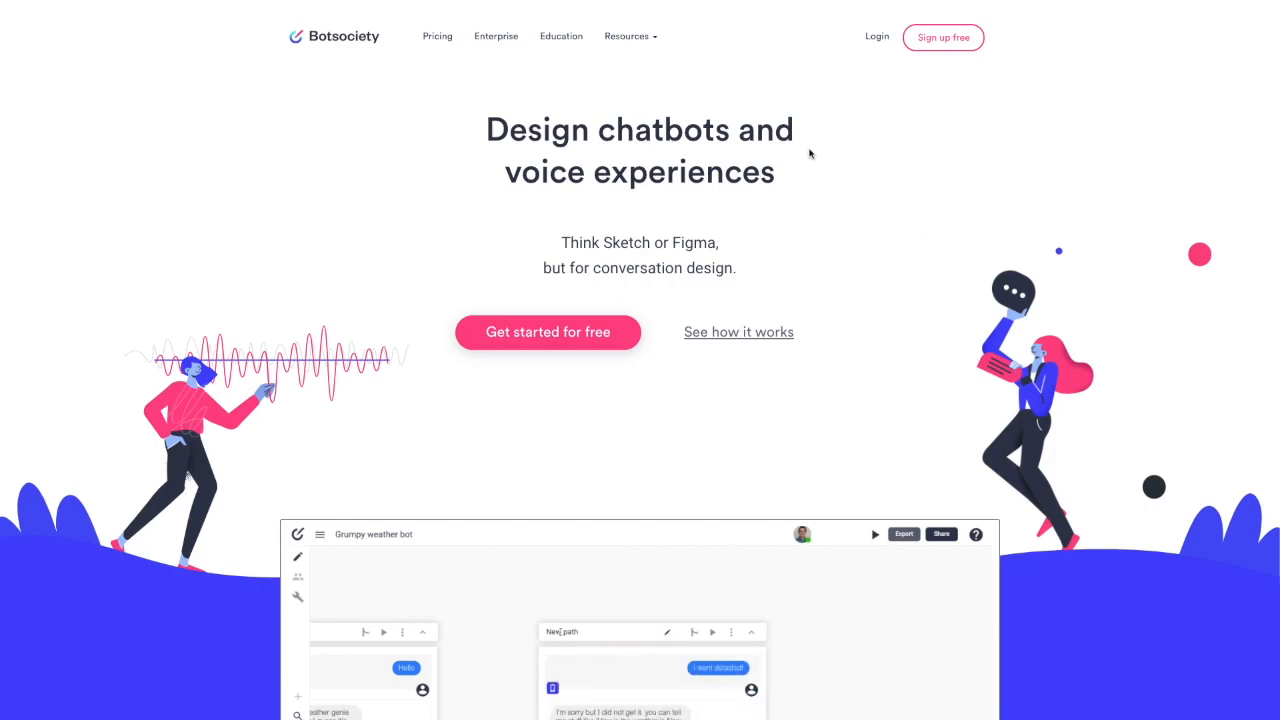
# Step: Log in to Botsociety to reach the Drafts list of saved designs
pyautogui.click(877, 38)
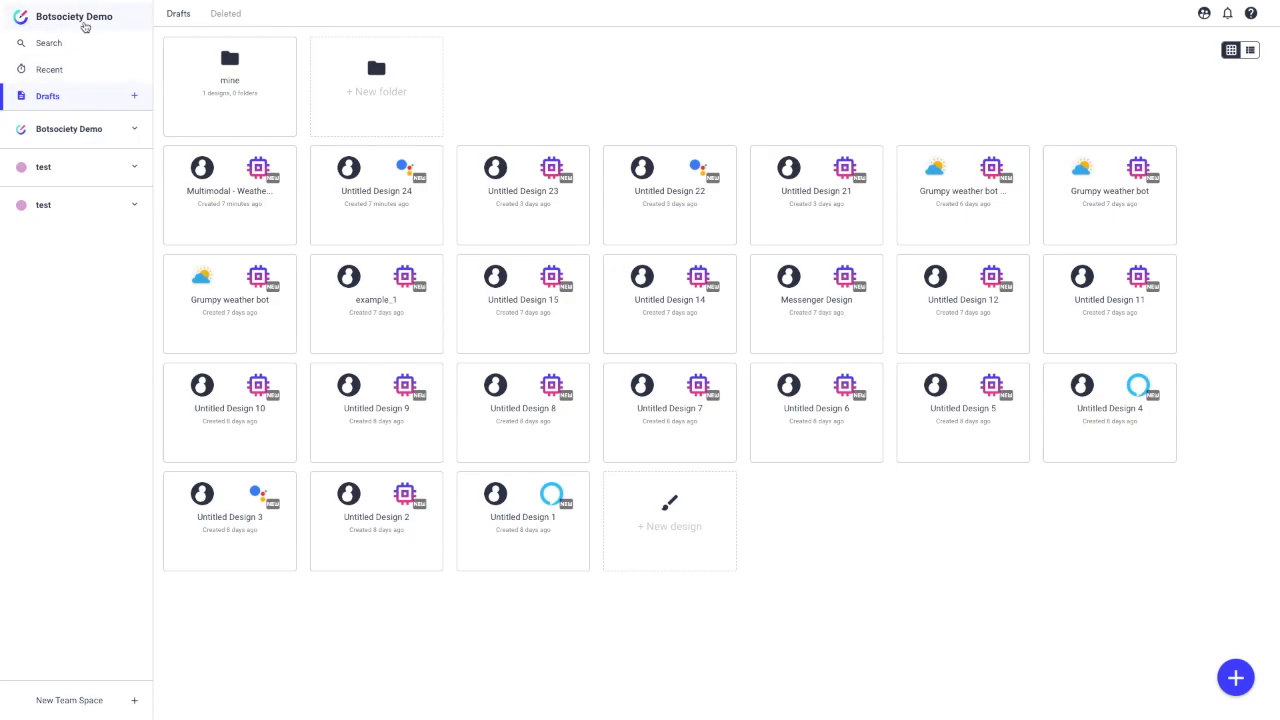
pyautogui.click(67, 78)
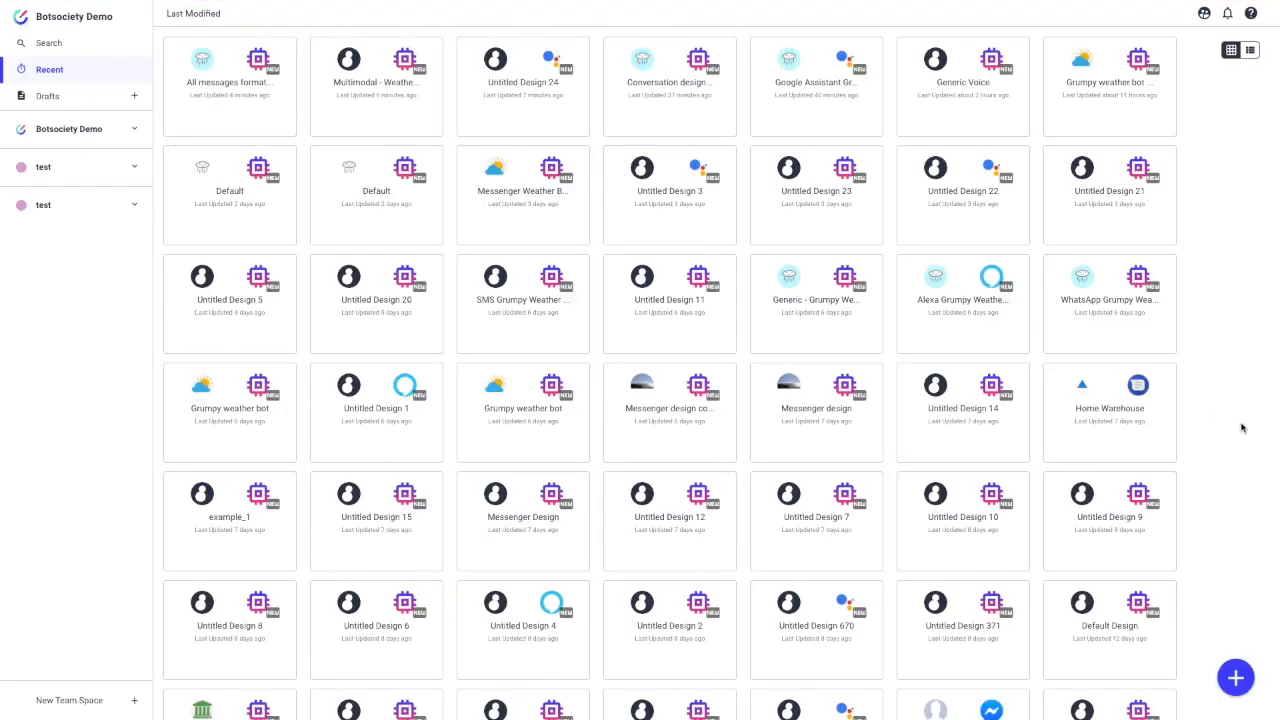
pyautogui.scroll(-1, 1242, 428)
pyautogui.scroll(1, 1242, 428)
pyautogui.click(66, 104)
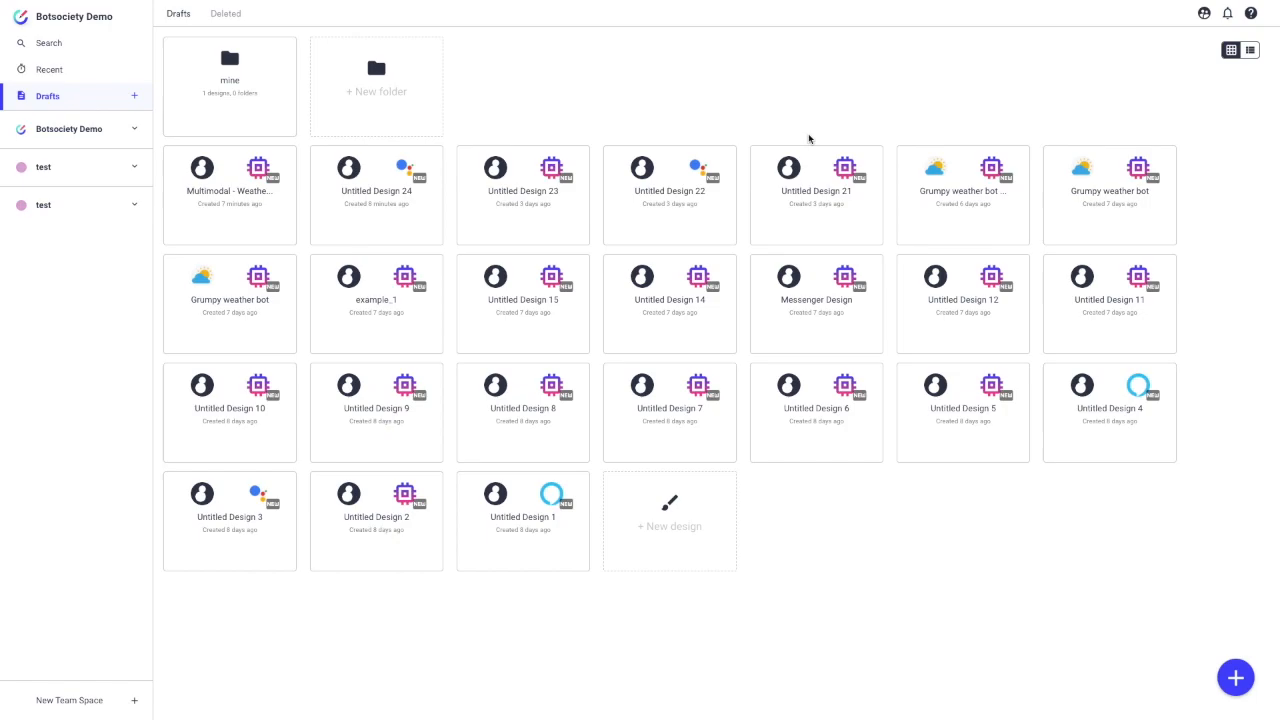
# Step: Start a new design based on the Generic official preset
pyautogui.click(677, 537)
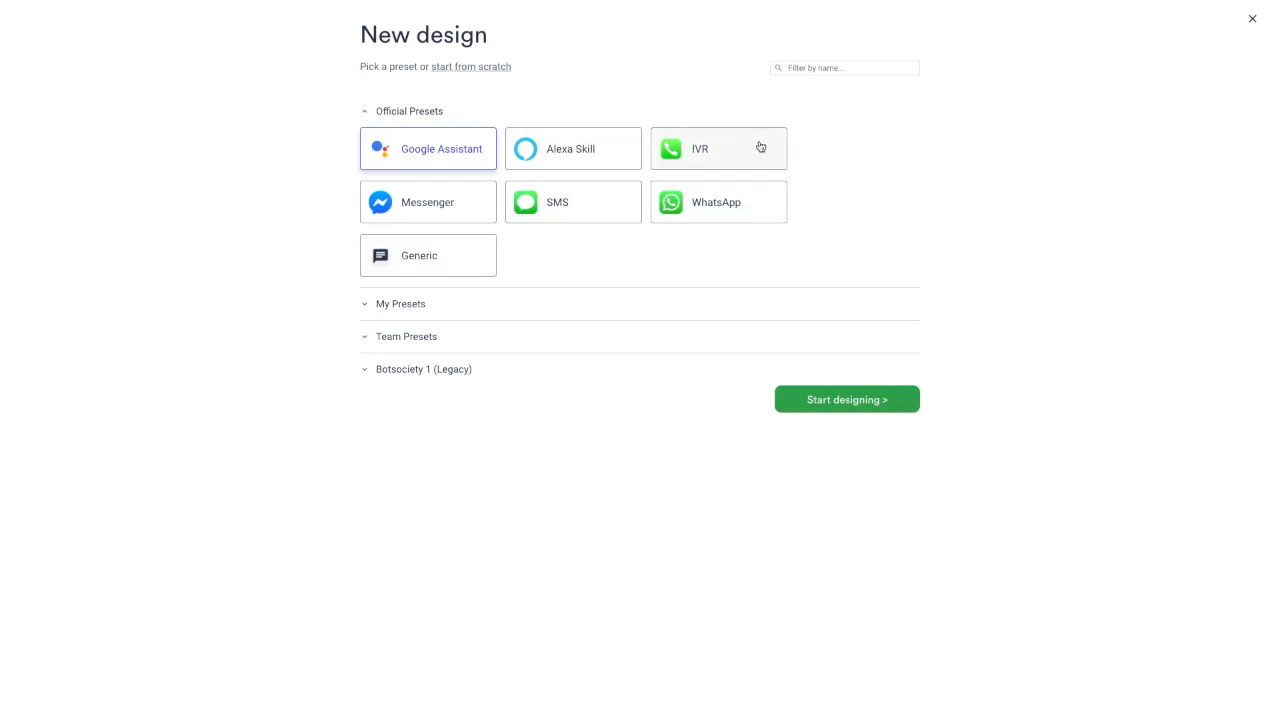
pyautogui.click(440, 261)
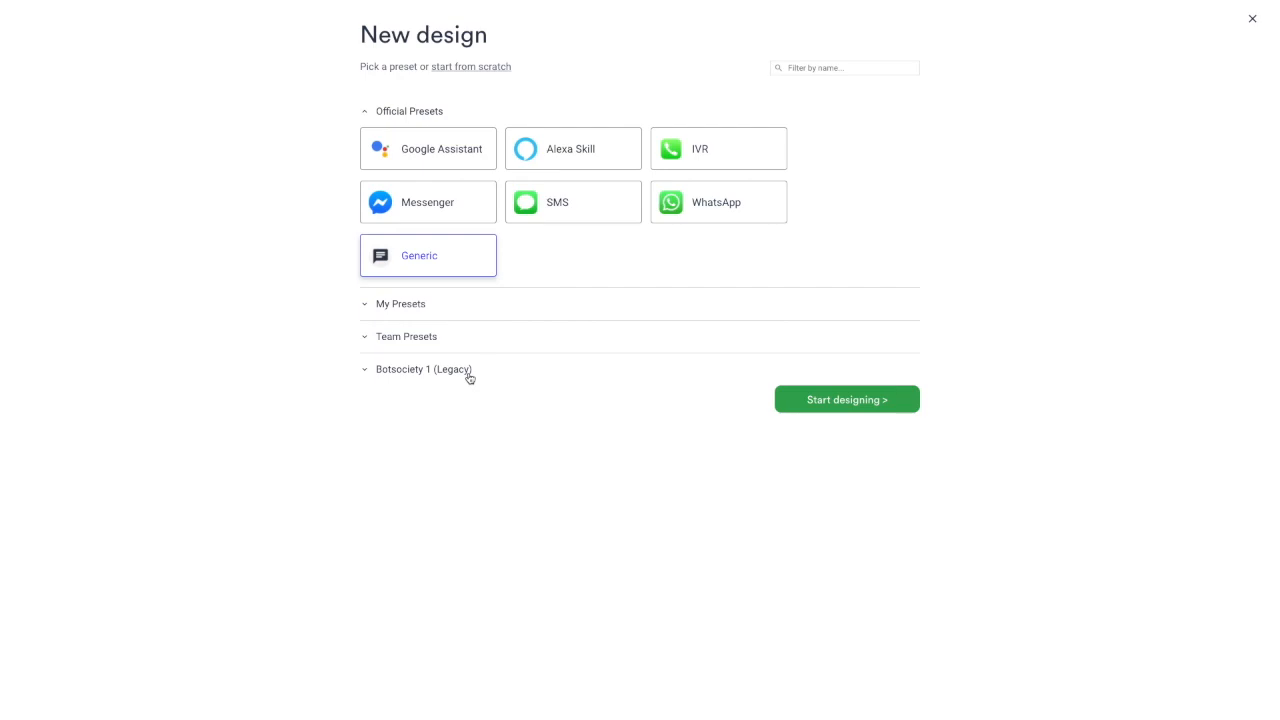
# Step: Create the Multimodal - Weather Bot design and begin its first message in the New path
pyautogui.click(826, 400)
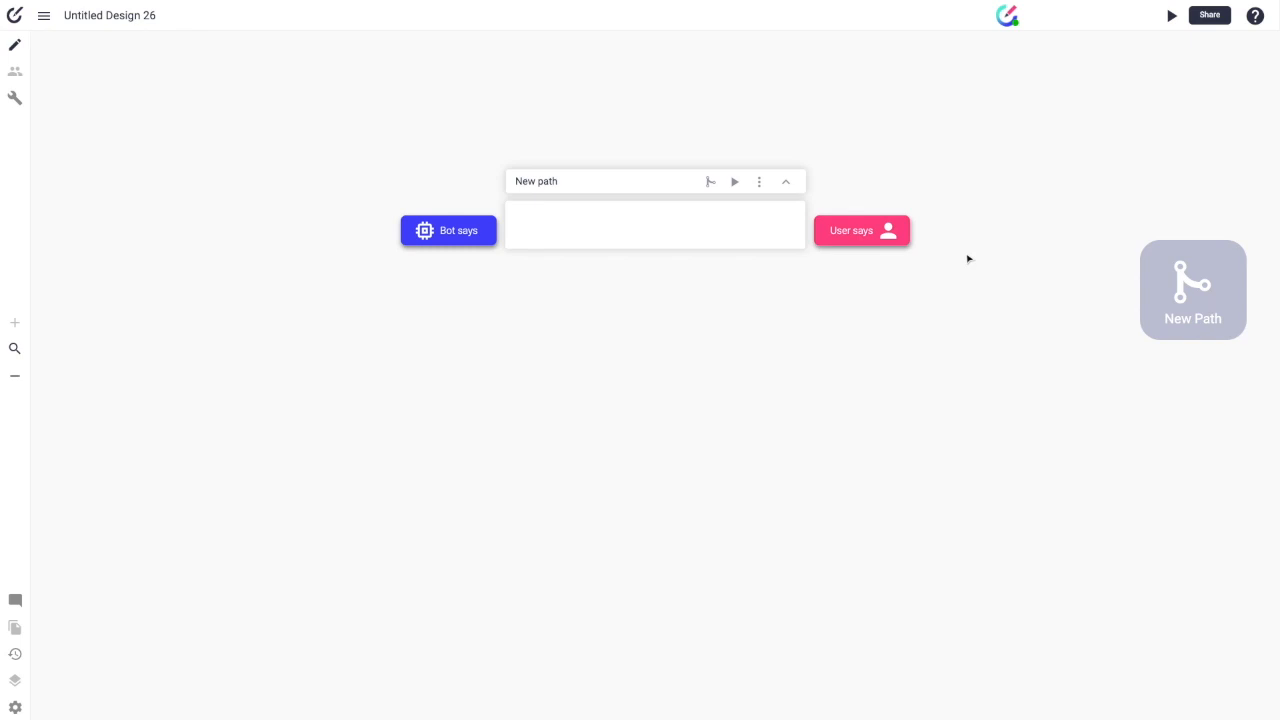
pyautogui.click(858, 232)
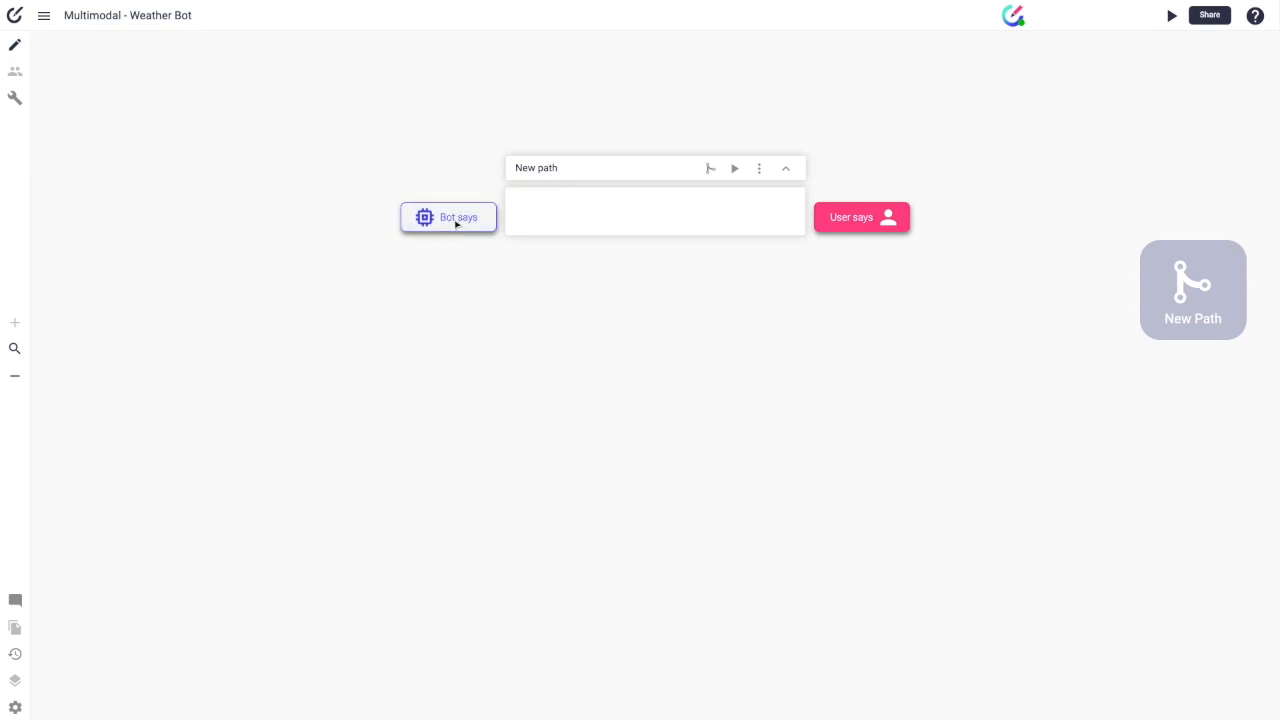
# Step: Add the user's 'Hello' and the bot's 'Hi there, I am the weather bot' introduction
pyautogui.click(854, 216)
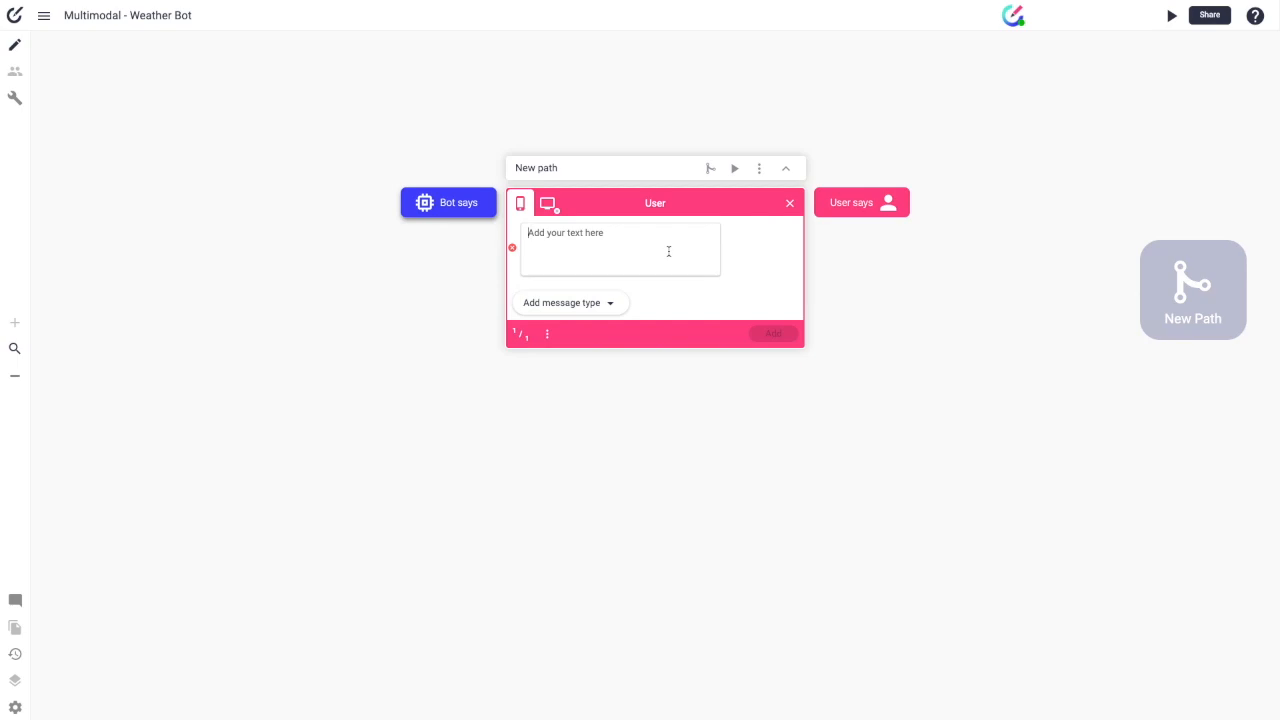
pyautogui.write('Hello')
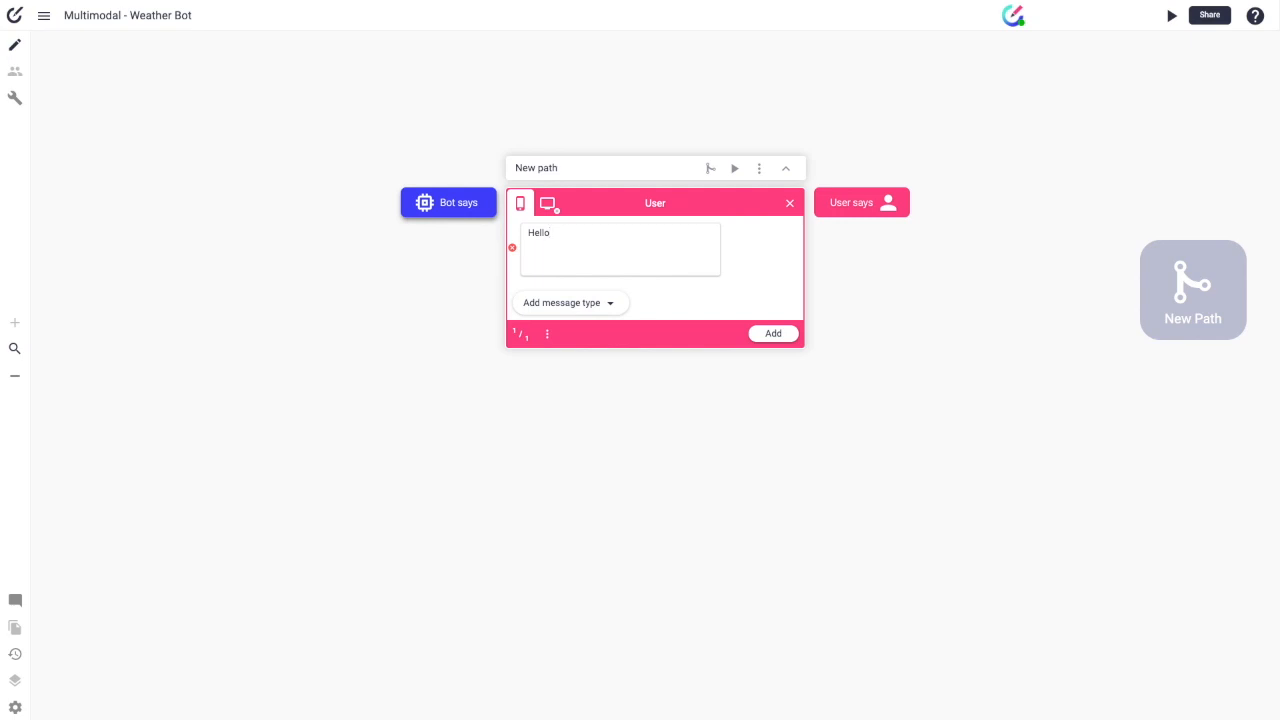
pyautogui.press('Return')
pyautogui.write('Hi there, I am the weather bot. I can tell you what the weather is like in any city in the world.')
pyautogui.press('Return')
# Step: Draft the bot question 'Would you like to know the weather for anywhere?'
pyautogui.write('Would you like to know the weather for anywhere?')
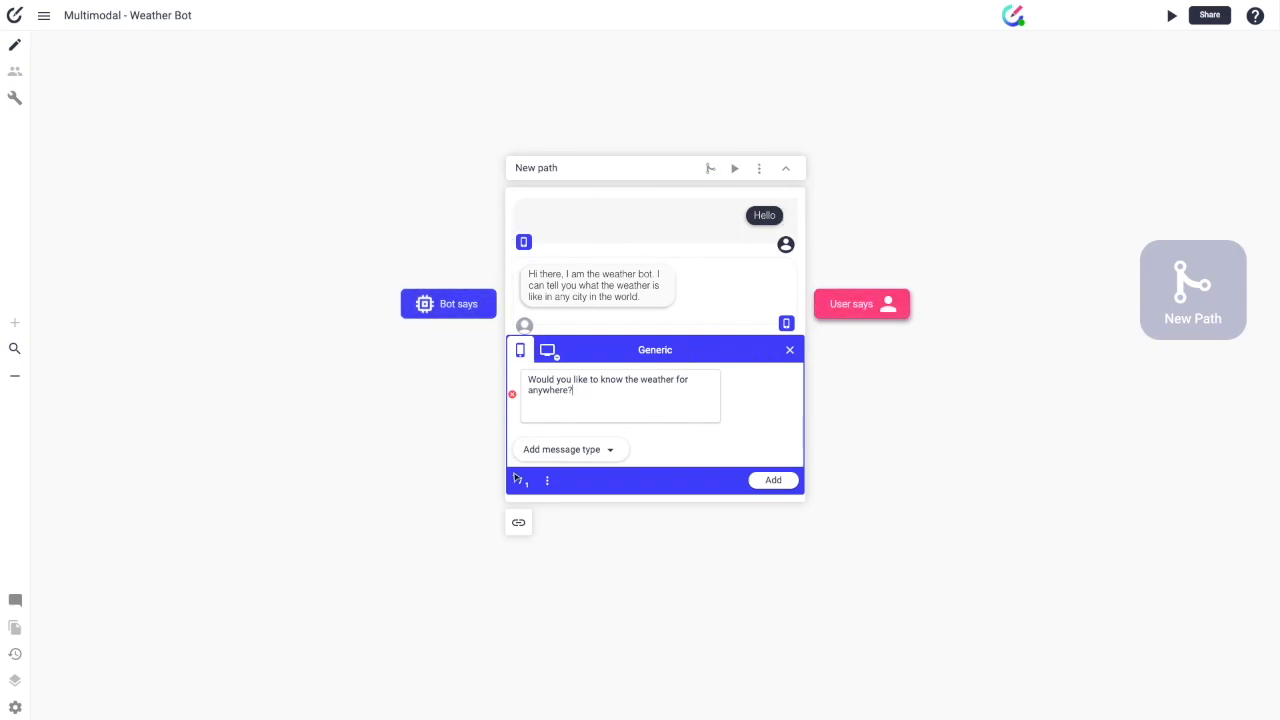
pyautogui.moveTo(562, 390); pyautogui.dragTo(591, 386)
pyautogui.click(590, 387)
pyautogui.click(610, 450)
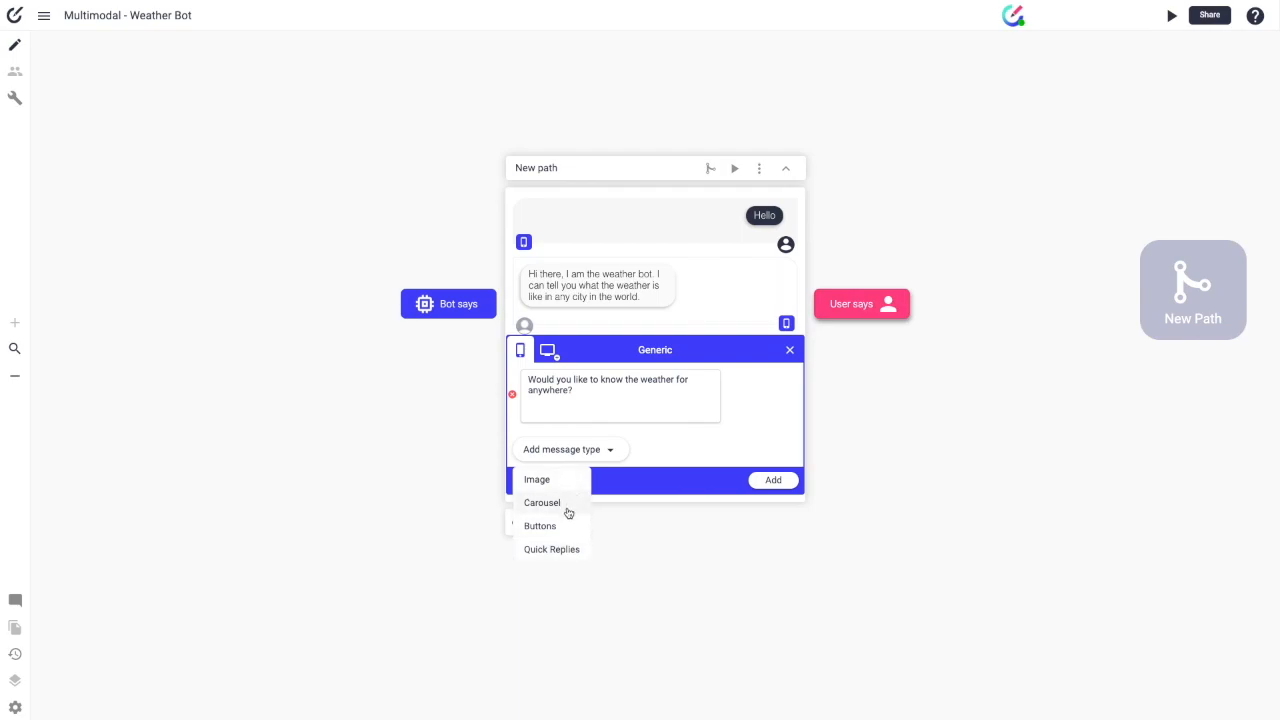
# Step: Add a second variant (2/2) to the weather-anywhere question through its ⋮ options menu
pyautogui.click(655, 450)
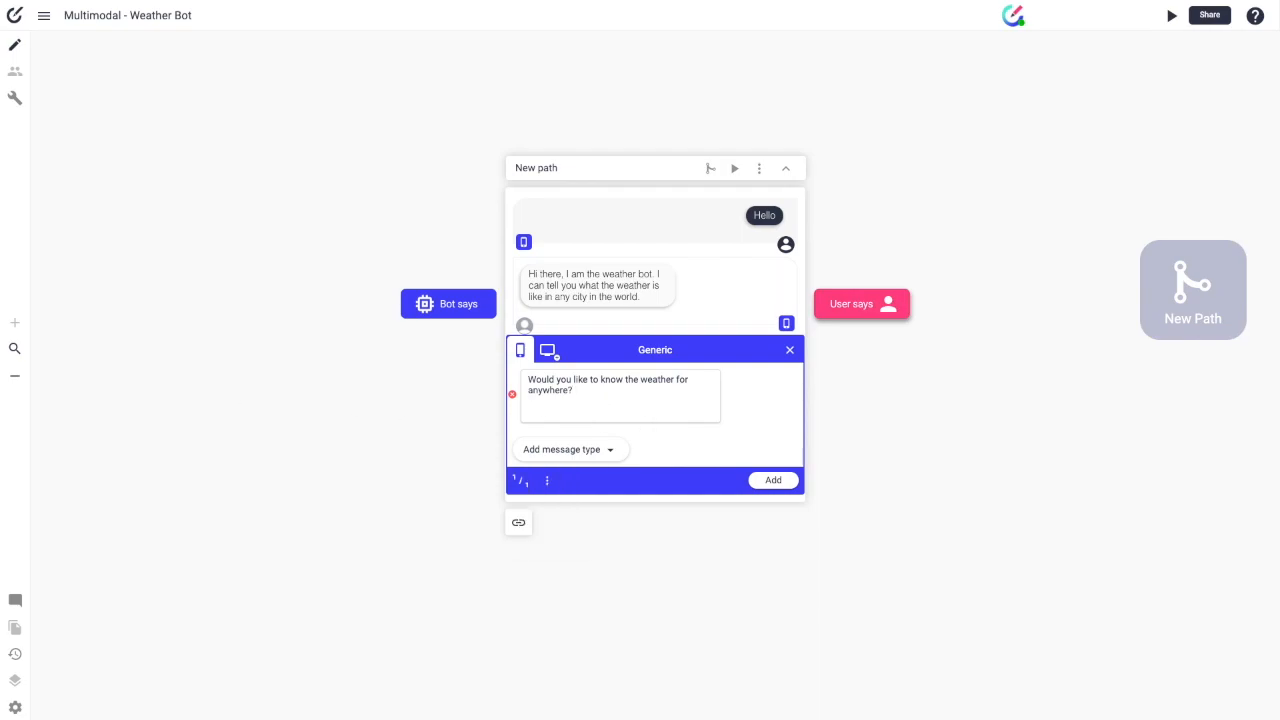
pyautogui.click(547, 481)
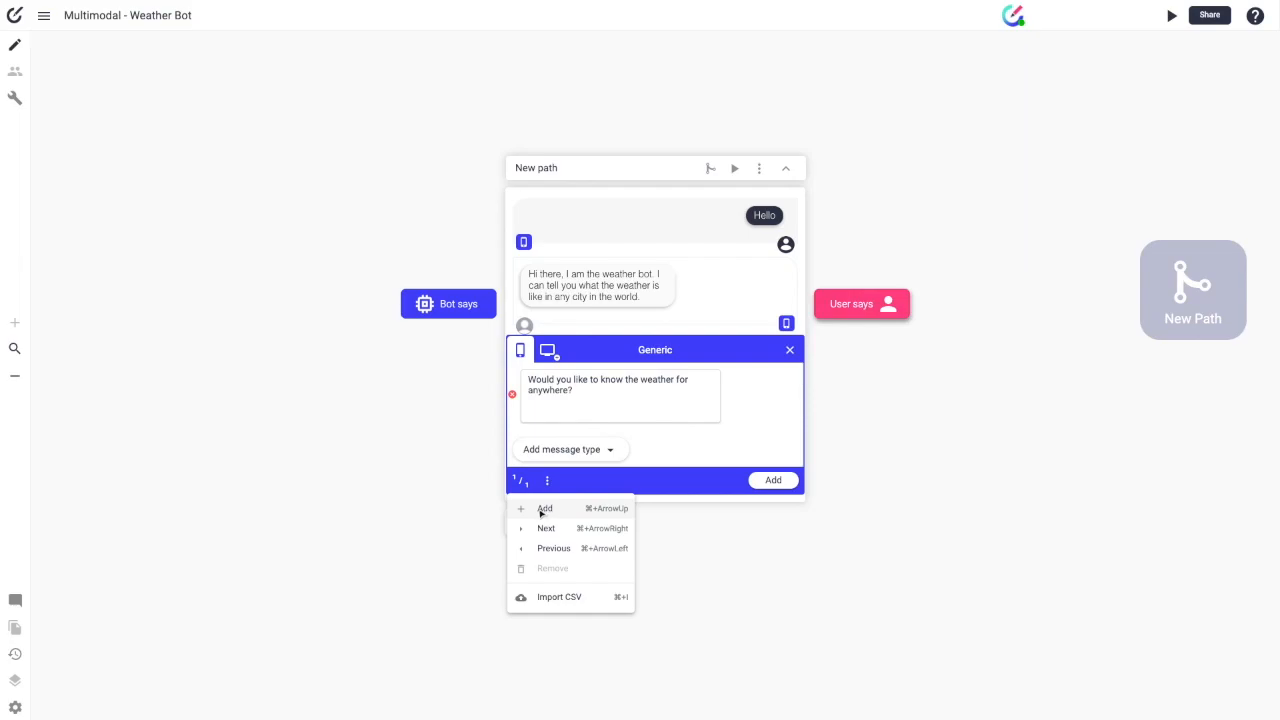
pyautogui.click(524, 480)
pyautogui.click(524, 480)
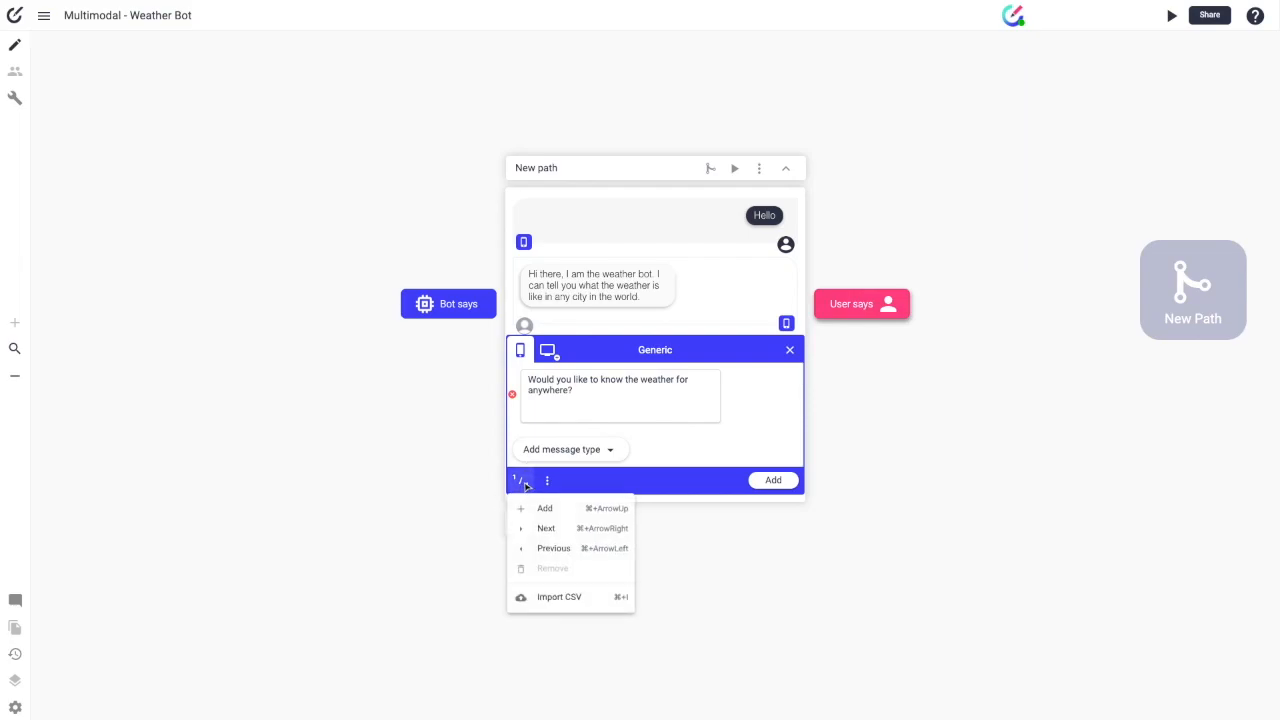
pyautogui.click(540, 508)
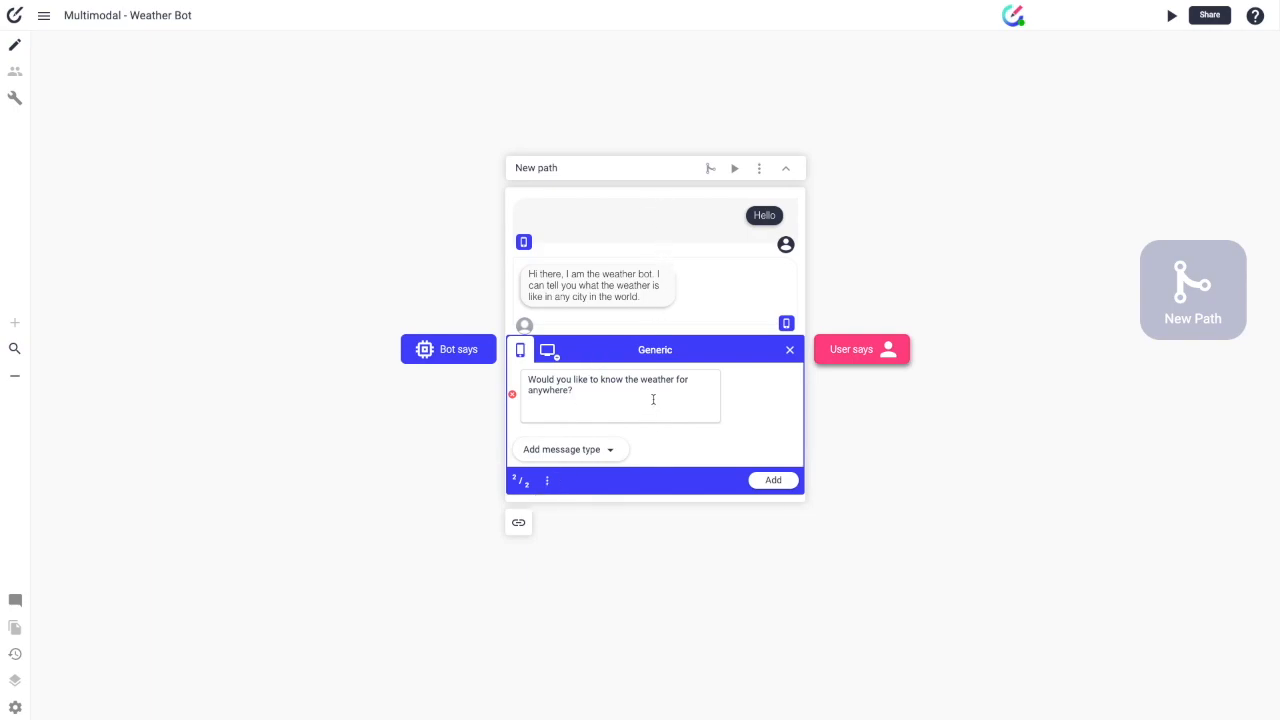
# Step: Add the user's San Francisco weather request and the bot's windy-and-cold answer
pyautogui.click(790, 483)
pyautogui.write('Show me the weather for San Francisco today')
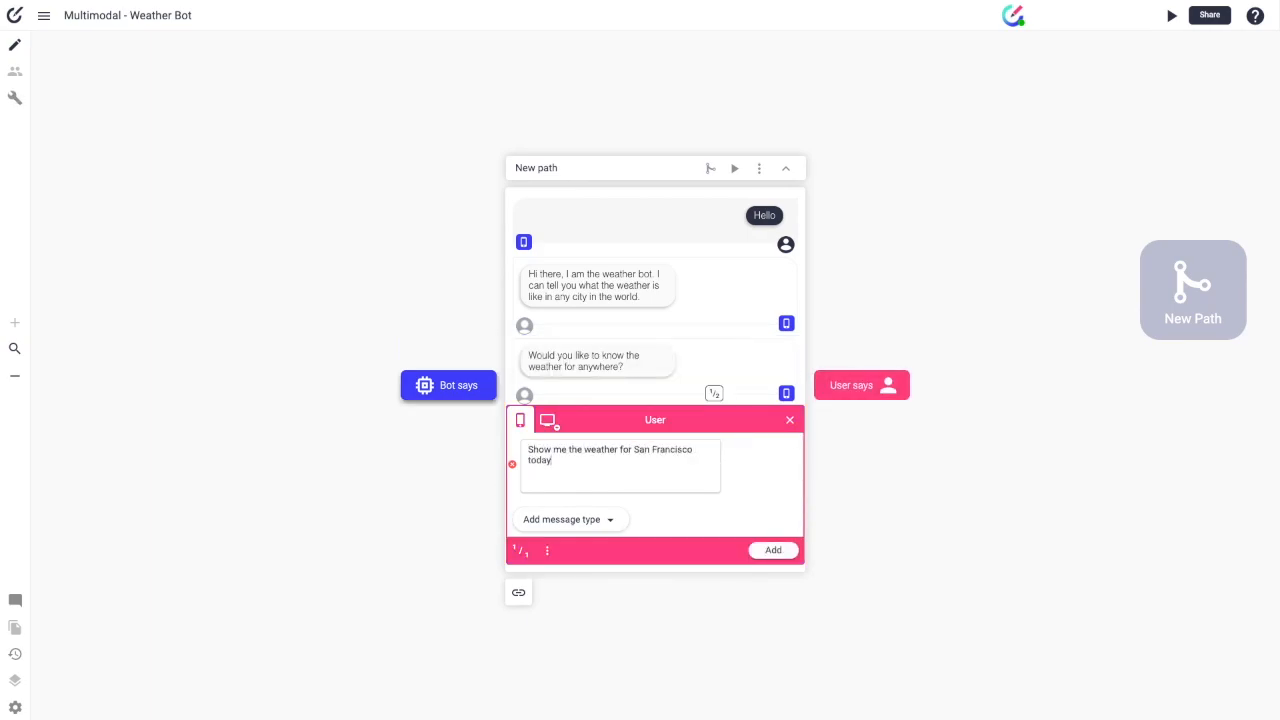
pyautogui.press('Return')
pyautogui.write('Today it is windy and cold')
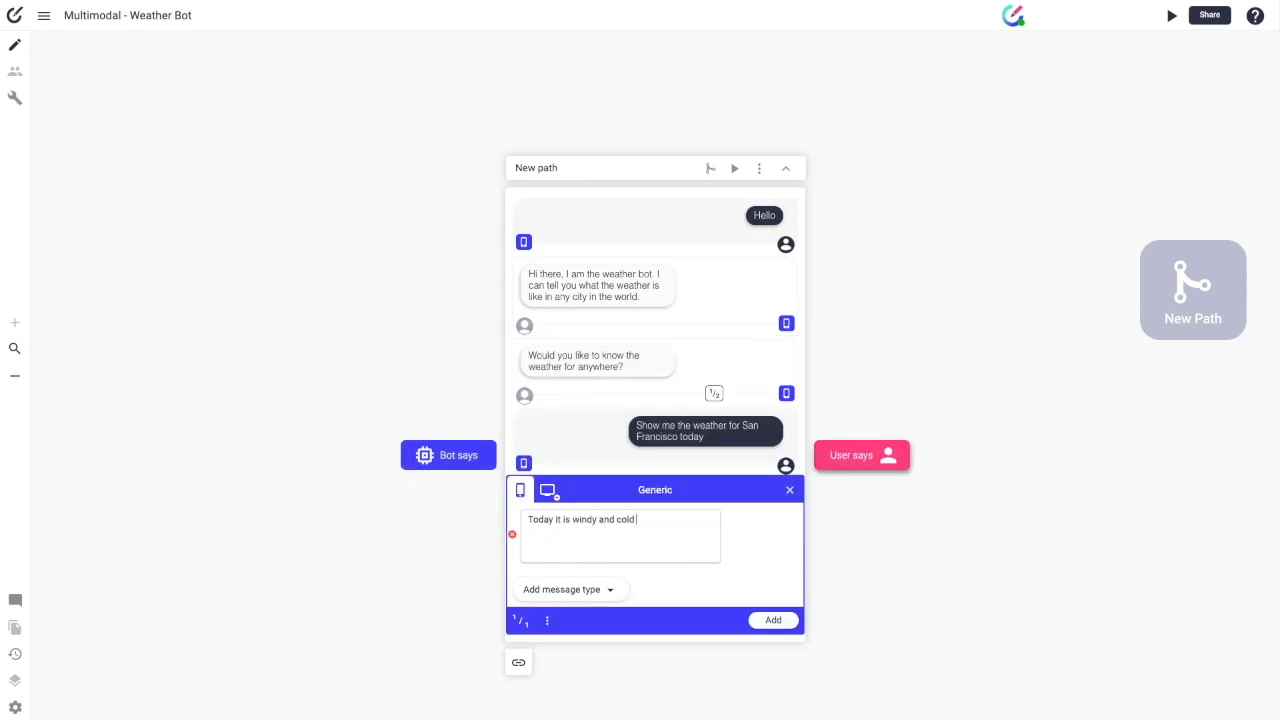
pyautogui.write(' in SF, classic cummer, right?')
pyautogui.press('Return')
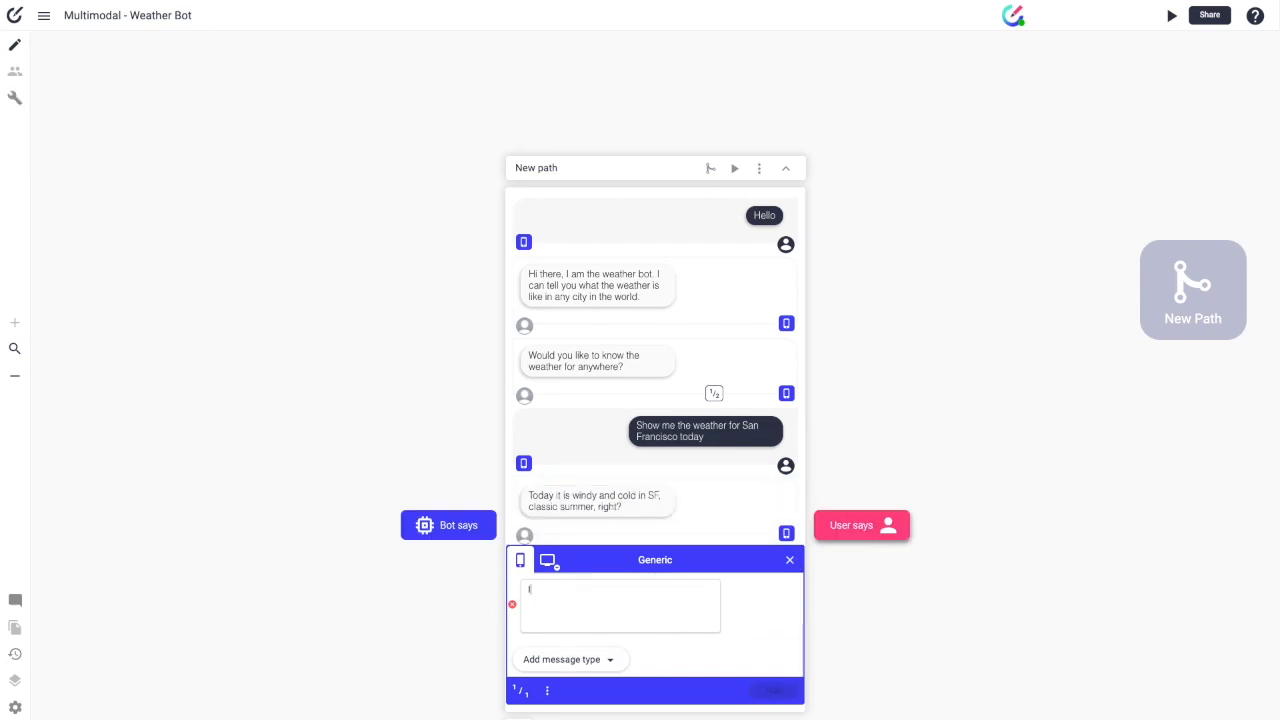
# Step: Add the bot's 'any other time or place' follow-up and the user's 'No thanks'
pyautogui.write('Is there any other time or place you need the weather for?')
pyautogui.press('Return')
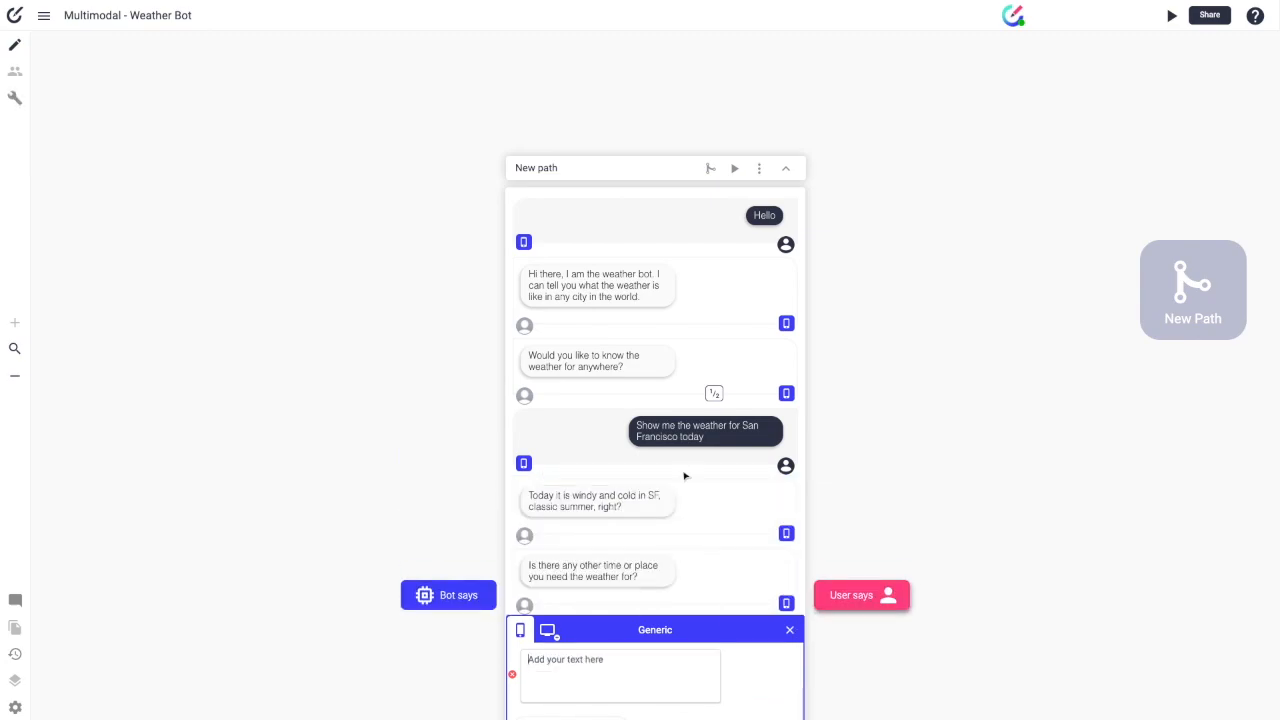
pyautogui.write('No thanks')
pyautogui.press('Return')
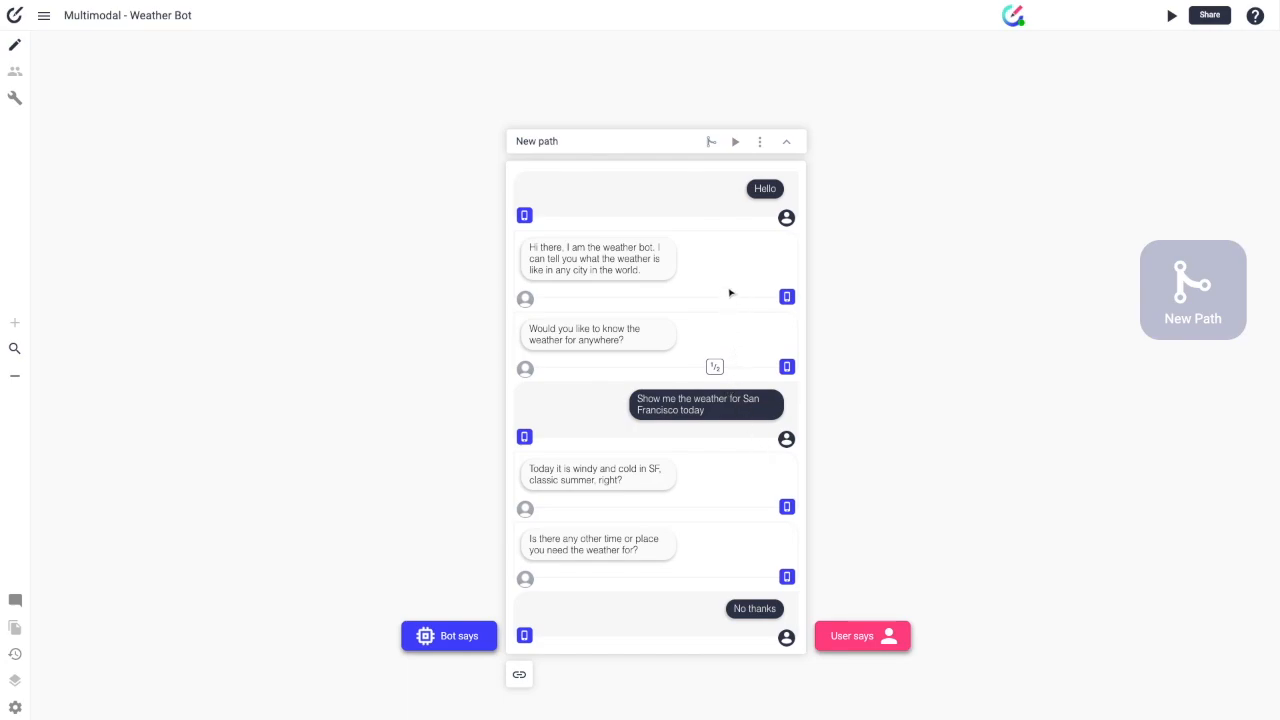
# Step: Retitle the New path as 'Happy path'
pyautogui.doubleClick(540, 141)
pyautogui.write('Happy path')
pyautogui.press('Return')
# Step: Open the bot message 'Would you like to know the weather for anywhere?' in its editor
pyautogui.click(767, 344)
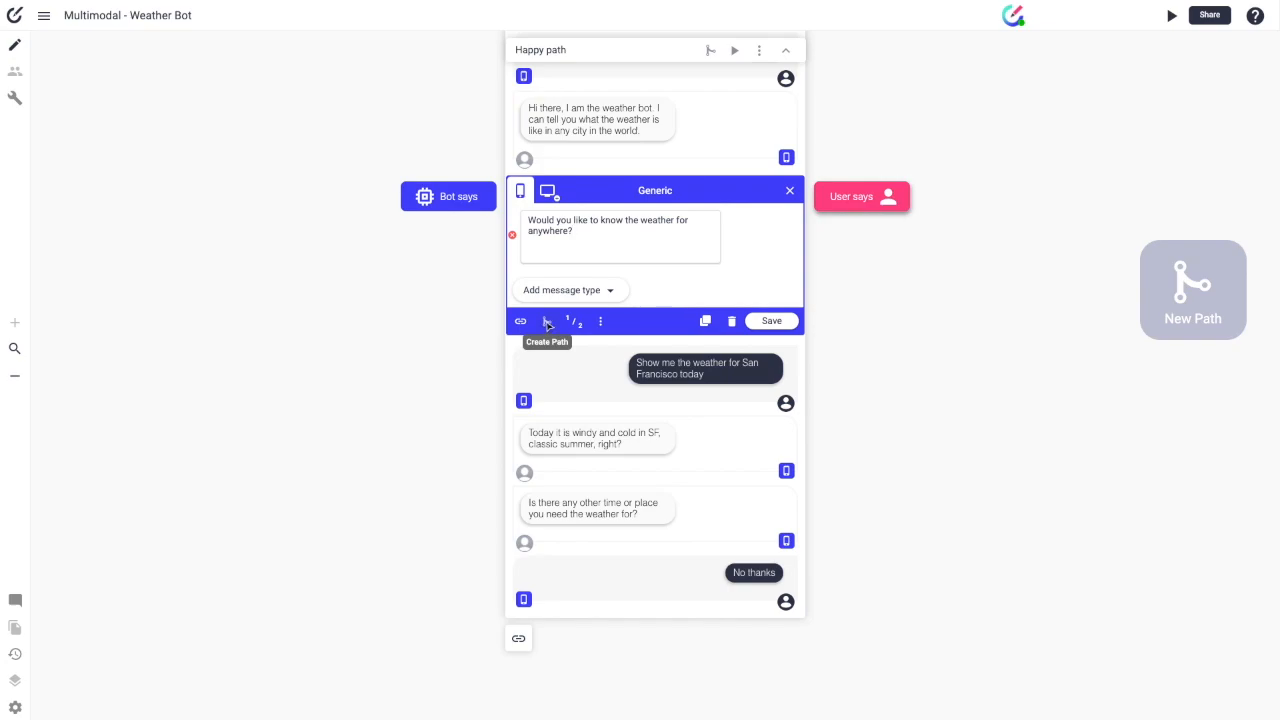
# Step: Branch a new path named 'Repair path' from the weather question, starting with a user message
pyautogui.click(548, 325)
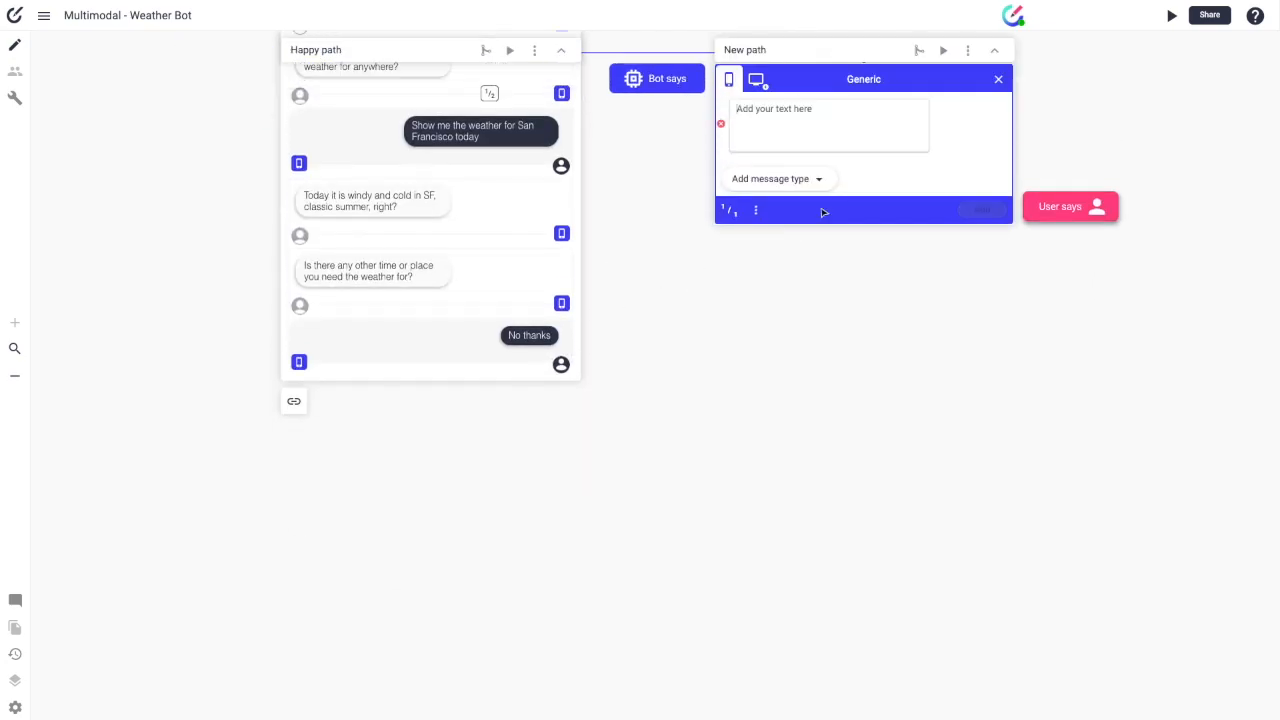
pyautogui.scroll(2, 826, 198)
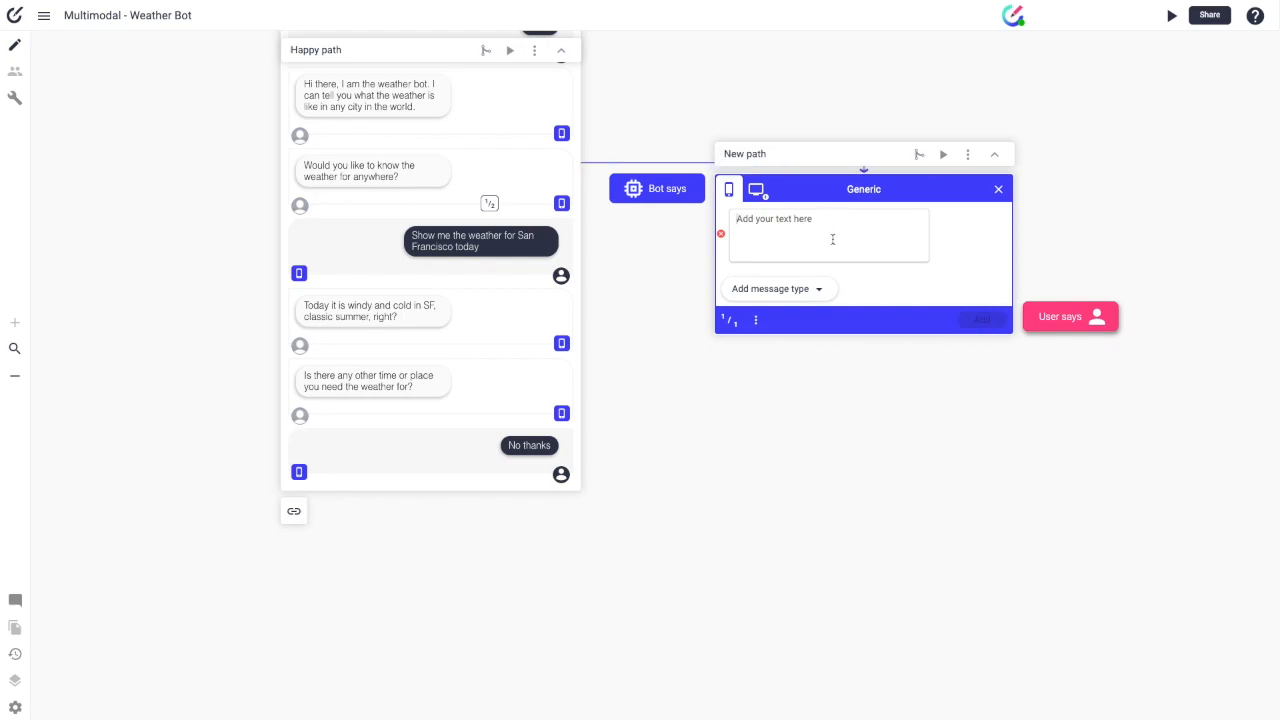
pyautogui.click(760, 153)
pyautogui.write('Repair path')
pyautogui.press('Return')
pyautogui.click(1097, 316)
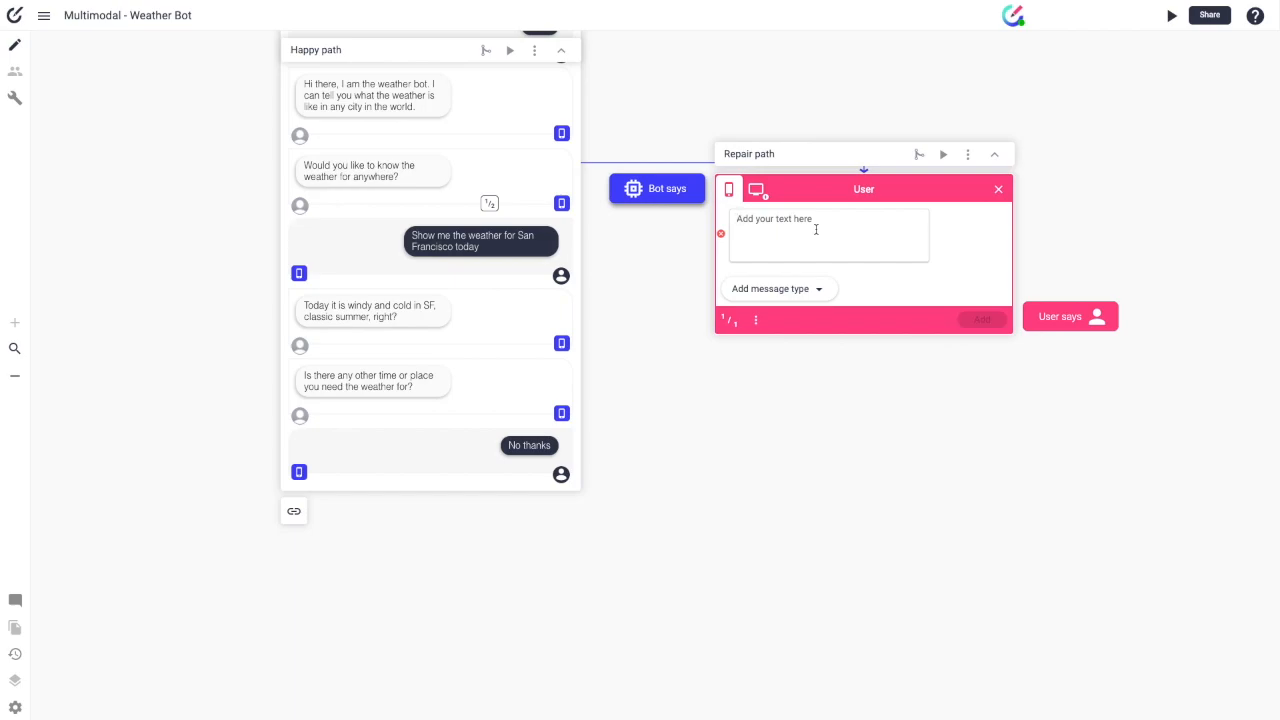
# Step: Add the user message 'I don't understand' with a second variant 'I want dbskdbshk'
pyautogui.write('I d')
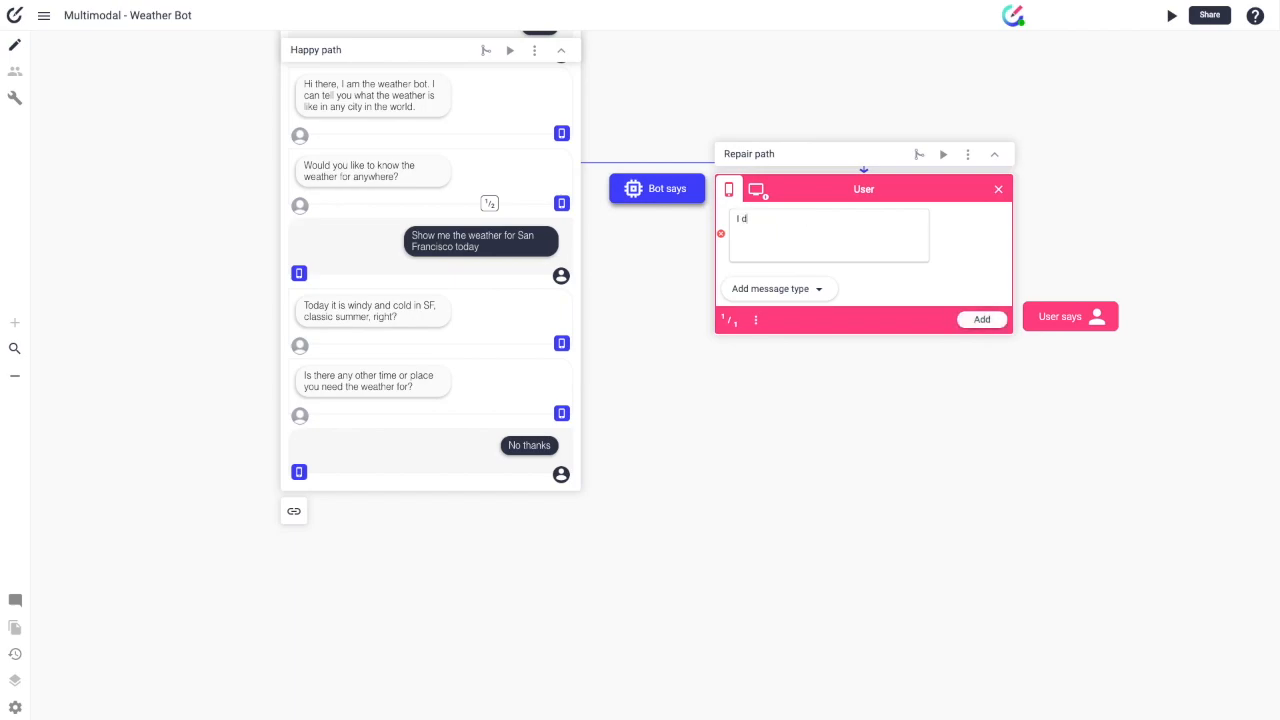
pyautogui.write("on't understand")
pyautogui.click(756, 319)
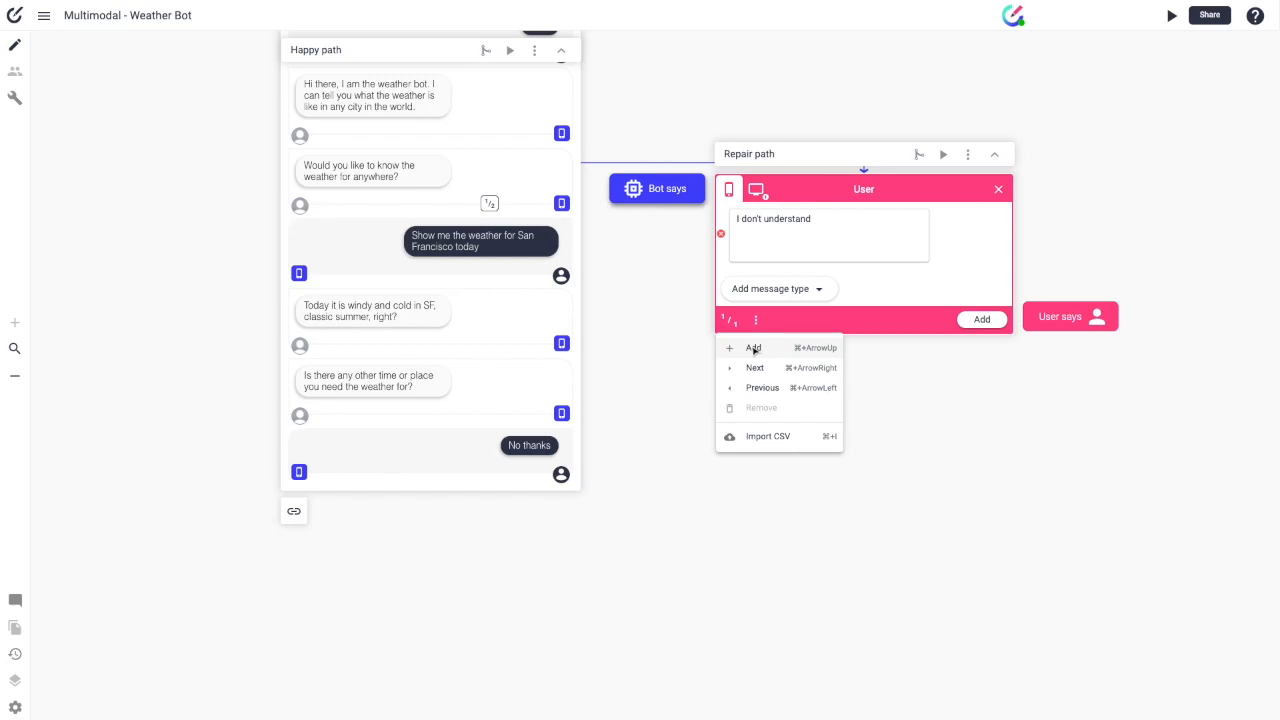
pyautogui.click(753, 349)
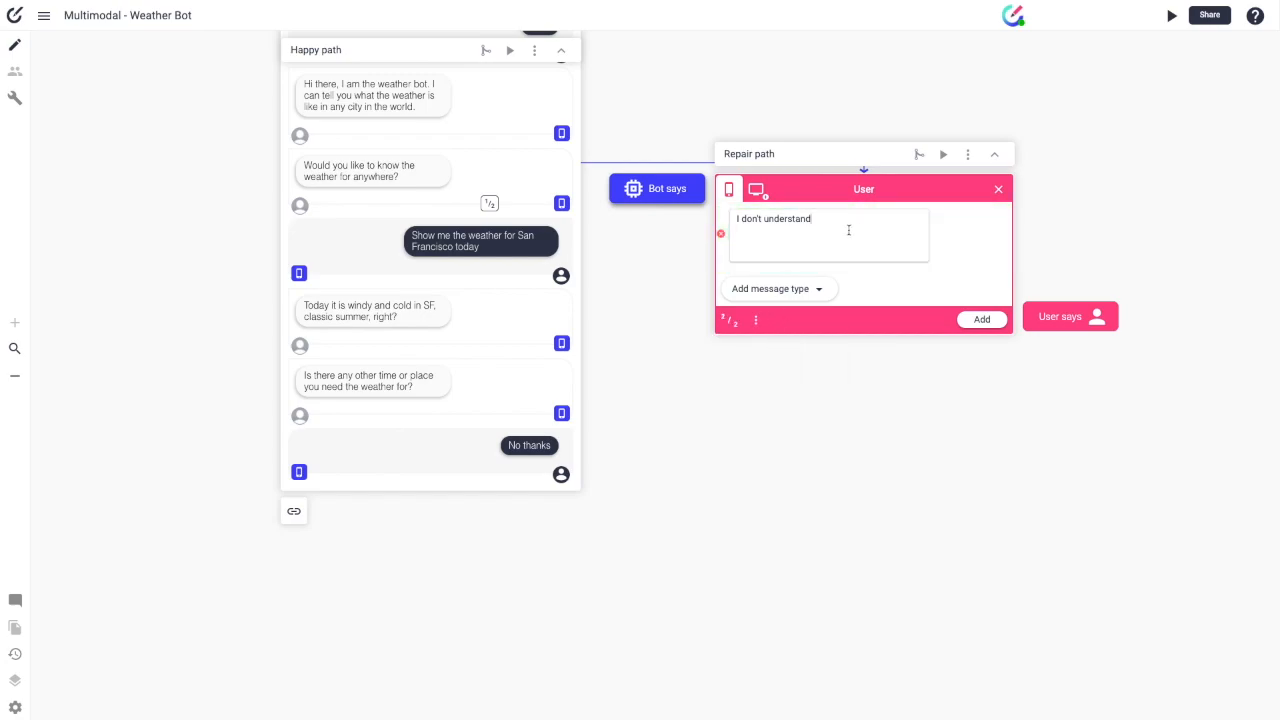
pyautogui.moveTo(846, 229); pyautogui.dragTo(513, 190)
pyautogui.write('I want dbskdbshk')
pyautogui.click(981, 319)
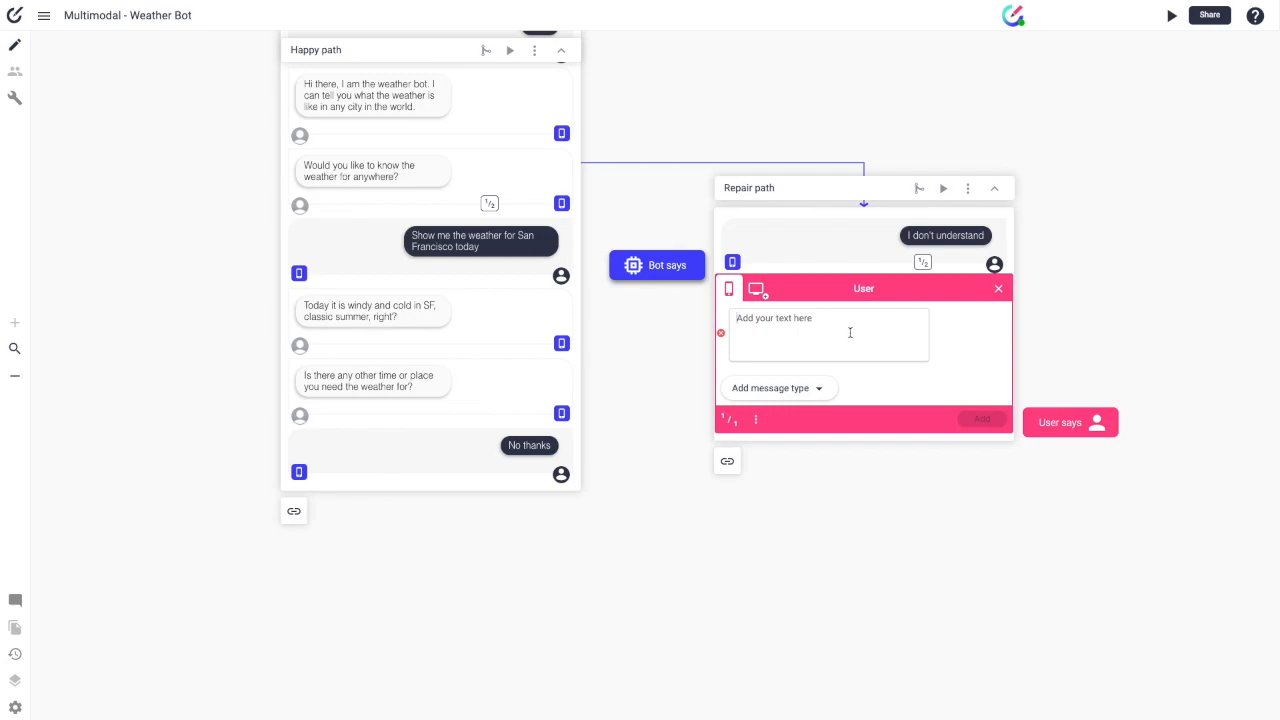
# Step: Add the bot reply 'Not sure I understand that. You can ask me the weather for any city…' suggesting 'what is the weather today in LA?'
pyautogui.click(924, 263)
pyautogui.click(925, 264)
pyautogui.click(924, 263)
pyautogui.click(674, 274)
pyautogui.write('Not')
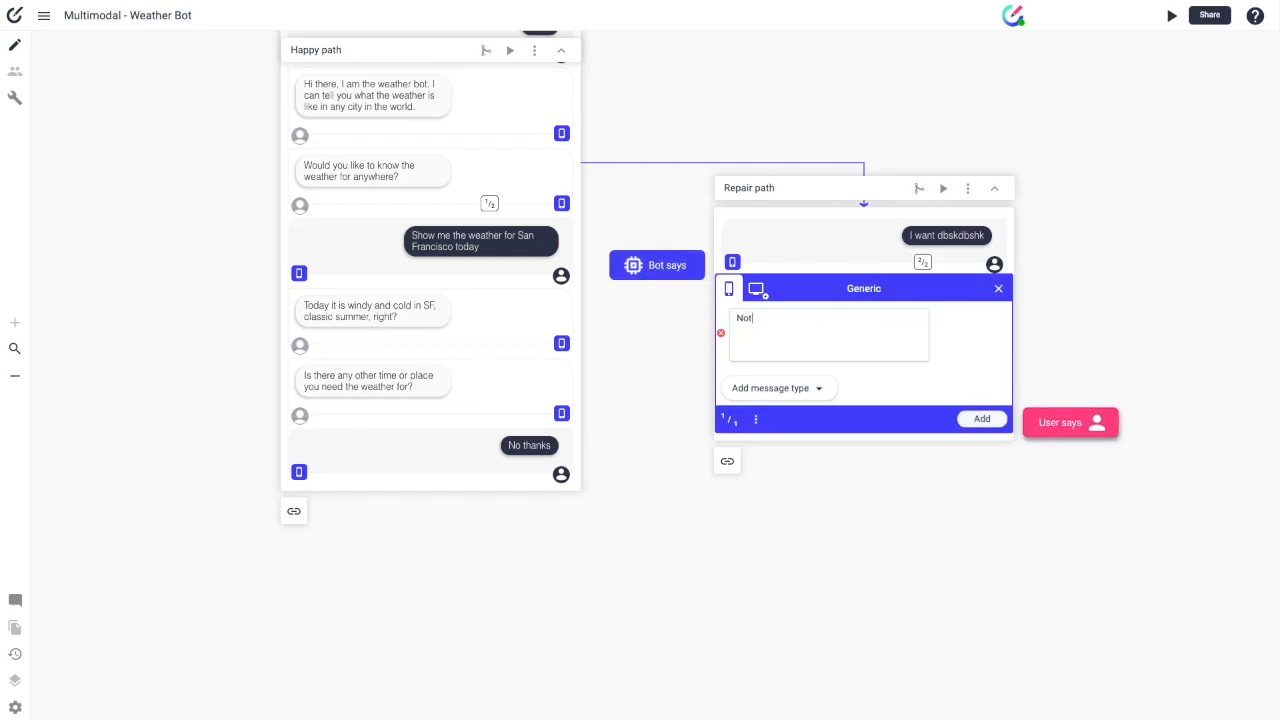
pyautogui.write(' sure w')
pyautogui.press('BackSpace')
pyautogui.press('BackSpace')
pyautogui.write('I understand that. You can ask me')
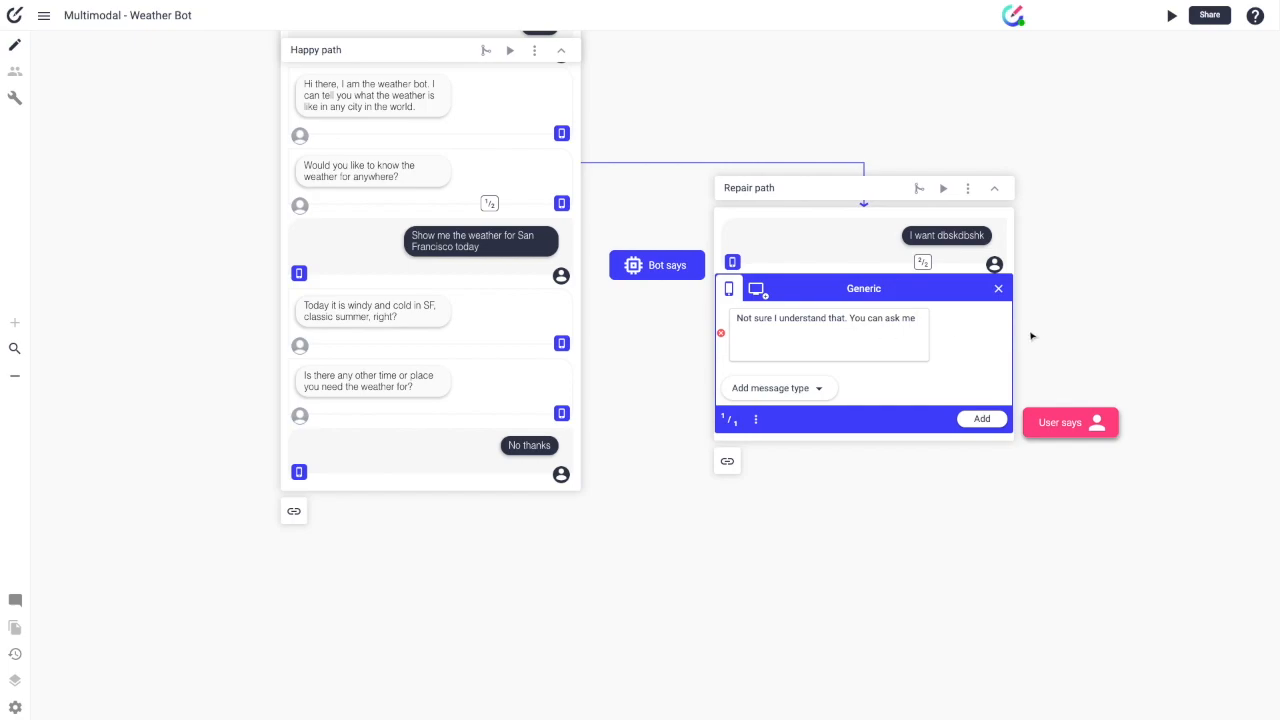
pyautogui.write('the weather for any city in the world. Say')
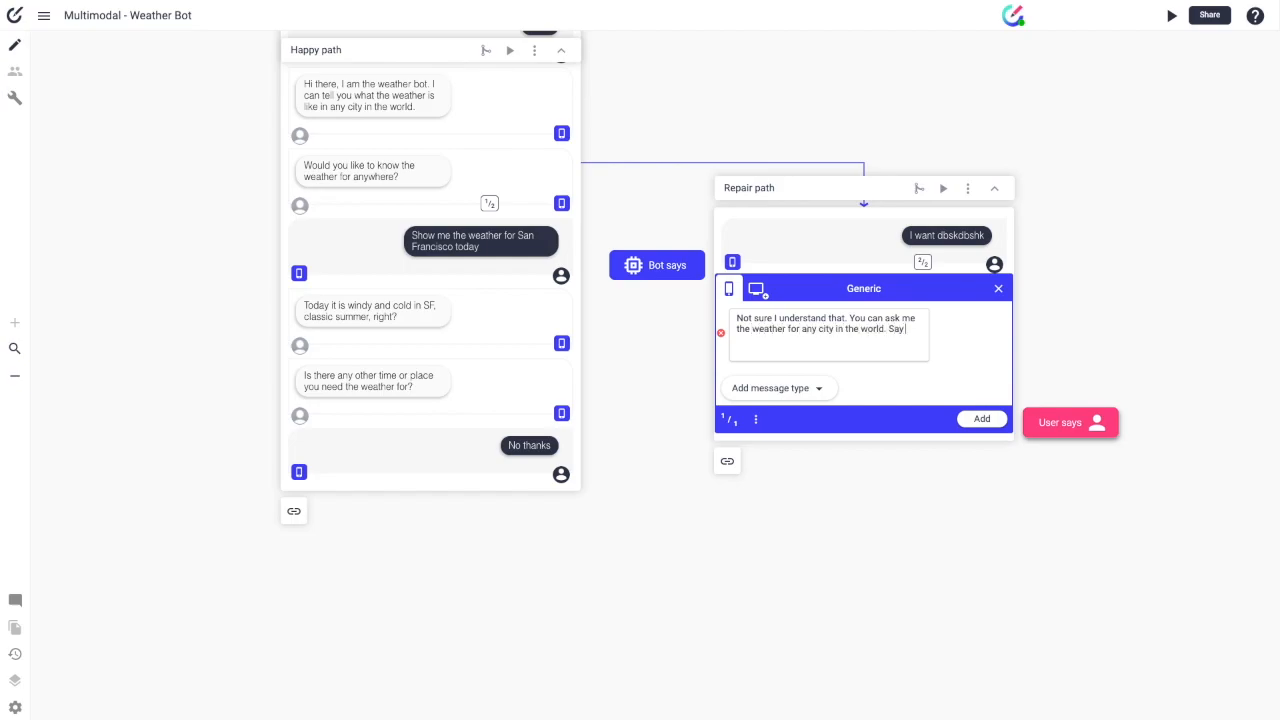
pyautogui.write(' something like "what is the weather today in LA?"')
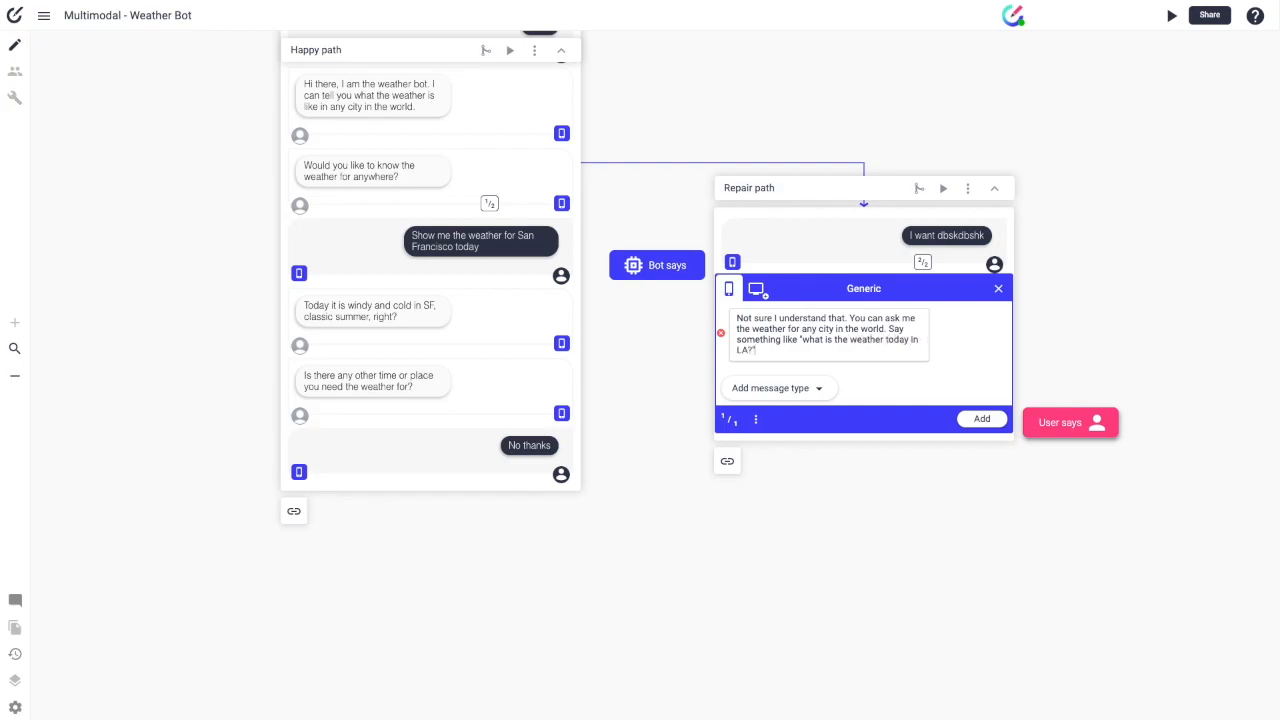
pyautogui.press('Return')
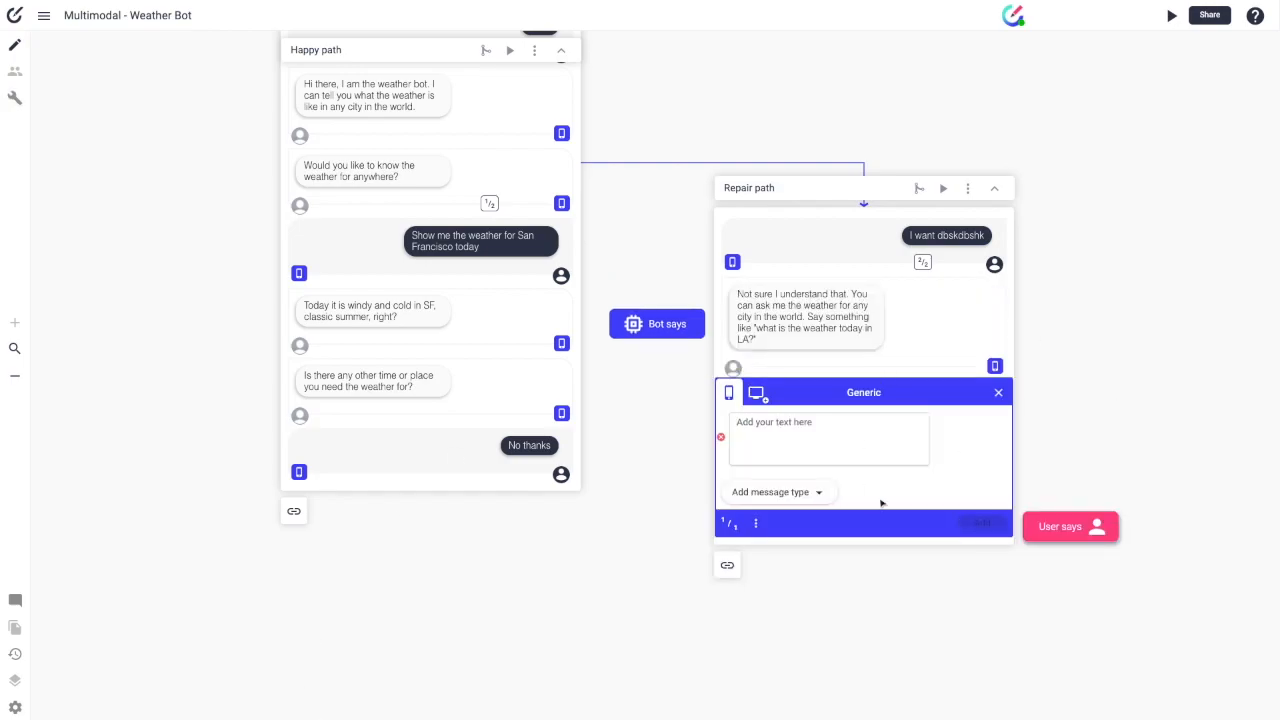
# Step: Make the new empty step a user message and reopen the 'Not sure I understand that' bot reply
pyautogui.click(1068, 526)
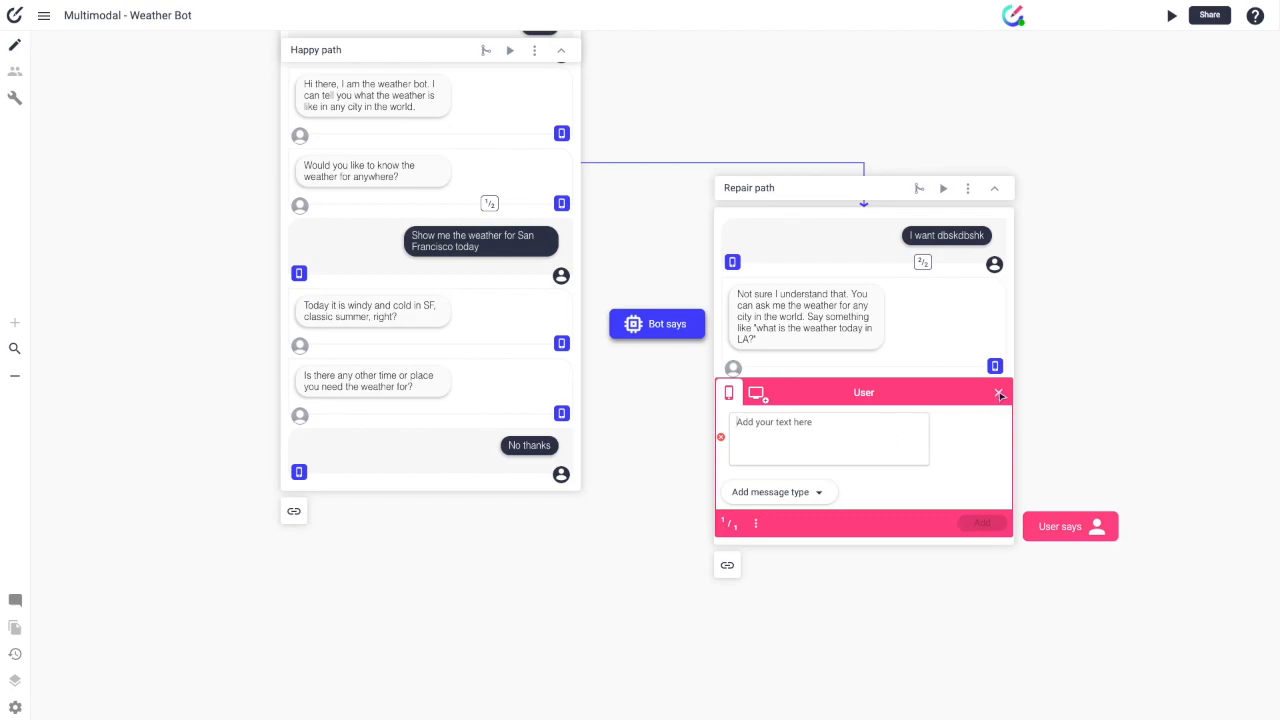
pyautogui.click(862, 338)
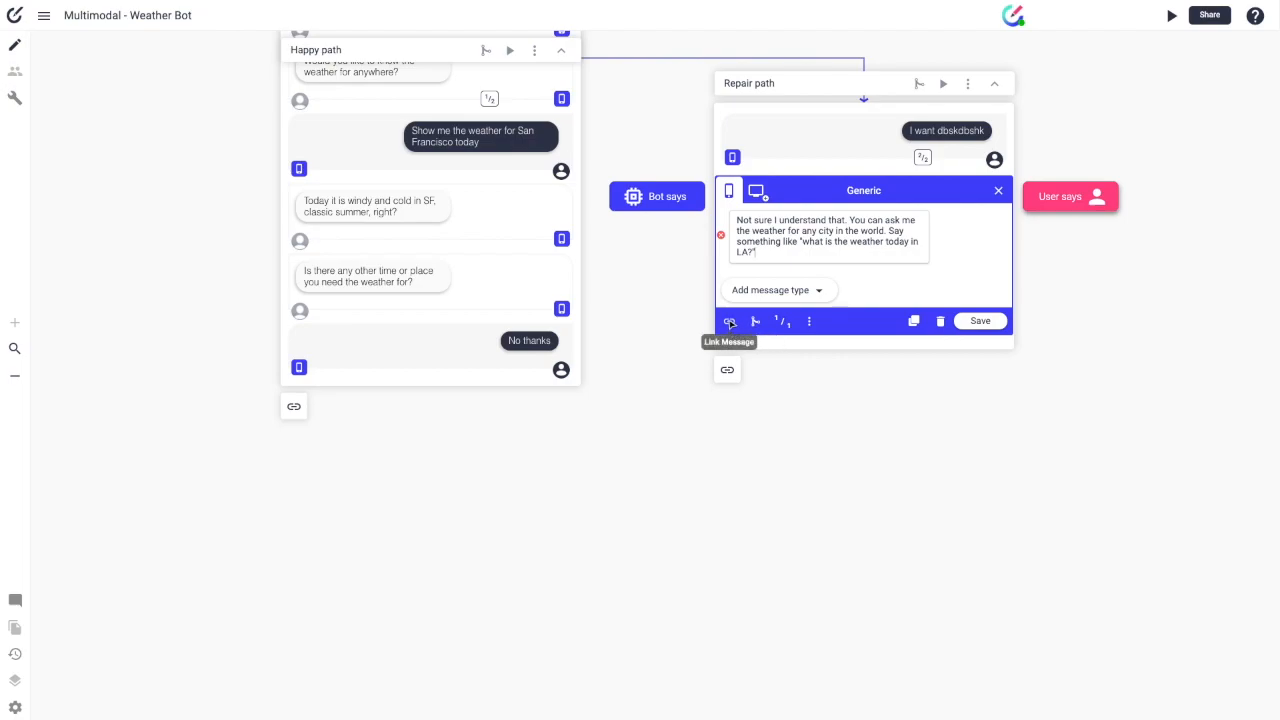
# Step: Link the not-understood reply to the Happy path's 'Show me the weather for San Francisco today' message
pyautogui.click(809, 321)
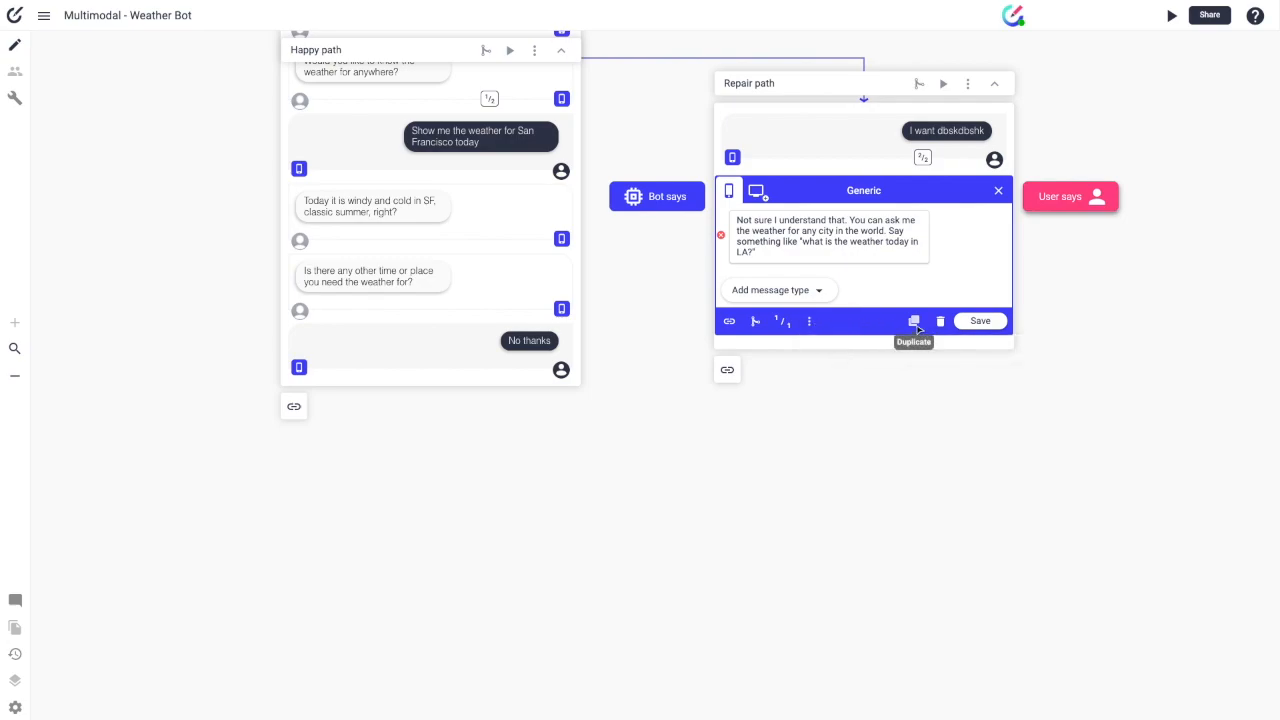
pyautogui.click(730, 322)
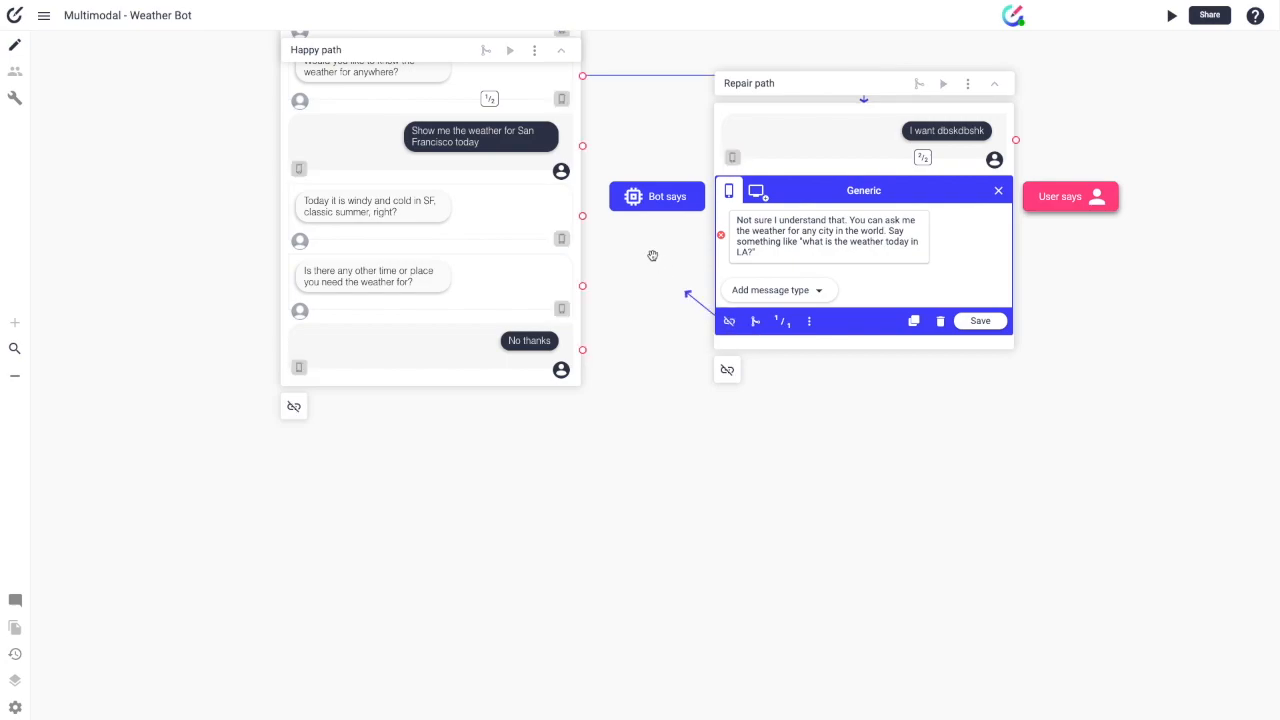
pyautogui.click(583, 147)
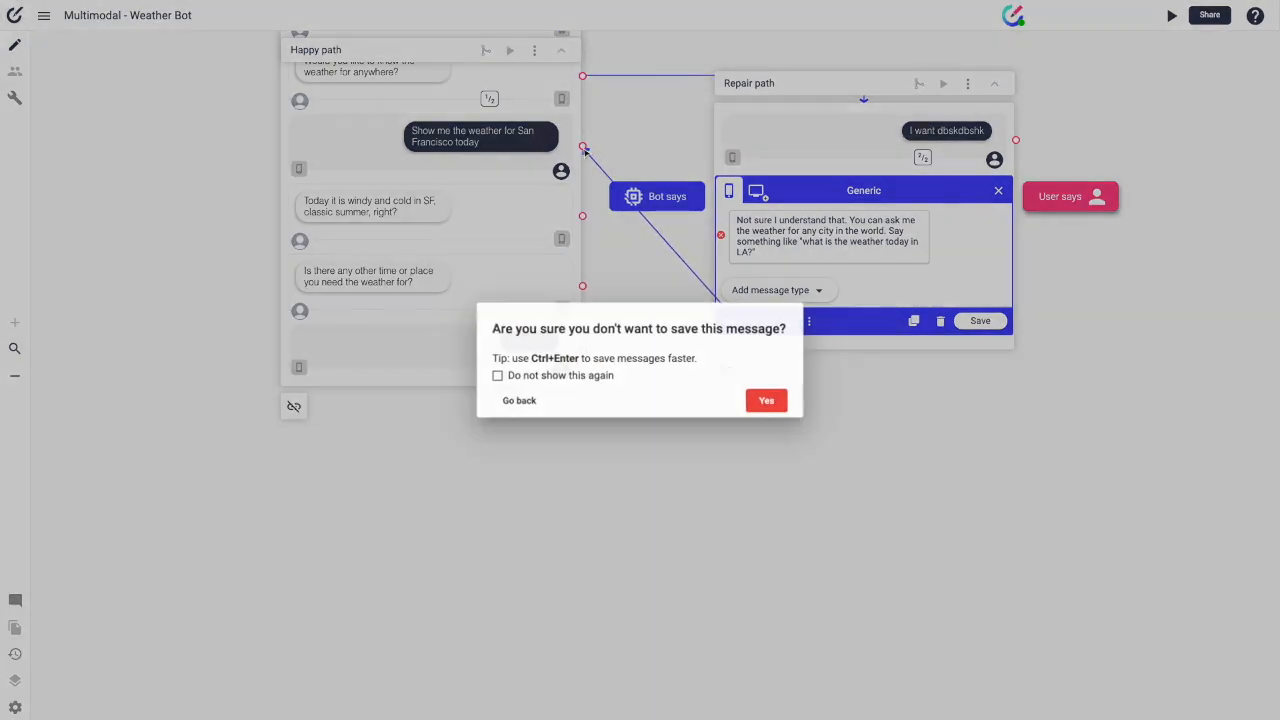
pyautogui.click(769, 401)
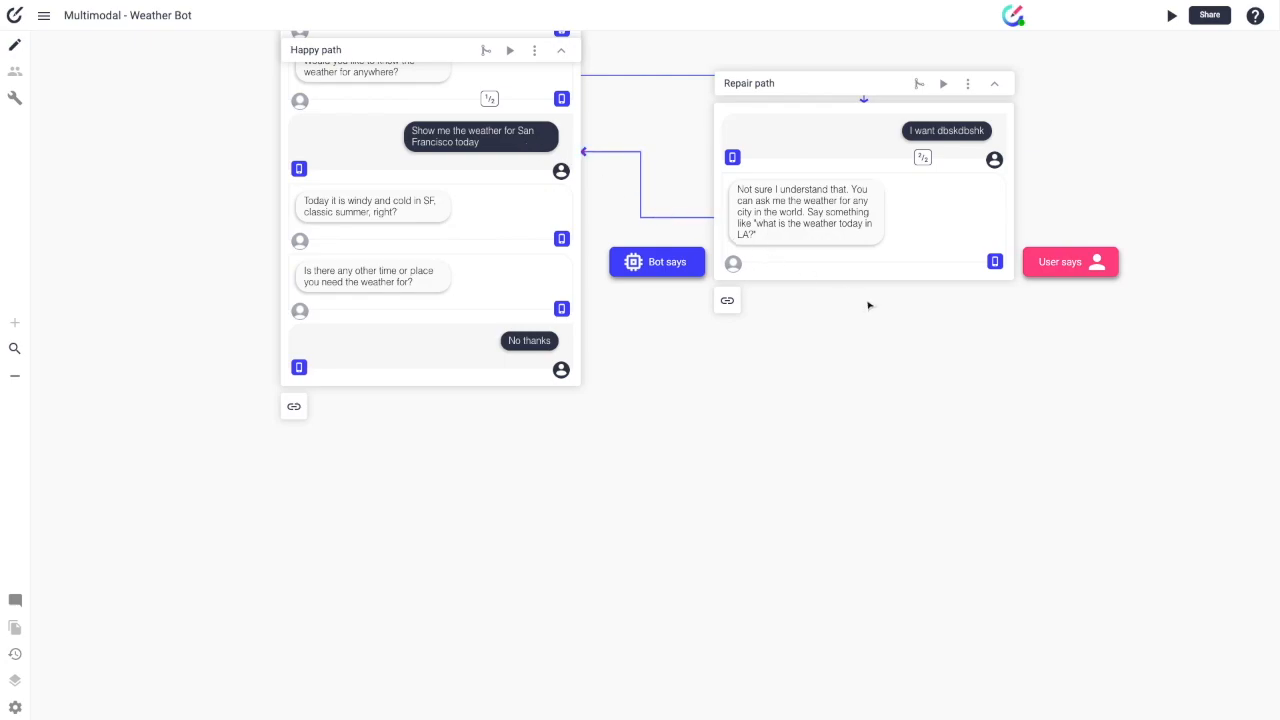
pyautogui.scroll(3, 868, 312)
pyautogui.scroll(1, 868, 318)
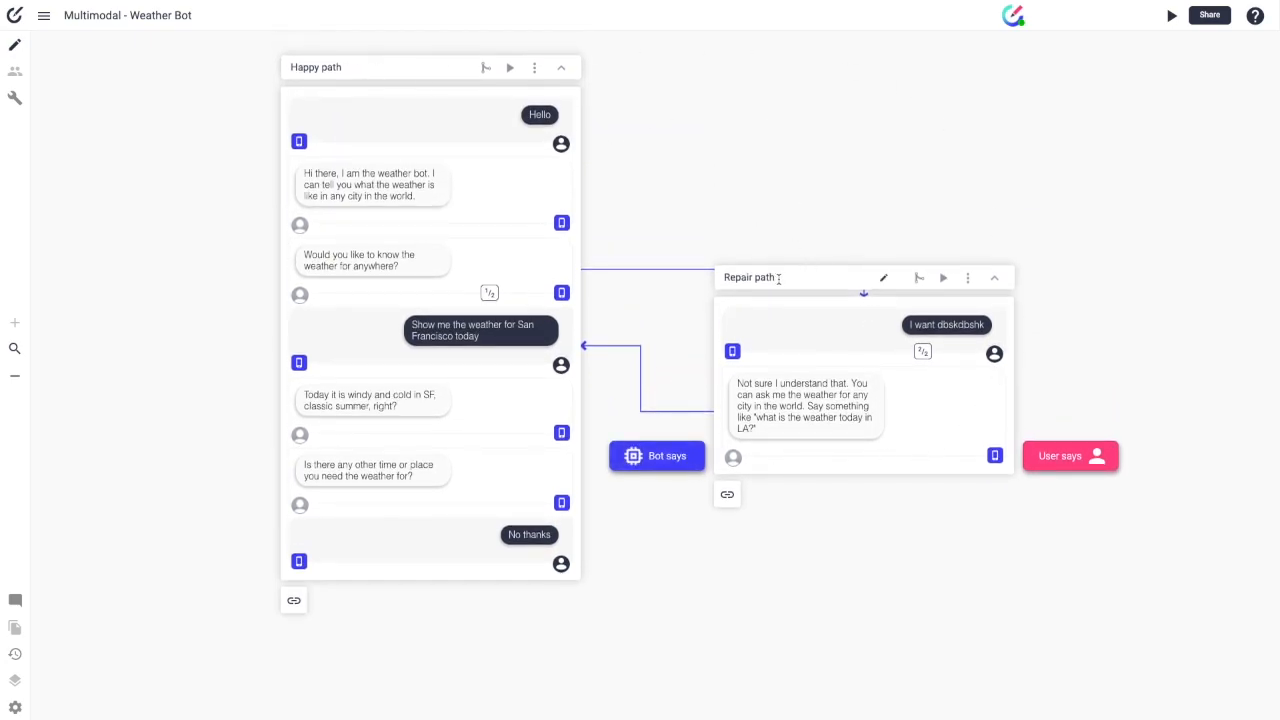
# Step: Add the user message 'Show me the train schedule' to the Repair path
pyautogui.click(1055, 455)
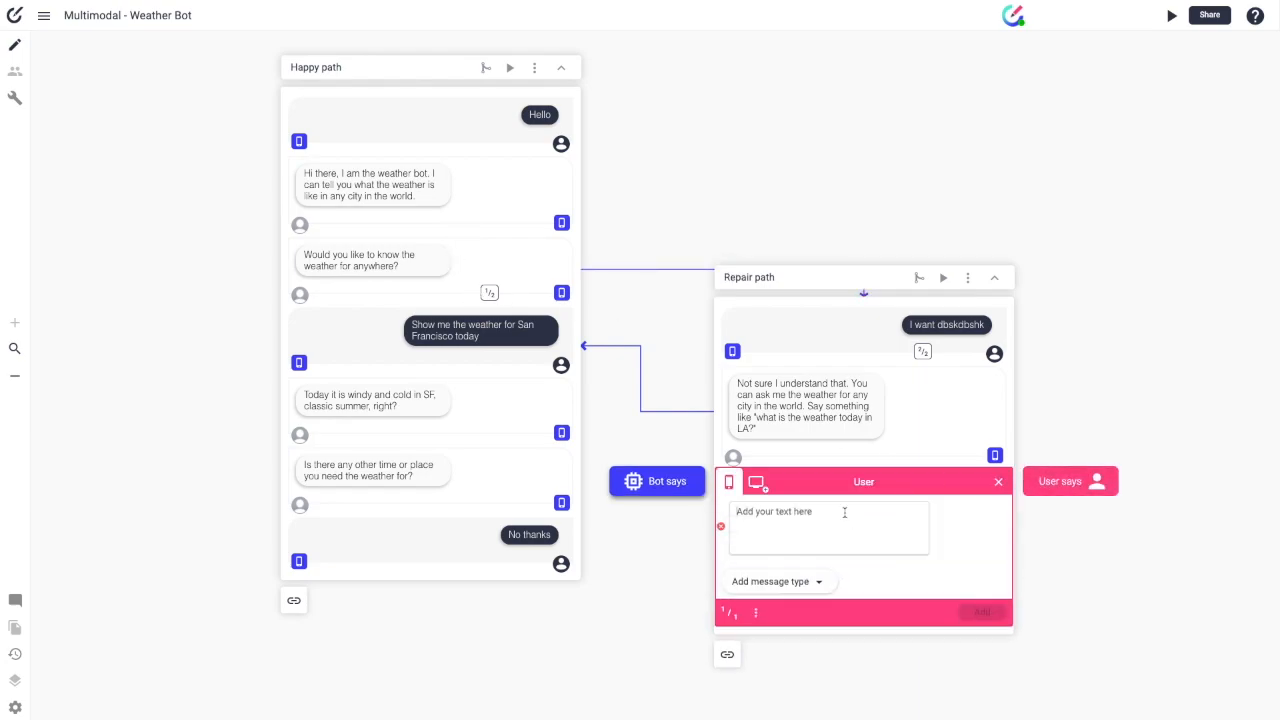
pyautogui.write('I w')
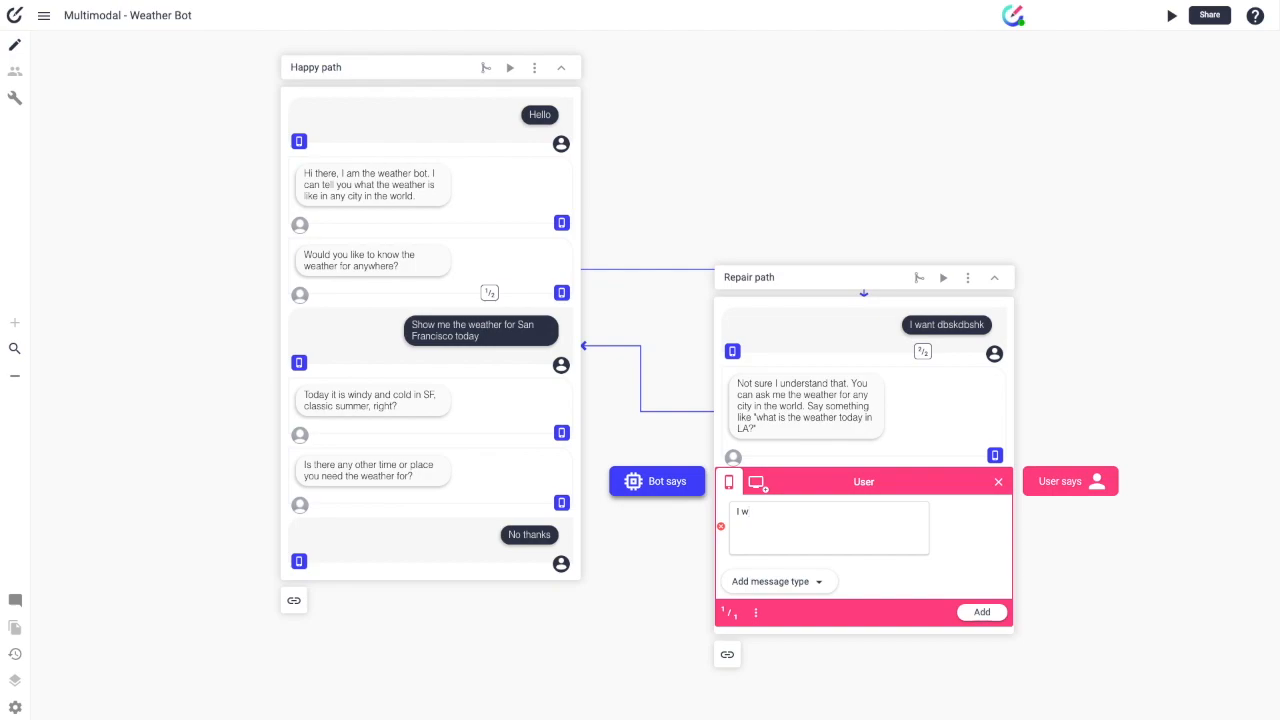
pyautogui.press('BackSpace')
pyautogui.write('Show me the train schedule')
pyautogui.click(982, 612)
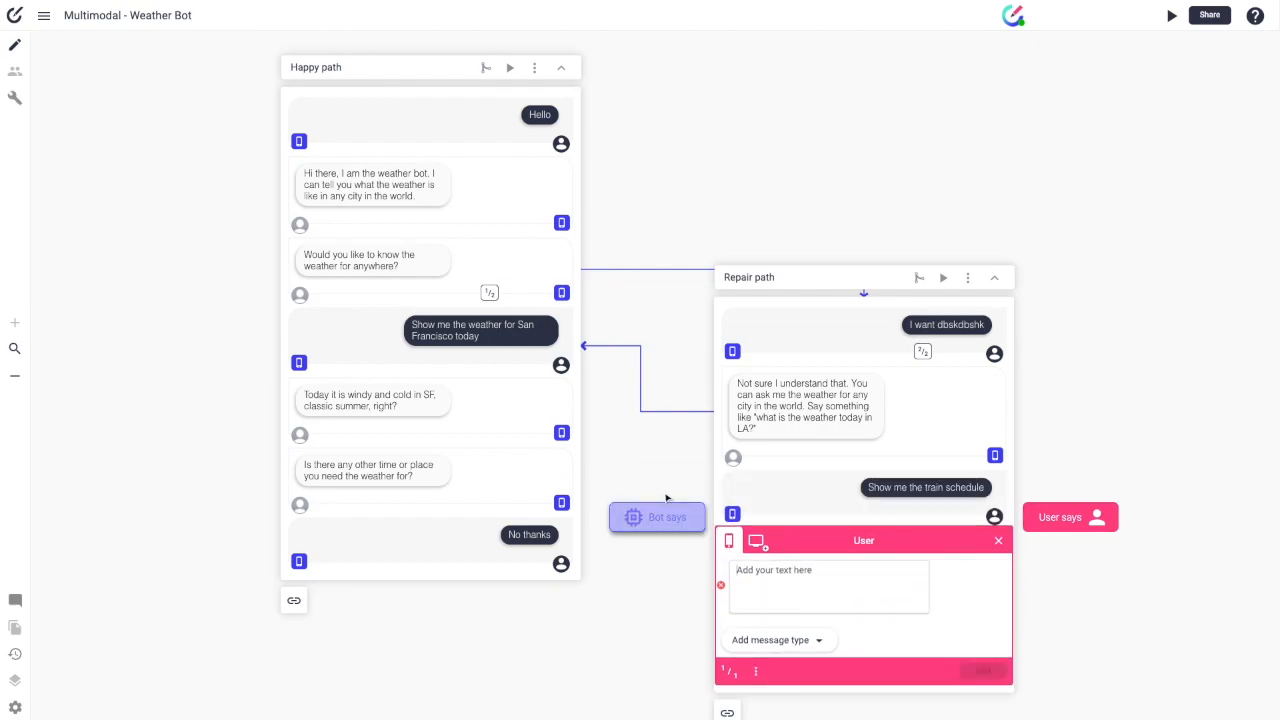
# Step: Add the bot reply 'I don't know anything about that, but I know A LOT about the weather :)' with an example question
pyautogui.click(657, 517)
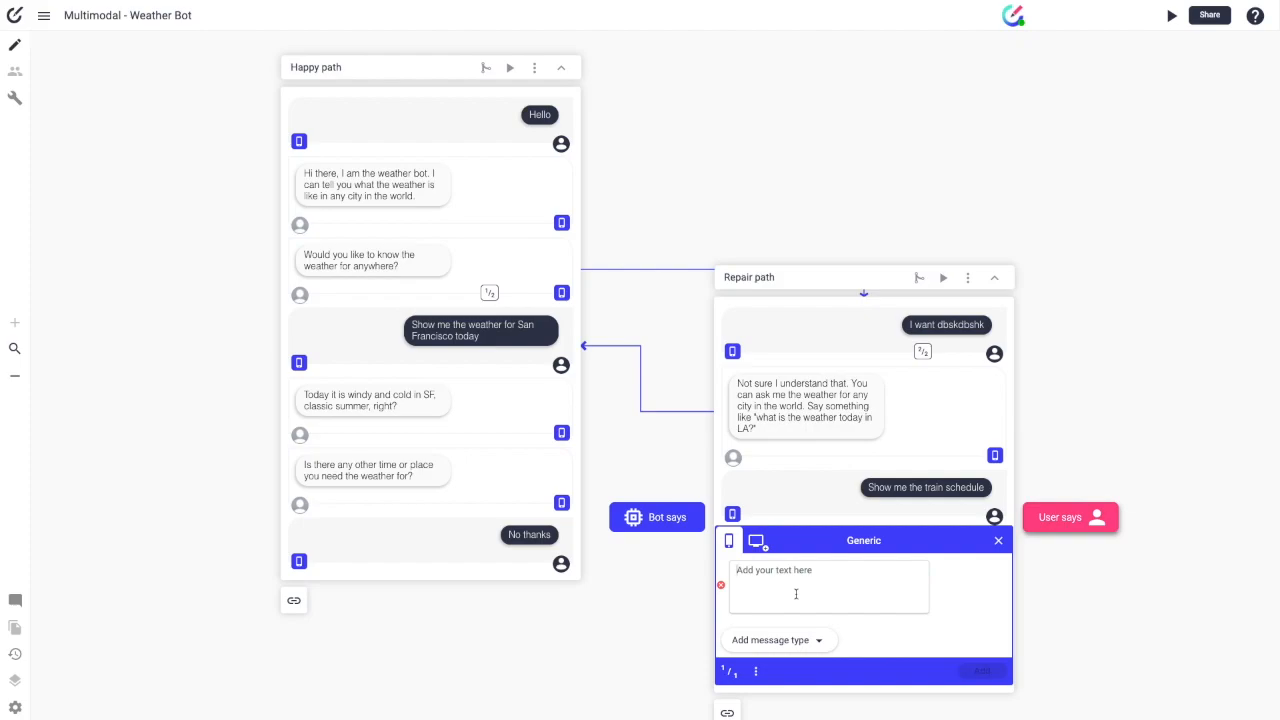
pyautogui.write('I don')
pyautogui.write("'t know anything about that, but I know")
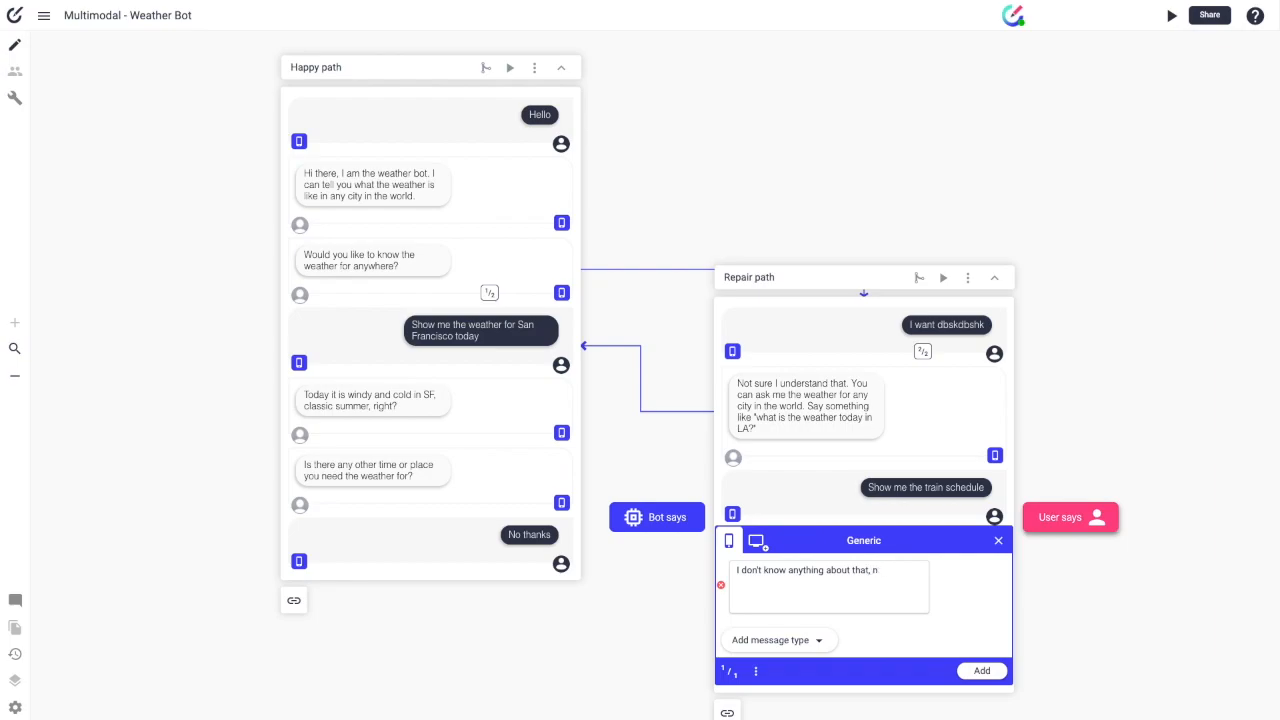
pyautogui.write(' A LOT about the weather')
pyautogui.write(" :) Ask me '")
pyautogui.write('is it sunny in LA?" or "what\'s the')
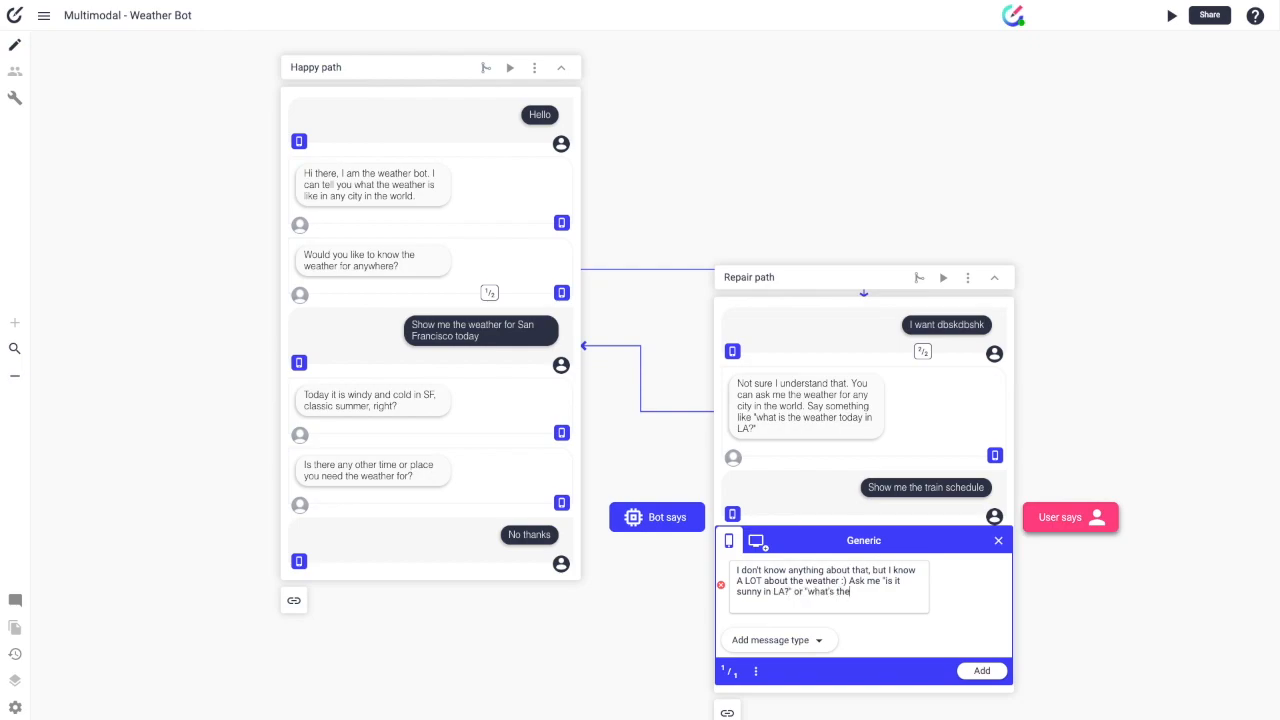
pyautogui.write(' weather in Milan?"')
pyautogui.press('Return')
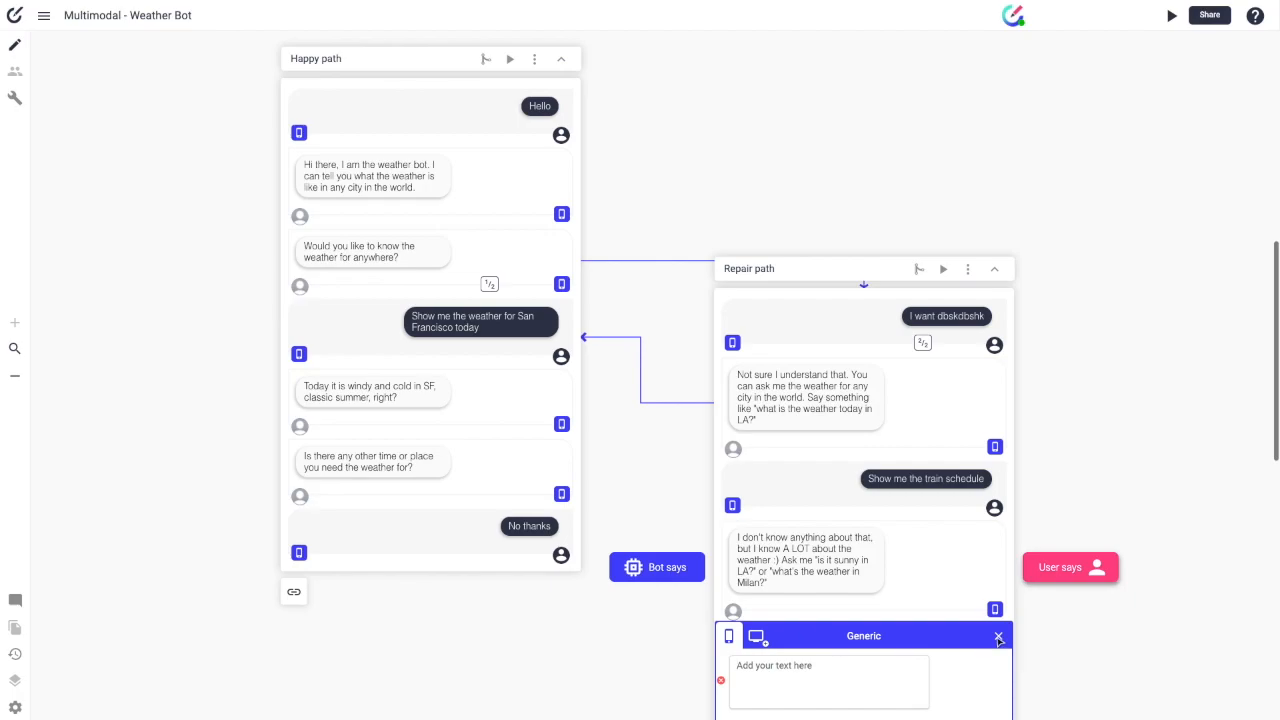
pyautogui.click(998, 637)
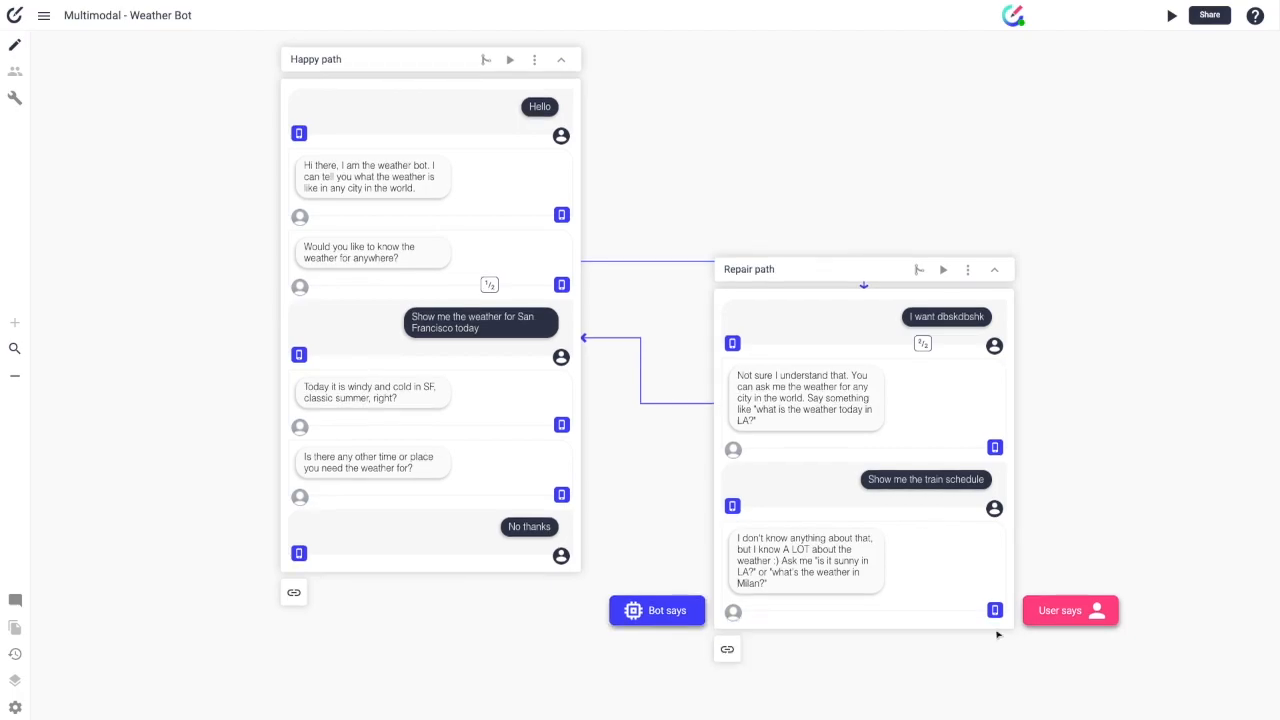
# Step: Add the gibberish user message 'bjhbcdc' to the Repair path
pyautogui.click(1048, 610)
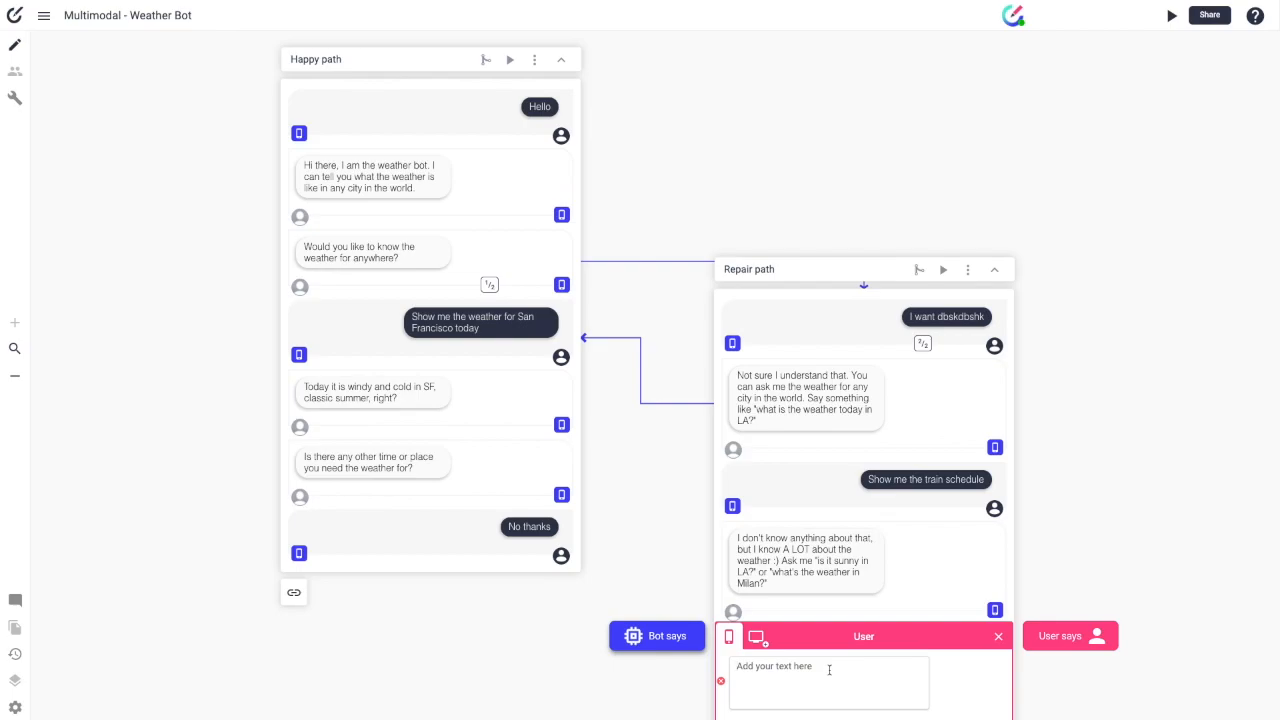
pyautogui.write('bjhbcdc')
pyautogui.scroll(-2, 871, 628)
pyautogui.click(983, 648)
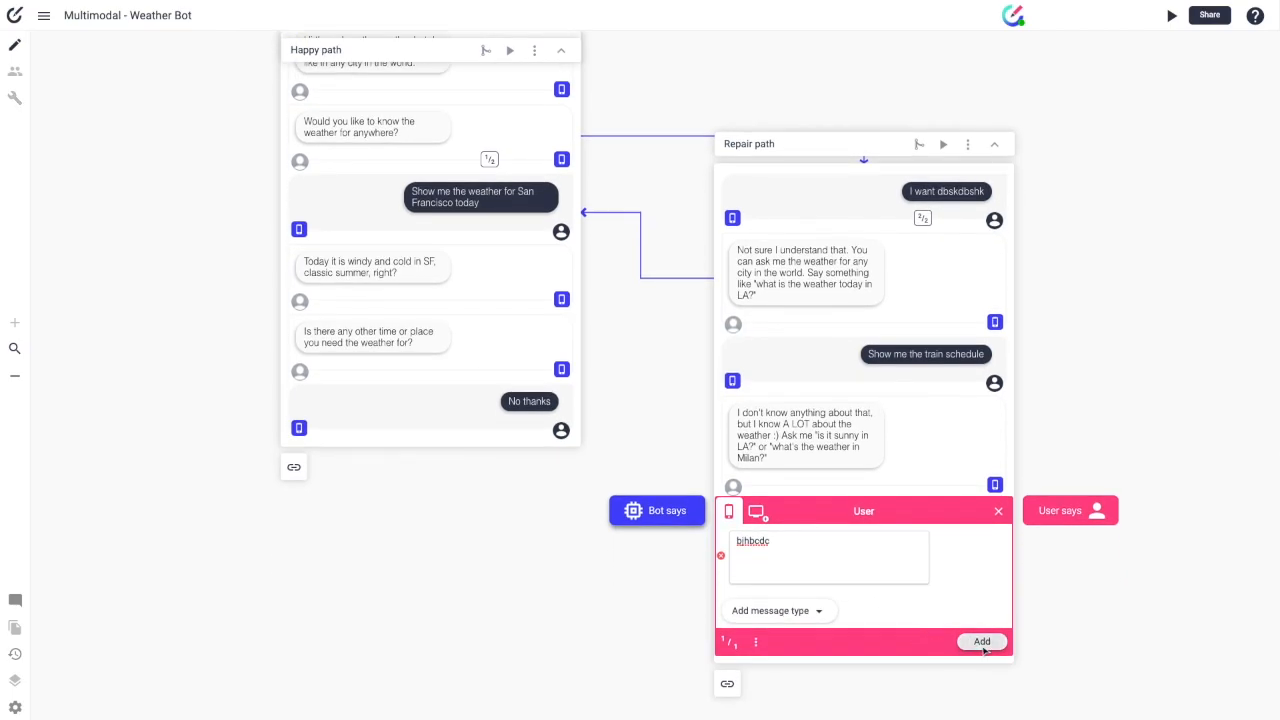
# Step: Start the bot reply 'Not sure we understand each other, do you want to speak to a human?'
pyautogui.click(660, 548)
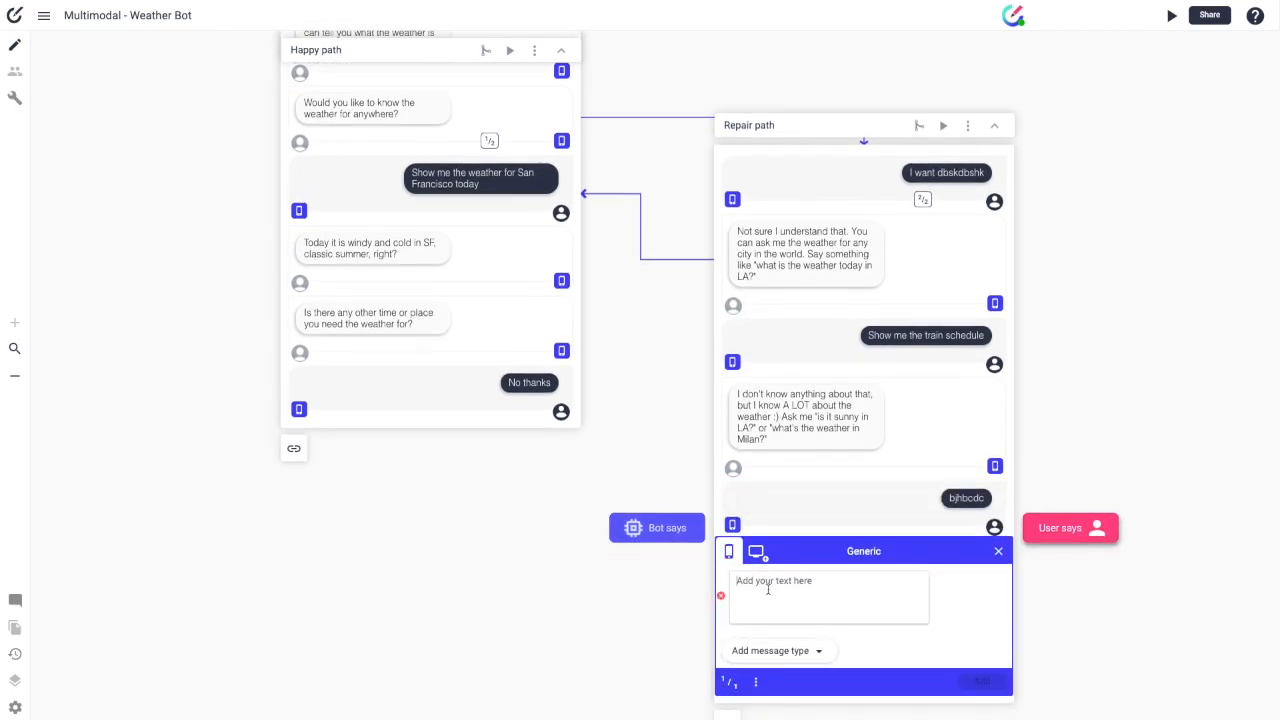
pyautogui.write('ar')
pyautogui.press('BackSpace')
pyautogui.press('BackSpace')
pyautogui.write('Not sure')
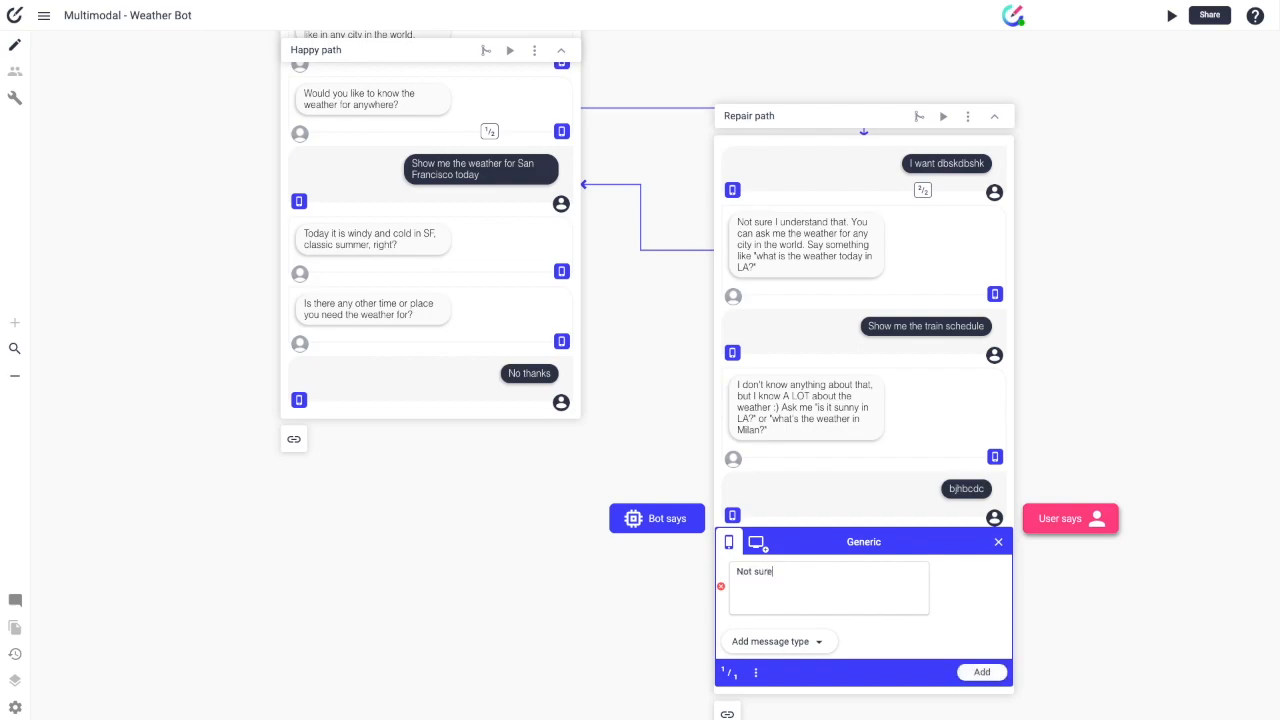
pyautogui.write(' we understand each other, do you want to speak to a human?')
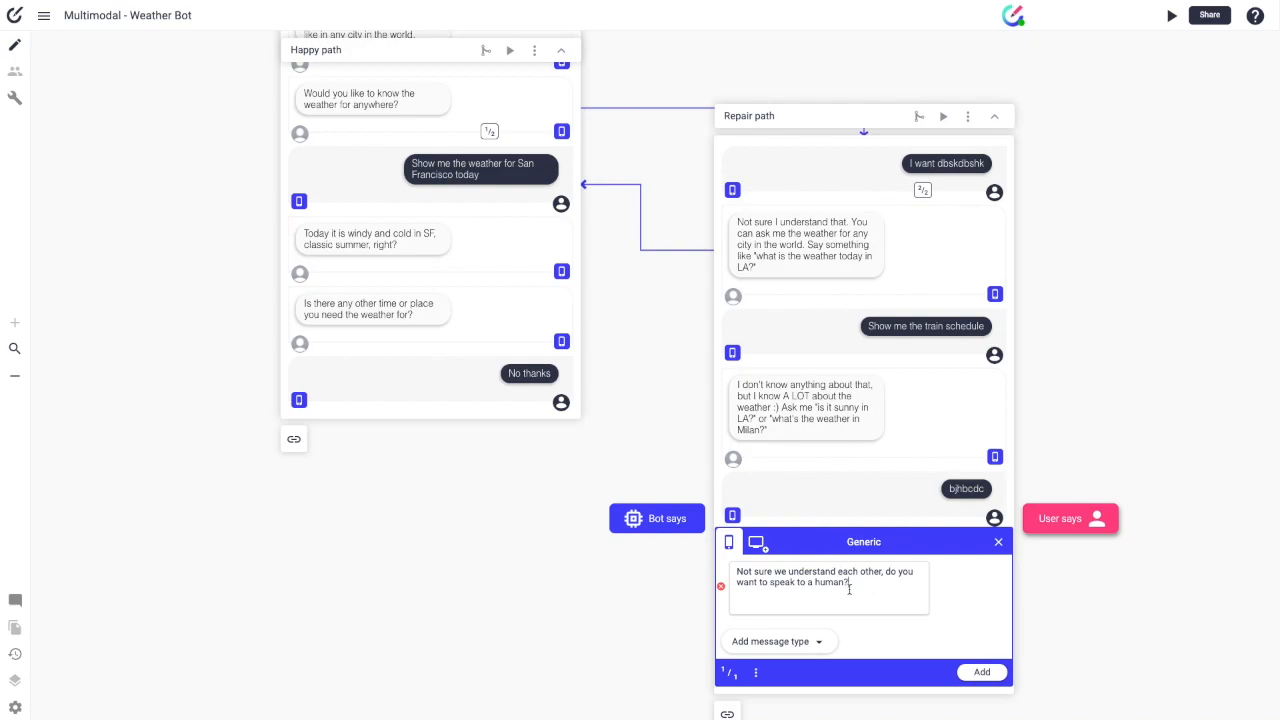
pyautogui.scroll(-1, 820, 620)
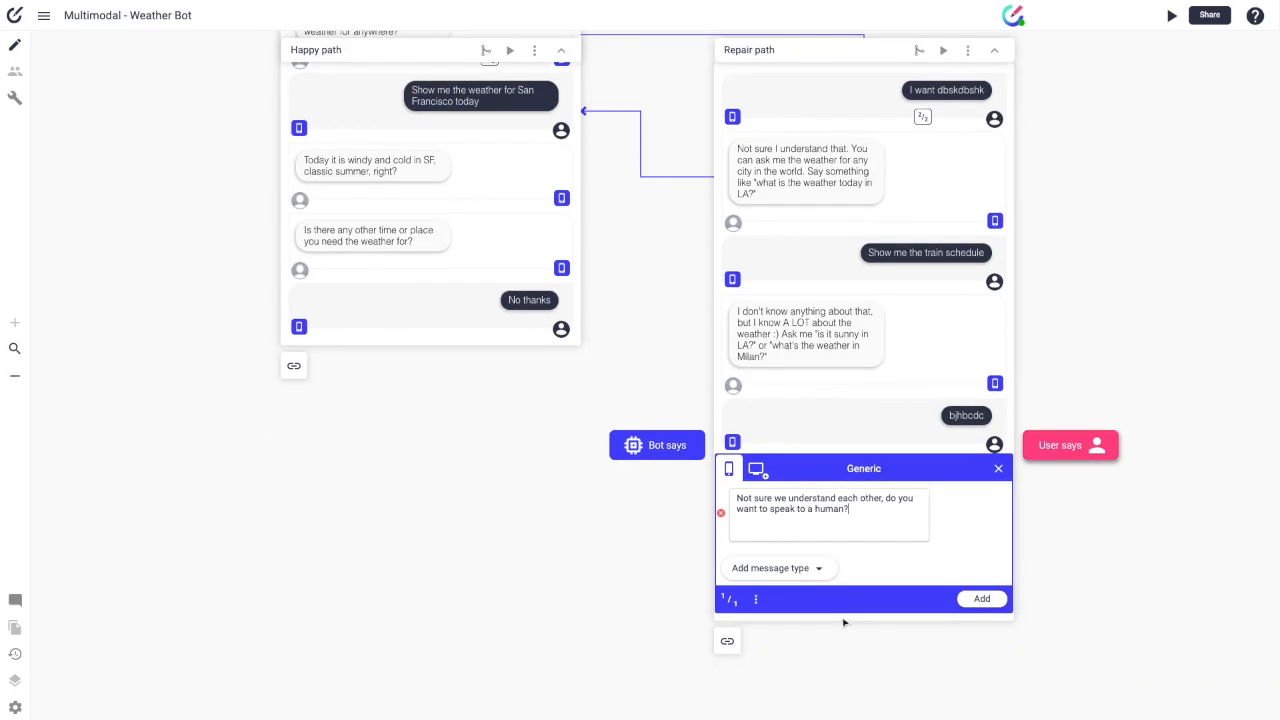
# Step: Give the human-handoff question 'Yes' and 'No' quick reply suggestions and add it to the path
pyautogui.click(800, 569)
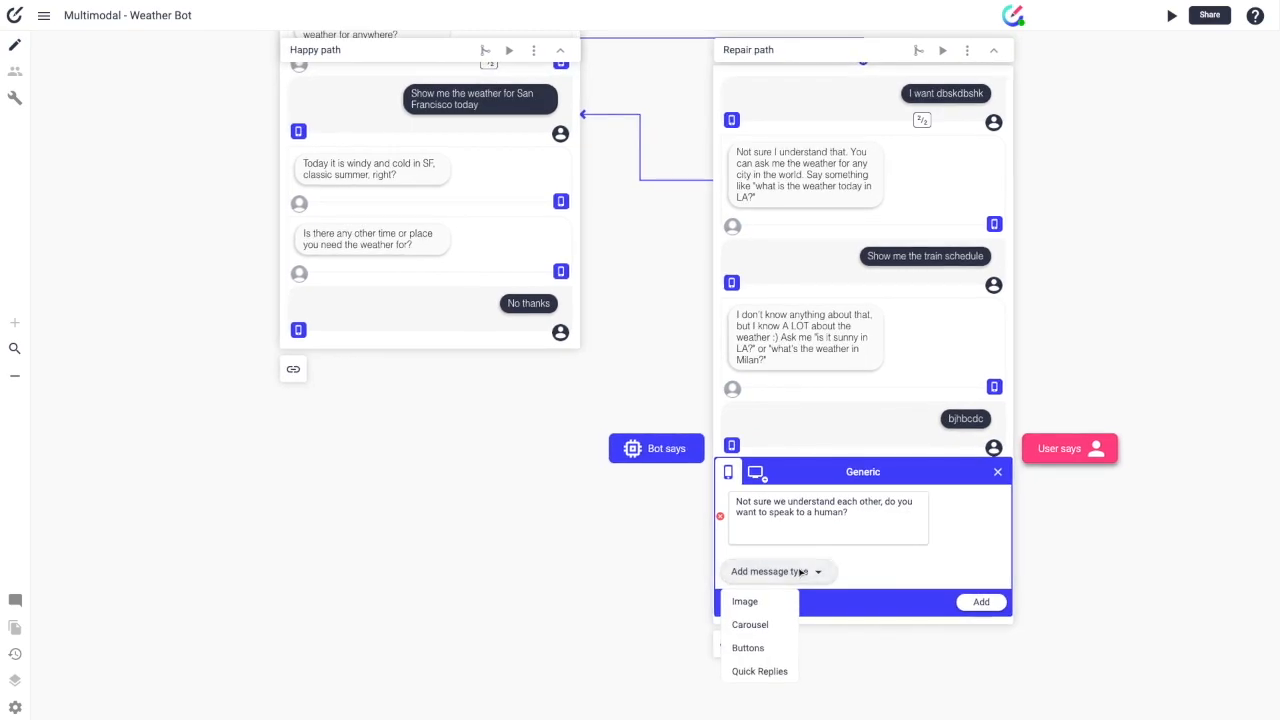
pyautogui.click(783, 672)
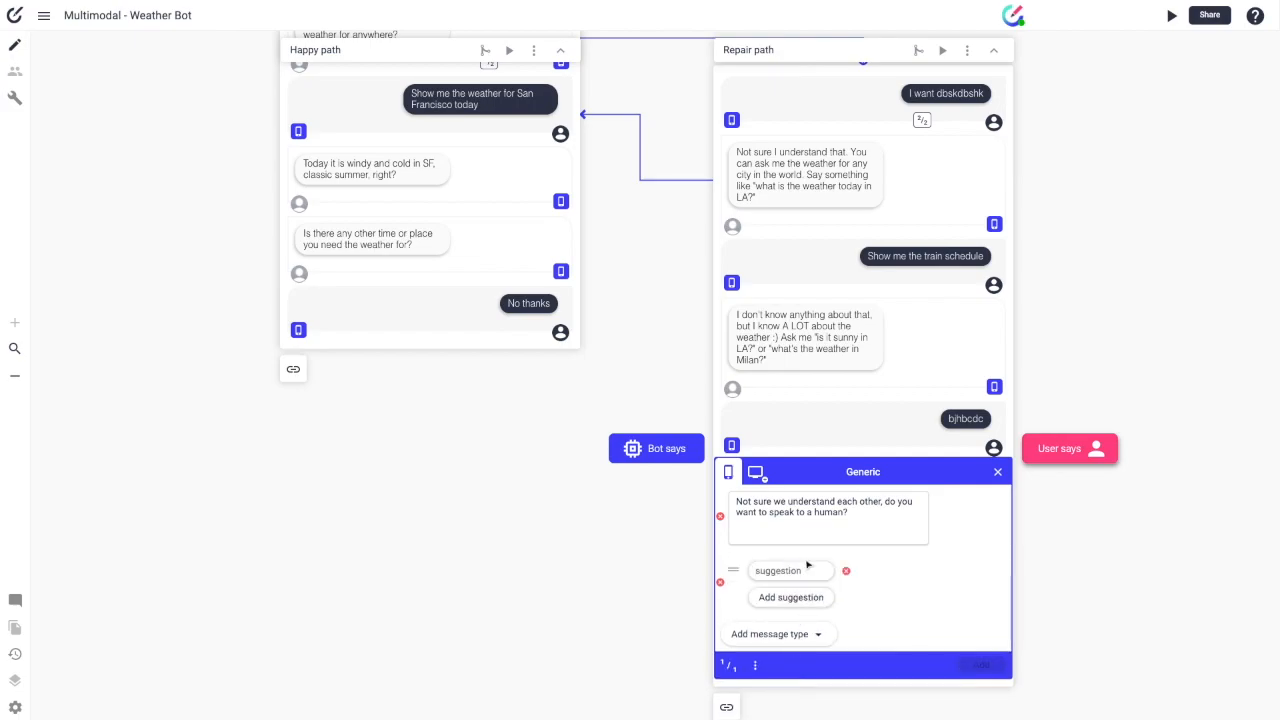
pyautogui.click(790, 633)
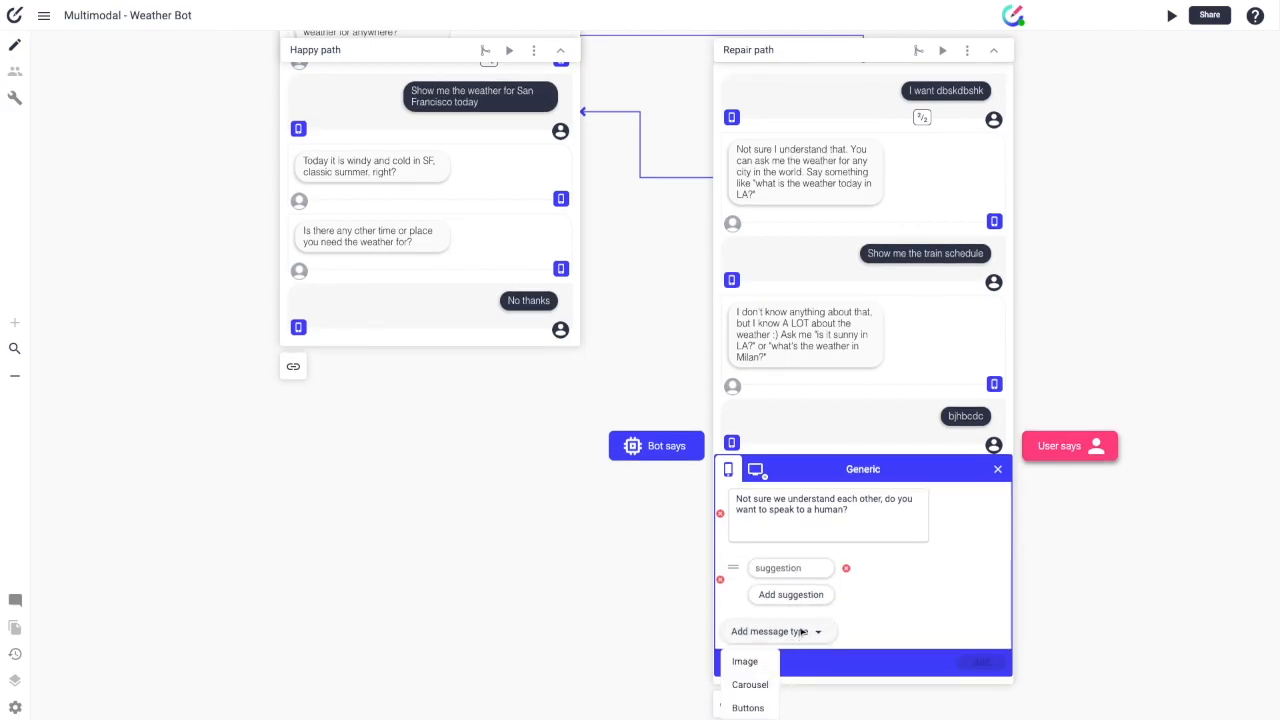
pyautogui.click(863, 629)
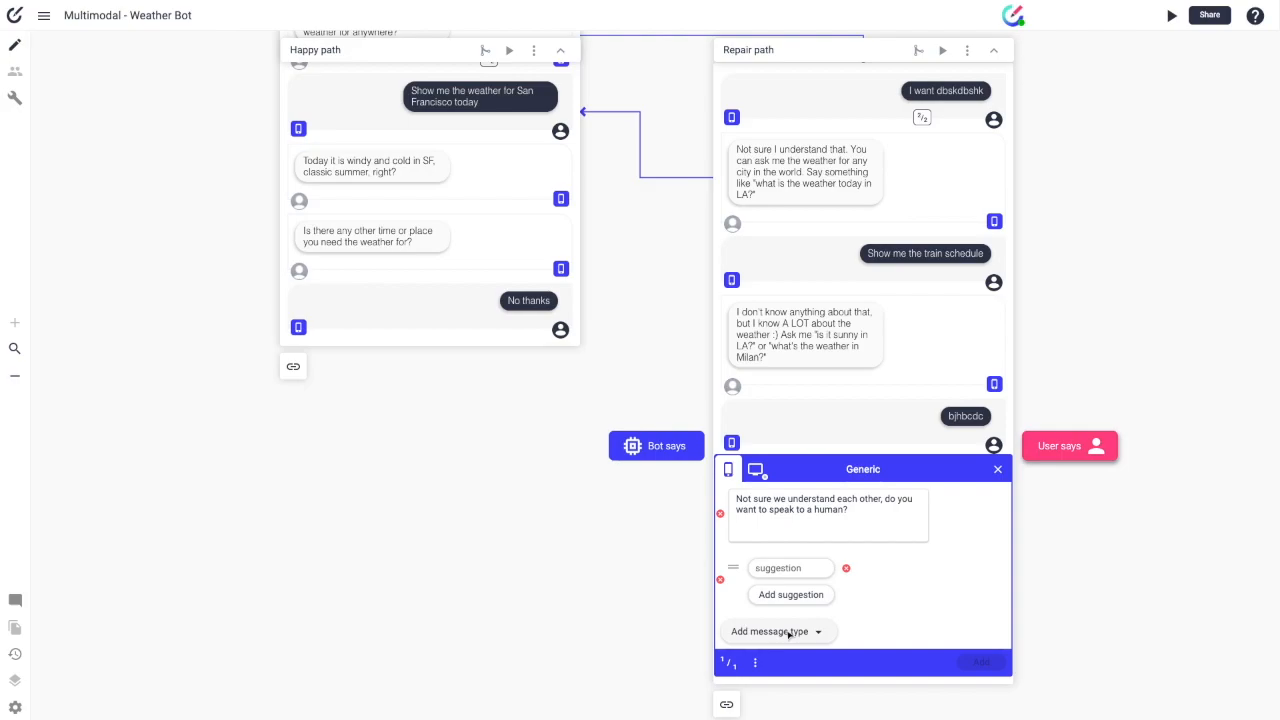
pyautogui.click(800, 568)
pyautogui.write('Yes')
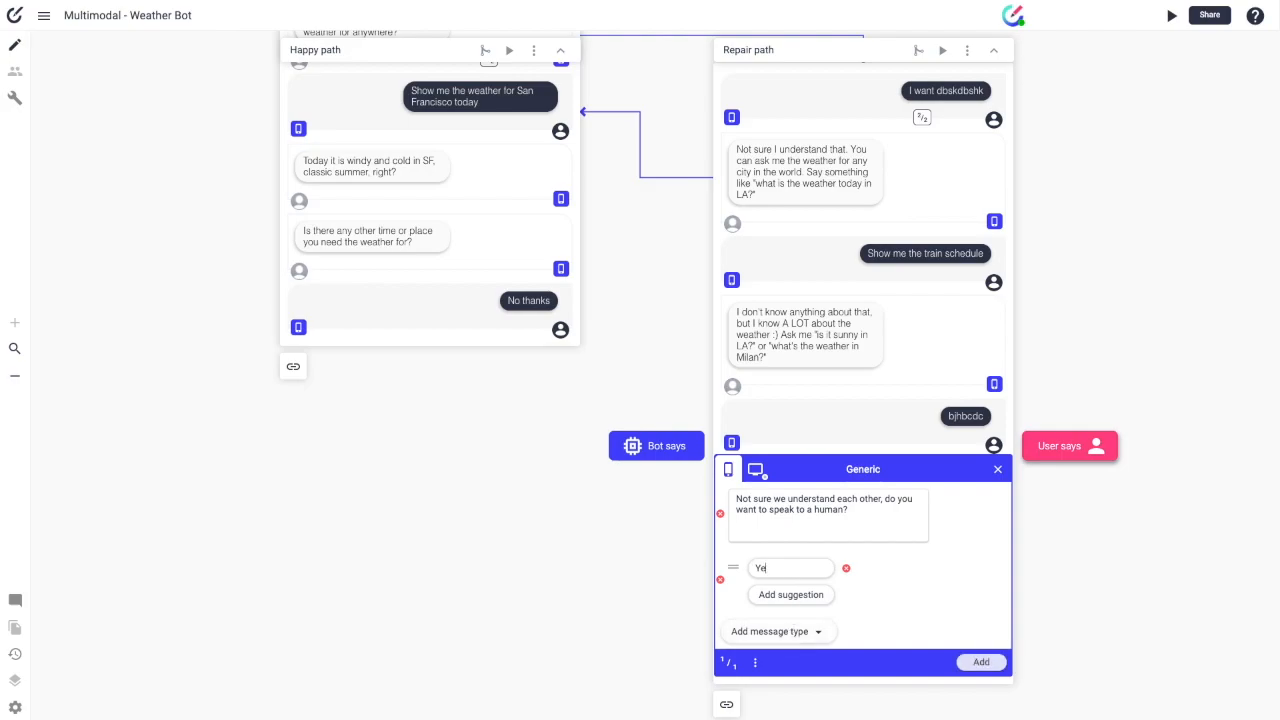
pyautogui.click(777, 595)
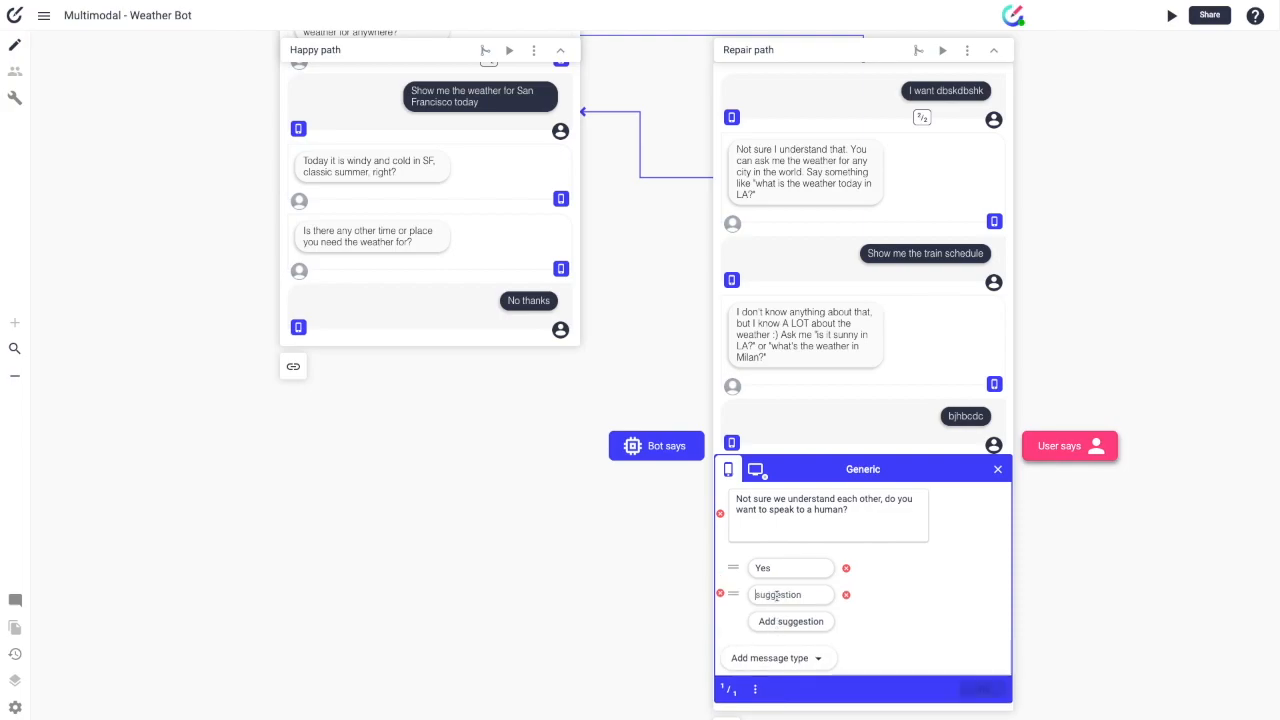
pyautogui.write('No')
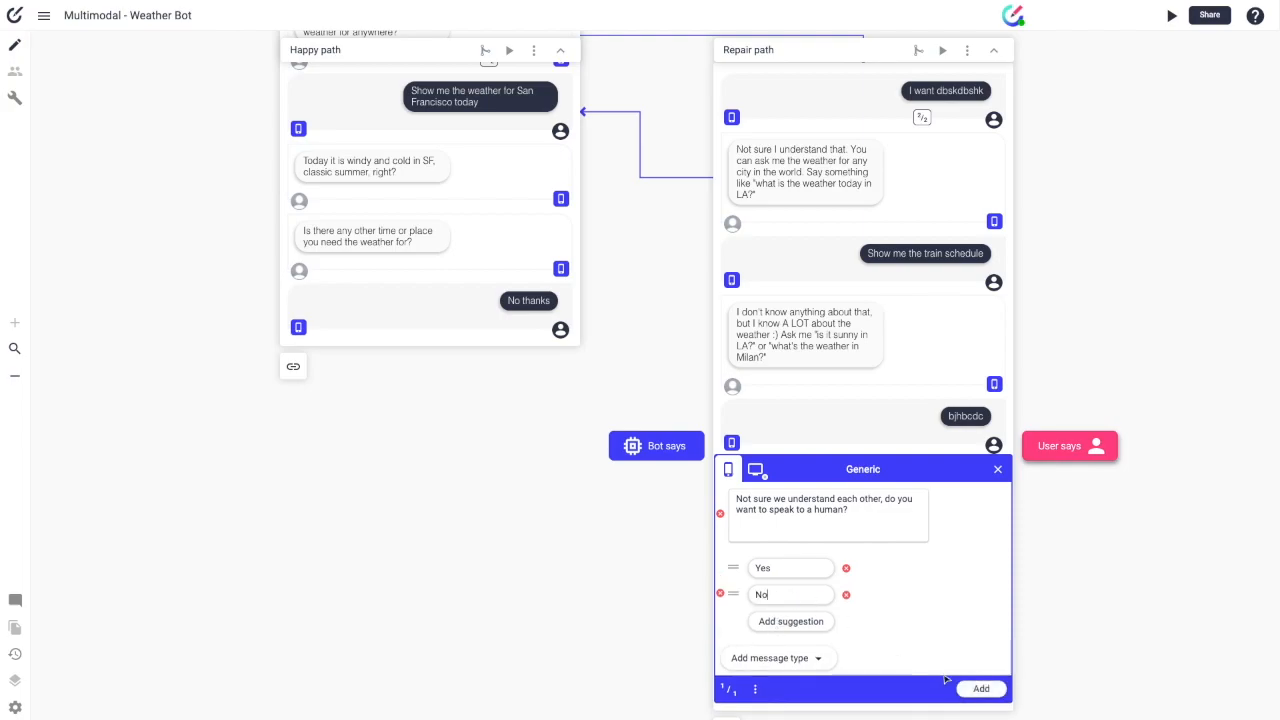
pyautogui.click(981, 689)
pyautogui.click(997, 573)
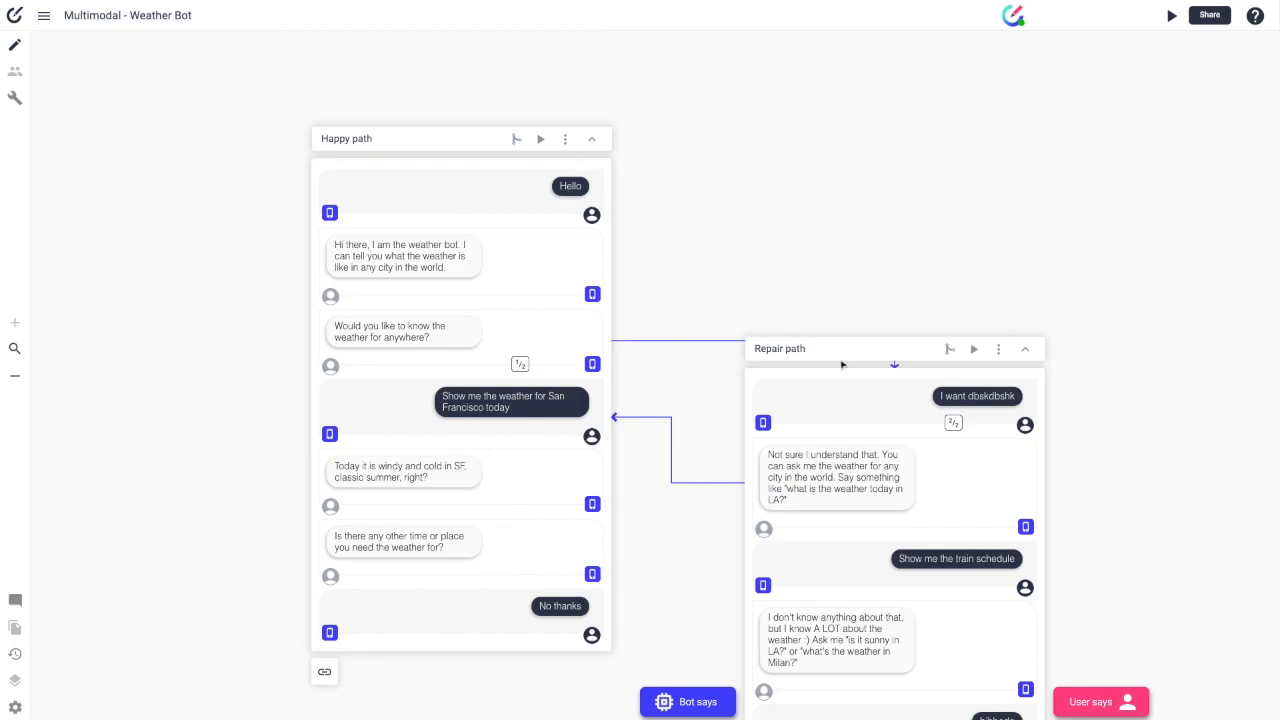
# Step: Preview the Happy path into the Repair path through the train-schedule exchange, then stop
pyautogui.click(541, 140)
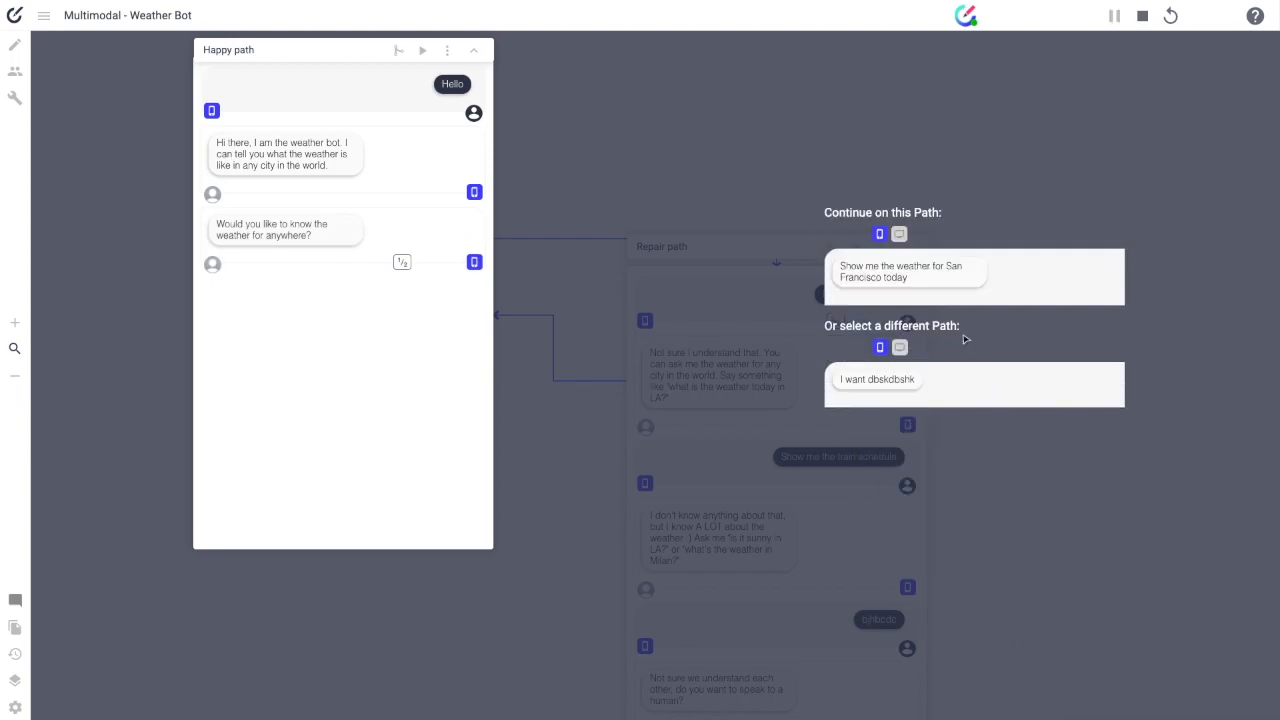
pyautogui.click(891, 381)
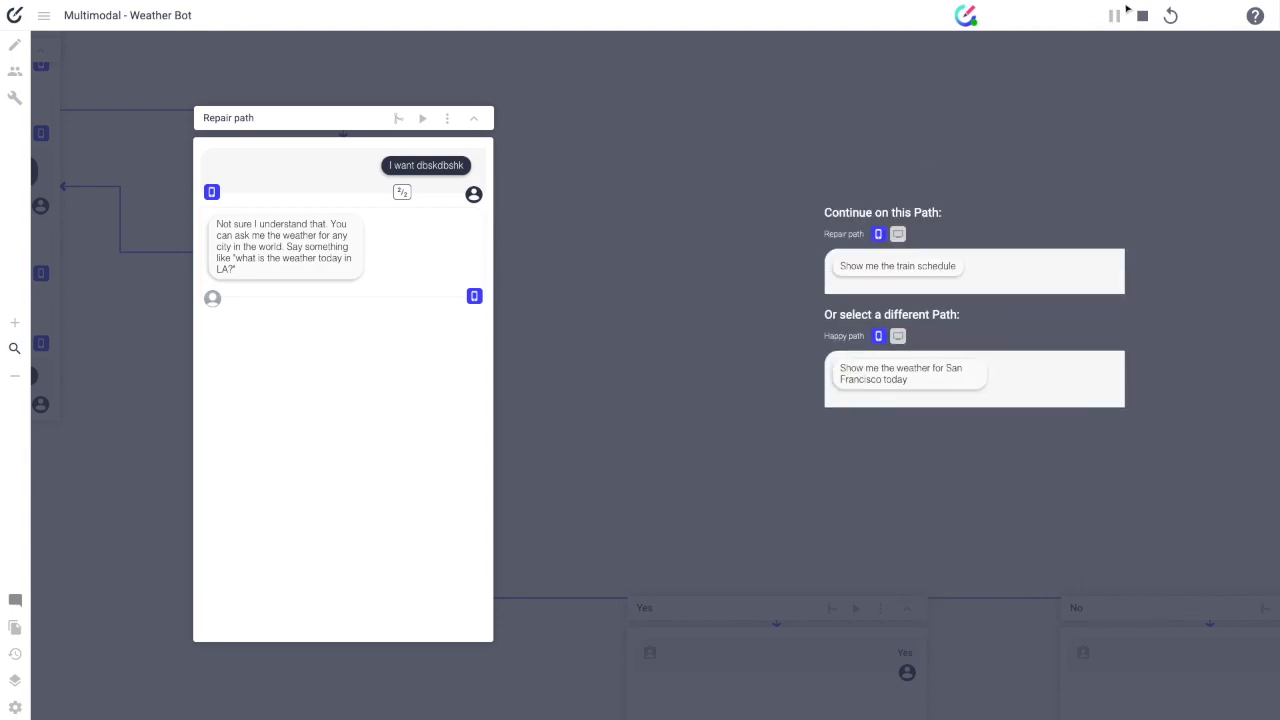
pyautogui.click(926, 278)
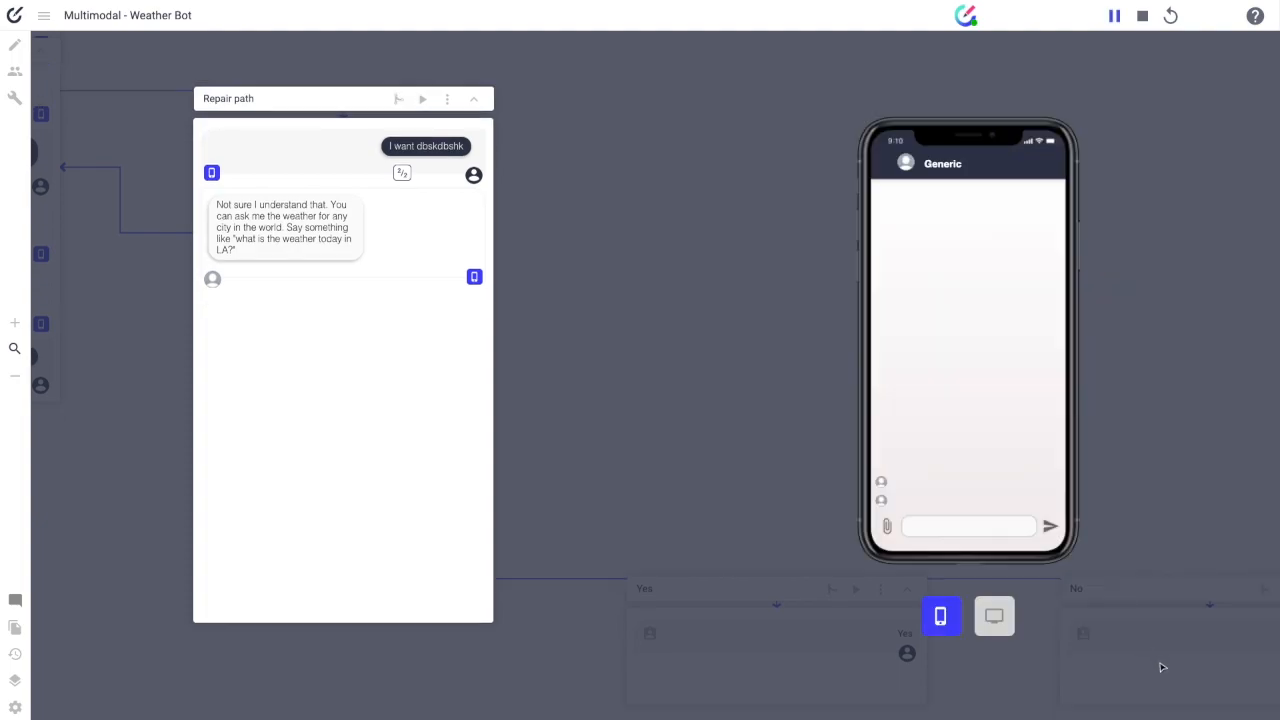
pyautogui.click(1145, 16)
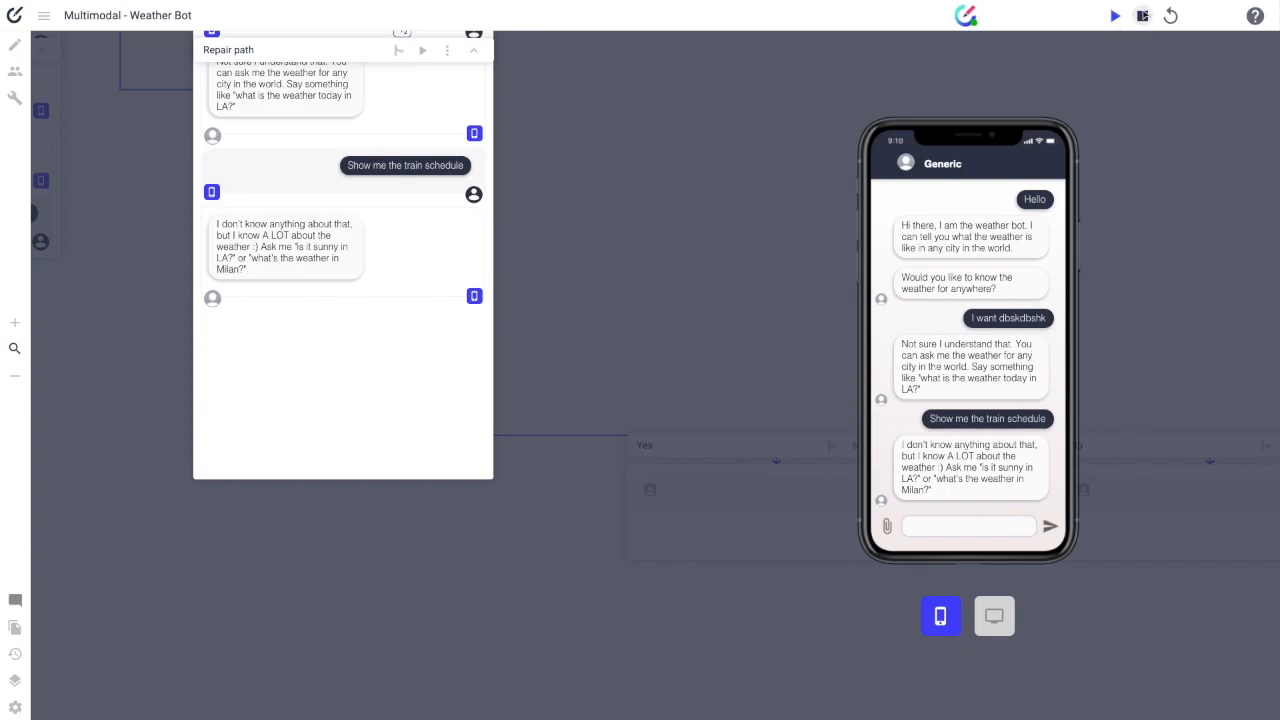
pyautogui.click(1143, 16)
pyautogui.click(44, 15)
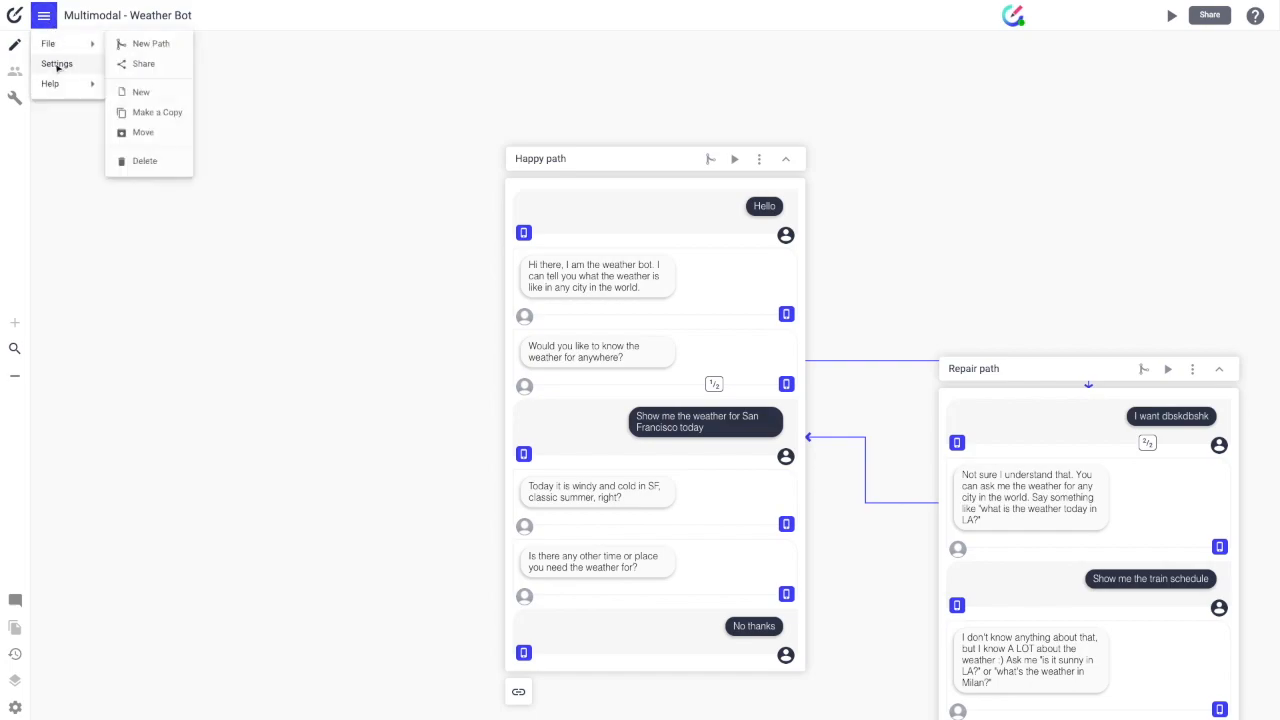
# Step: Rename the bot from 'Generic' to 'Weather Bot' in design settings, then preview the Happy path
pyautogui.click(58, 62)
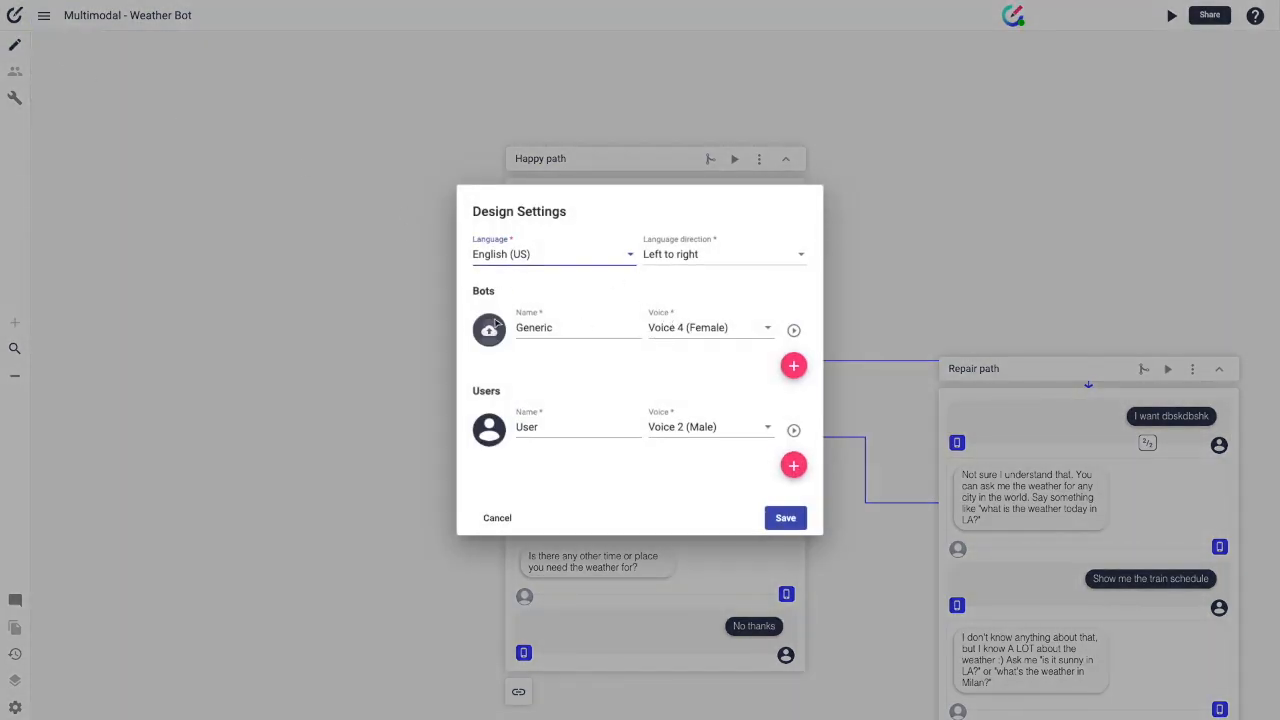
pyautogui.doubleClick(539, 327)
pyautogui.write('Weather Bot')
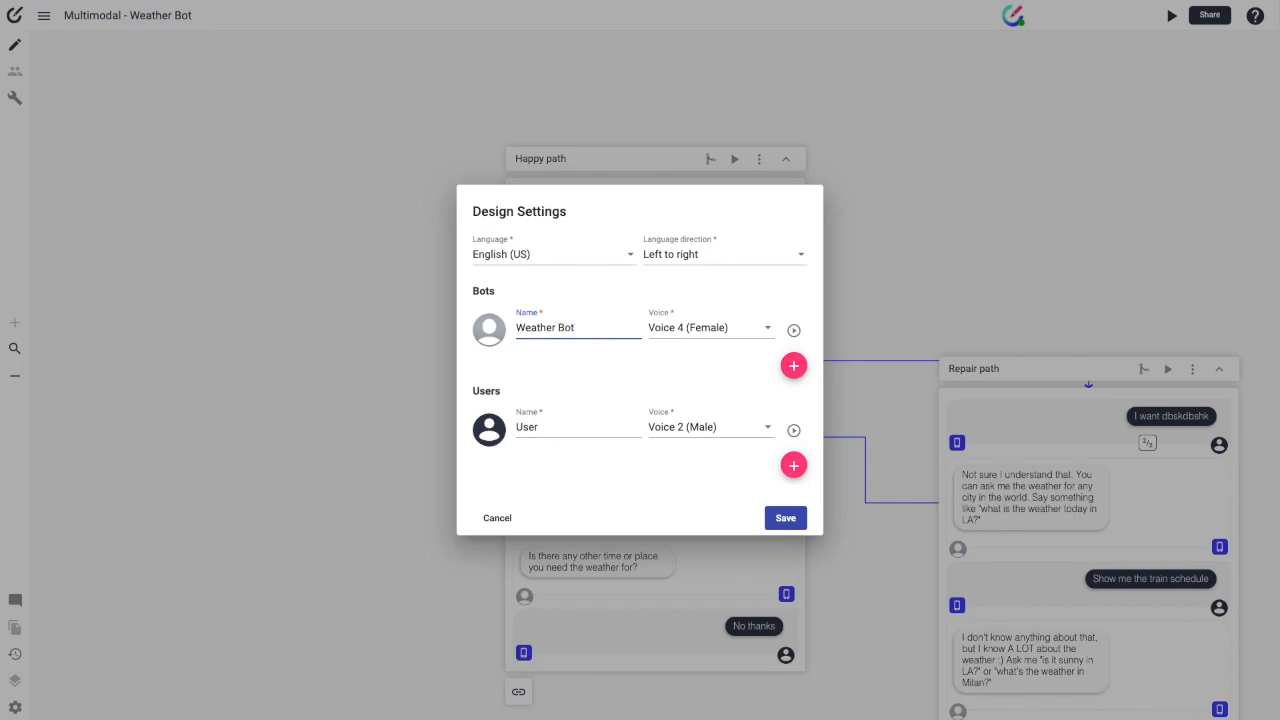
pyautogui.click(779, 517)
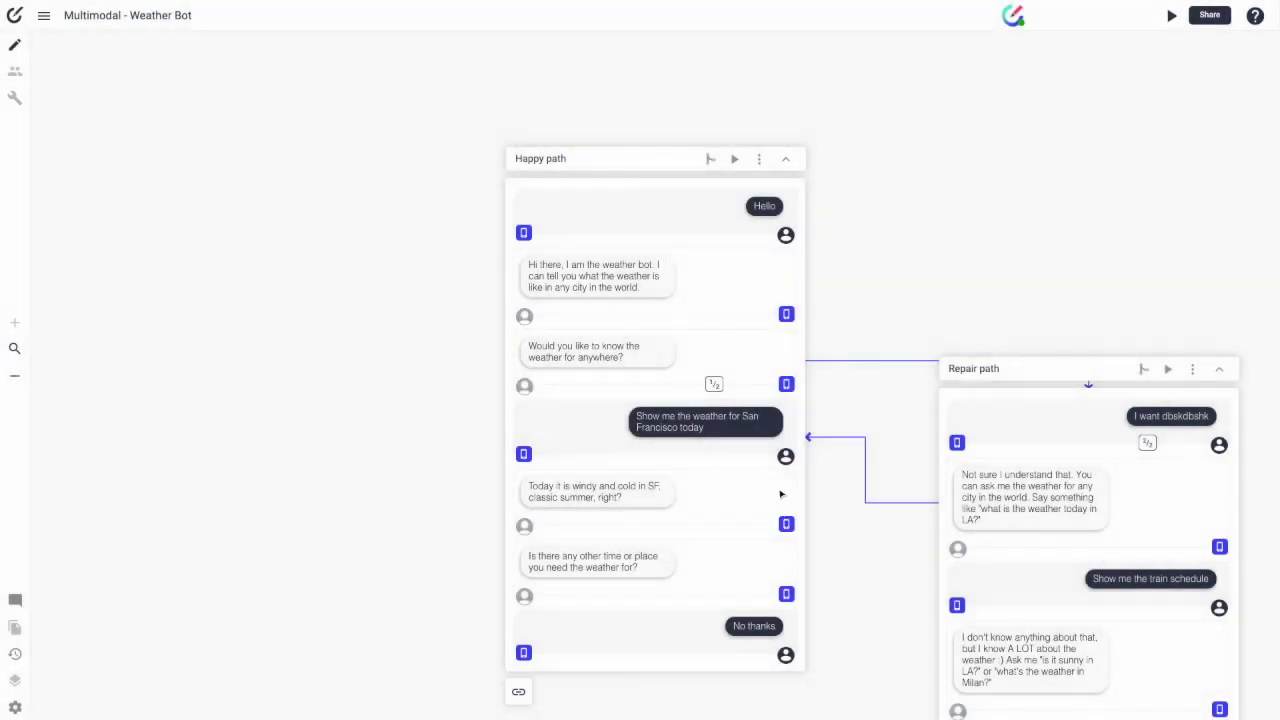
pyautogui.click(734, 159)
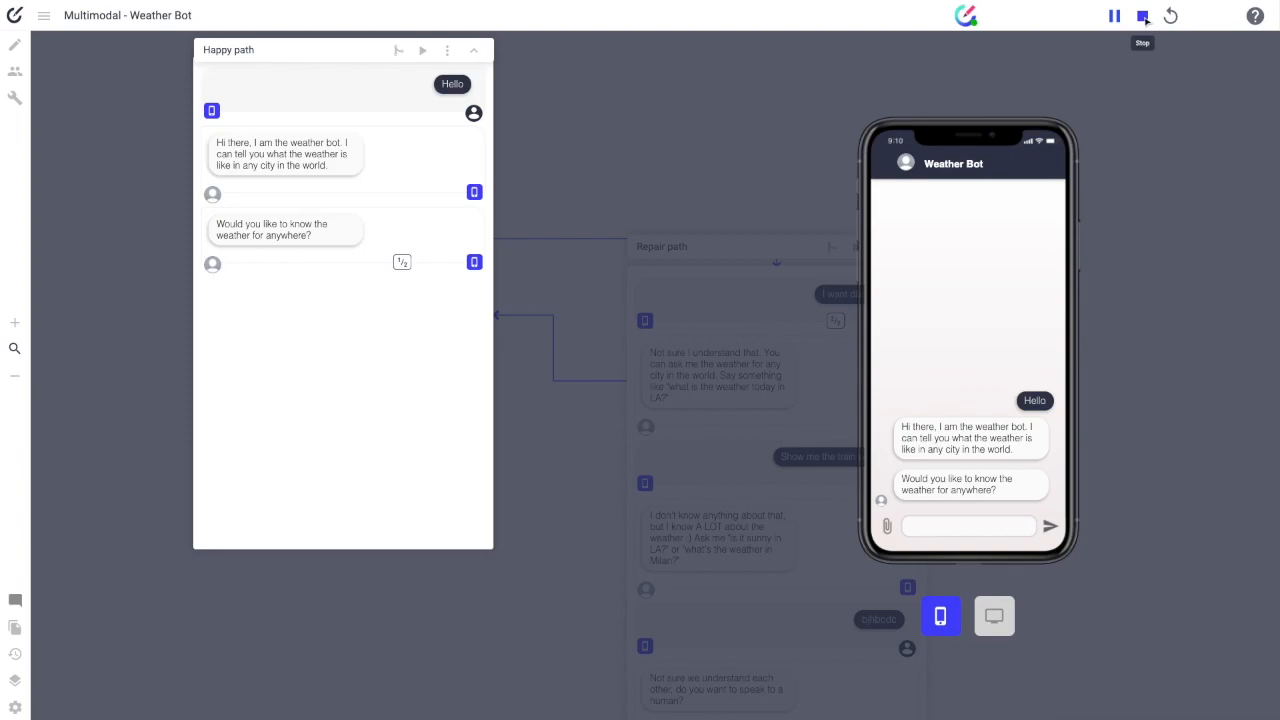
# Step: Stop the Weather Bot preview and pan the canvas to frame both path cards
pyautogui.click(1143, 16)
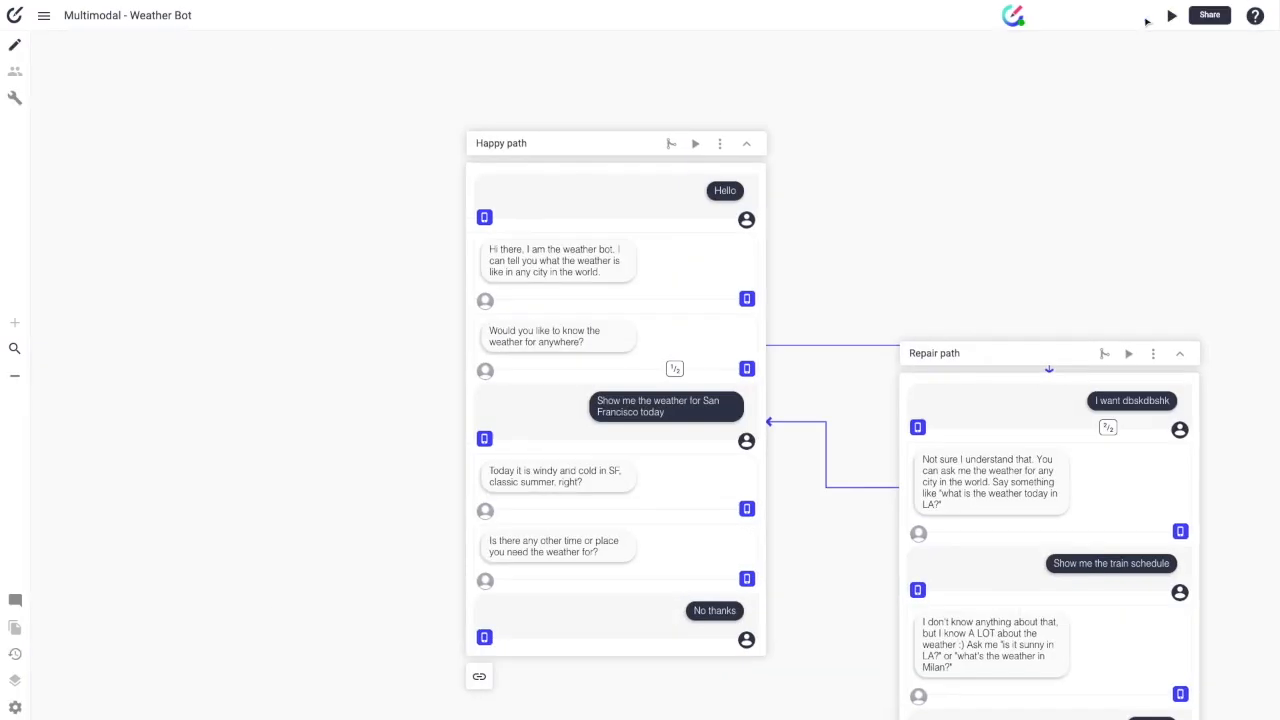
pyautogui.hscroll(2, 624, 511)
pyautogui.scroll(-1, 626, 511)
pyautogui.hscroll(-1, 445, 210)
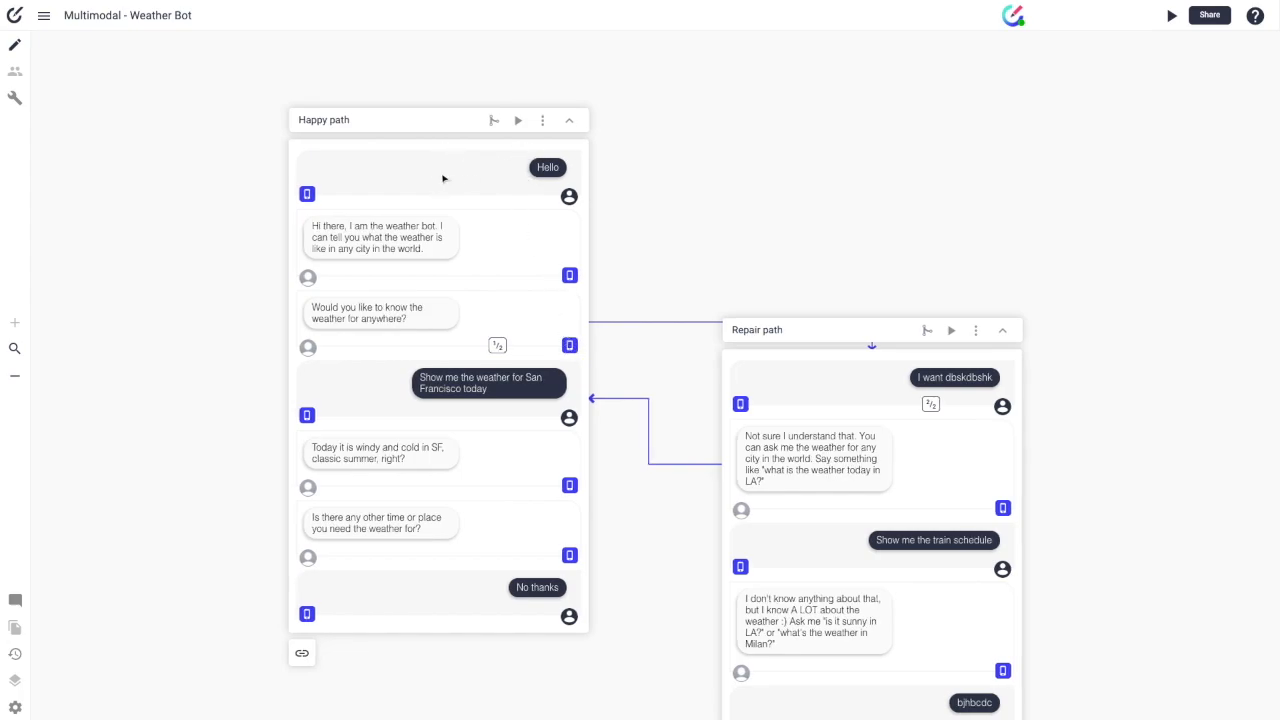
pyautogui.hscroll(-2, 444, 178)
# Step: Save a voice-channel version reading 'Hello' for the Happy path's opening Hello message
pyautogui.click(562, 213)
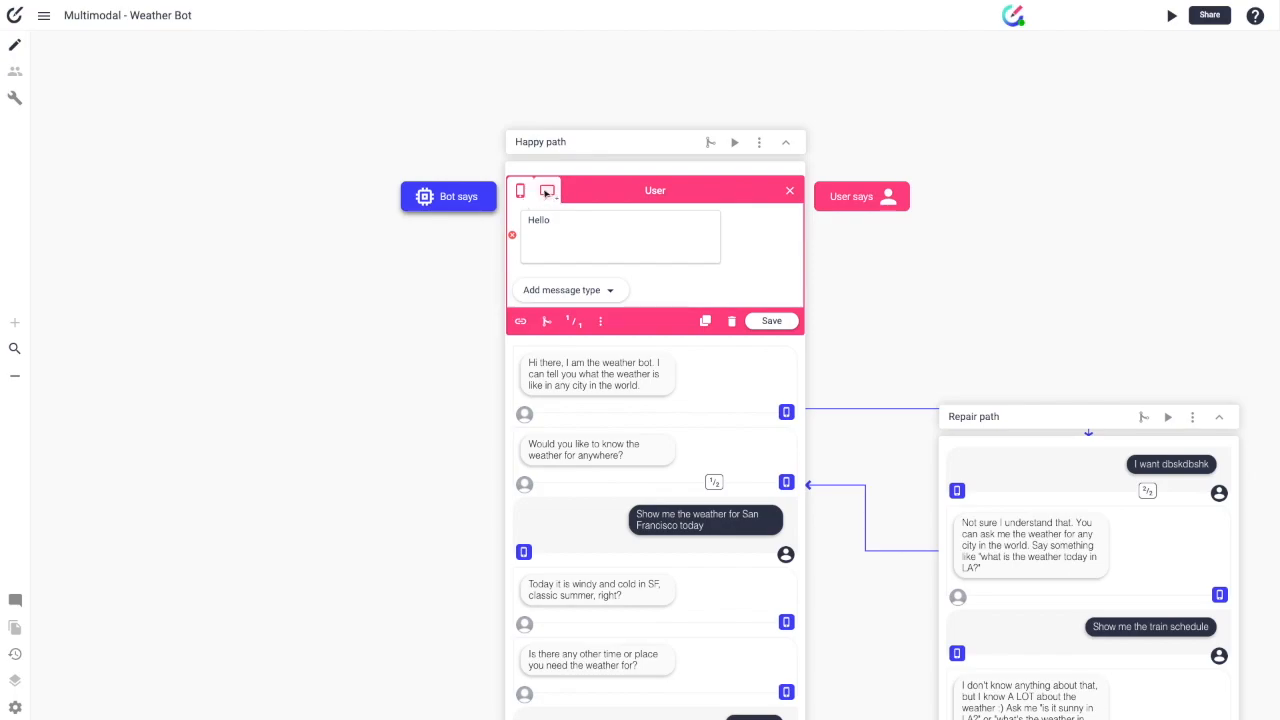
pyautogui.click(547, 191)
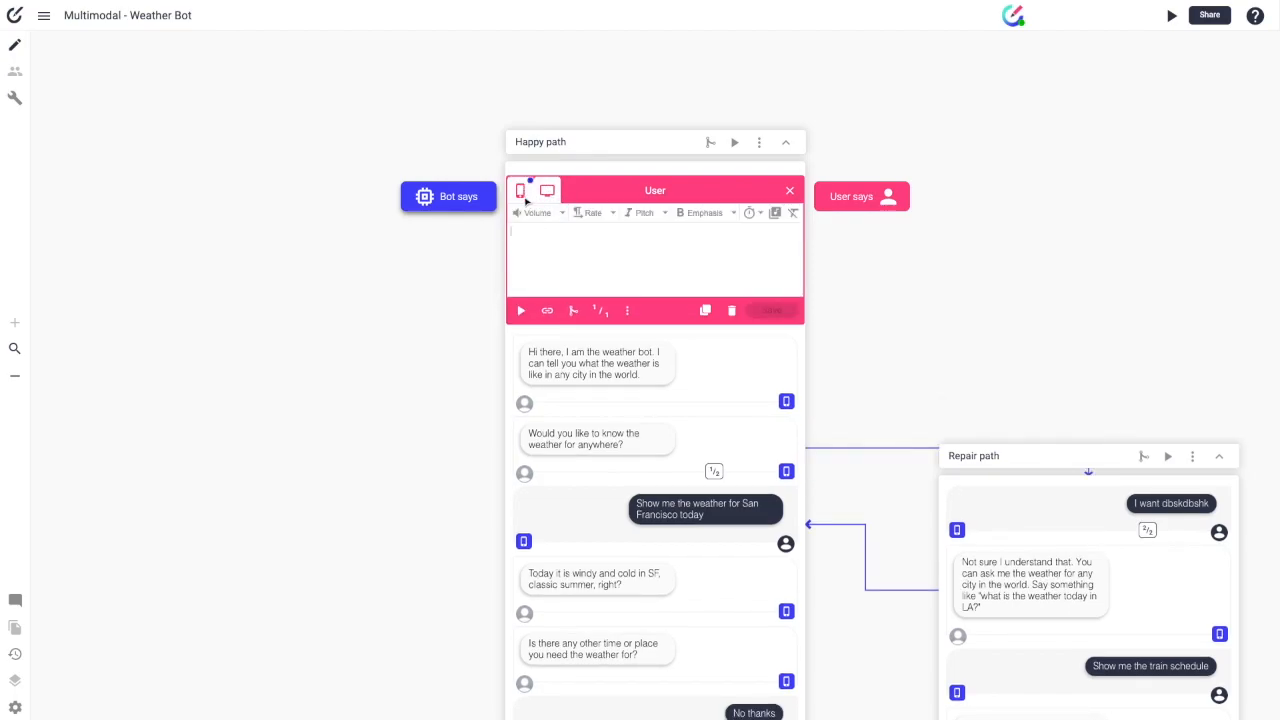
pyautogui.write('Hello')
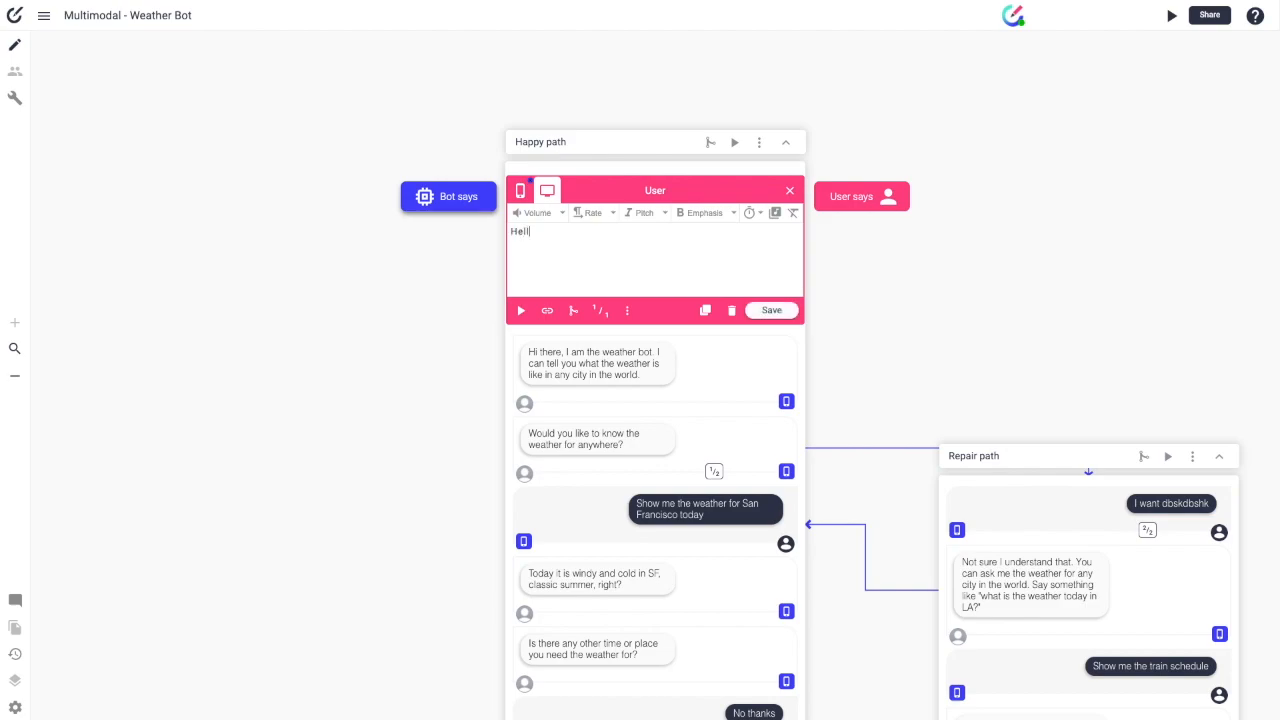
pyautogui.click(765, 310)
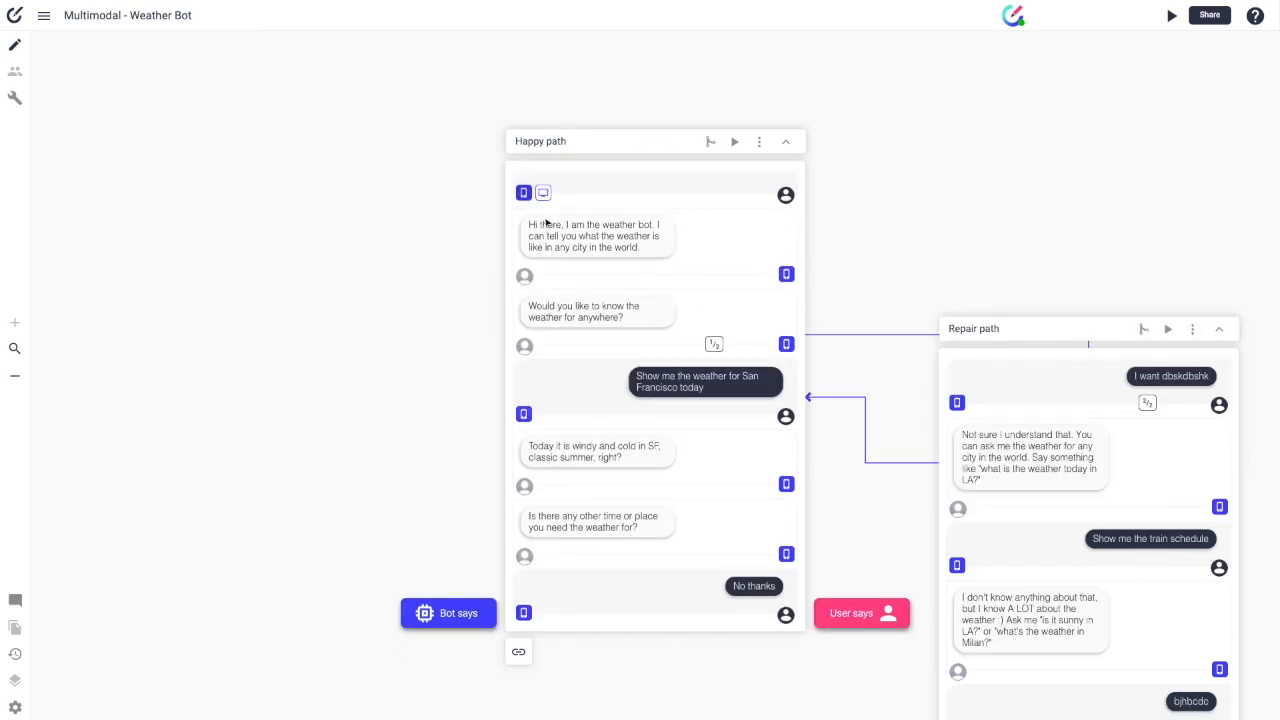
# Step: Copy the 'Hi there, I am the weather bot…' greeting text into its voice version and save
pyautogui.click(602, 259)
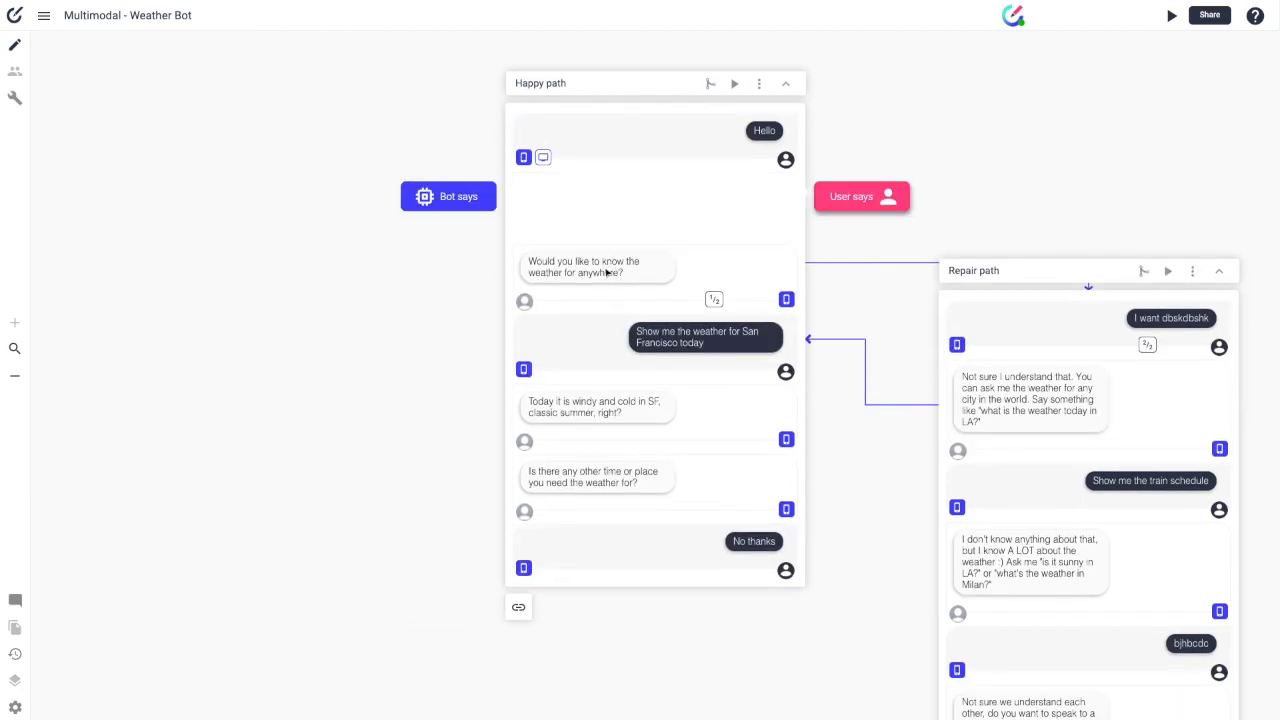
pyautogui.click(551, 194)
pyautogui.click(521, 192)
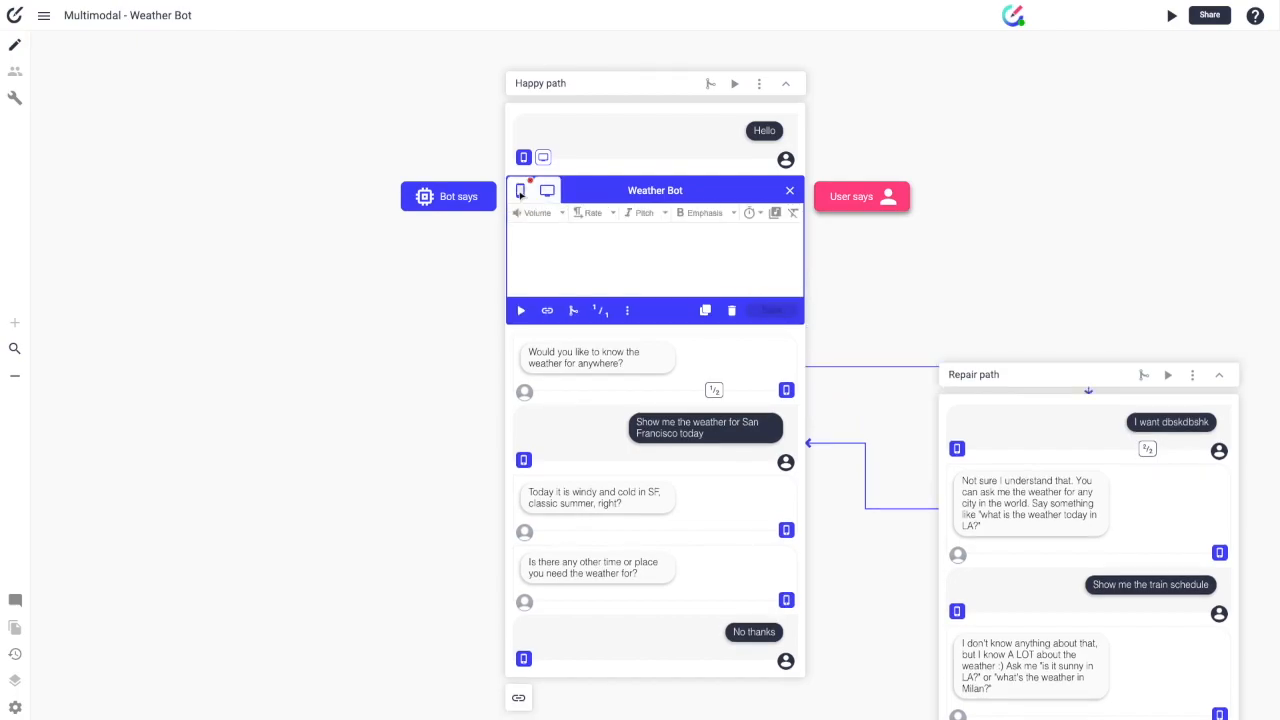
pyautogui.moveTo(560, 242); pyautogui.dragTo(544, 204)
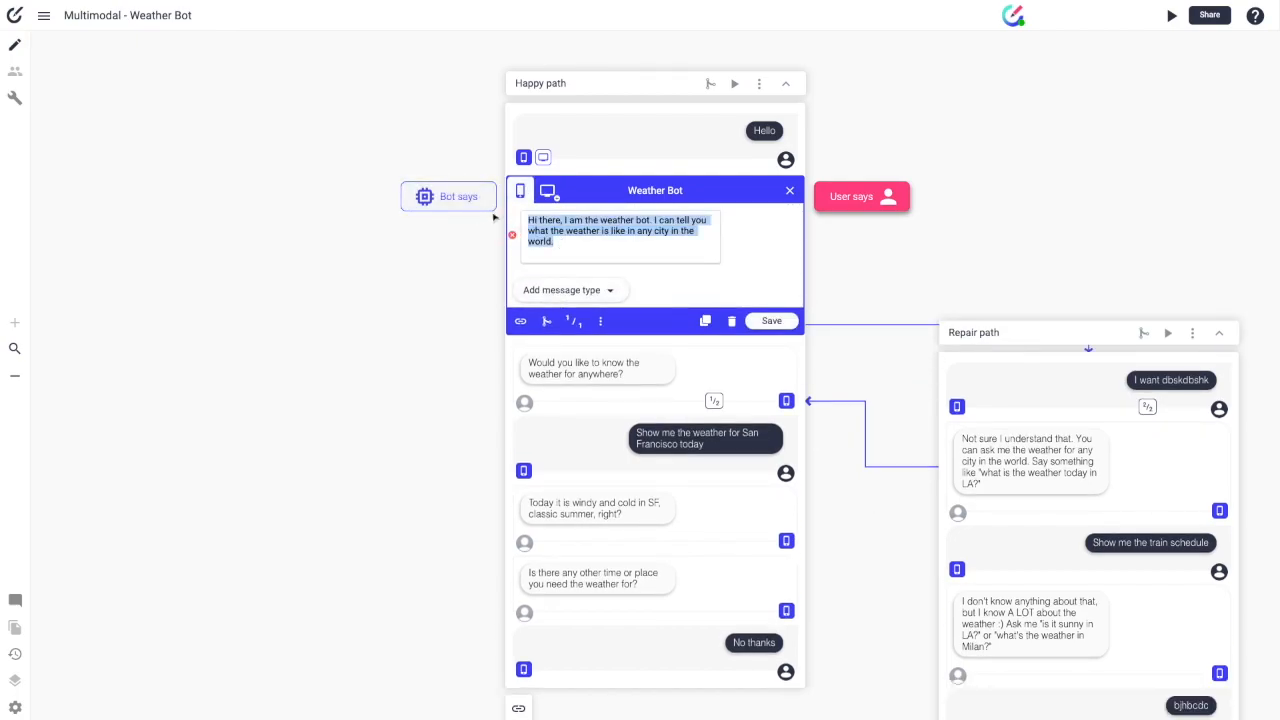
pyautogui.click(546, 192)
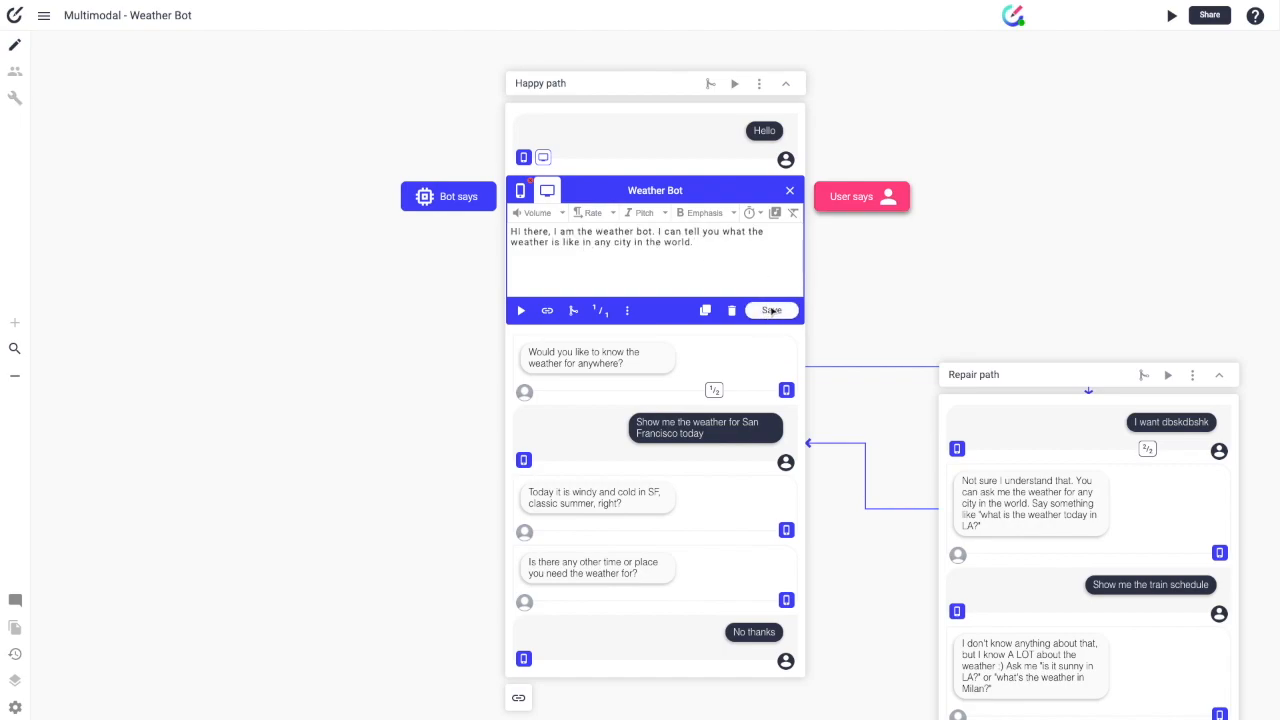
pyautogui.click(769, 309)
# Step: Toggle the greeting's canvas display between its mobile and voice versions
pyautogui.click(767, 228)
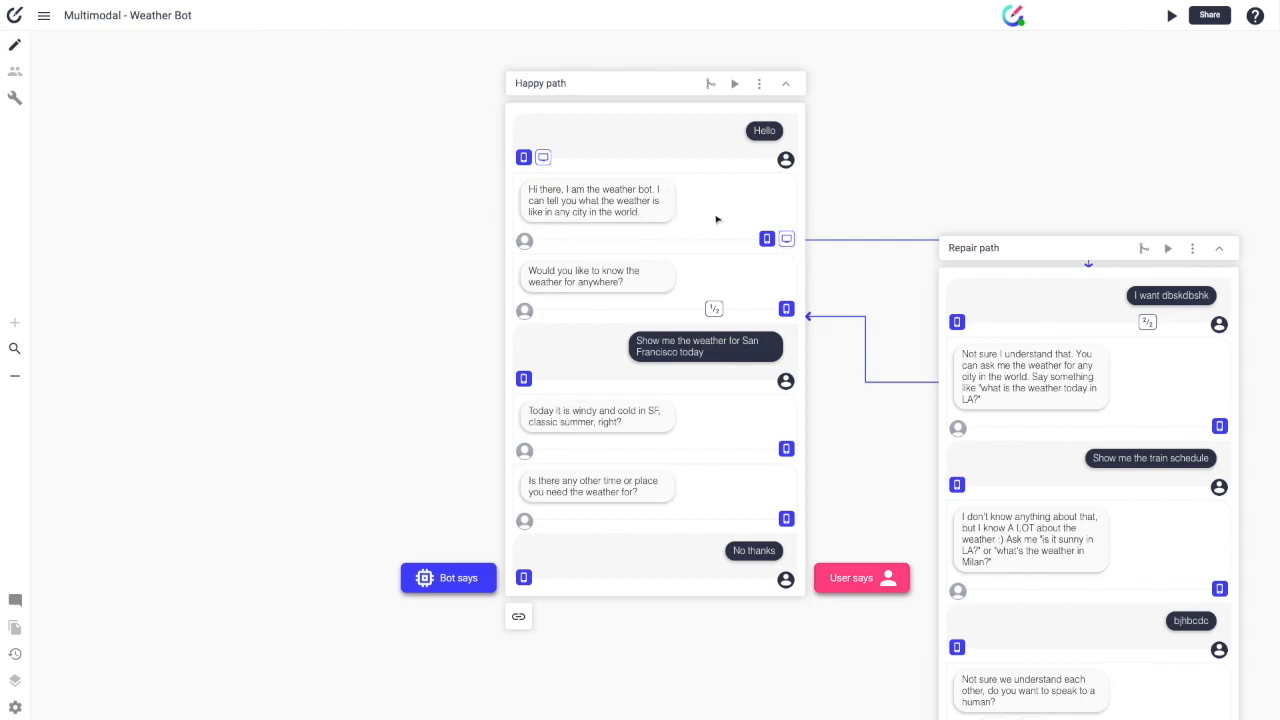
pyautogui.click(786, 239)
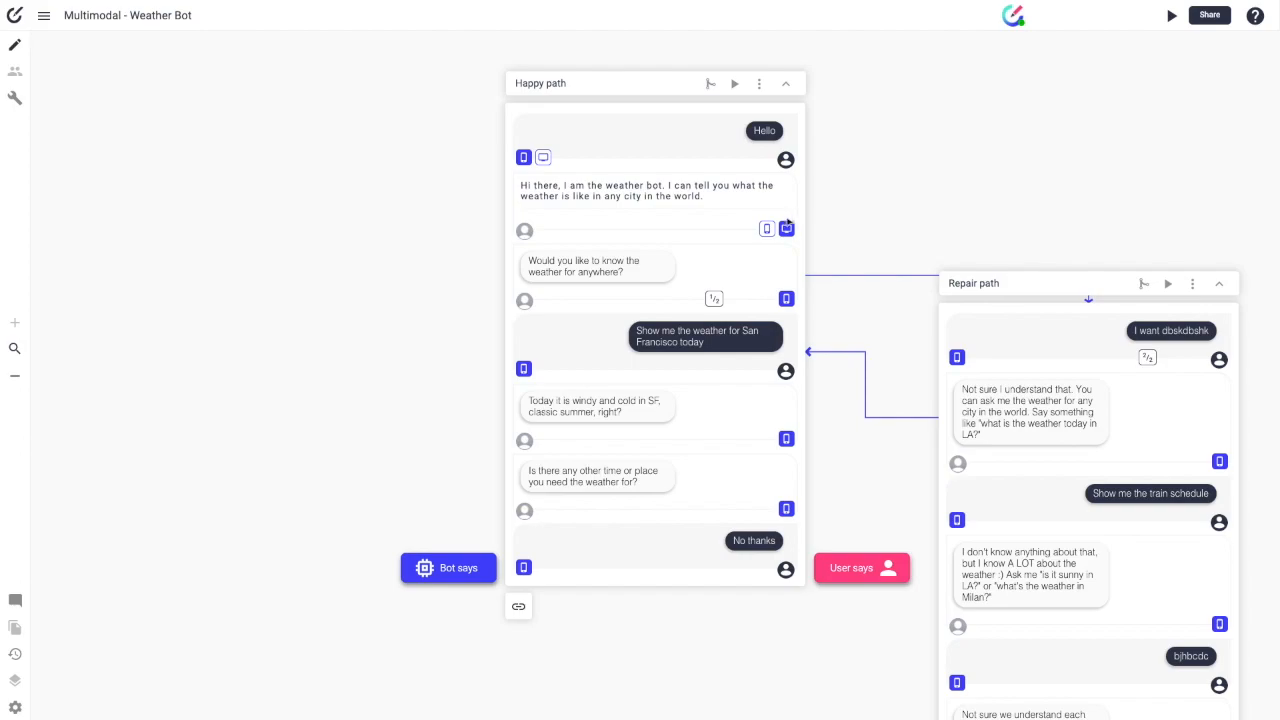
pyautogui.scroll(1, 767, 217)
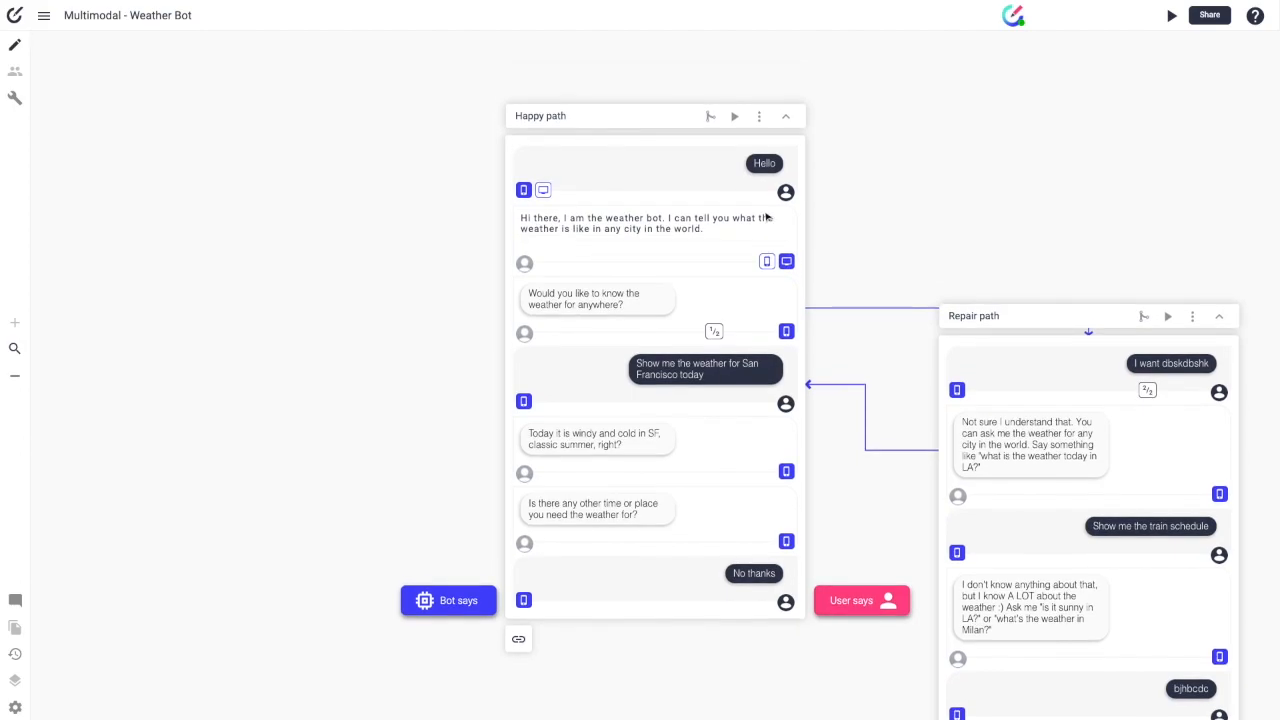
pyautogui.hscroll(3, 767, 217)
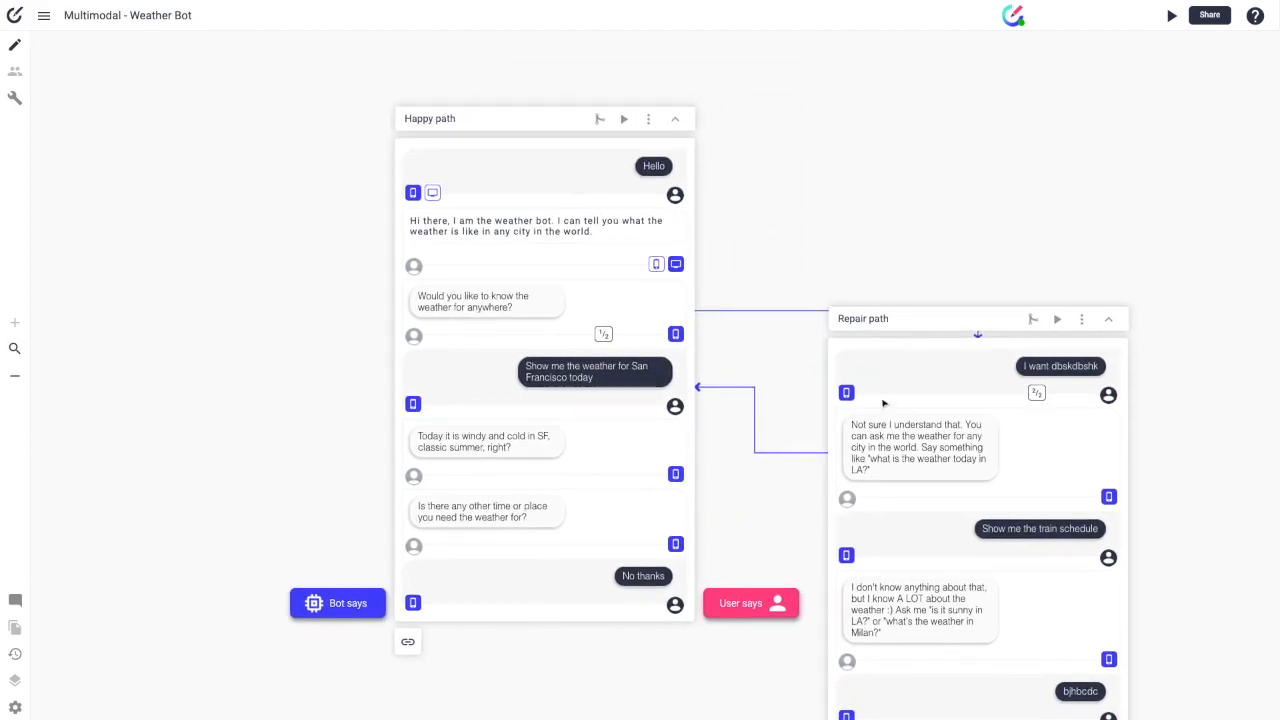
pyautogui.hscroll(2, 883, 403)
pyautogui.hscroll(2, 770, 172)
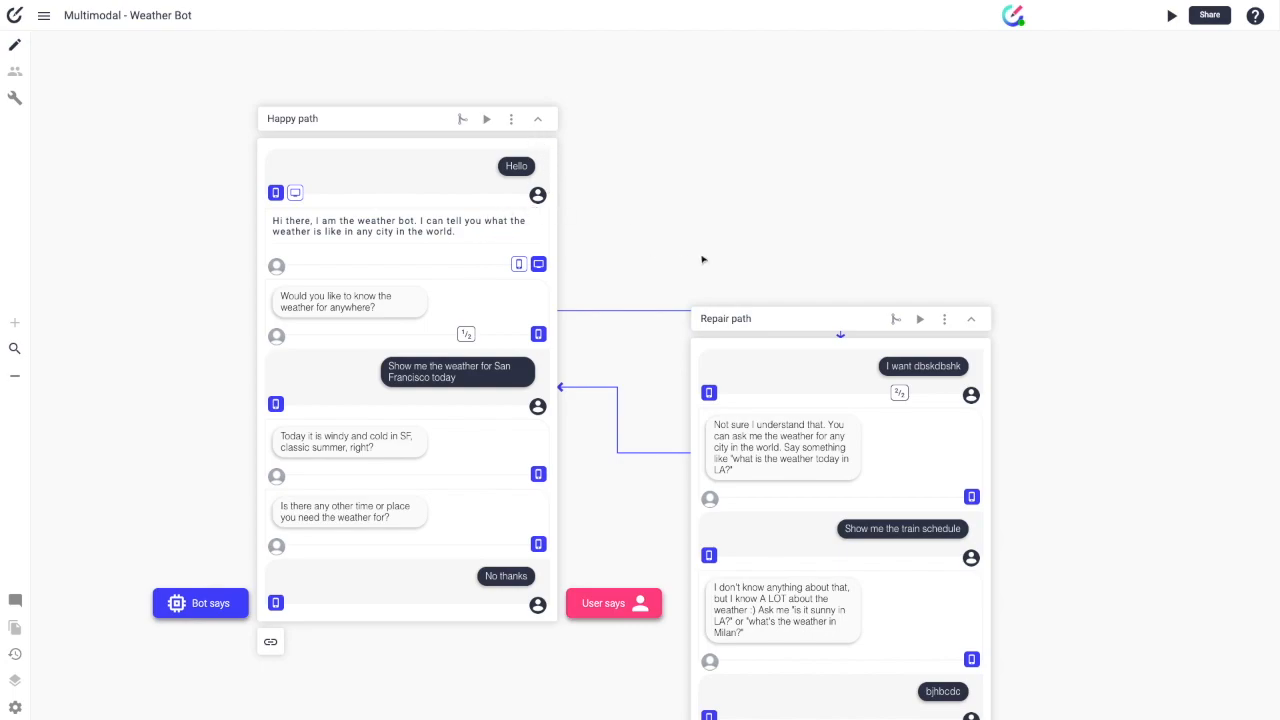
pyautogui.hscroll(3, 814, 260)
pyautogui.hscroll(1, 811, 260)
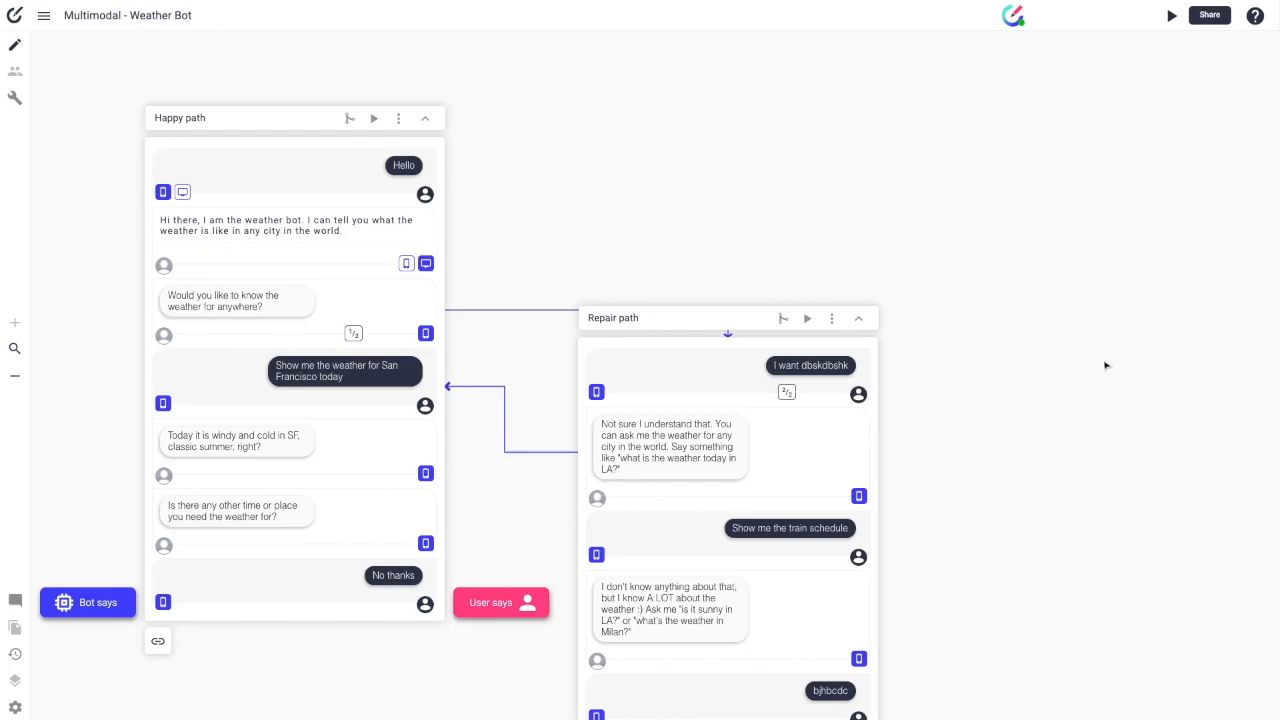
# Step: Create a new conversation path from the main menu
pyautogui.click(42, 18)
pyautogui.moveTo(50, 43)
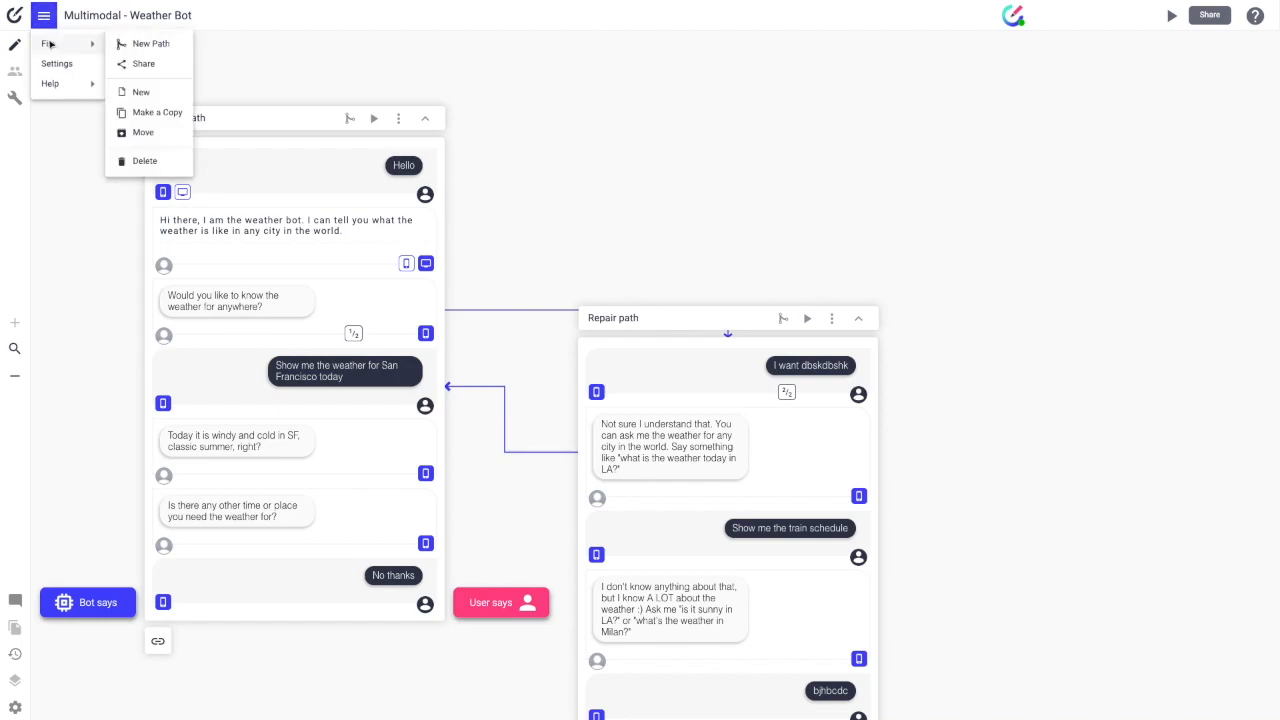
pyautogui.click(134, 43)
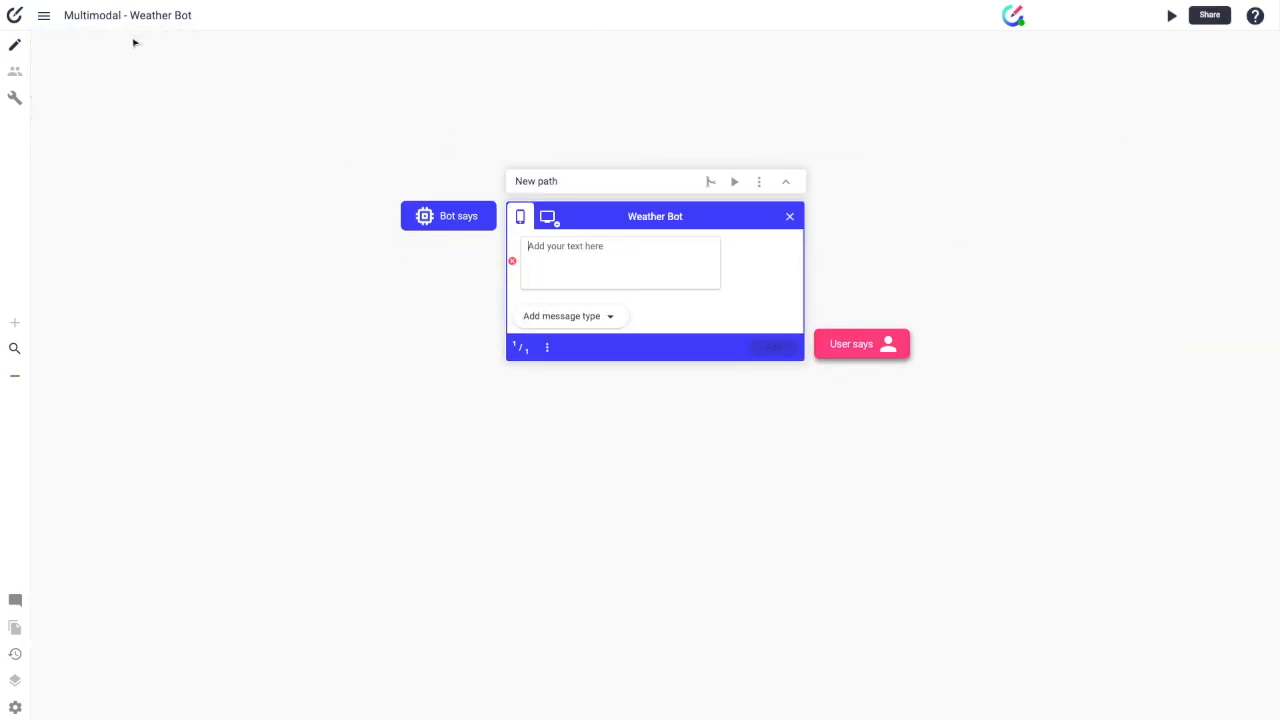
# Step: On the voice device, add 'Hello' as the user's opening message
pyautogui.click(549, 220)
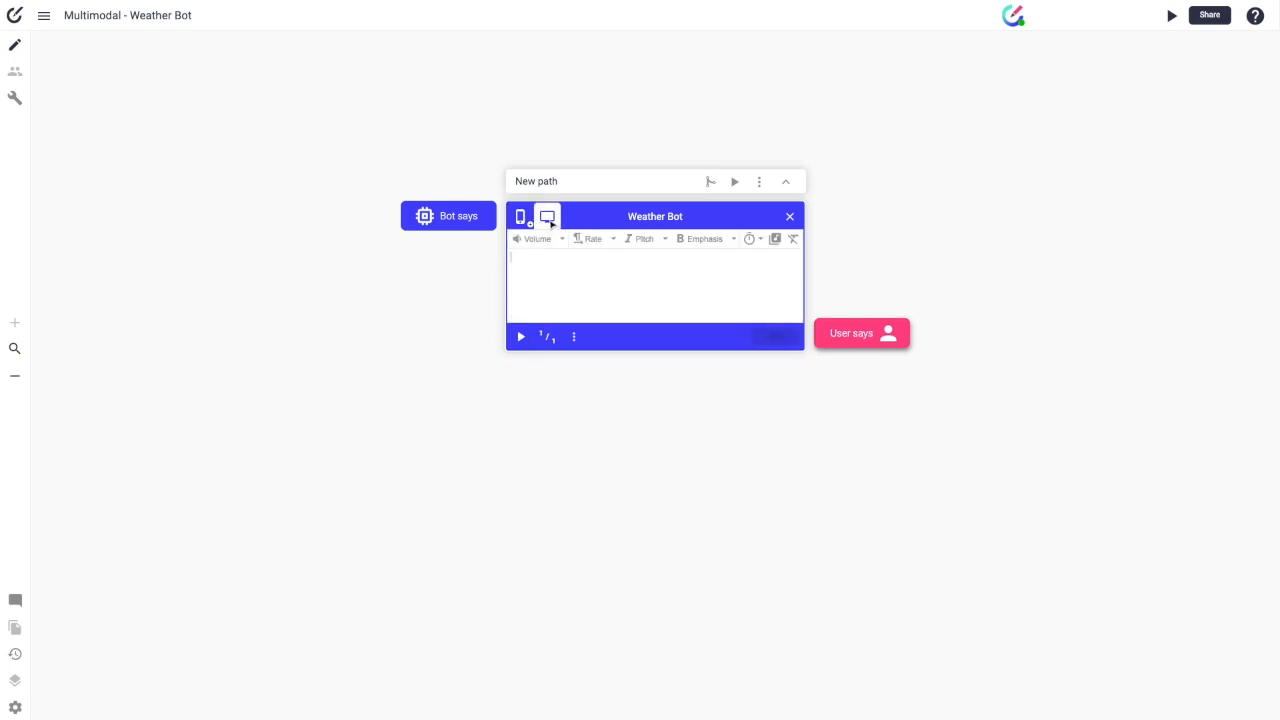
pyautogui.write('Hello')
pyautogui.click(848, 331)
pyautogui.write('Hell')
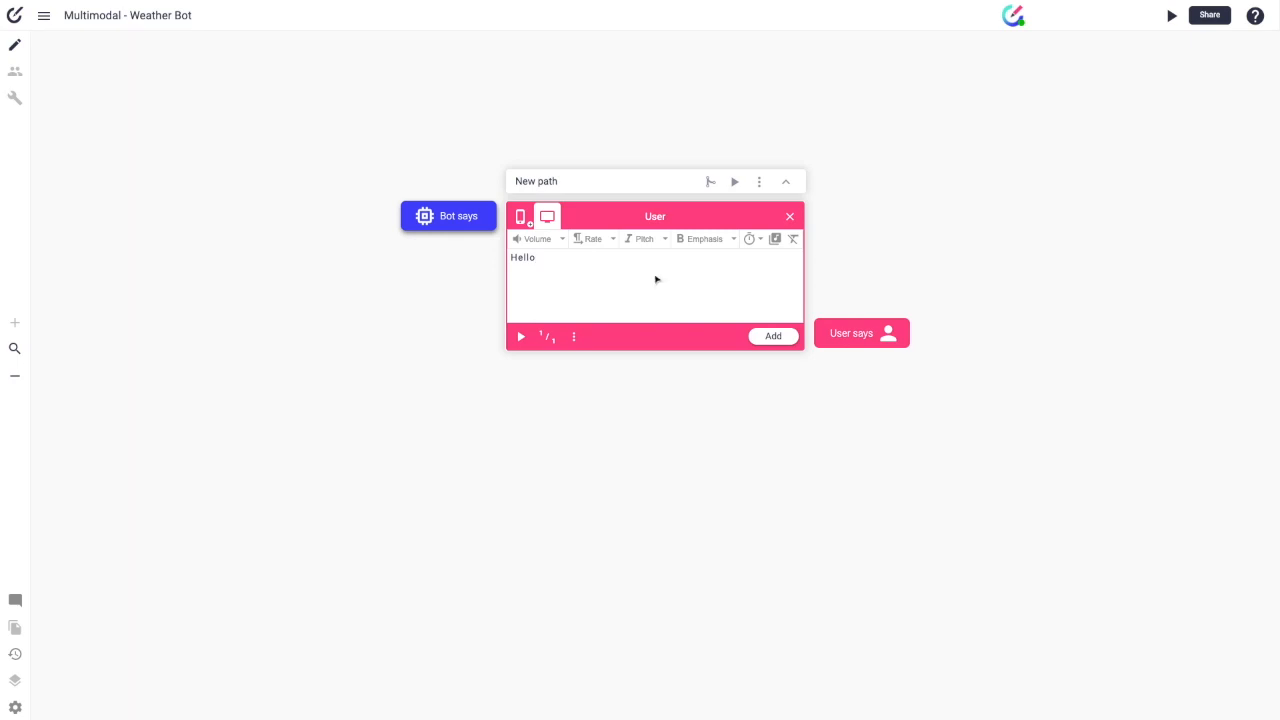
pyautogui.write('o')
pyautogui.press('Return')
pyautogui.click(459, 274)
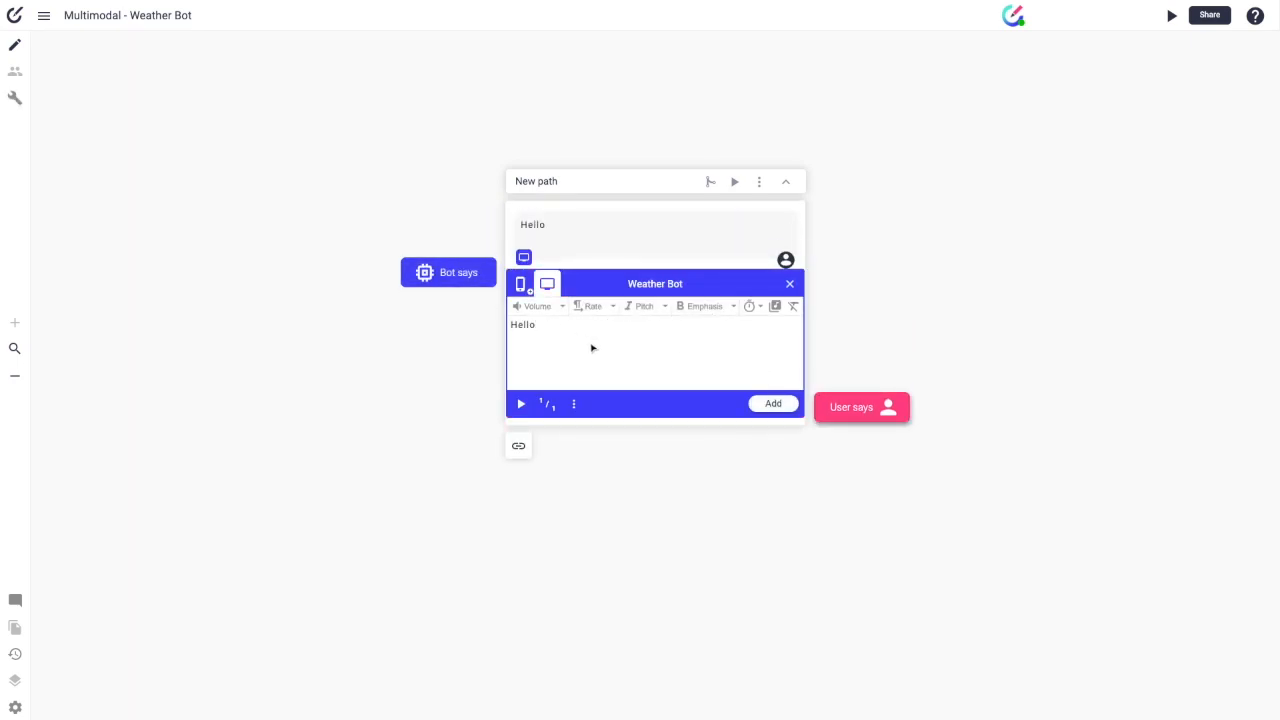
# Step: Write the bot voice reply 'Hello there, can how I help you today? You can ask me for the weather' and play it
pyautogui.write('Hello there, can how I help you today? You')
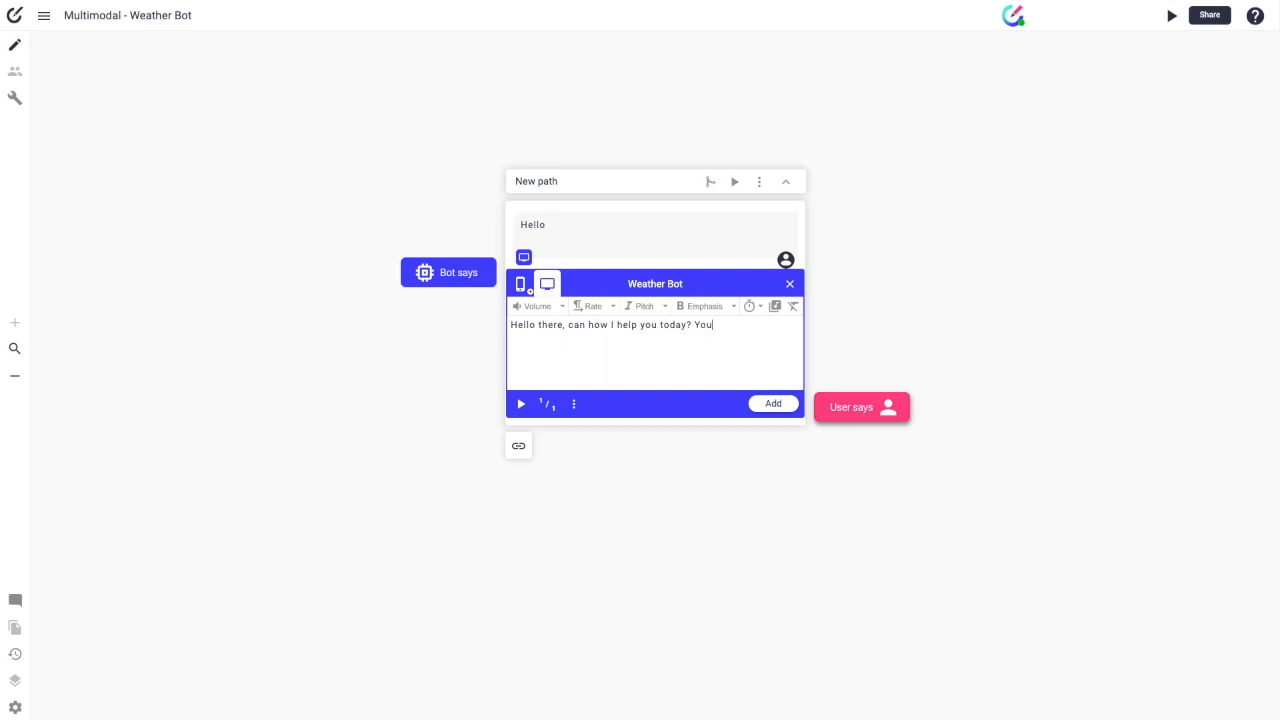
pyautogui.write(' can ask me for the weather.')
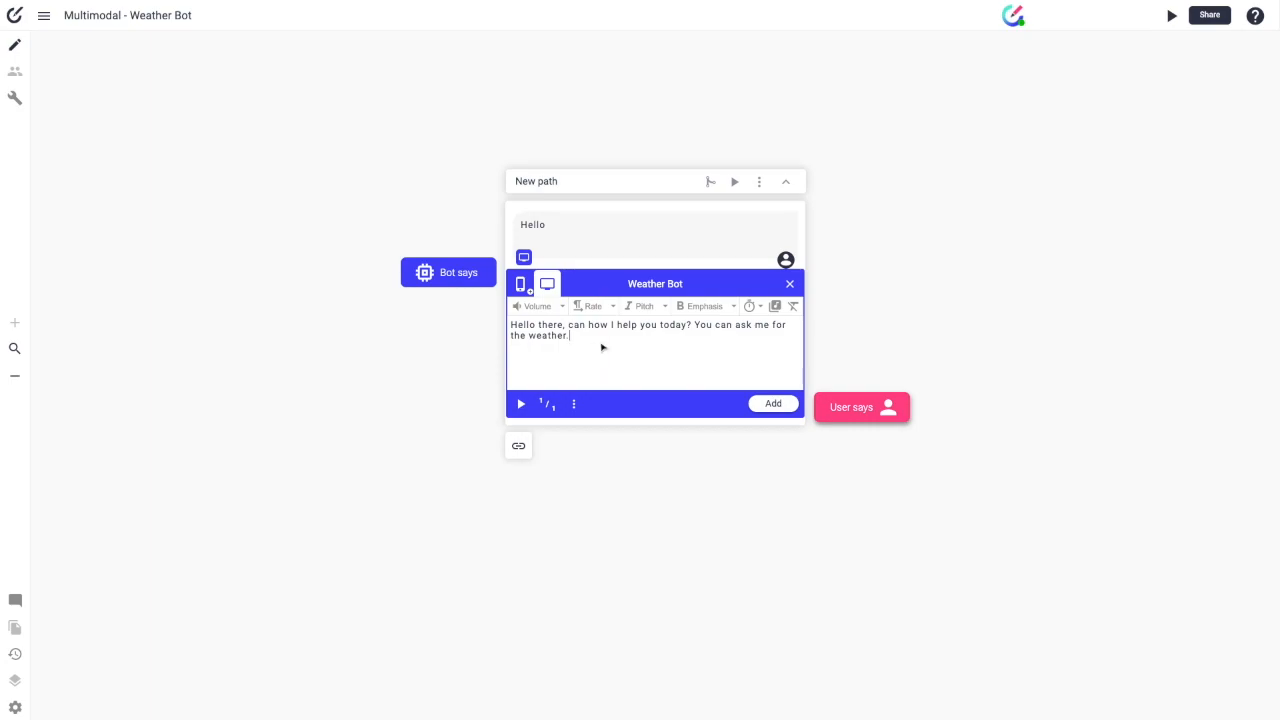
pyautogui.click(521, 405)
pyautogui.click(556, 406)
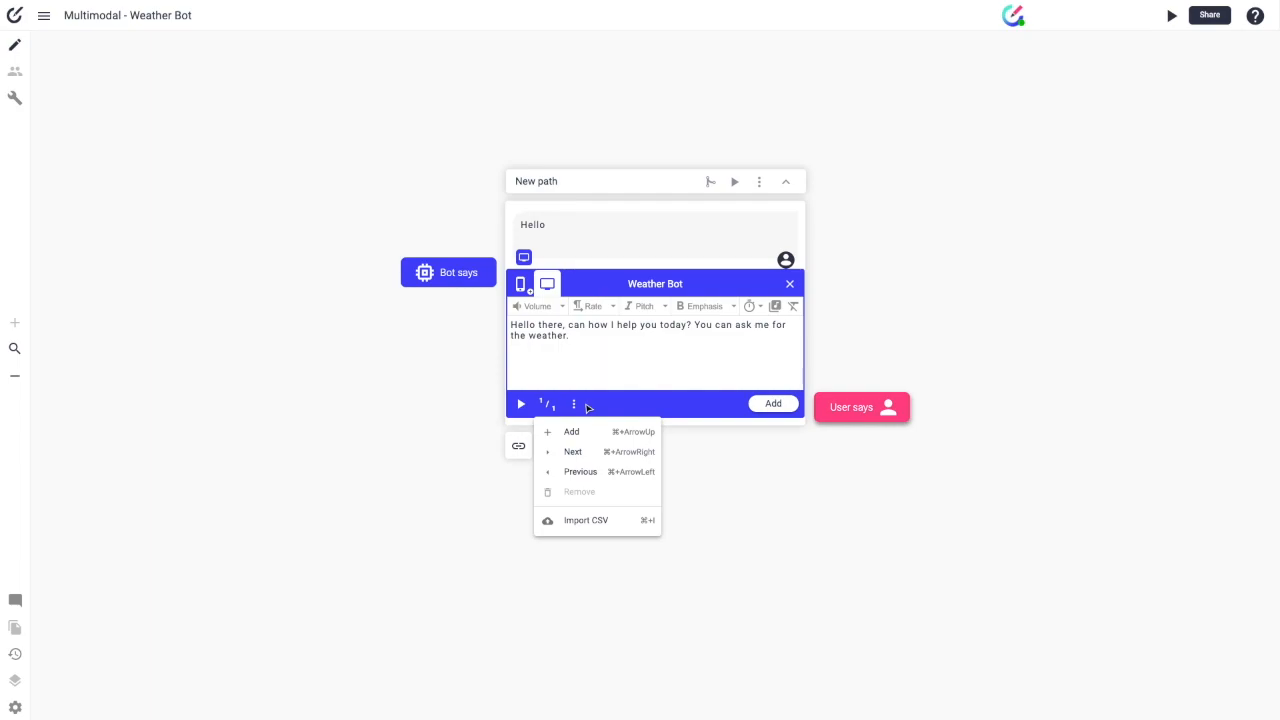
# Step: Look through the reply's animation and volume options without changing them
pyautogui.click(575, 408)
pyautogui.click(576, 408)
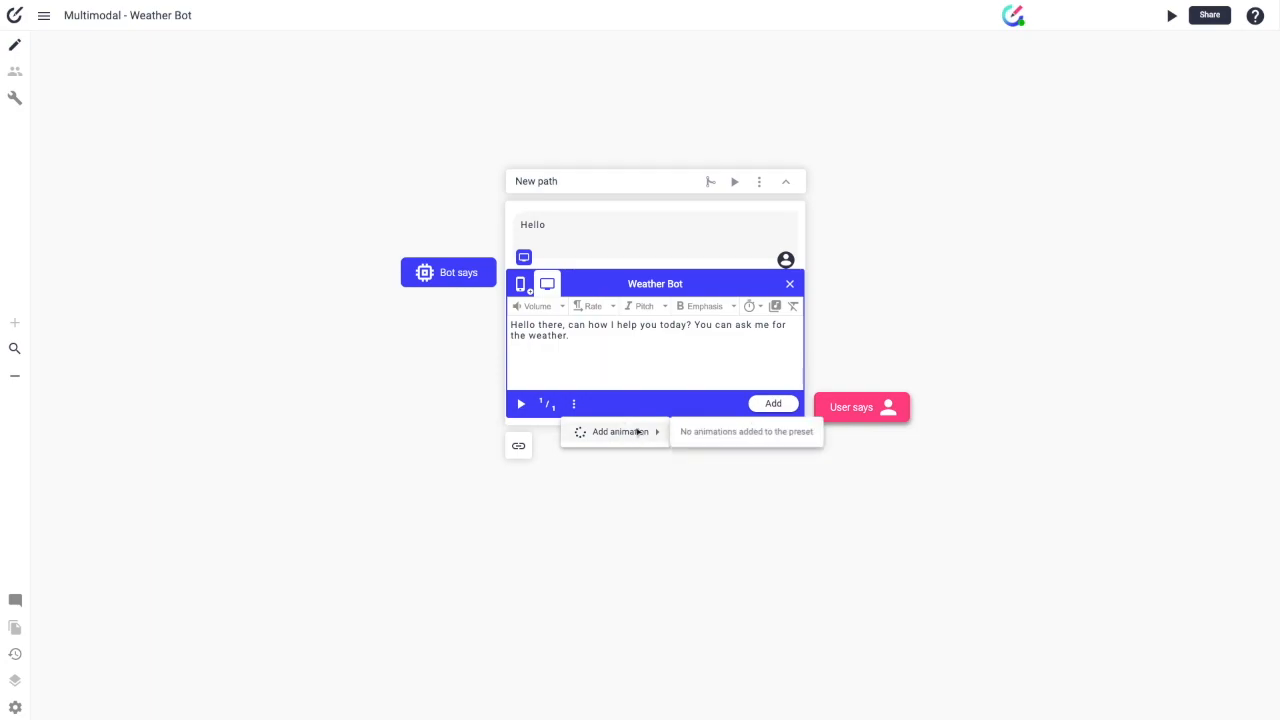
pyautogui.click(615, 402)
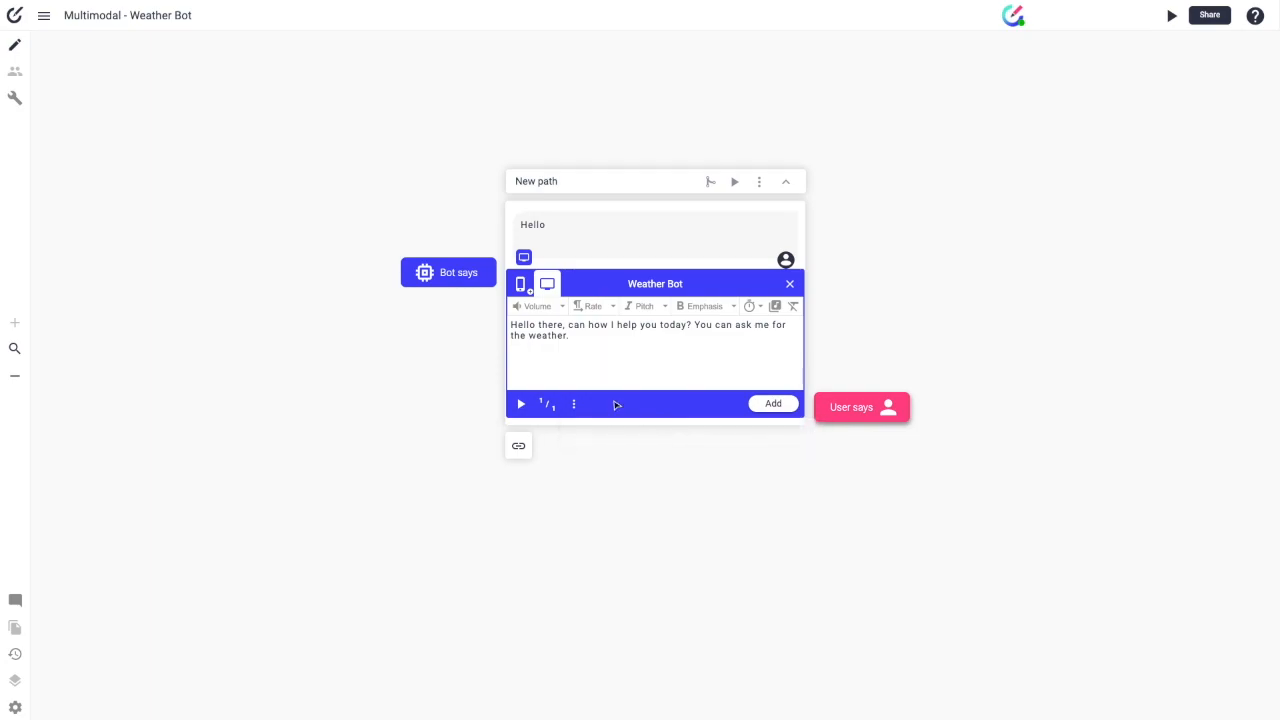
pyautogui.click(543, 308)
pyautogui.click(577, 338)
pyautogui.moveTo(577, 338); pyautogui.dragTo(480, 323)
pyautogui.click(588, 334)
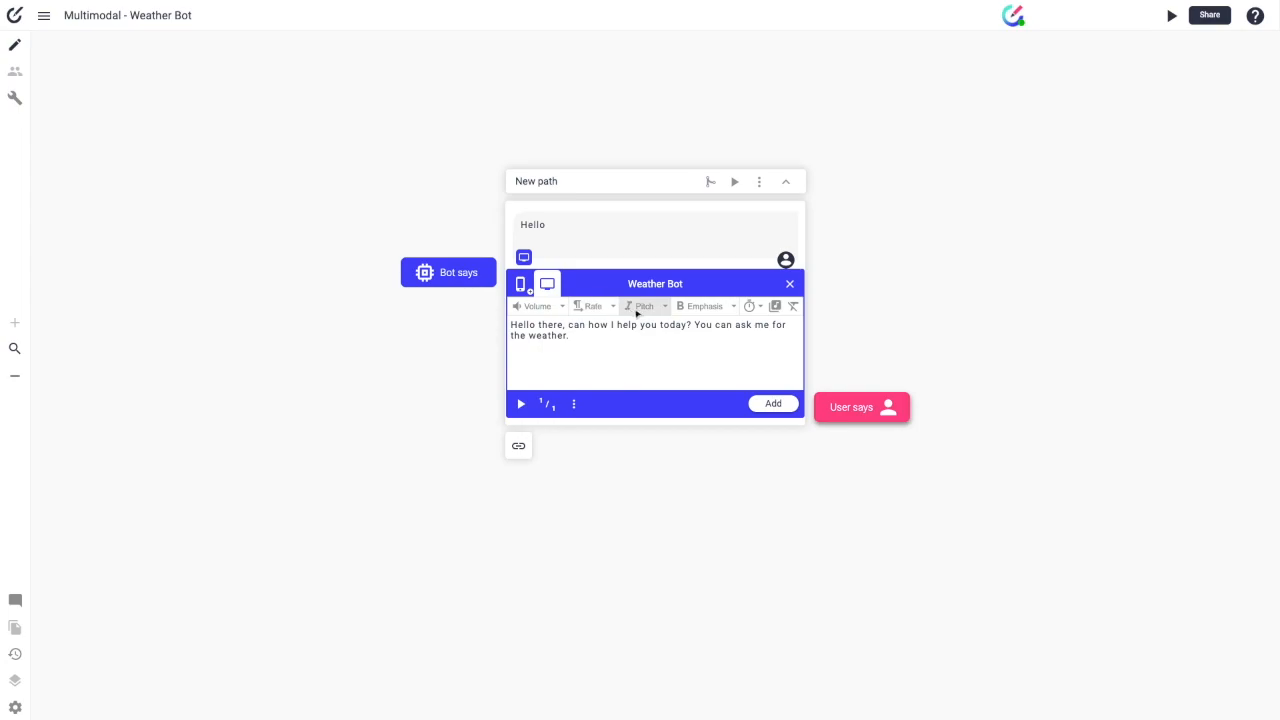
# Step: Check the pause settings without inserting one, then add the voice reply to the path
pyautogui.click(750, 308)
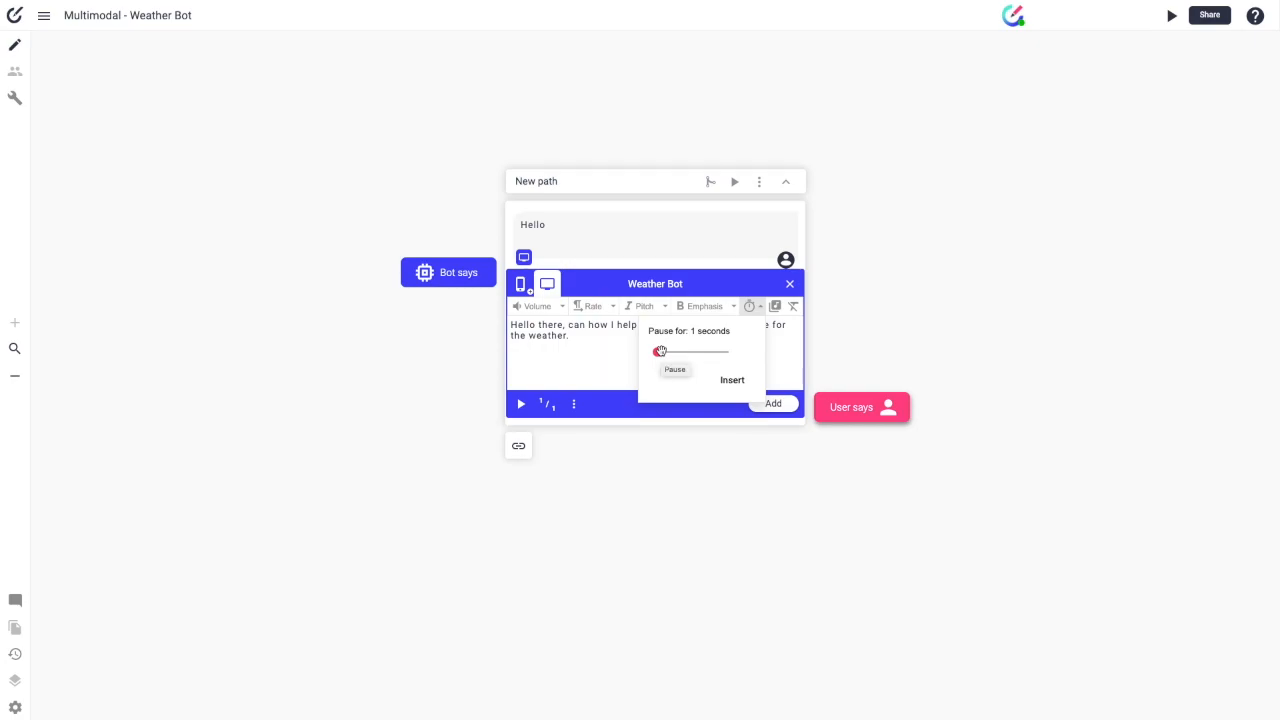
pyautogui.hscroll(5, 766, 380)
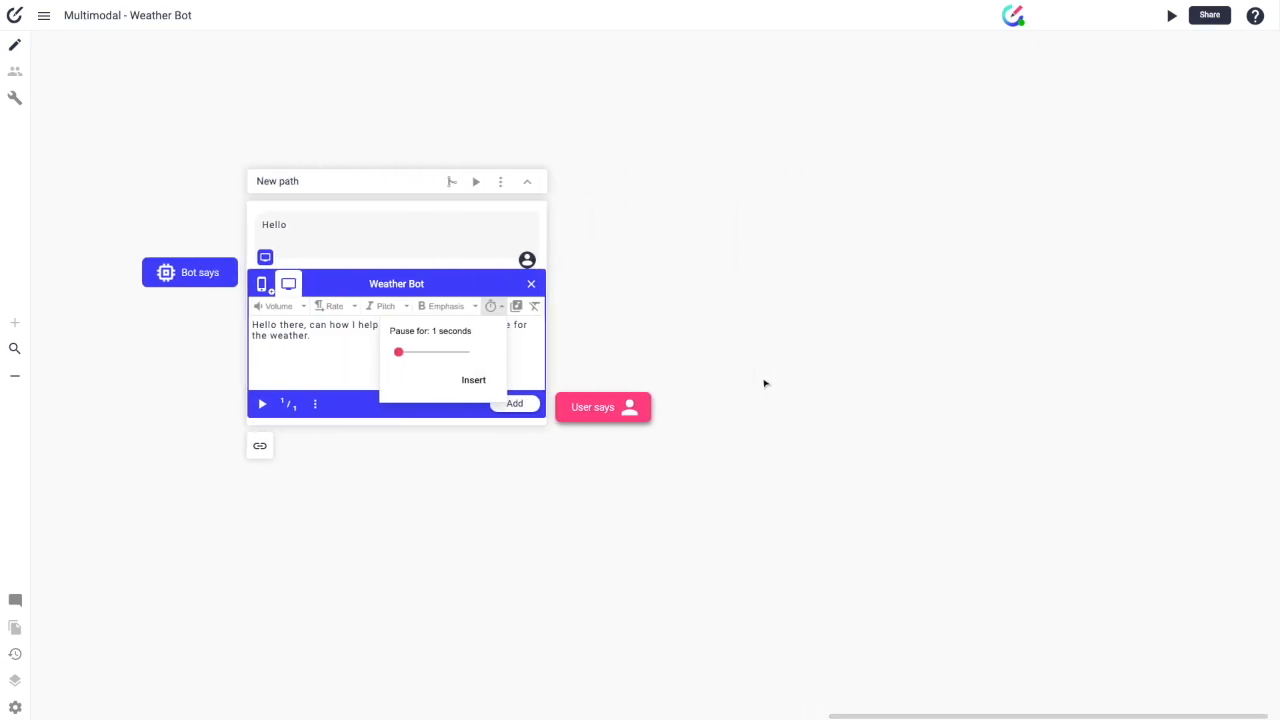
pyautogui.hscroll(-2, 760, 374)
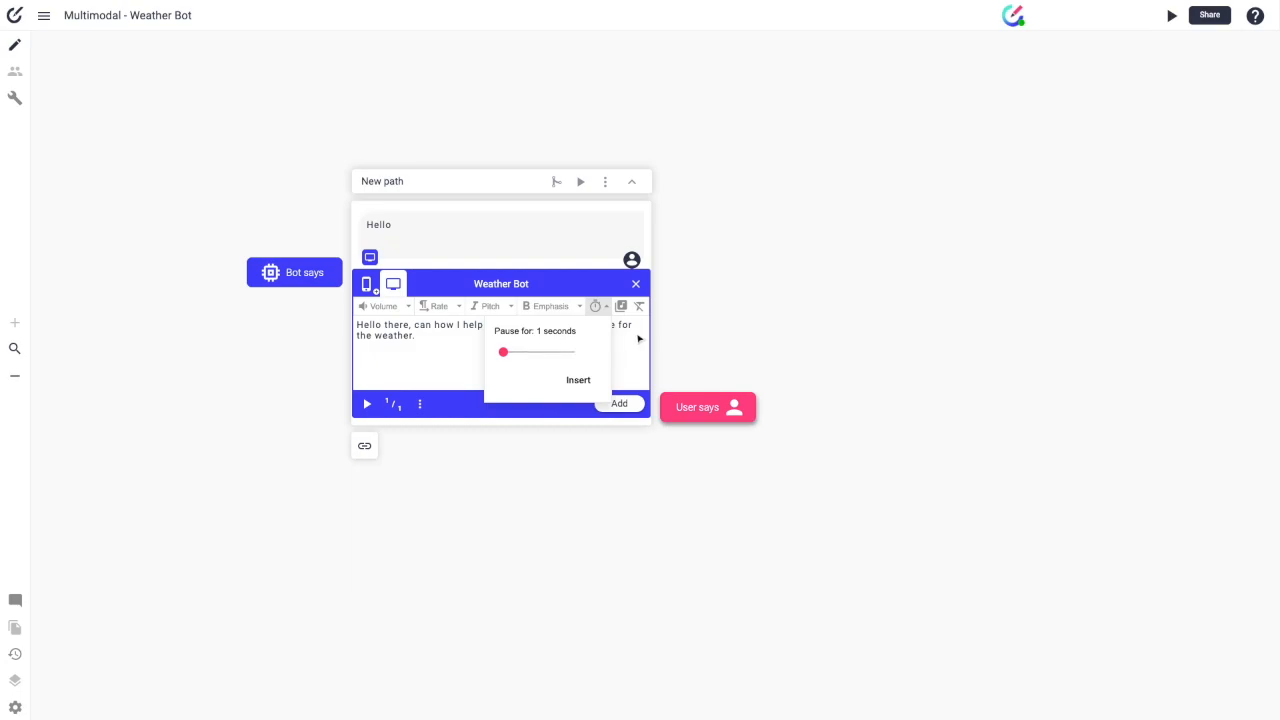
pyautogui.click(625, 350)
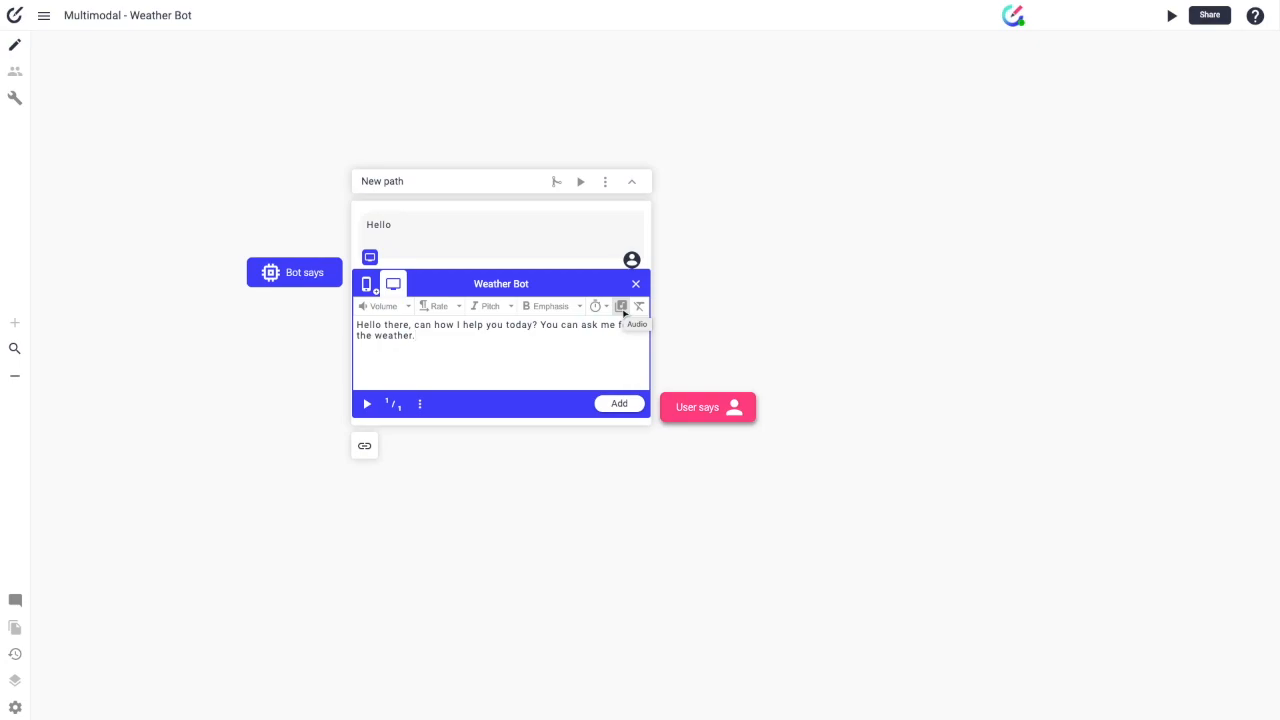
pyautogui.click(620, 404)
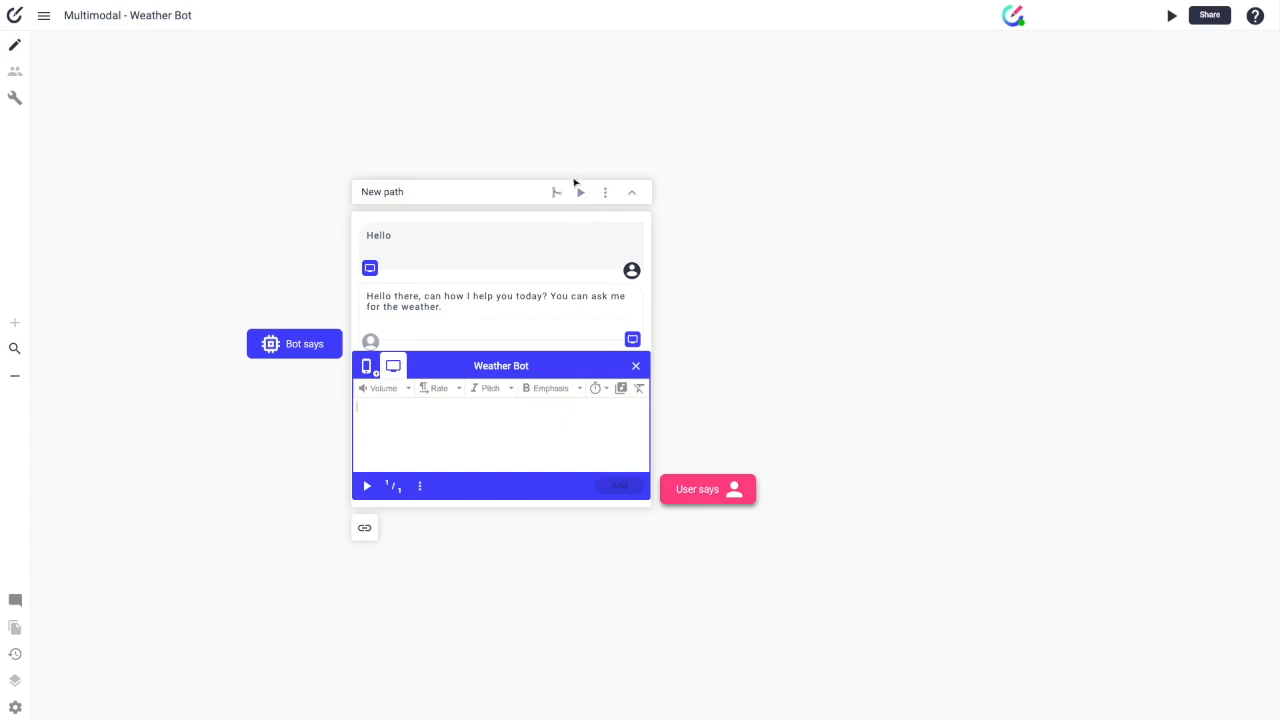
pyautogui.click(1172, 16)
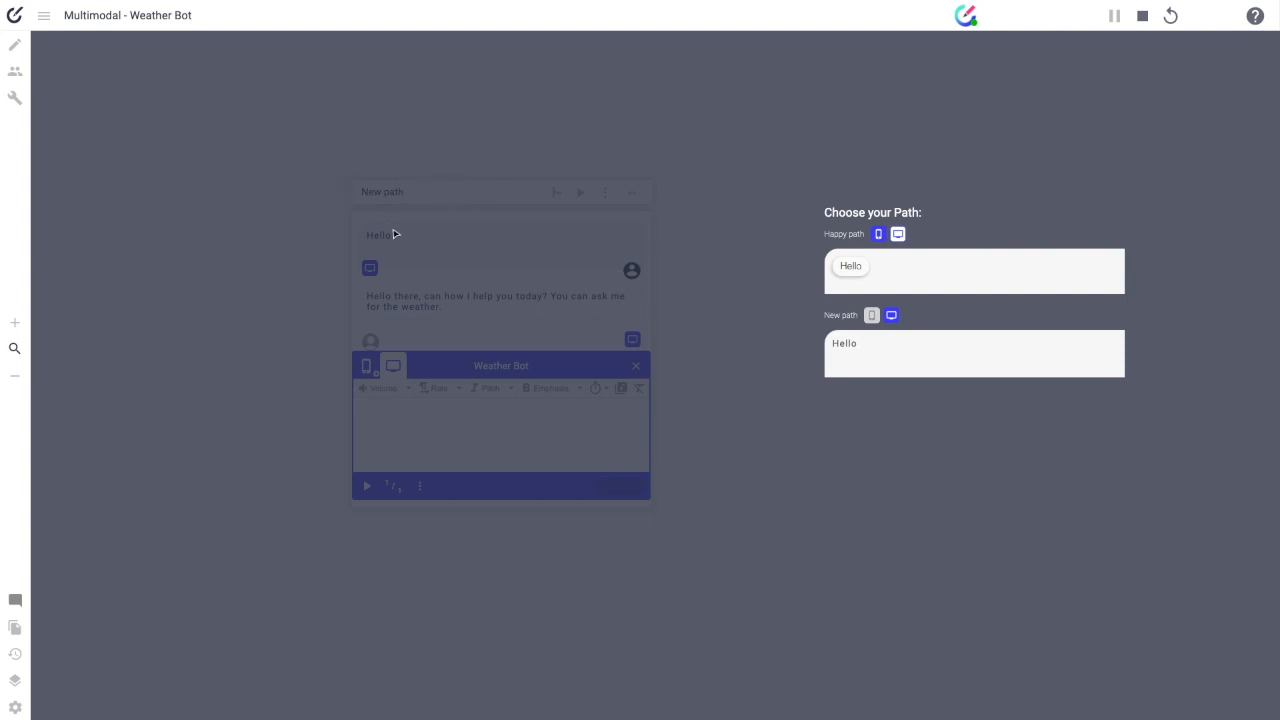
pyautogui.click(870, 273)
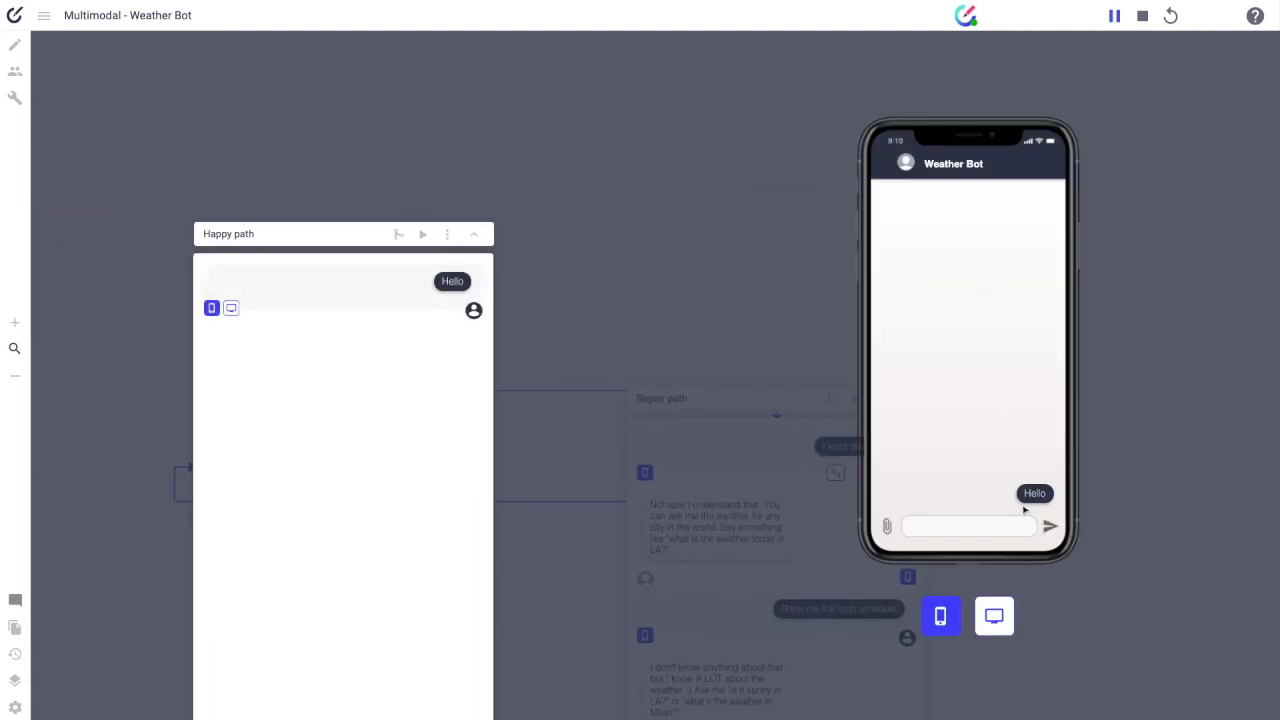
pyautogui.click(1000, 620)
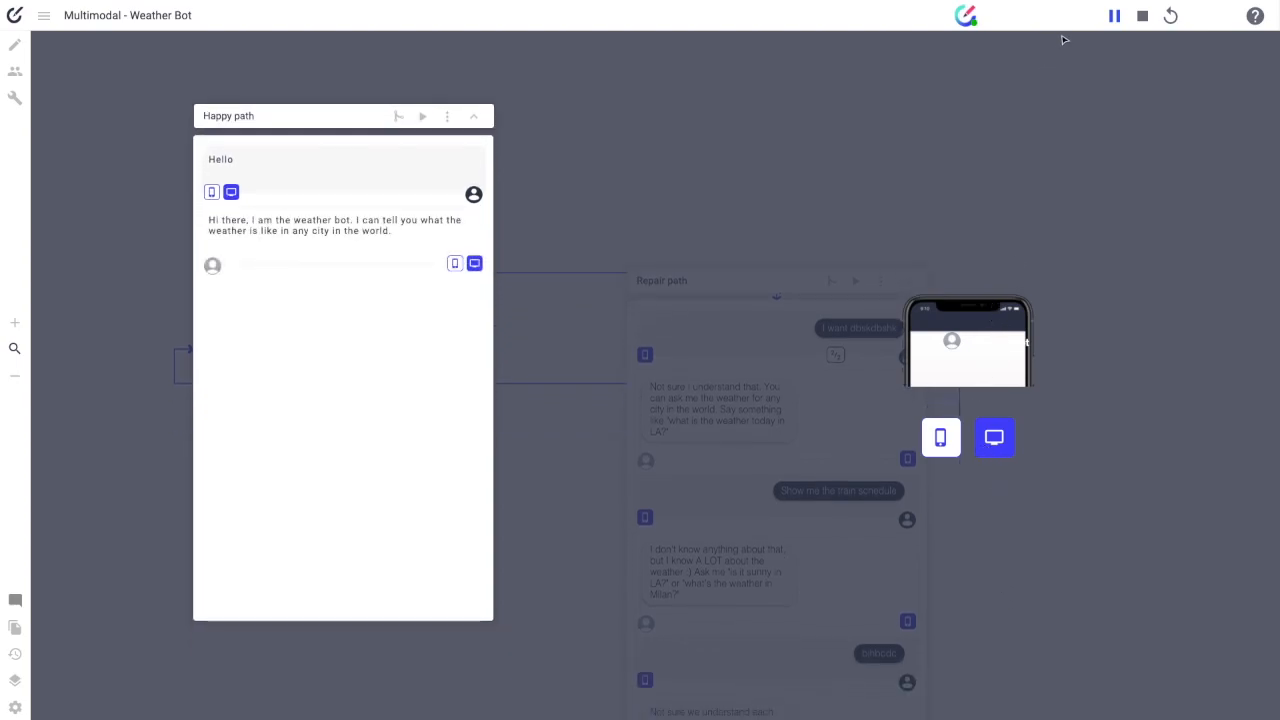
pyautogui.click(1117, 17)
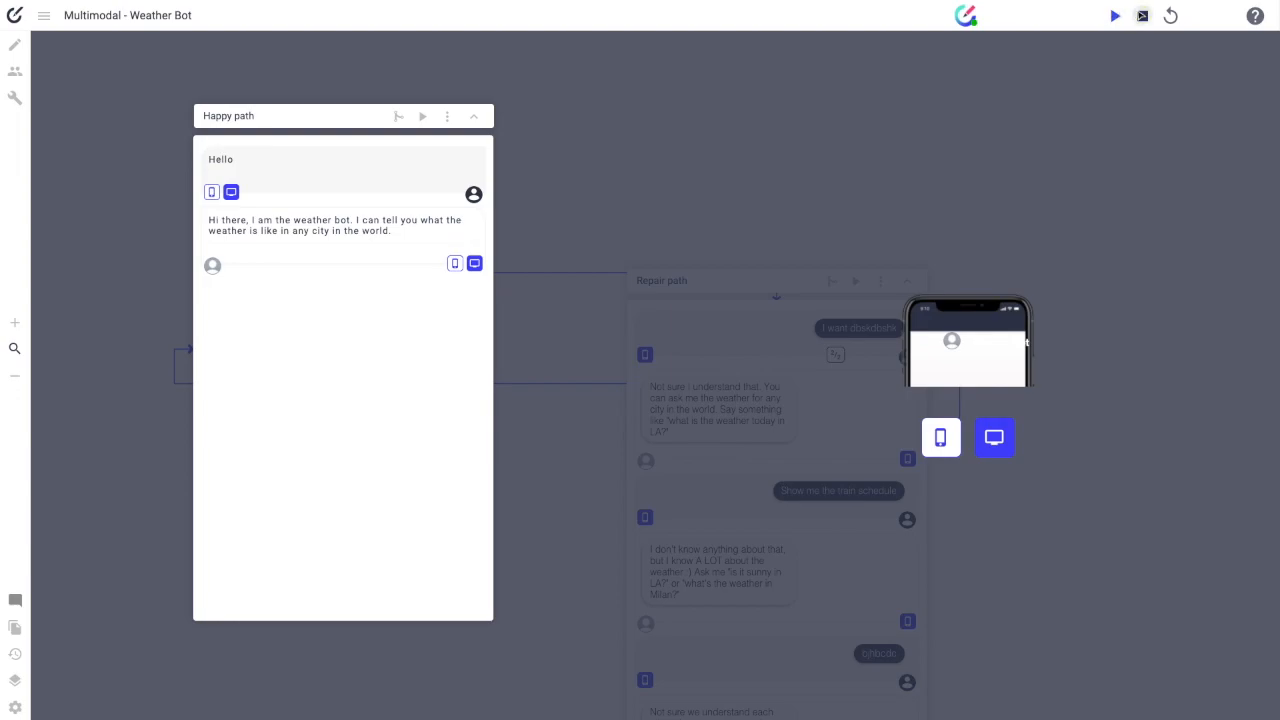
pyautogui.click(1140, 16)
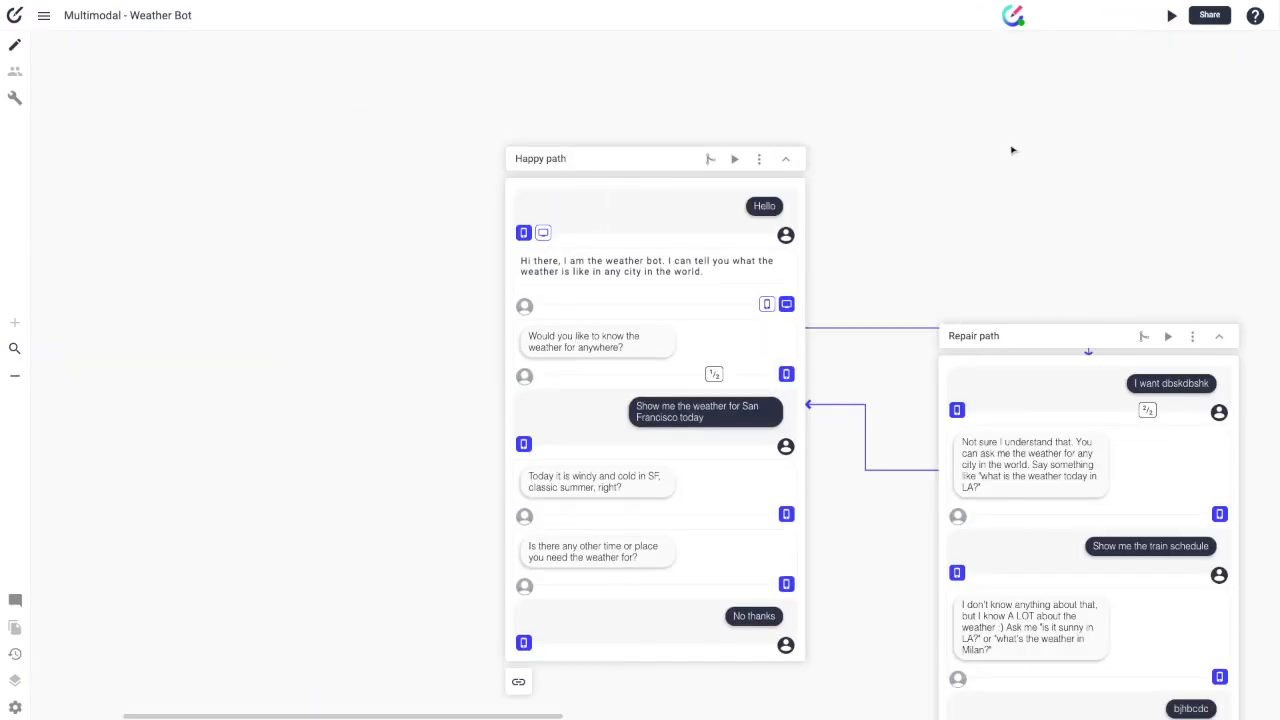
# Step: View the Voice Device settings: 120×180 screen with choices played by voice
pyautogui.click(15, 707)
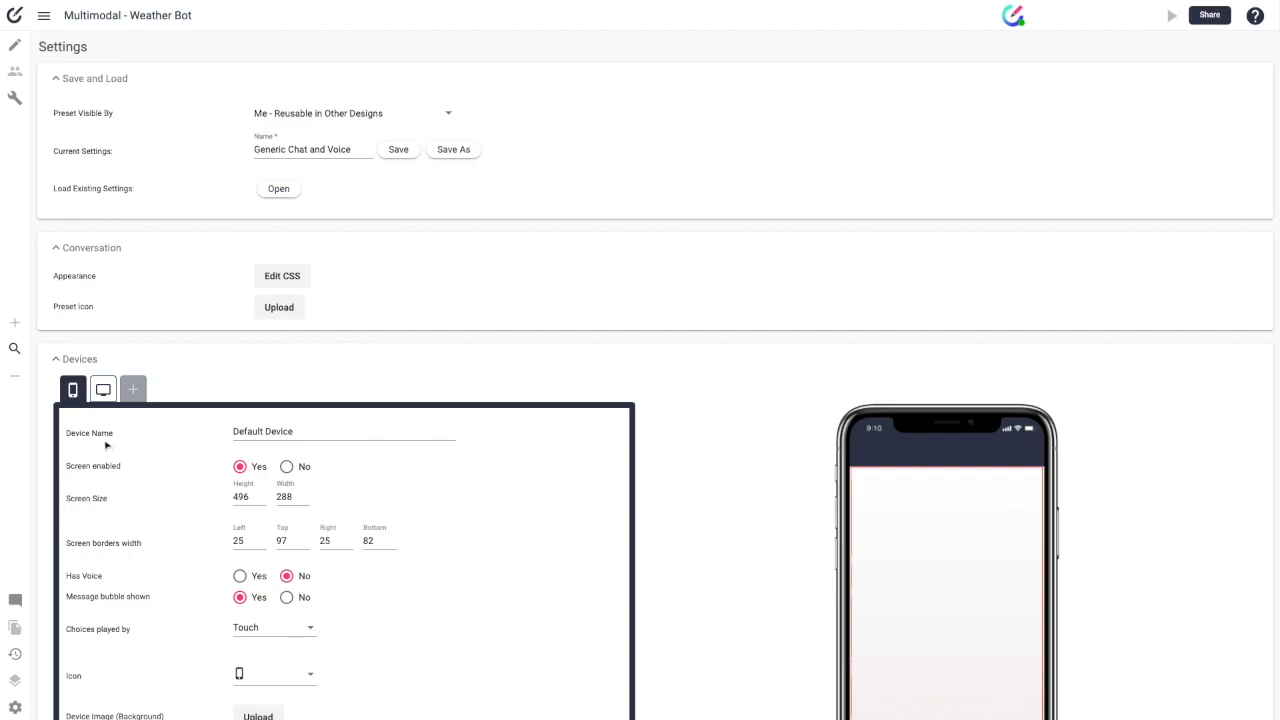
pyautogui.click(103, 391)
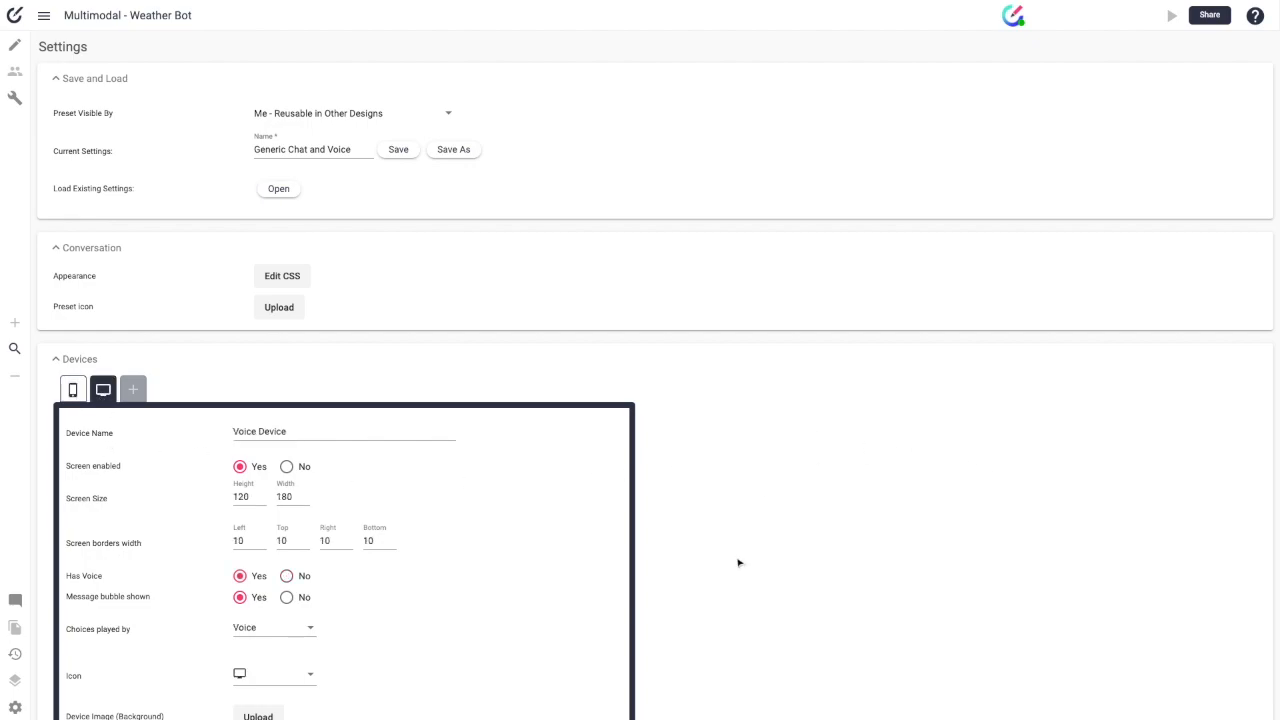
pyautogui.click(74, 393)
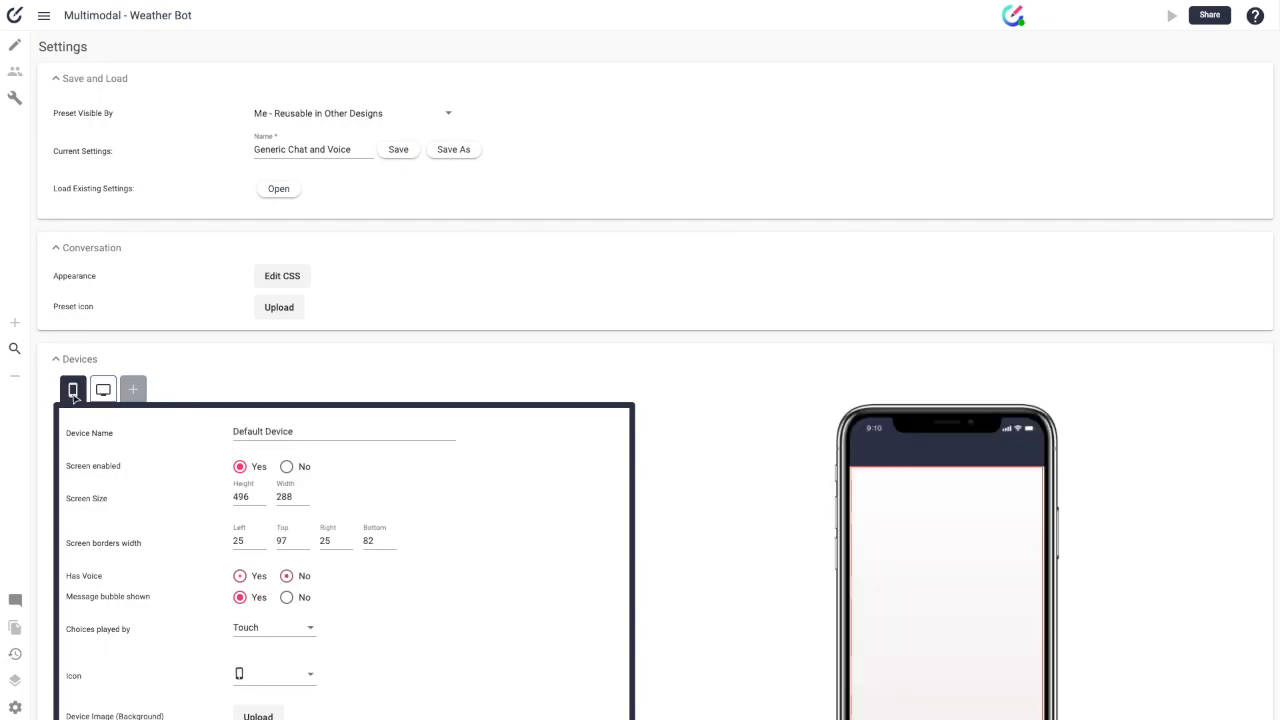
pyautogui.click(103, 391)
pyautogui.scroll(-2, 830, 456)
pyautogui.scroll(-1, 830, 456)
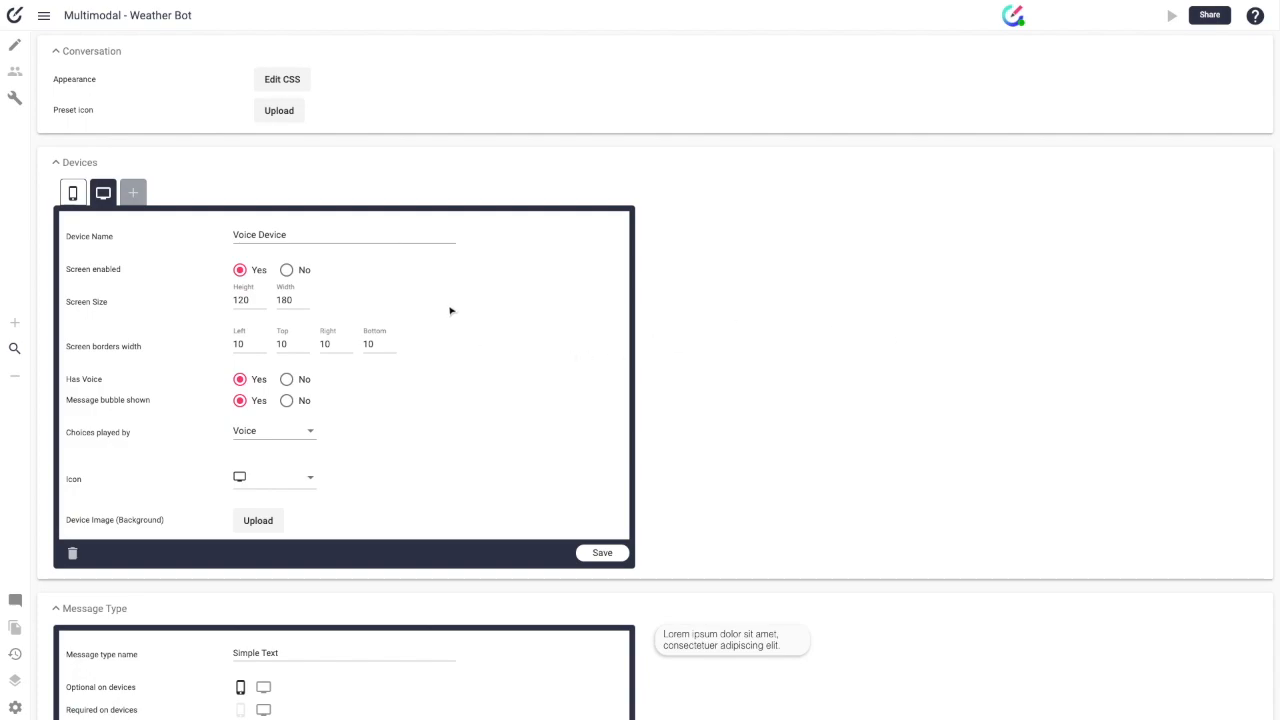
pyautogui.scroll(3, 450, 311)
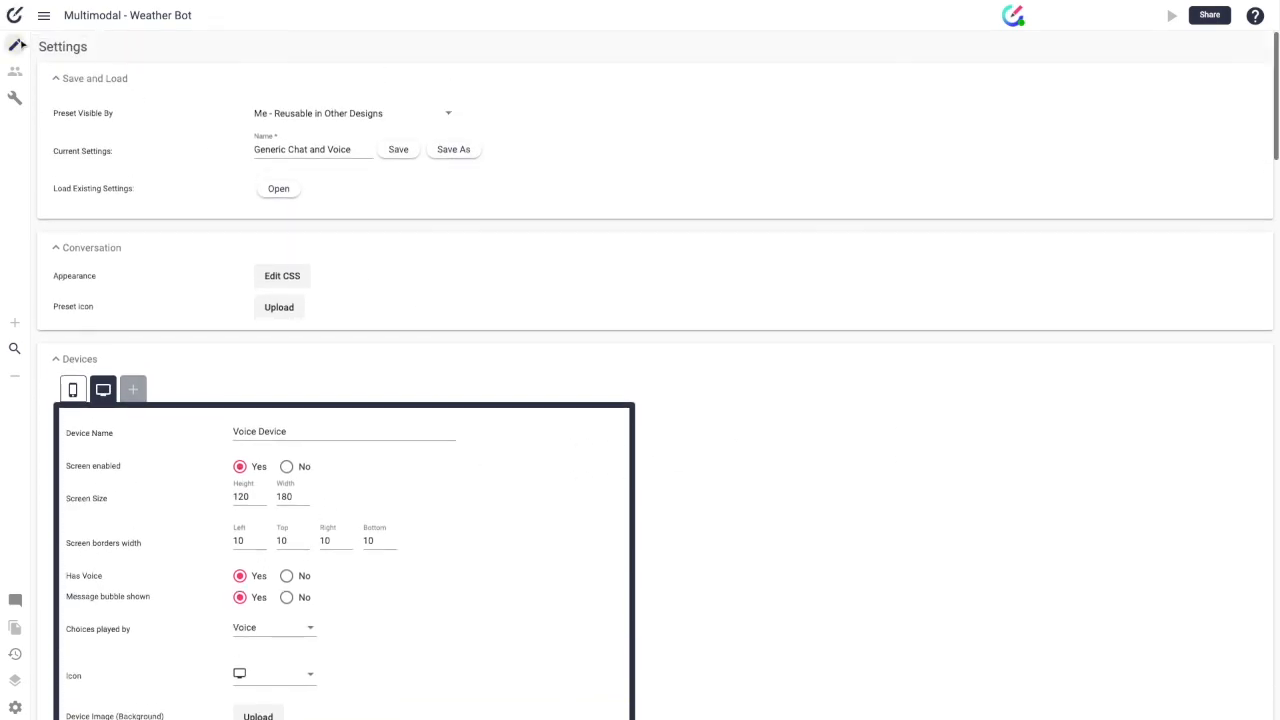
pyautogui.click(17, 45)
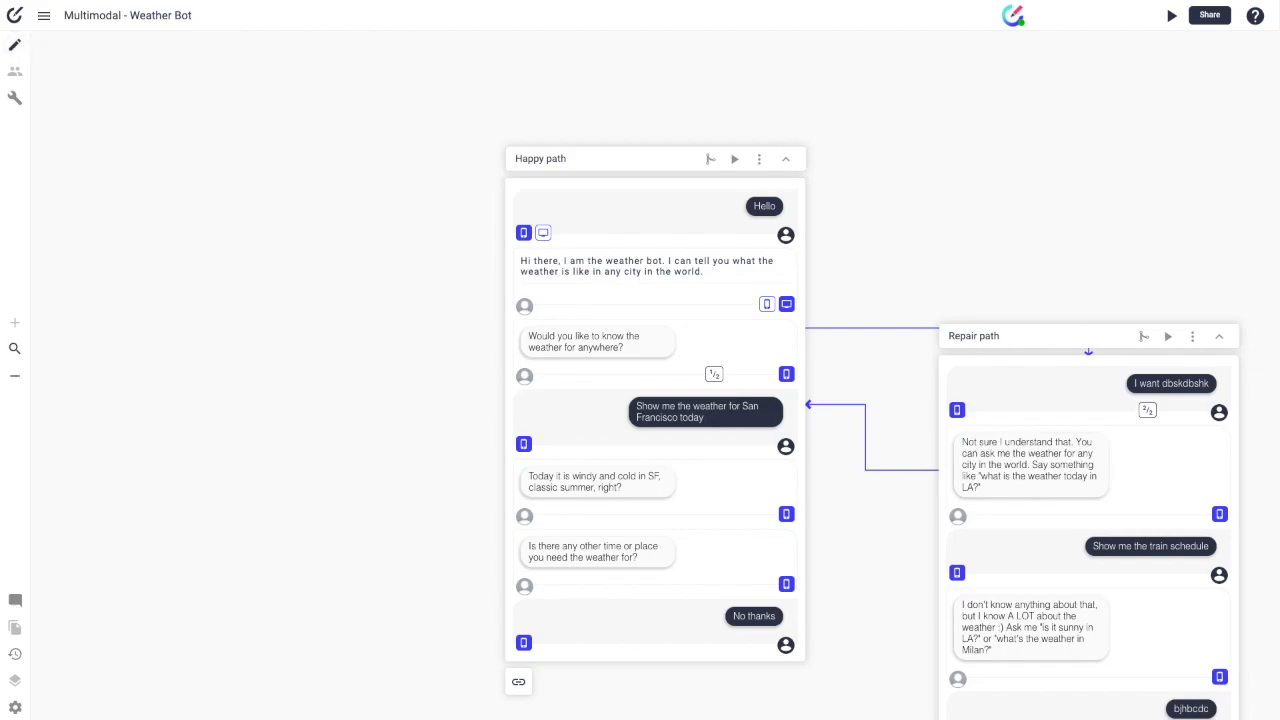
pyautogui.scroll(-1, 560, 515)
pyautogui.hscroll(2, 560, 515)
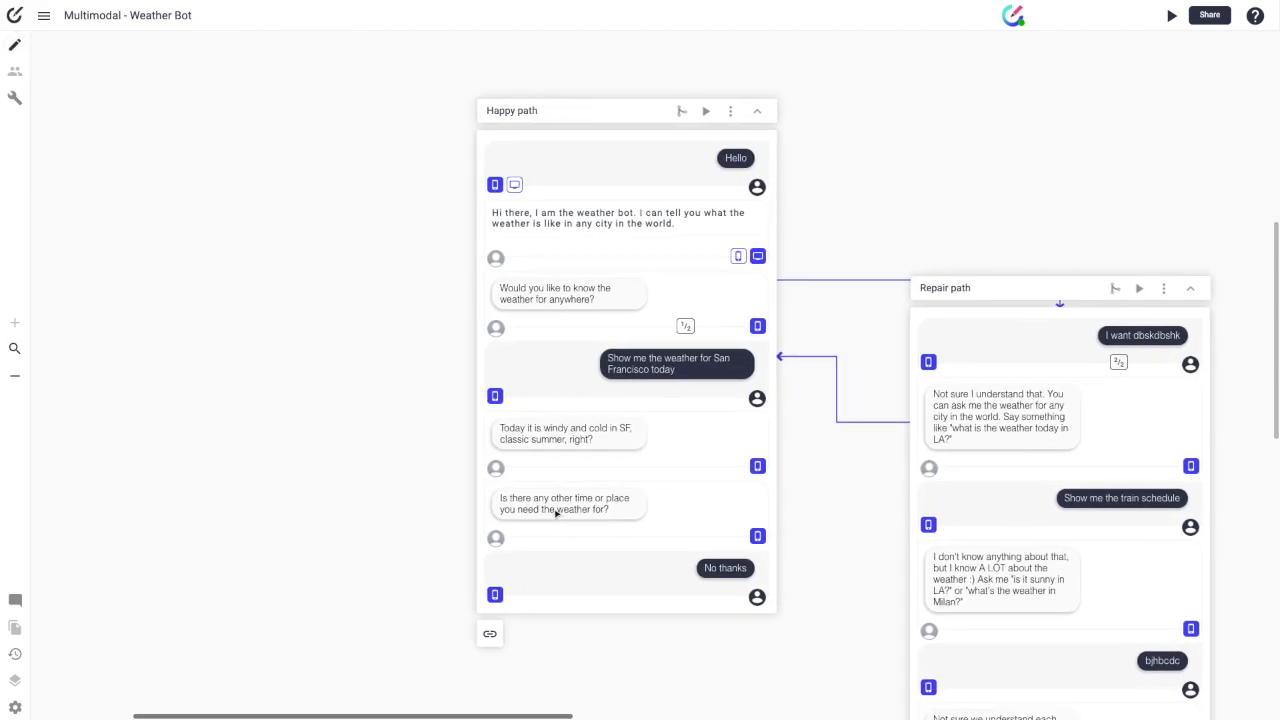
pyautogui.hscroll(3, 568, 515)
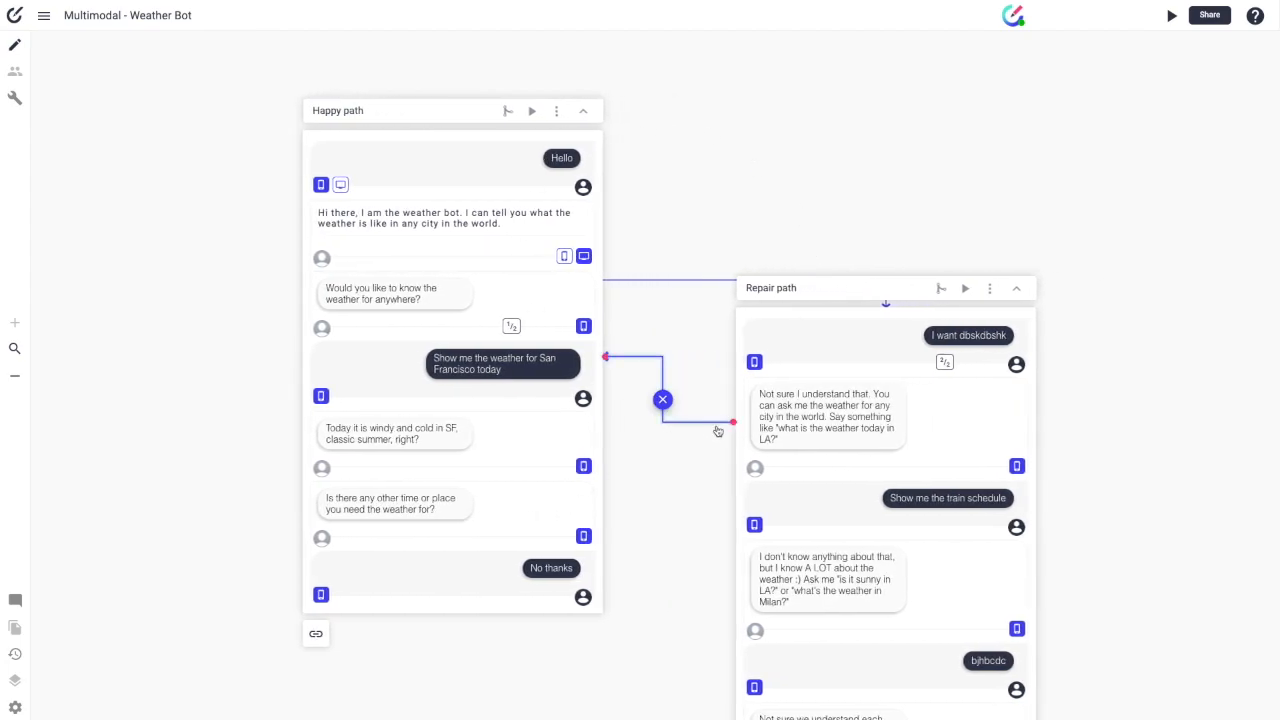
pyautogui.scroll(-1, 643, 309)
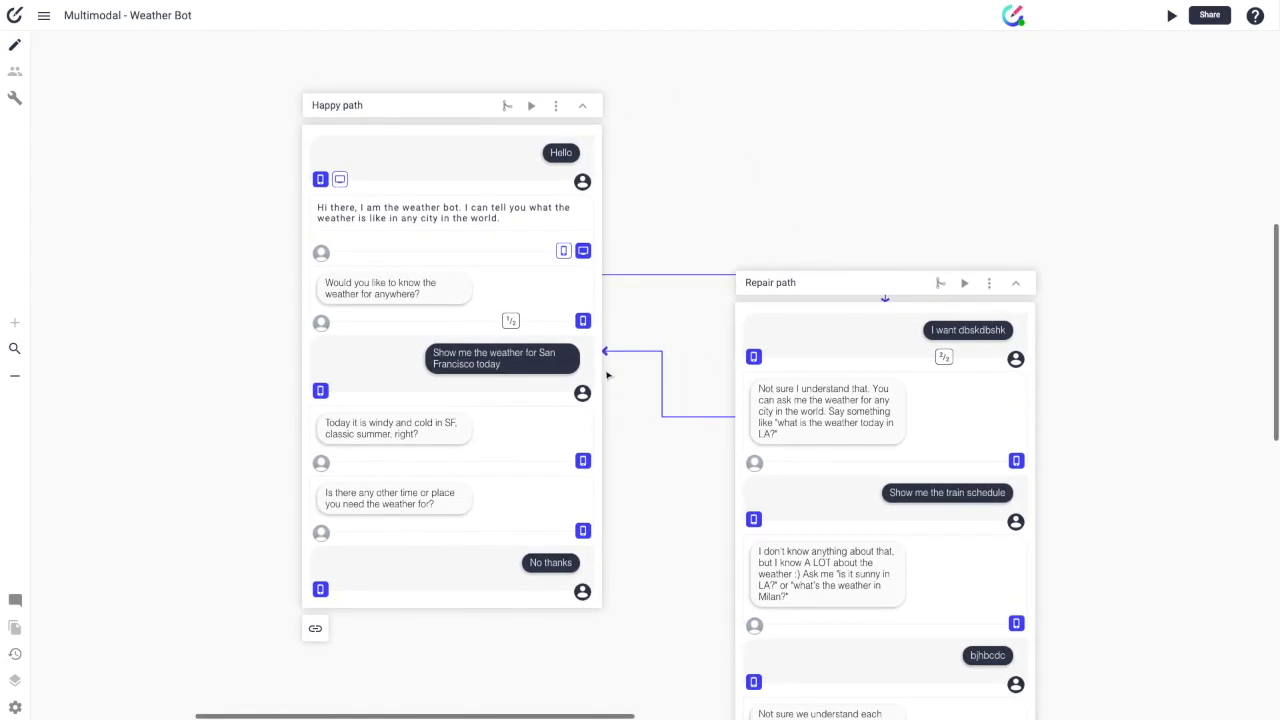
pyautogui.scroll(-3, 818, 372)
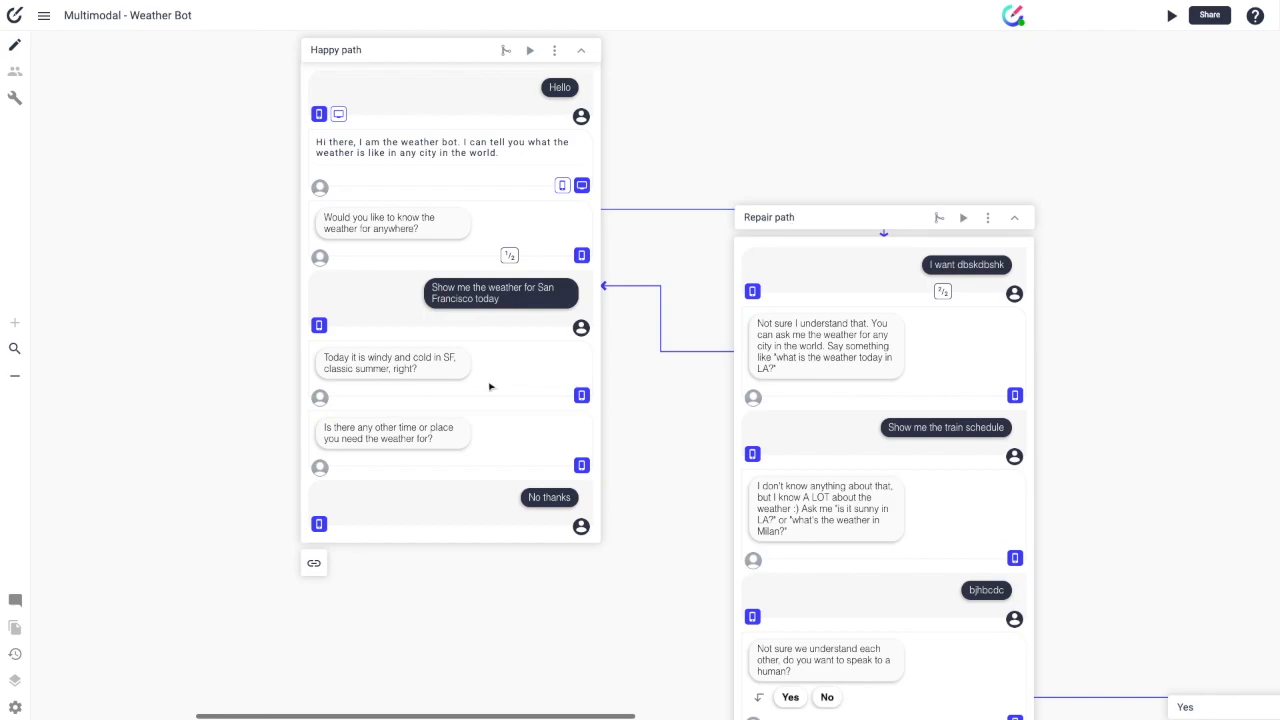
pyautogui.hscroll(8, 852, 296)
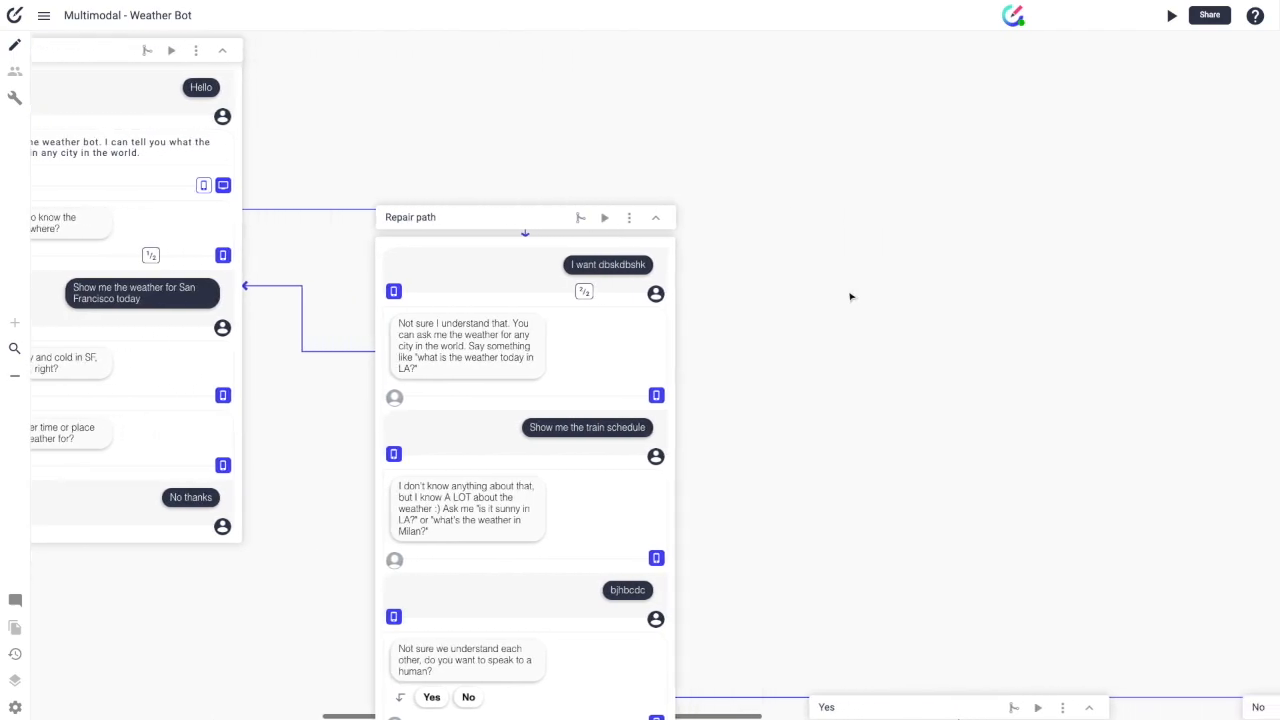
pyautogui.click(299, 354)
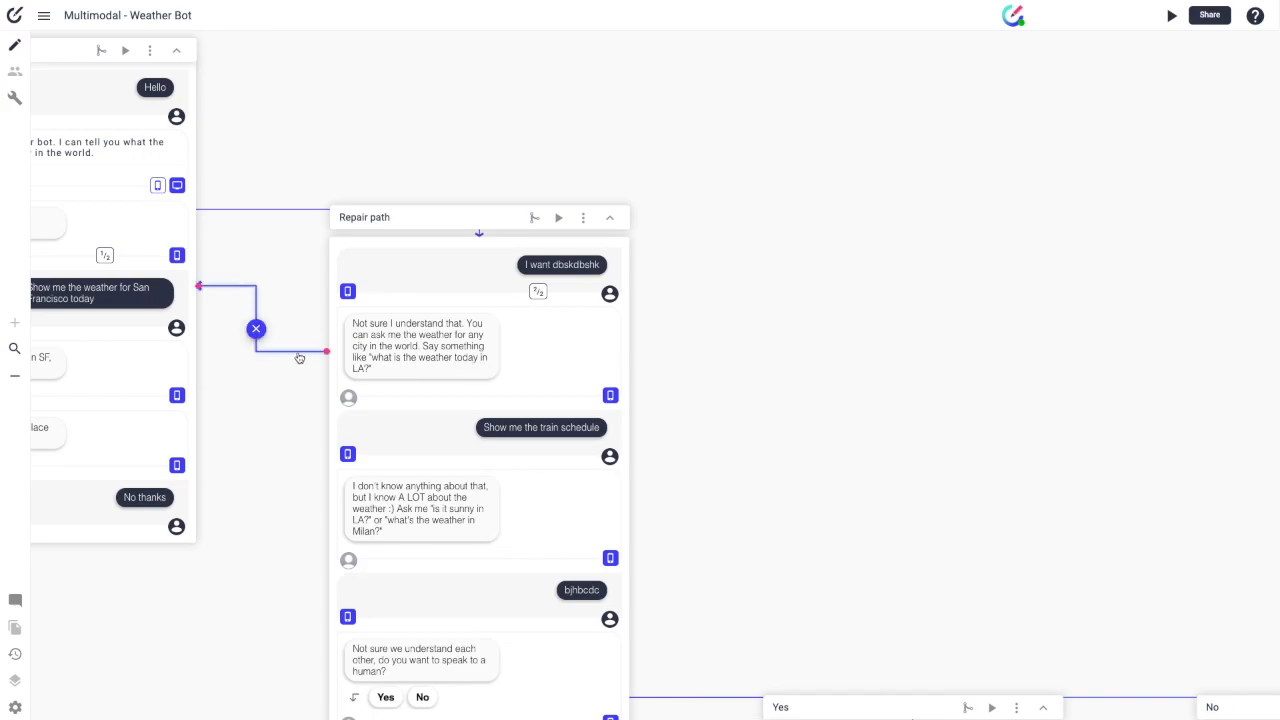
pyautogui.hscroll(-3, 299, 357)
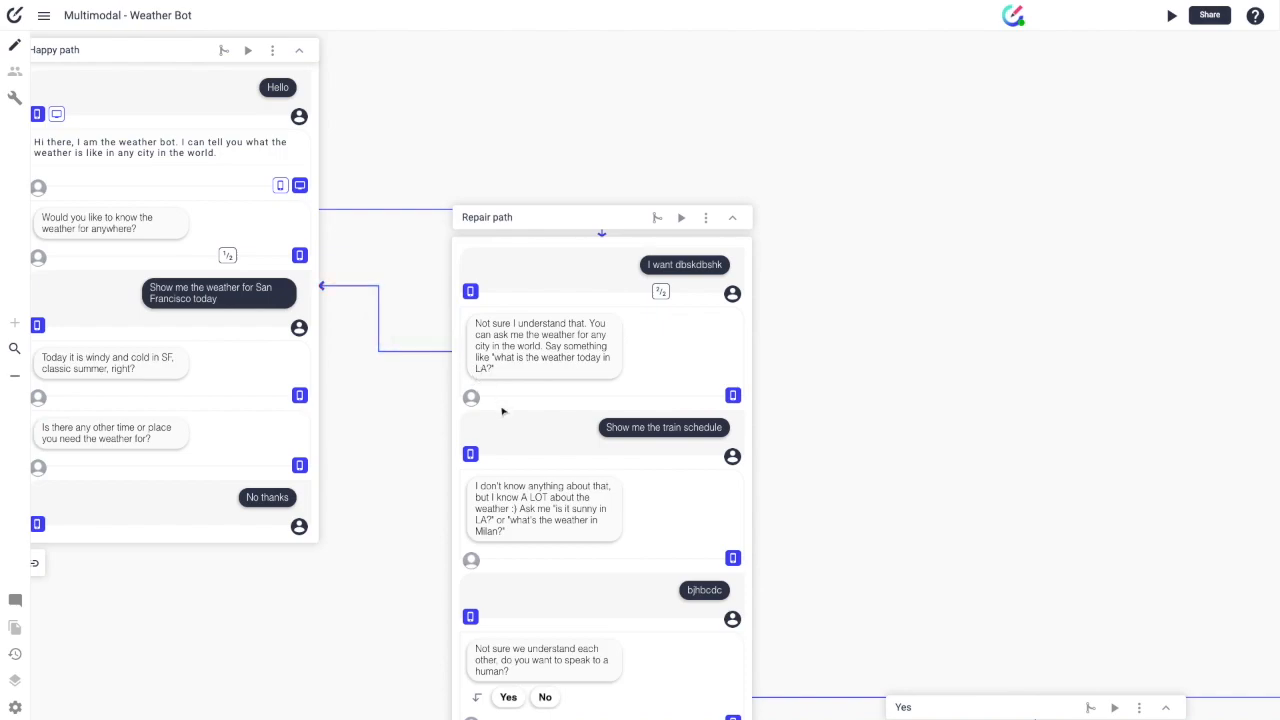
pyautogui.hscroll(-4, 598, 473)
pyautogui.scroll(1, 601, 474)
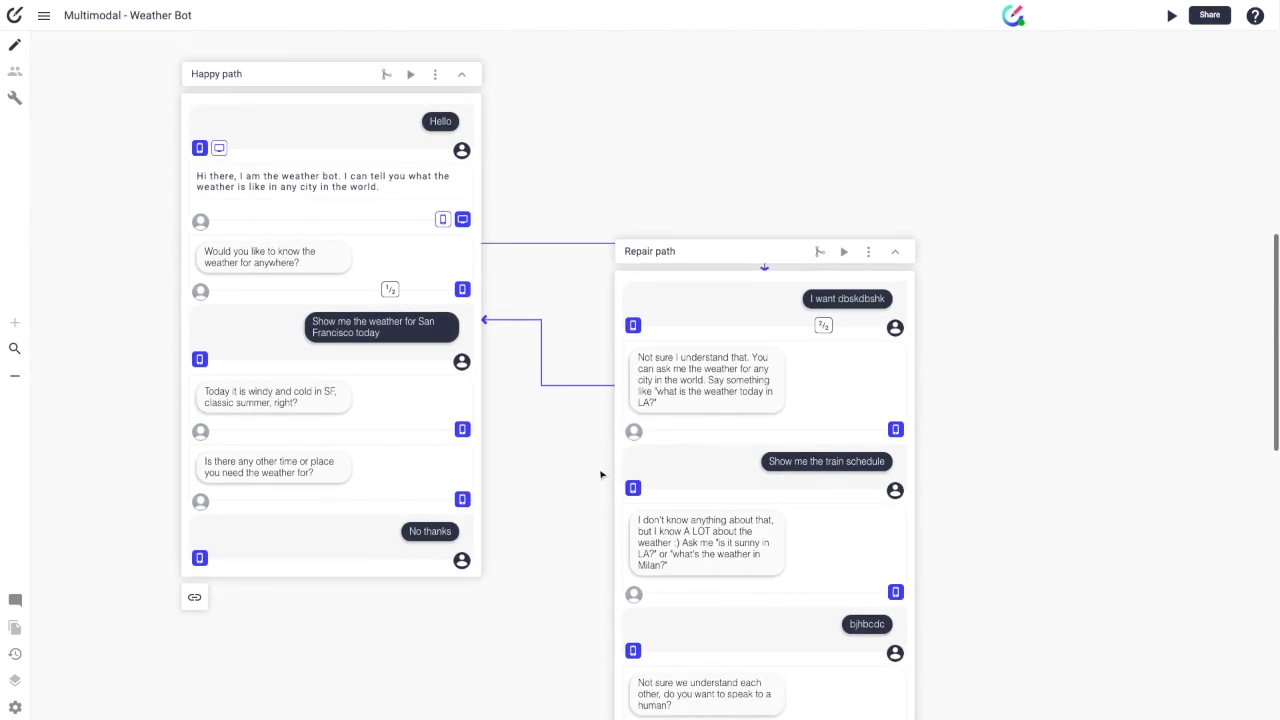
pyautogui.click(712, 546)
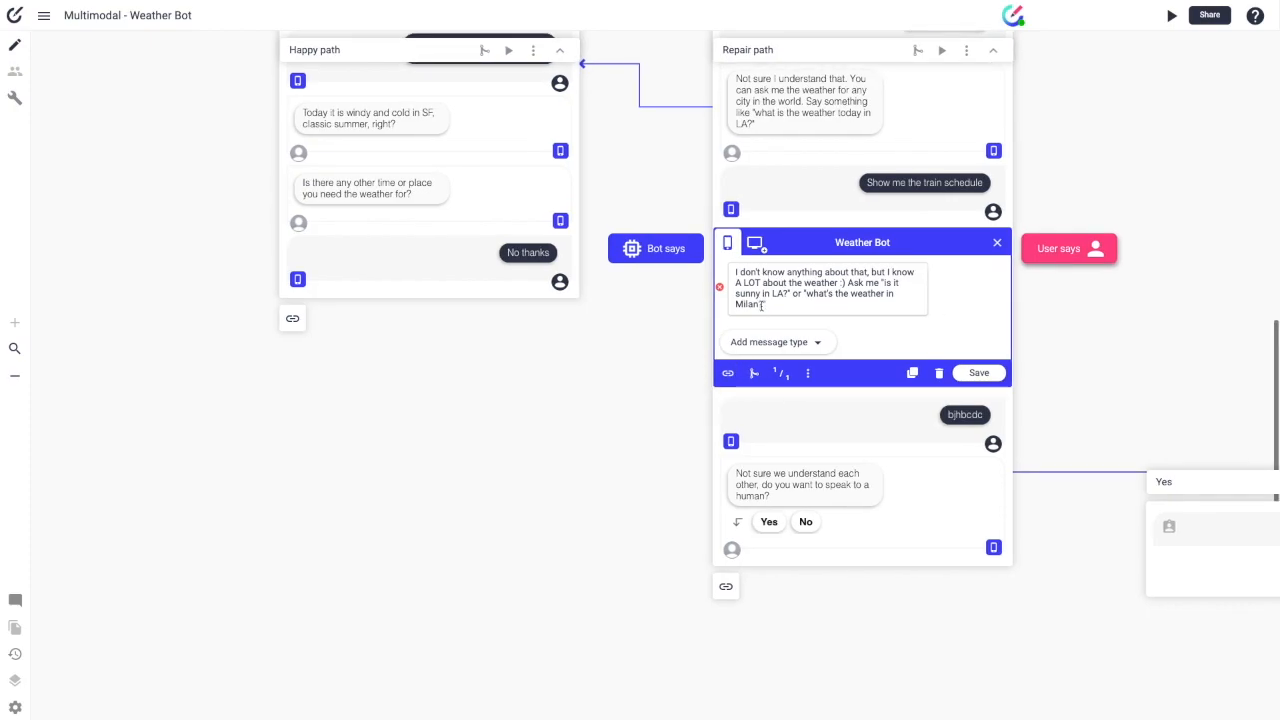
# Step: Link the 'I don't know anything about that' reply back to the San Francisco weather request
pyautogui.click(727, 373)
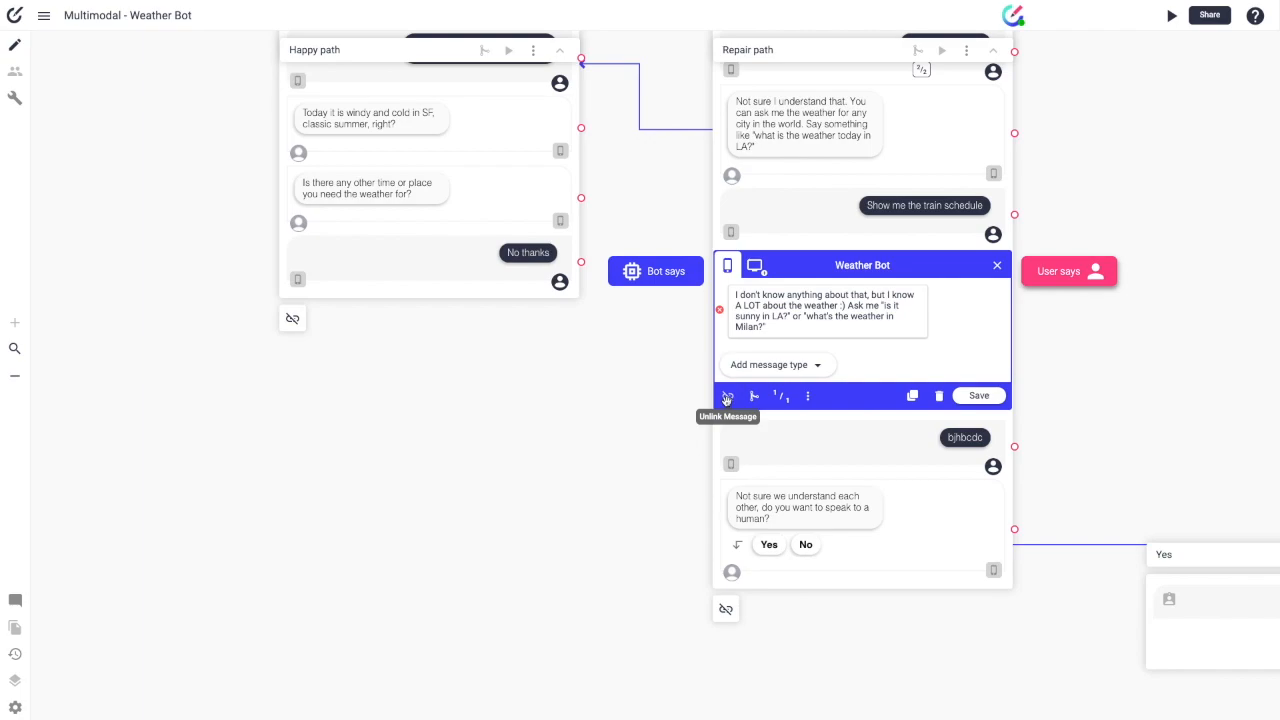
pyautogui.moveTo(727, 397); pyautogui.dragTo(581, 150)
pyautogui.scroll(1, 576, 124)
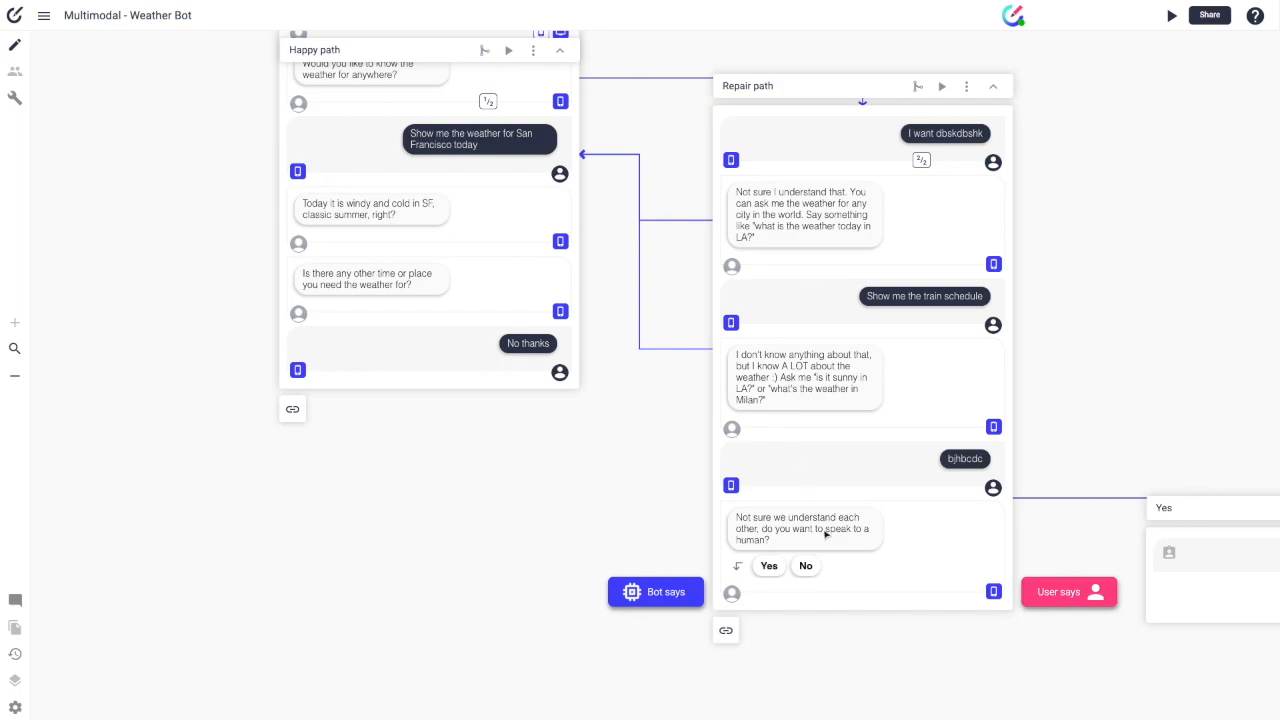
pyautogui.hscroll(10, 924, 540)
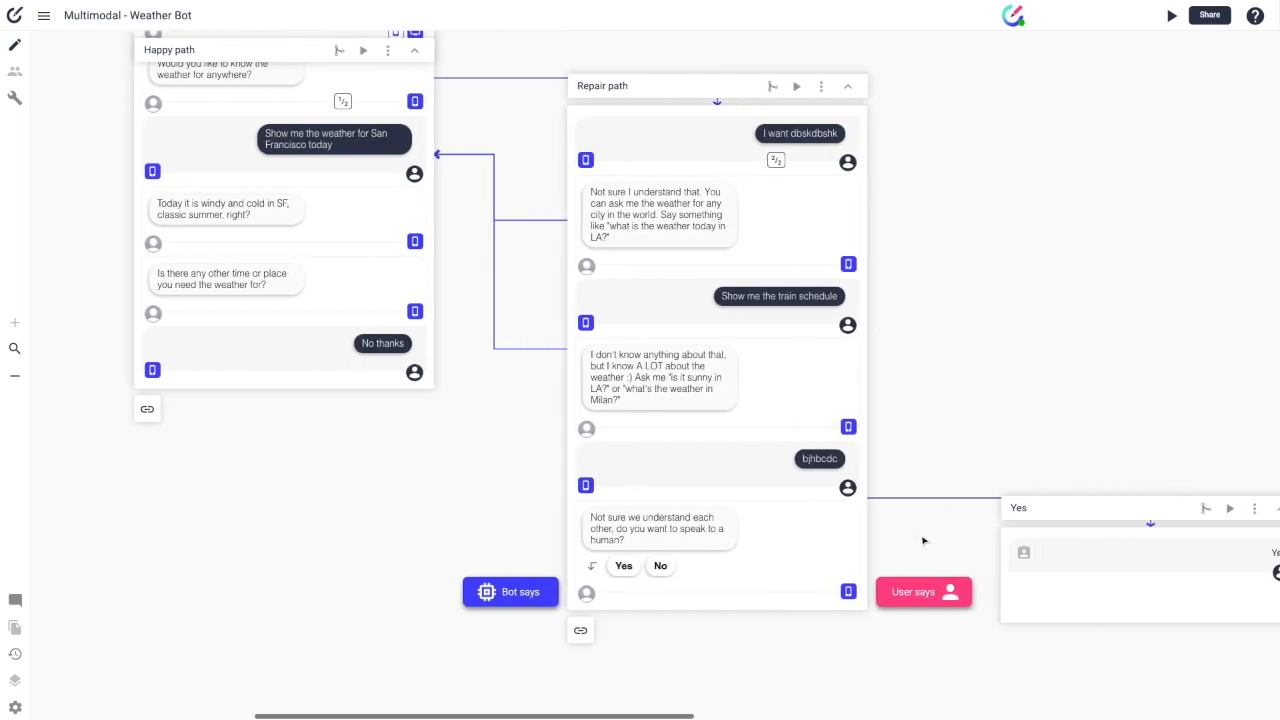
pyautogui.hscroll(3, 886, 527)
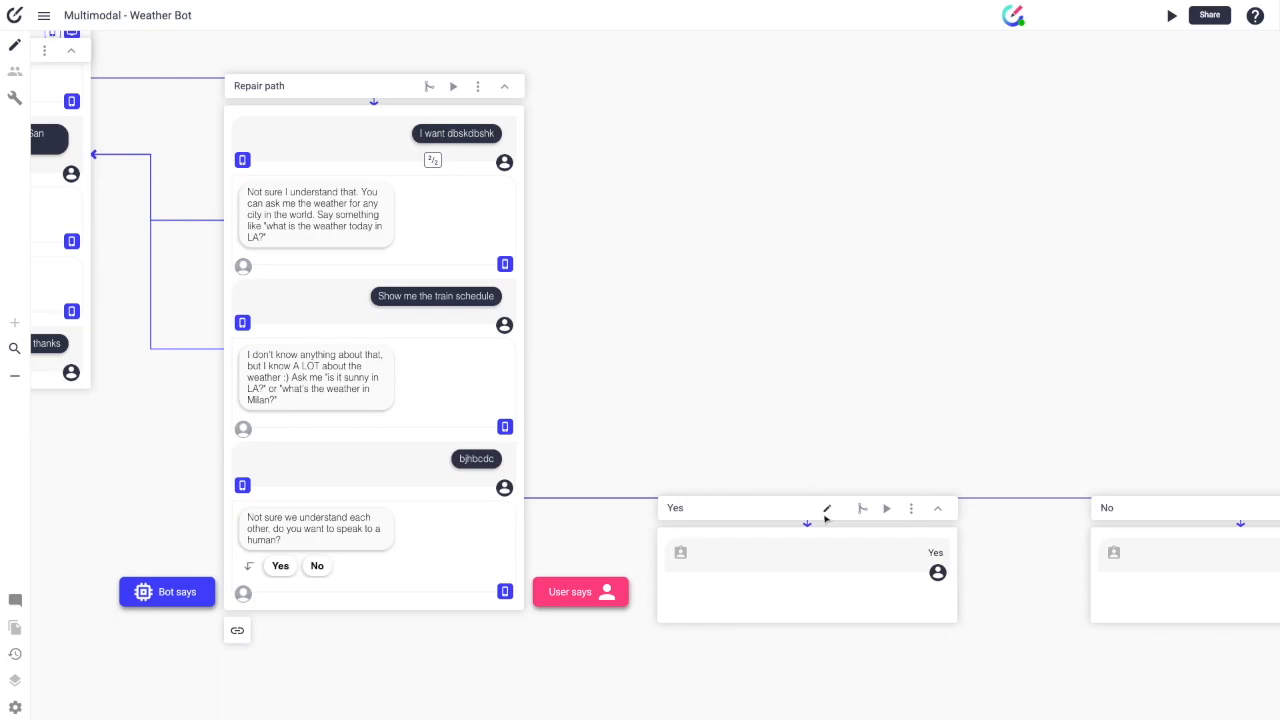
# Step: Add a user 'No' reply below the speak-to-a-human question in Repair path
pyautogui.click(390, 557)
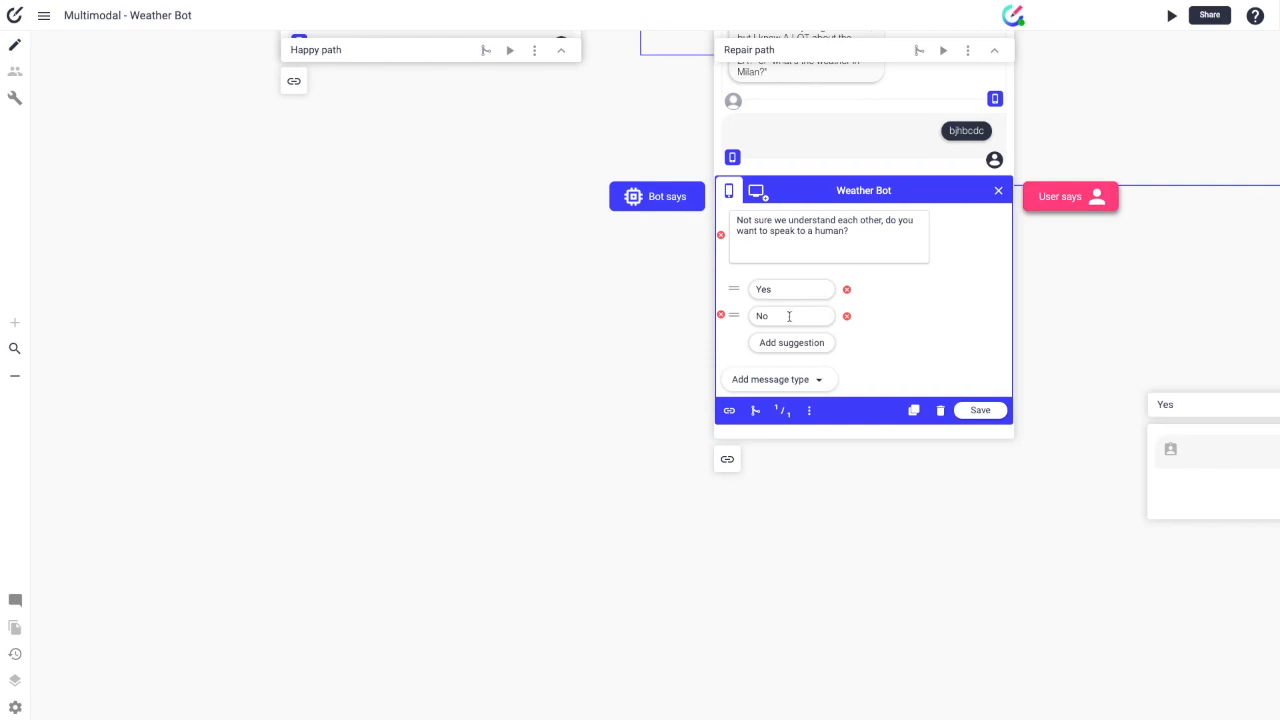
pyautogui.click(978, 410)
pyautogui.click(1065, 264)
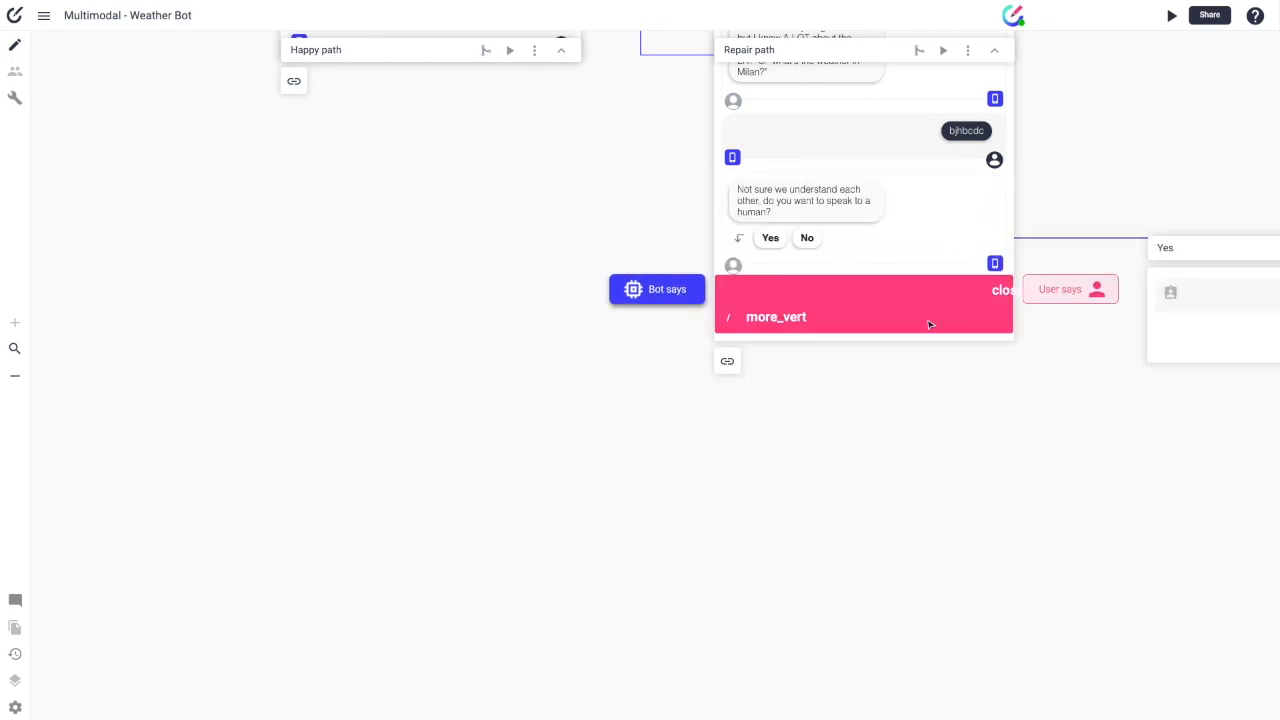
pyautogui.write('No')
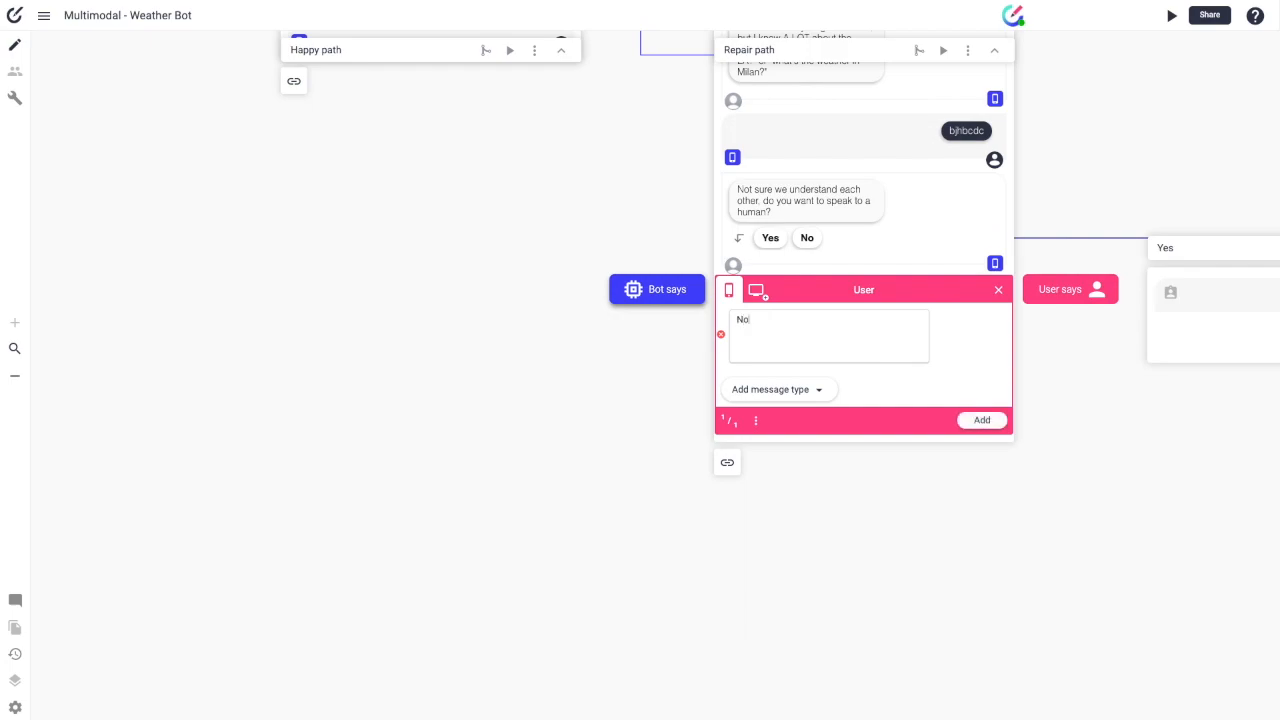
pyautogui.click(980, 420)
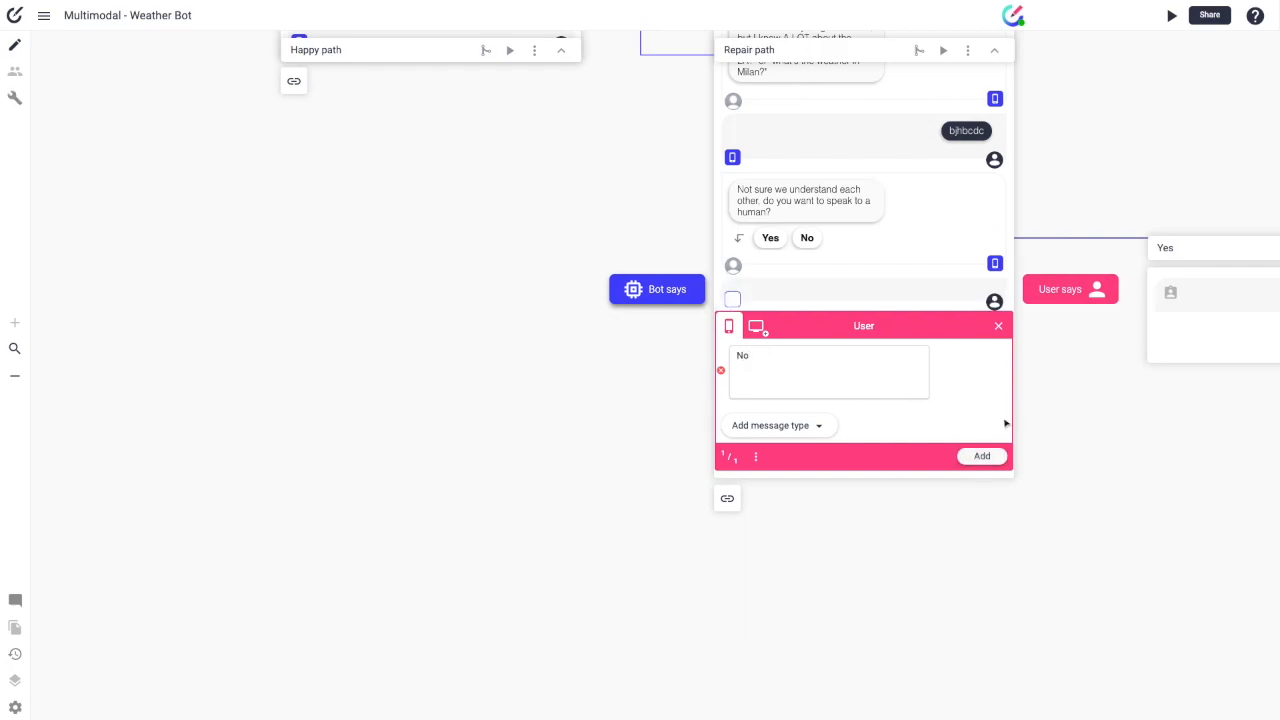
pyautogui.click(998, 348)
# Step: Delete the separate No path
pyautogui.hscroll(5, 1063, 354)
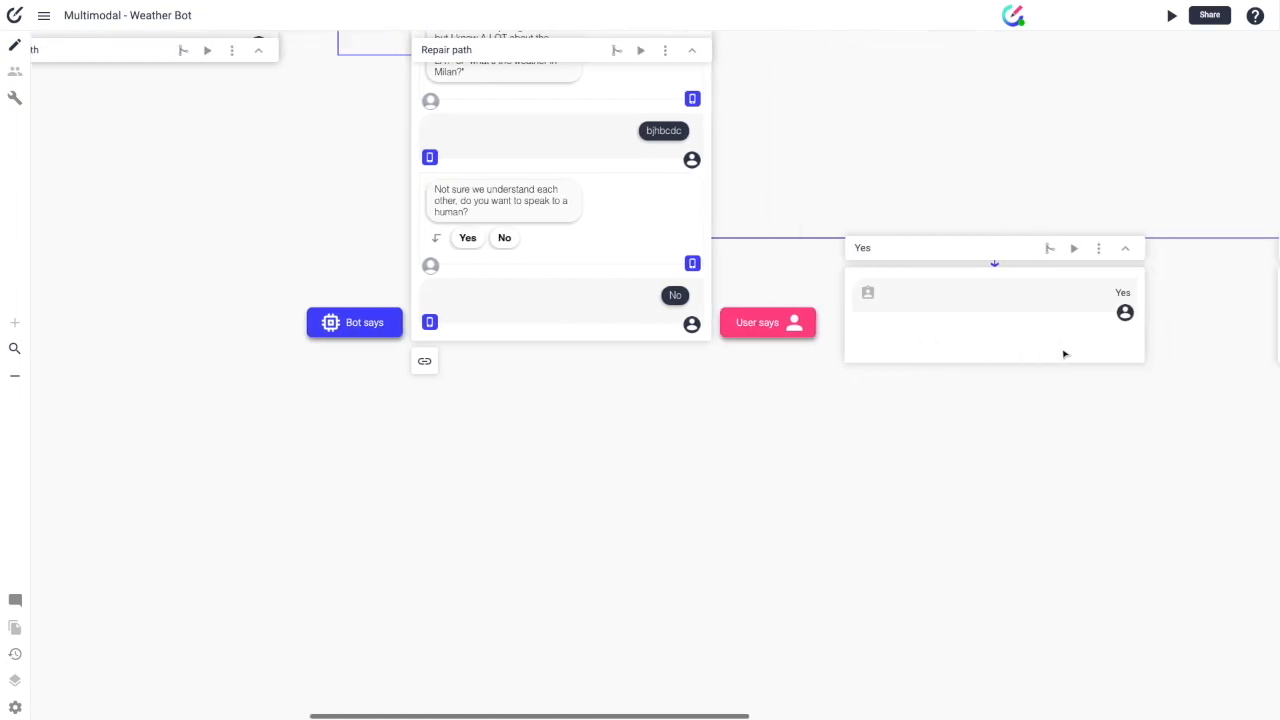
pyautogui.hscroll(2, 1048, 357)
pyautogui.click(1043, 248)
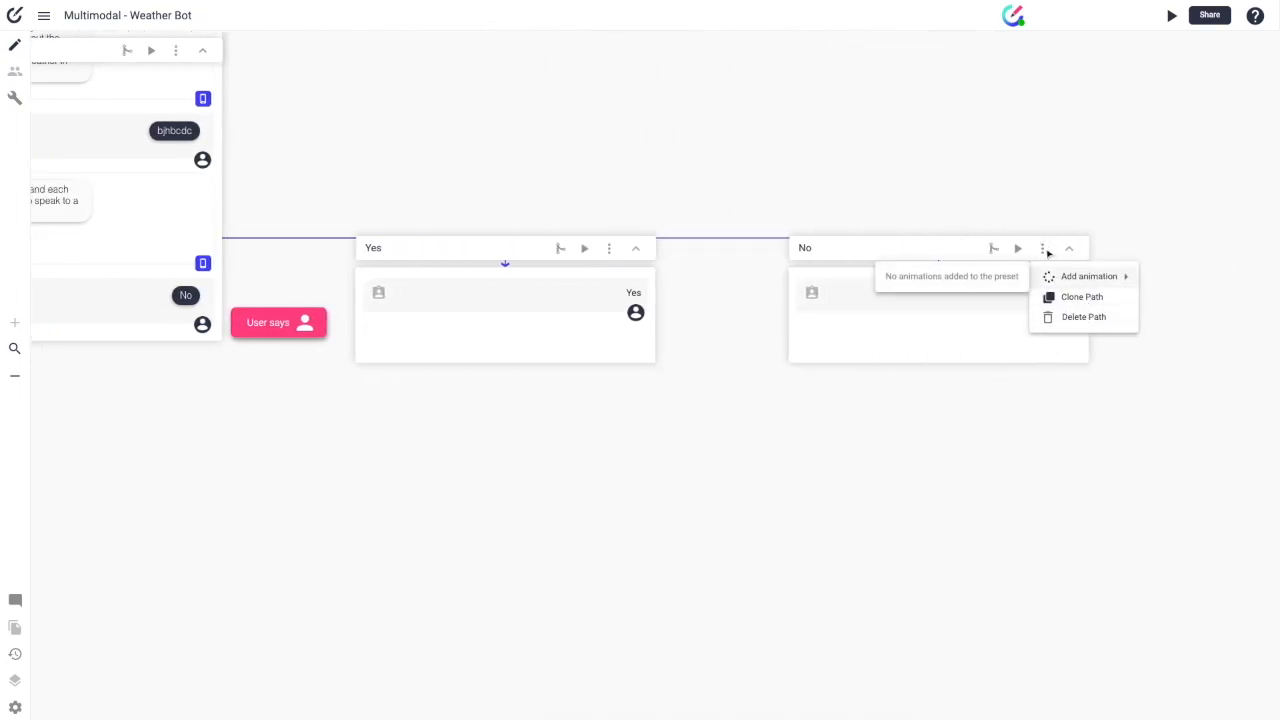
pyautogui.click(1076, 317)
pyautogui.click(746, 405)
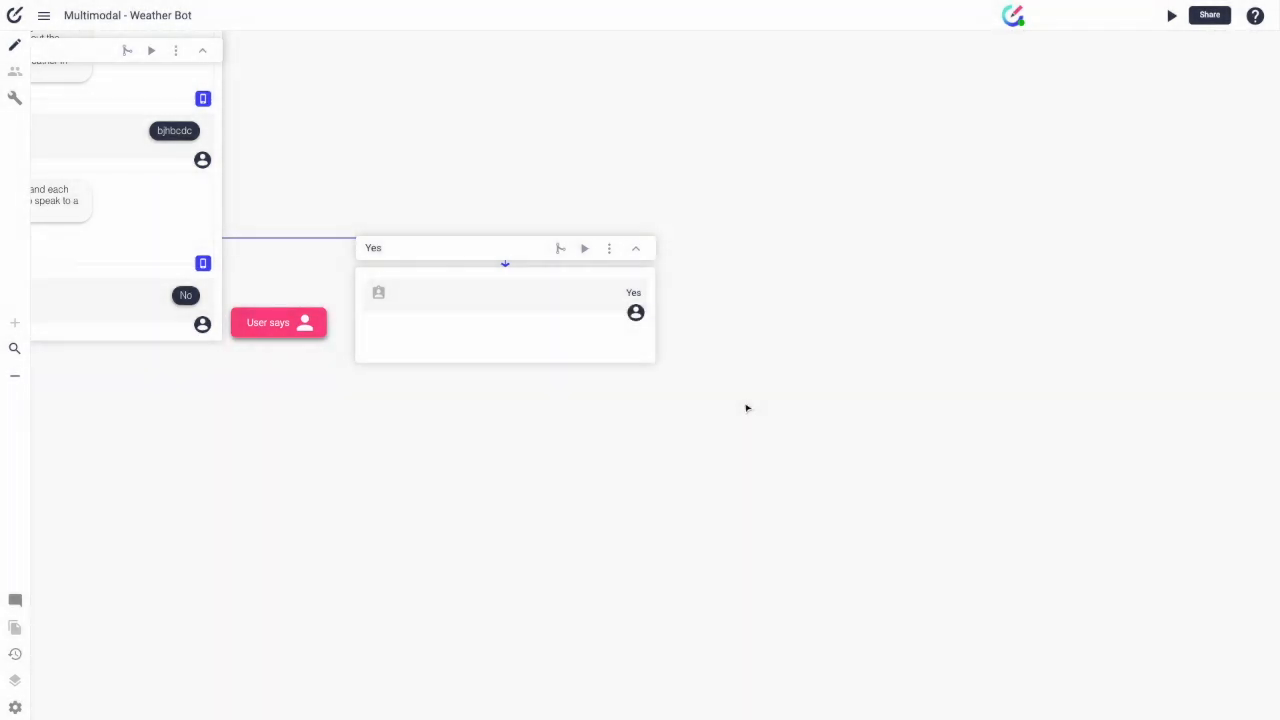
pyautogui.hscroll(-3, 165, 169)
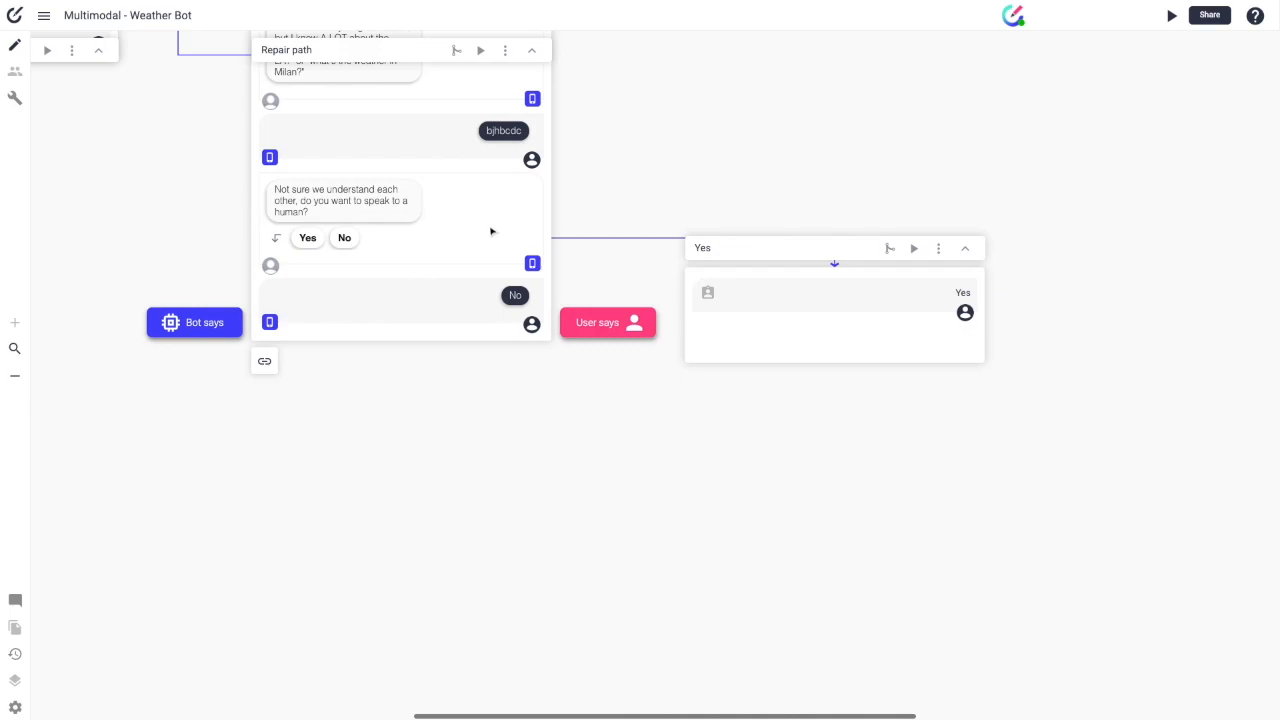
pyautogui.hscroll(-4, 472, 207)
# Step: Link the 'Not sure we understand each other' question to the user's No reply beneath it
pyautogui.click(934, 225)
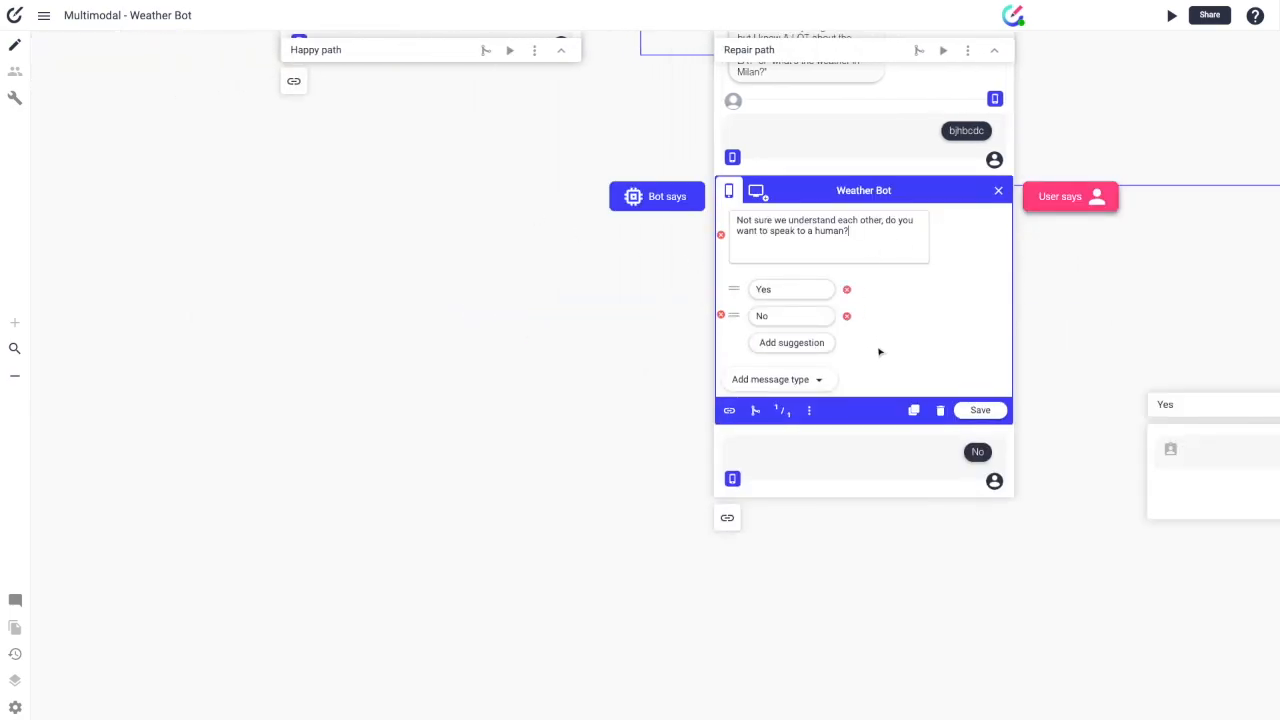
pyautogui.click(729, 410)
pyautogui.moveTo(729, 410); pyautogui.dragTo(1016, 461)
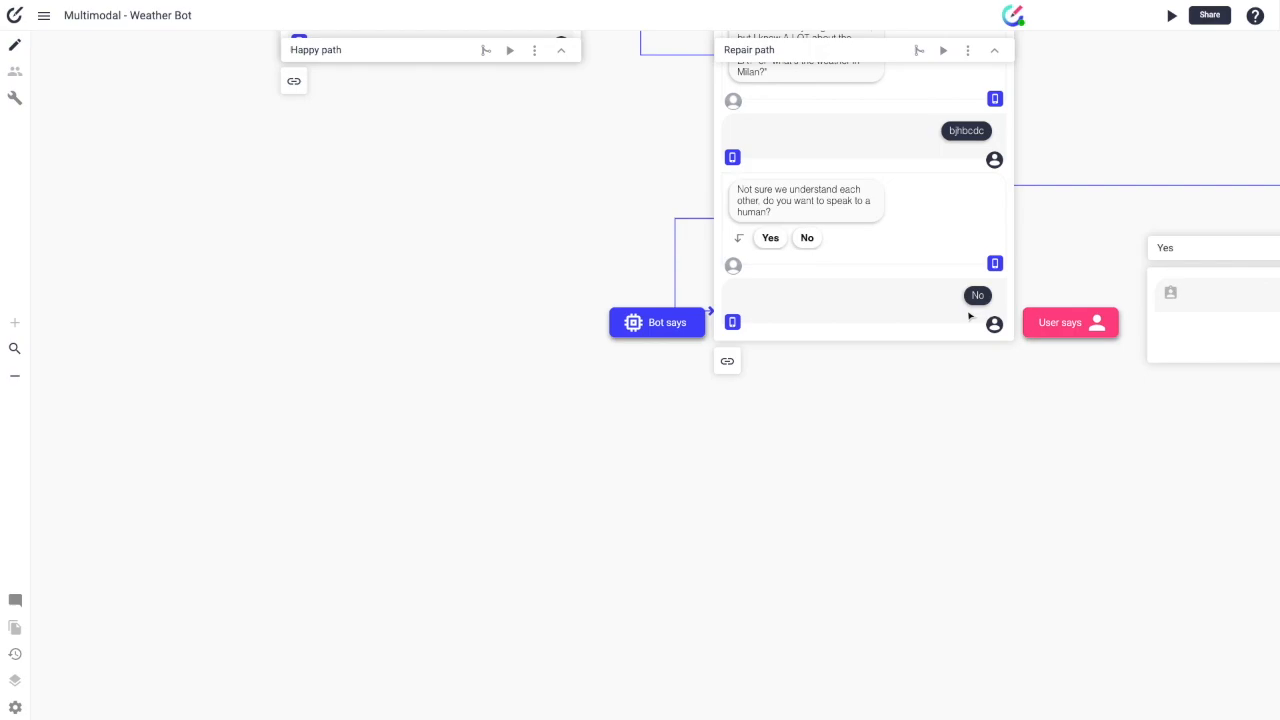
pyautogui.hscroll(8, 906, 272)
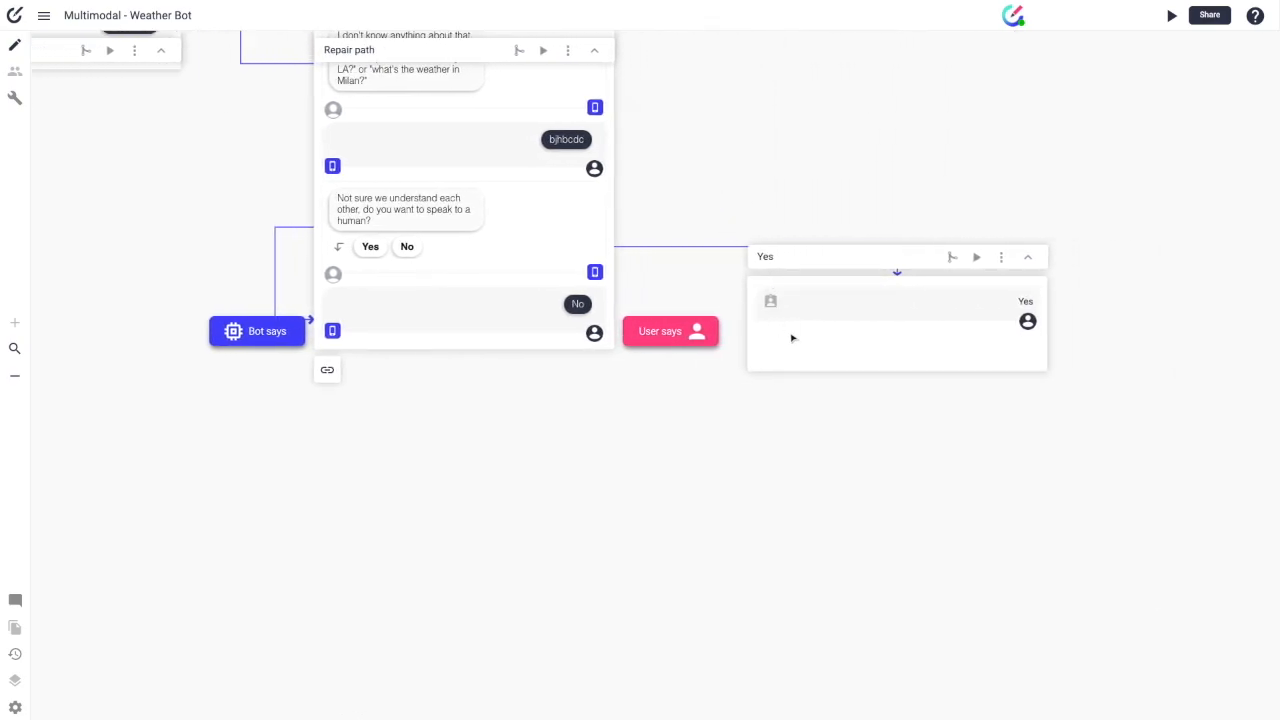
pyautogui.moveTo(813, 716)
pyautogui.moveTo(291, 228)
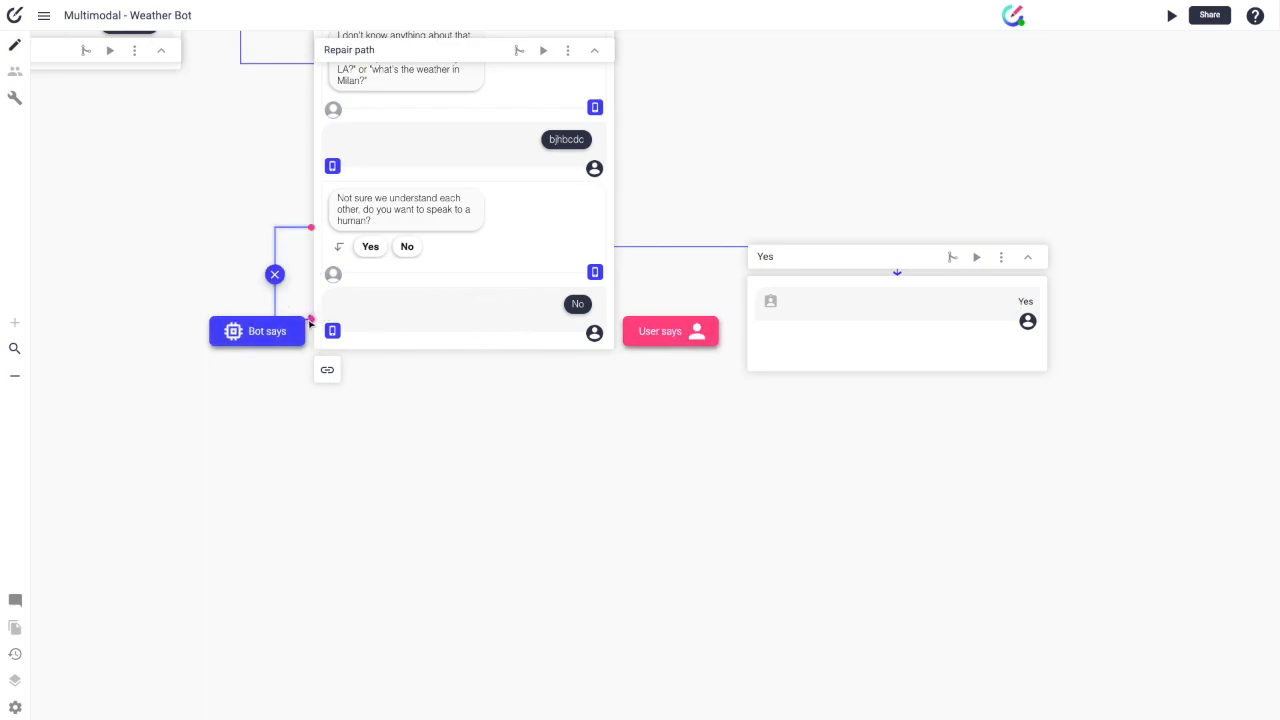
pyautogui.scroll(5, 408, 245)
pyautogui.scroll(2, 412, 246)
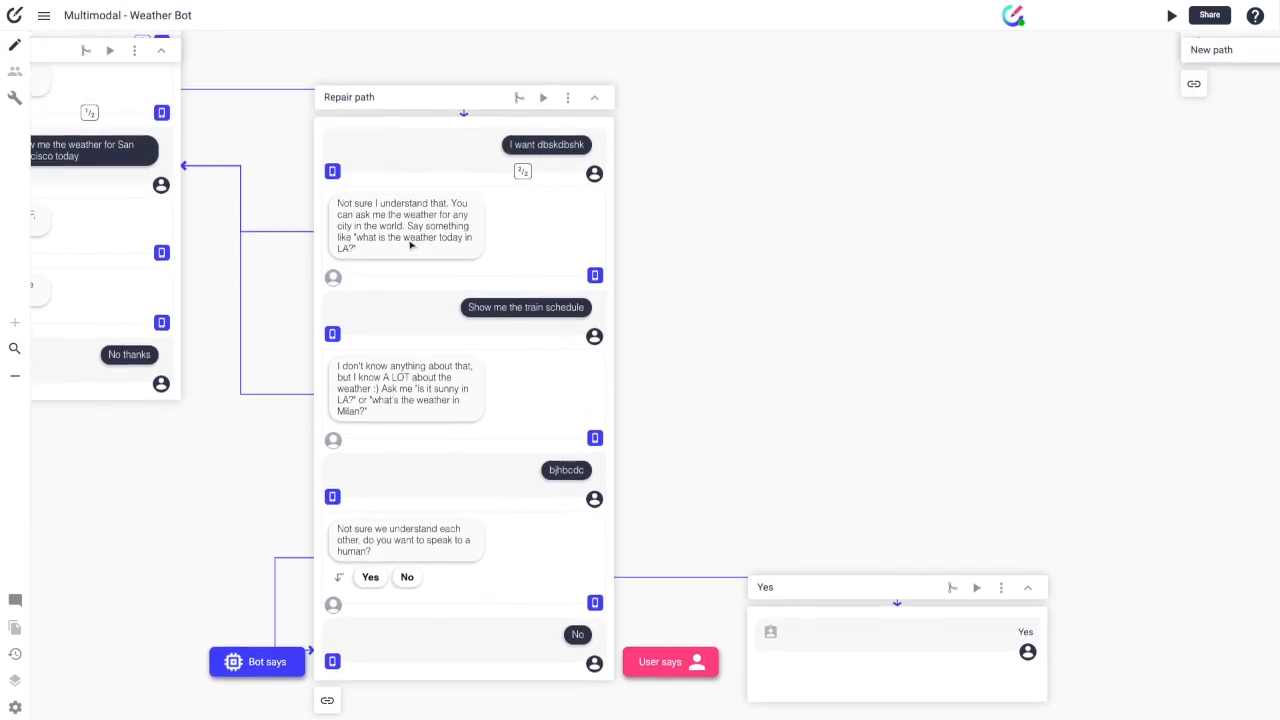
pyautogui.moveTo(401, 583)
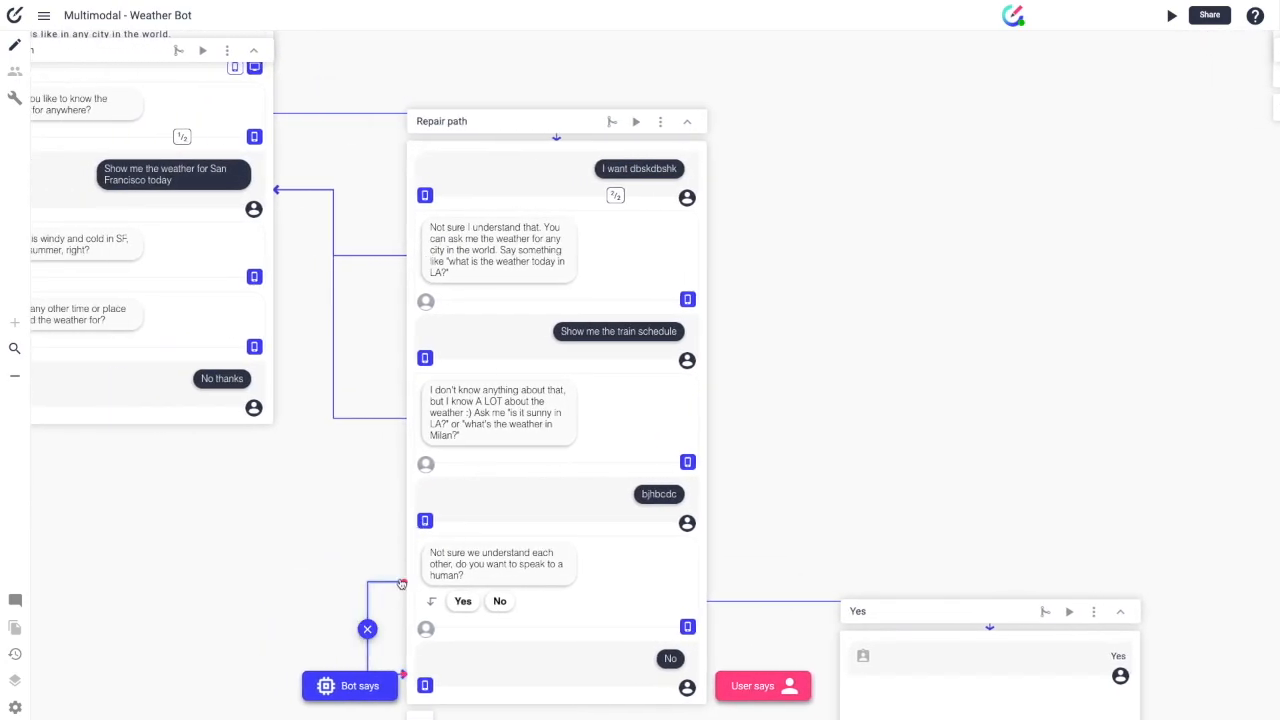
pyautogui.hscroll(-3, 440, 555)
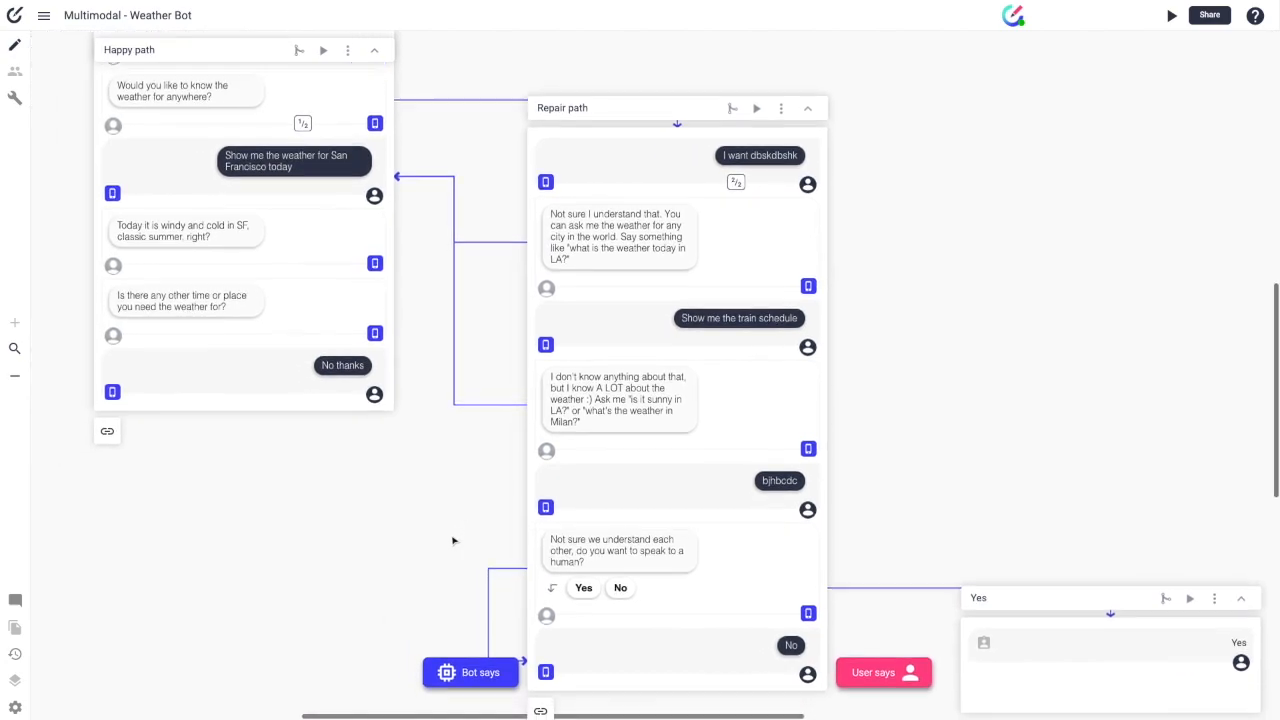
pyautogui.scroll(-2, 452, 541)
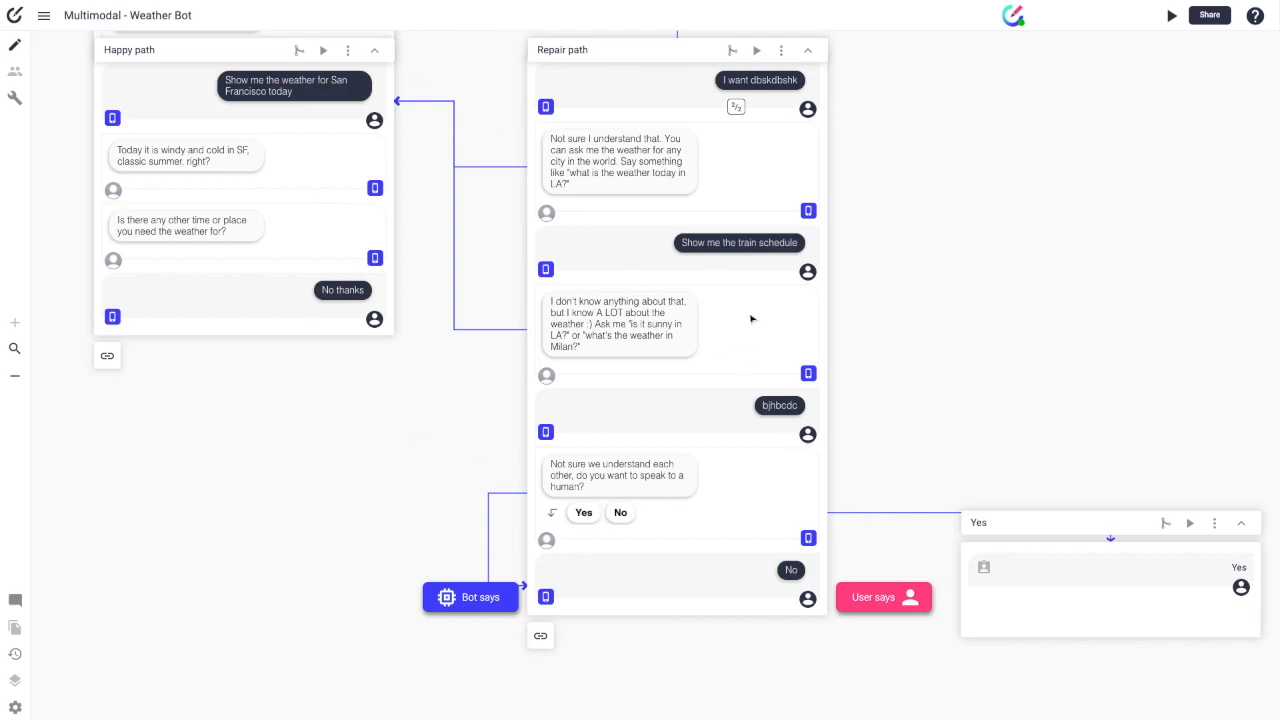
pyautogui.scroll(3, 751, 318)
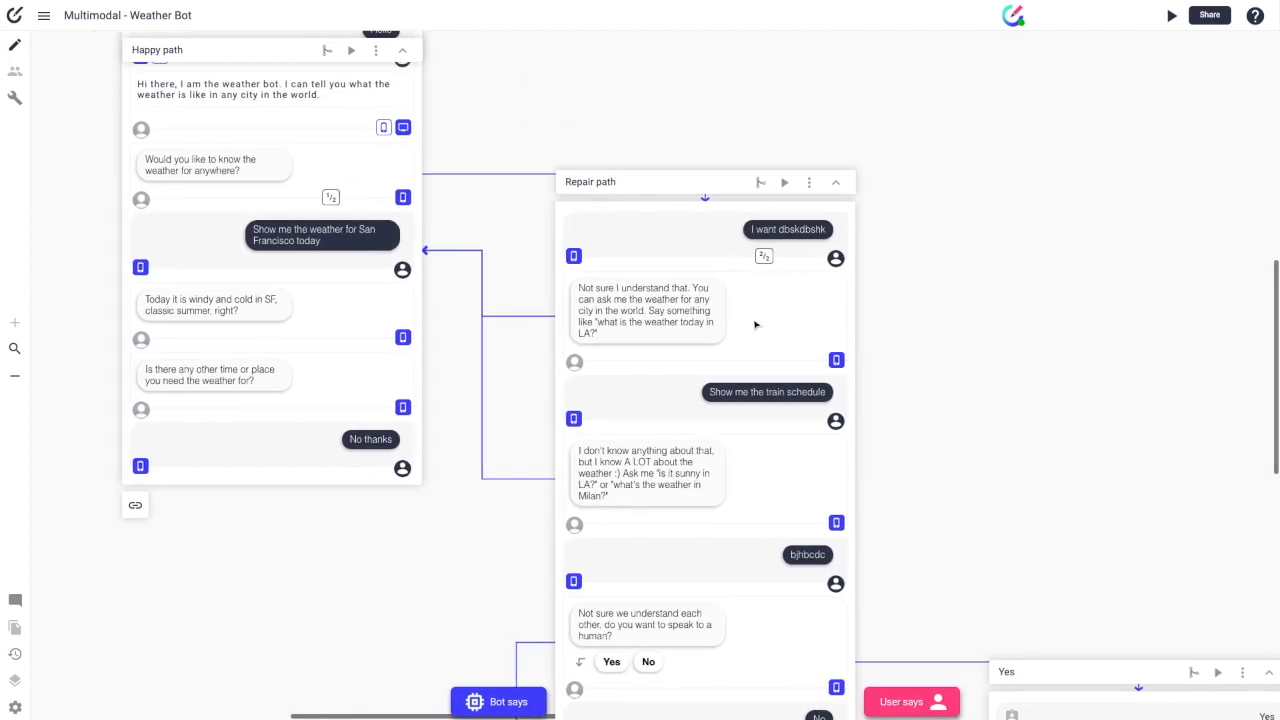
pyautogui.scroll(4, 755, 323)
pyautogui.scroll(2, 786, 333)
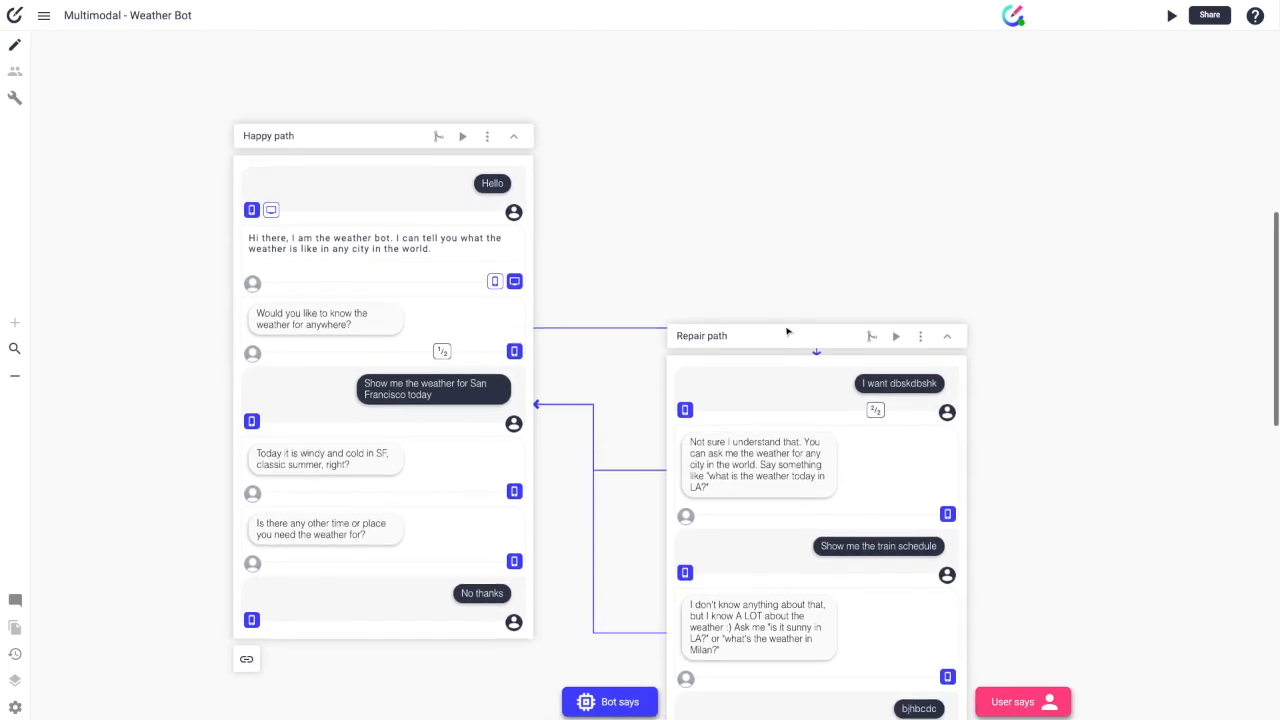
pyautogui.scroll(-1, 787, 331)
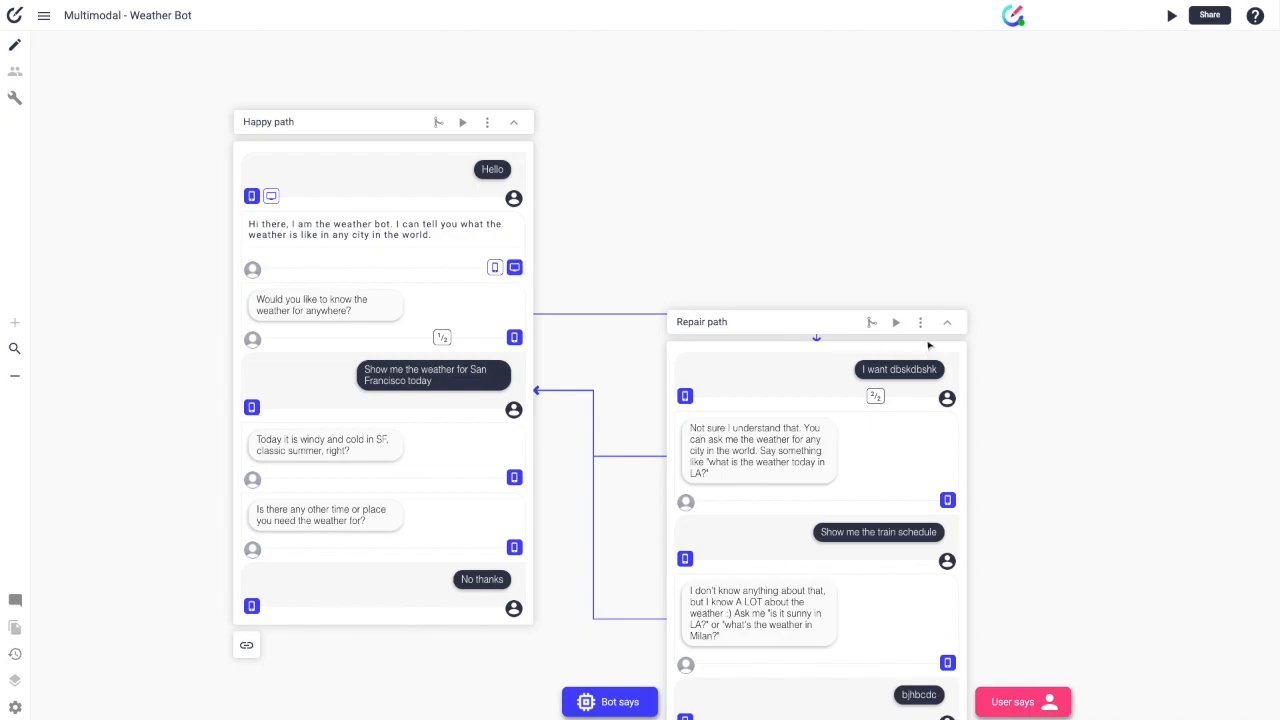
pyautogui.moveTo(30, 6)
pyautogui.scroll(-1, 380, 90)
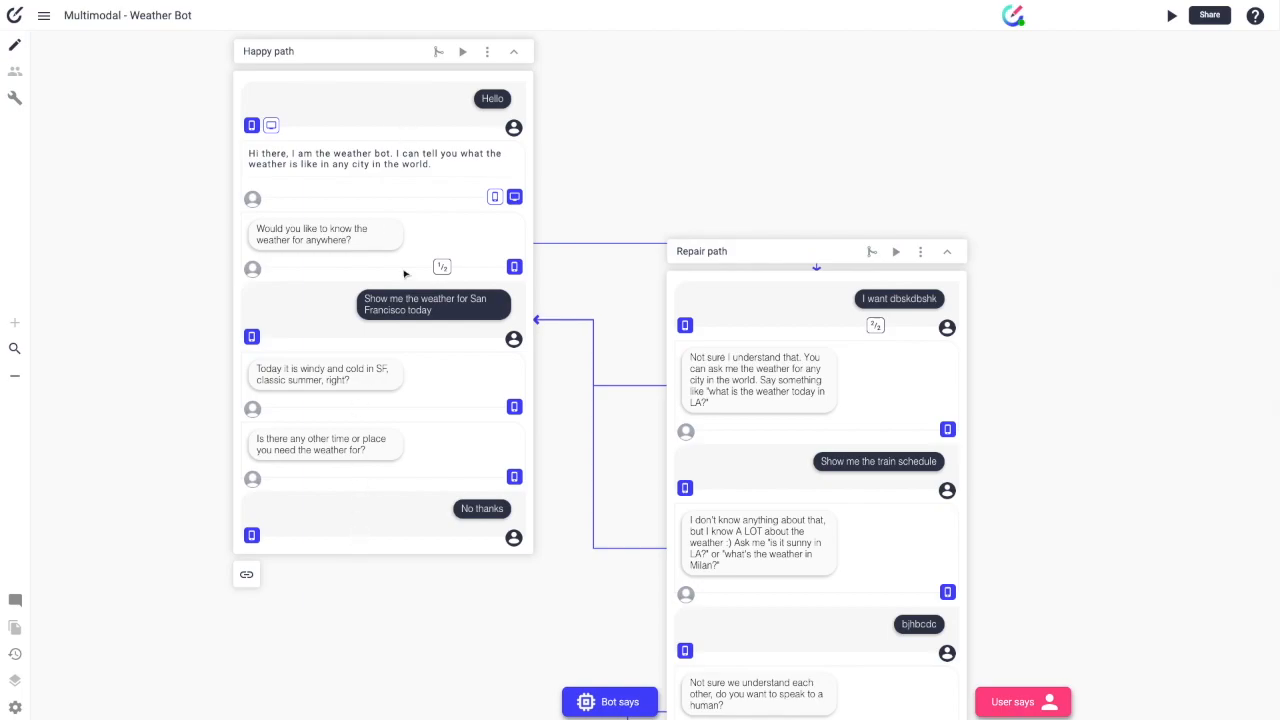
pyautogui.scroll(1, 424, 501)
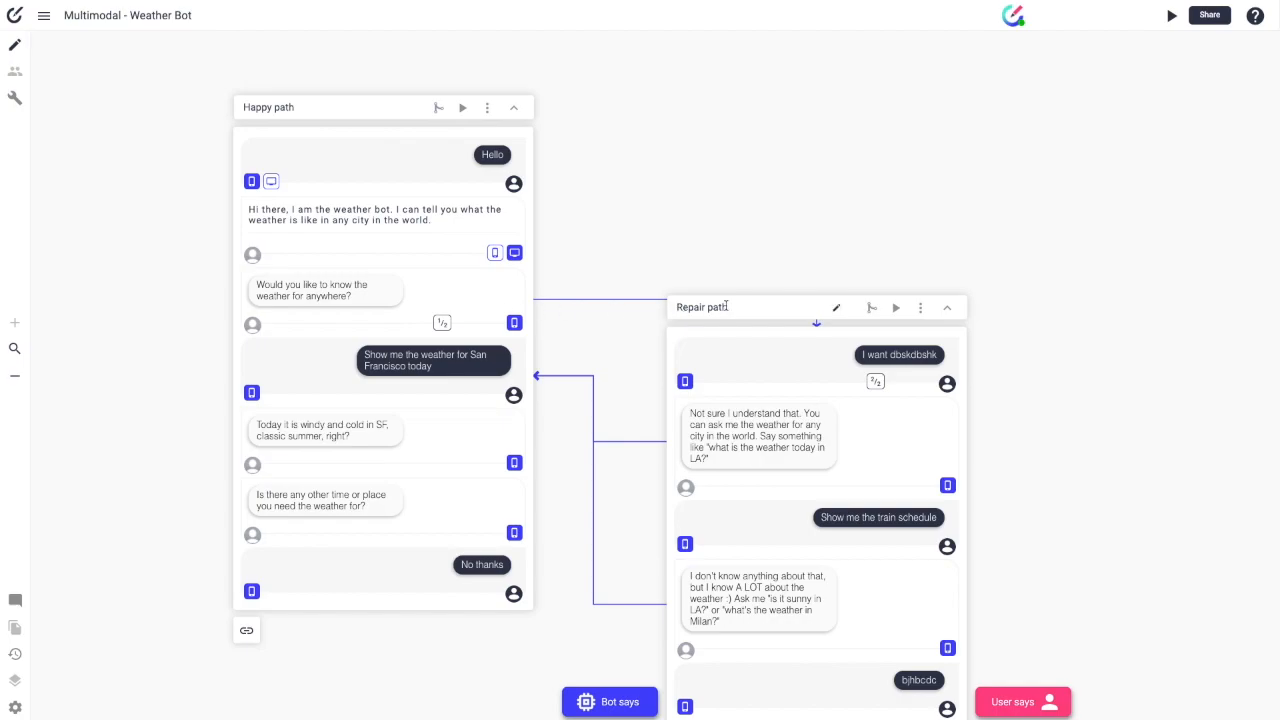
pyautogui.click(496, 295)
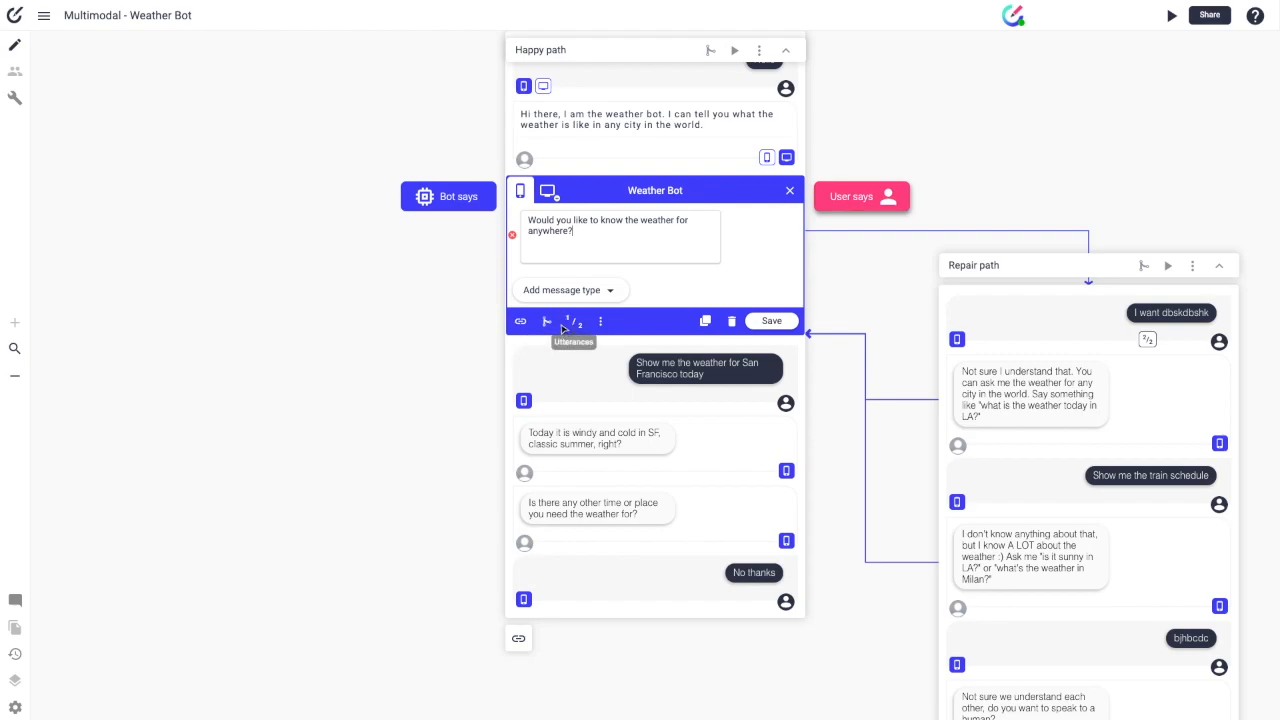
pyautogui.click(789, 192)
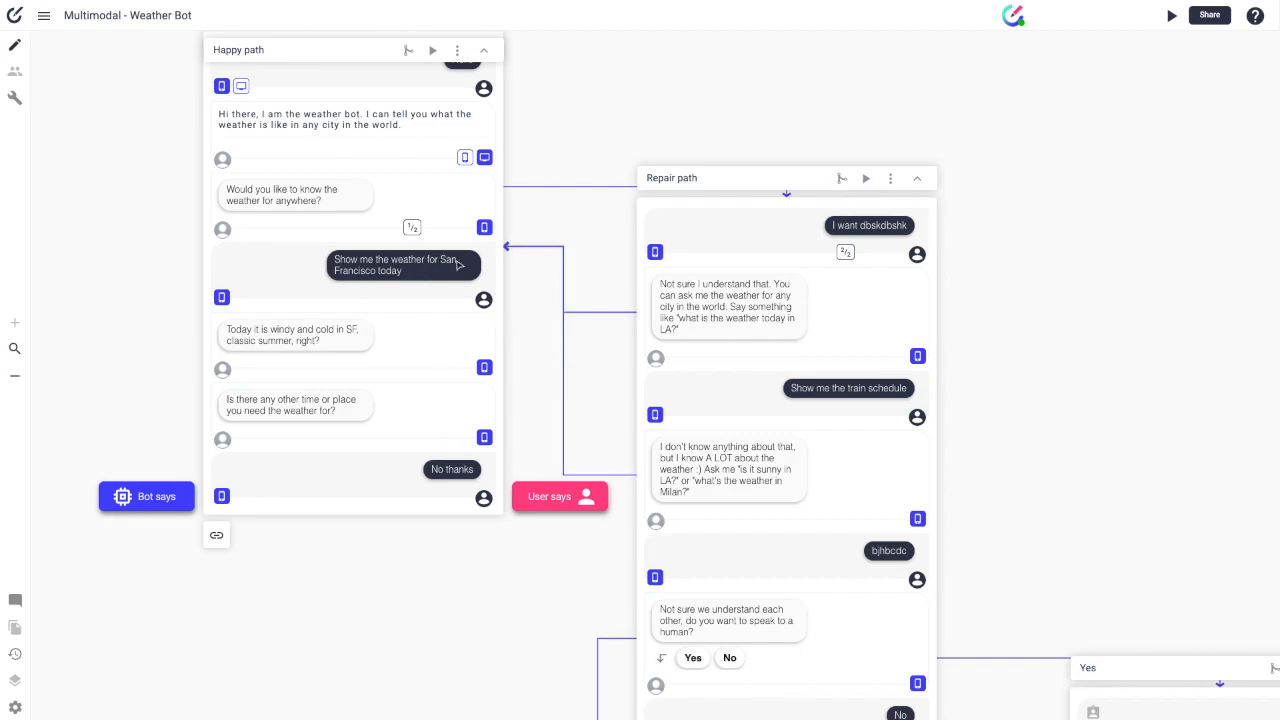
pyautogui.scroll(-2, 726, 539)
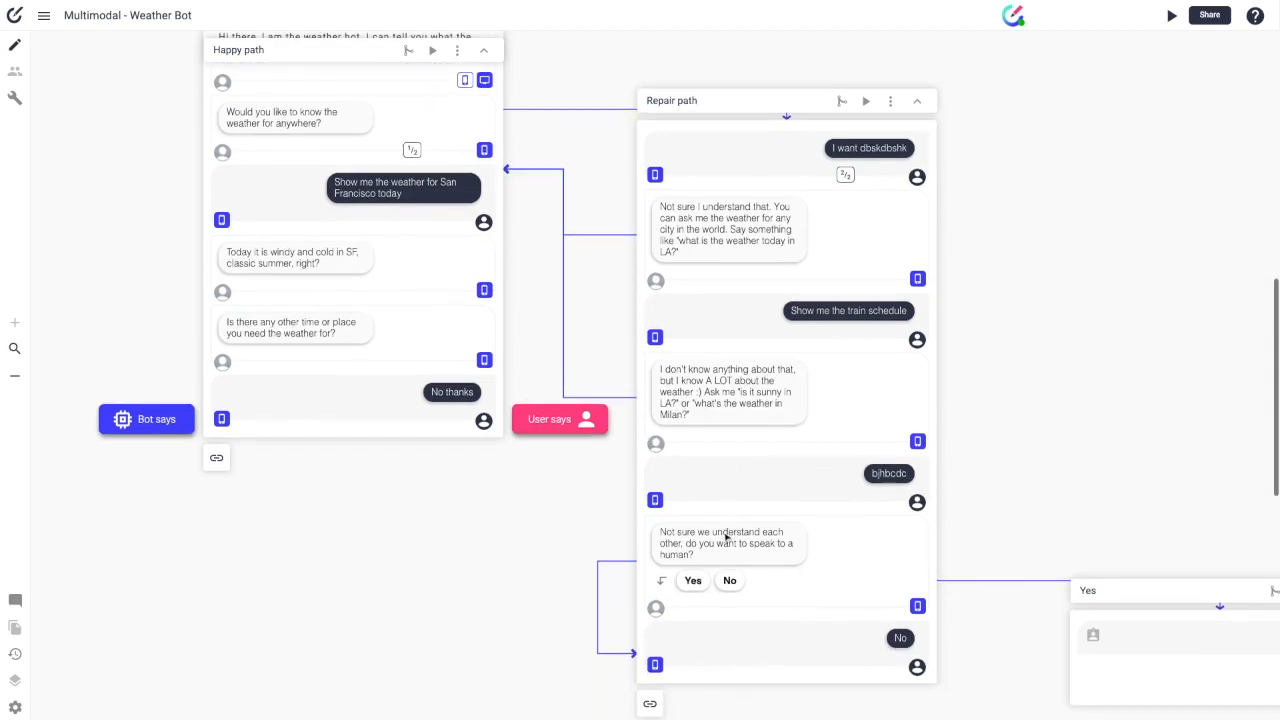
pyautogui.hscroll(3, 988, 537)
pyautogui.hscroll(1, 990, 537)
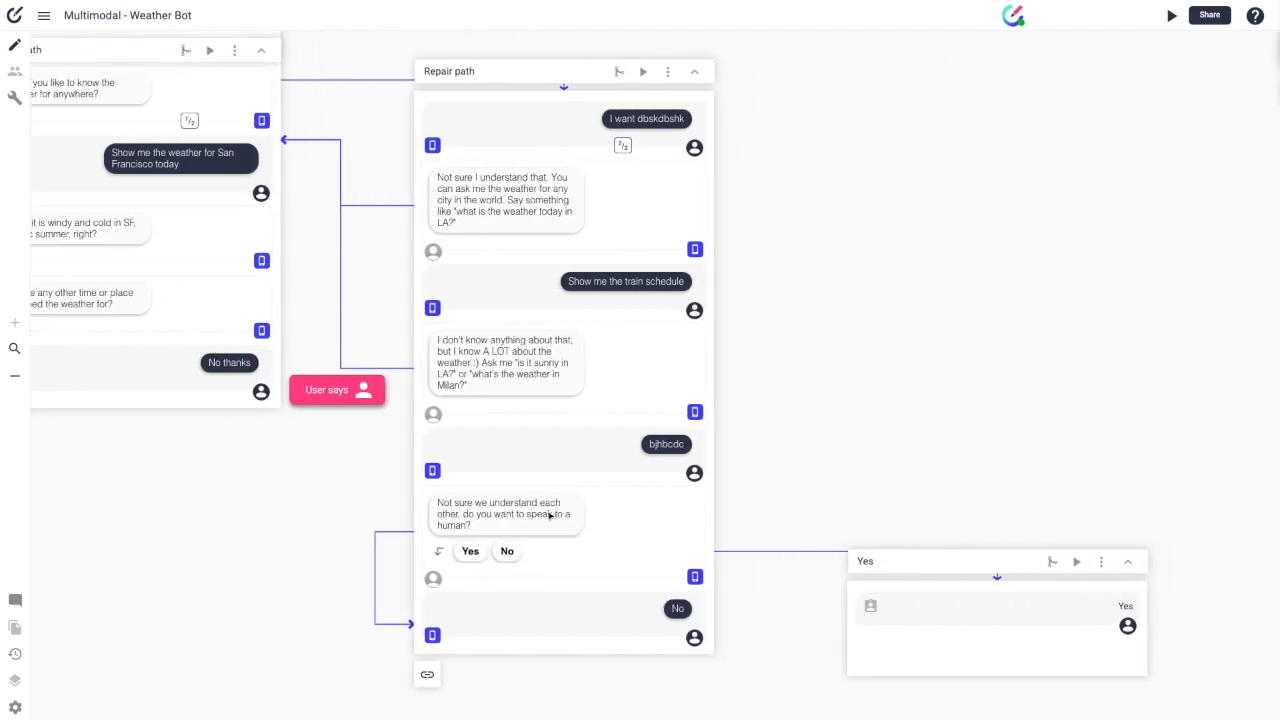
pyautogui.click(751, 551)
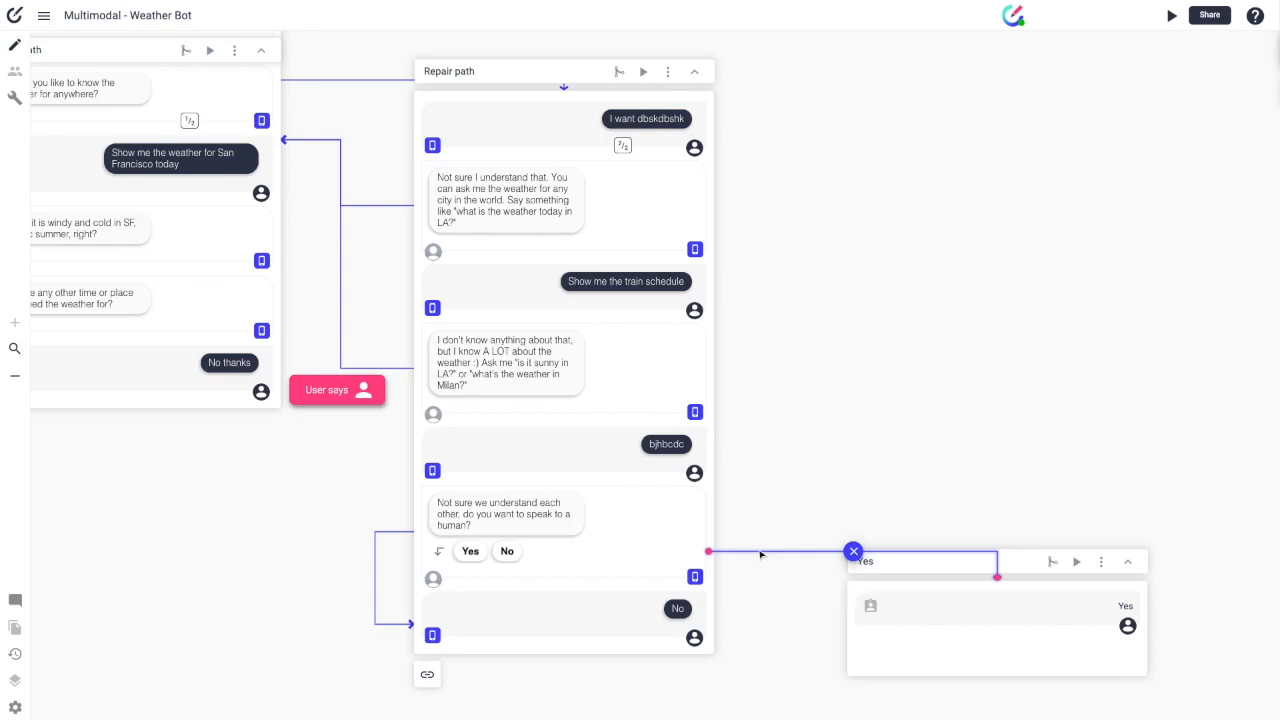
pyautogui.click(833, 564)
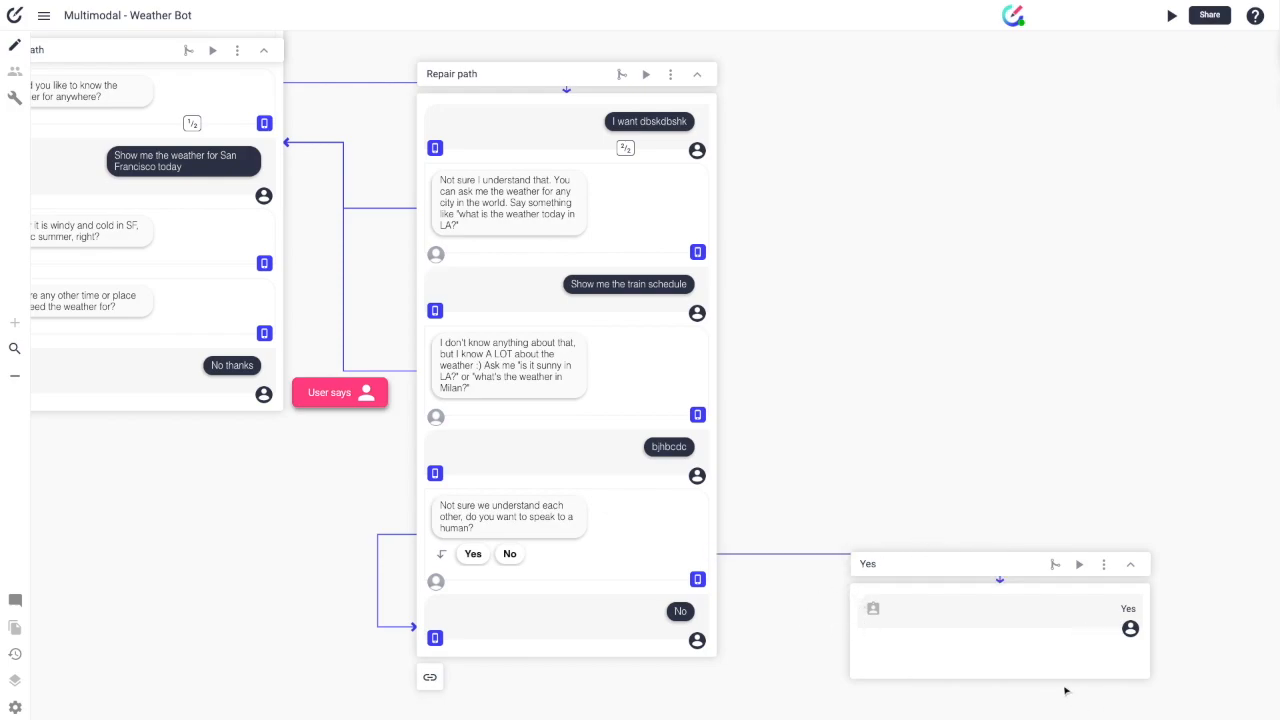
pyautogui.hscroll(-4, 563, 434)
pyautogui.scroll(2, 540, 428)
pyautogui.scroll(2, 626, 200)
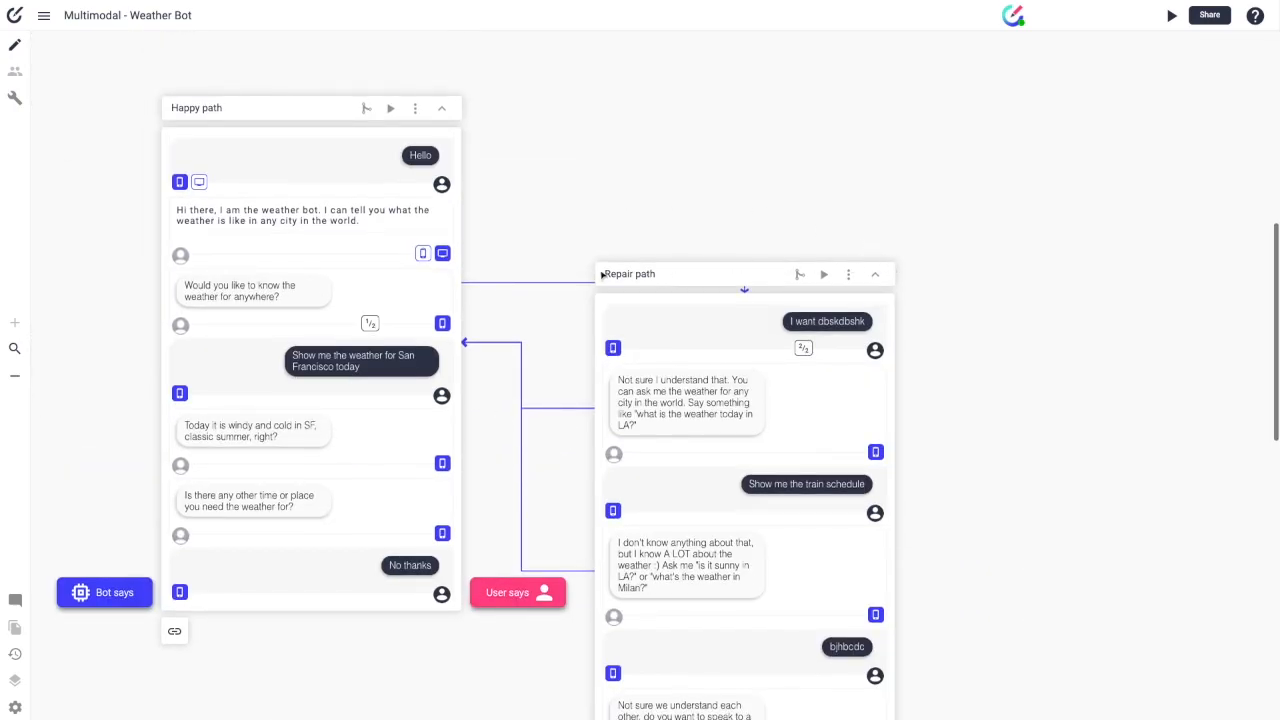
pyautogui.hscroll(1, 803, 275)
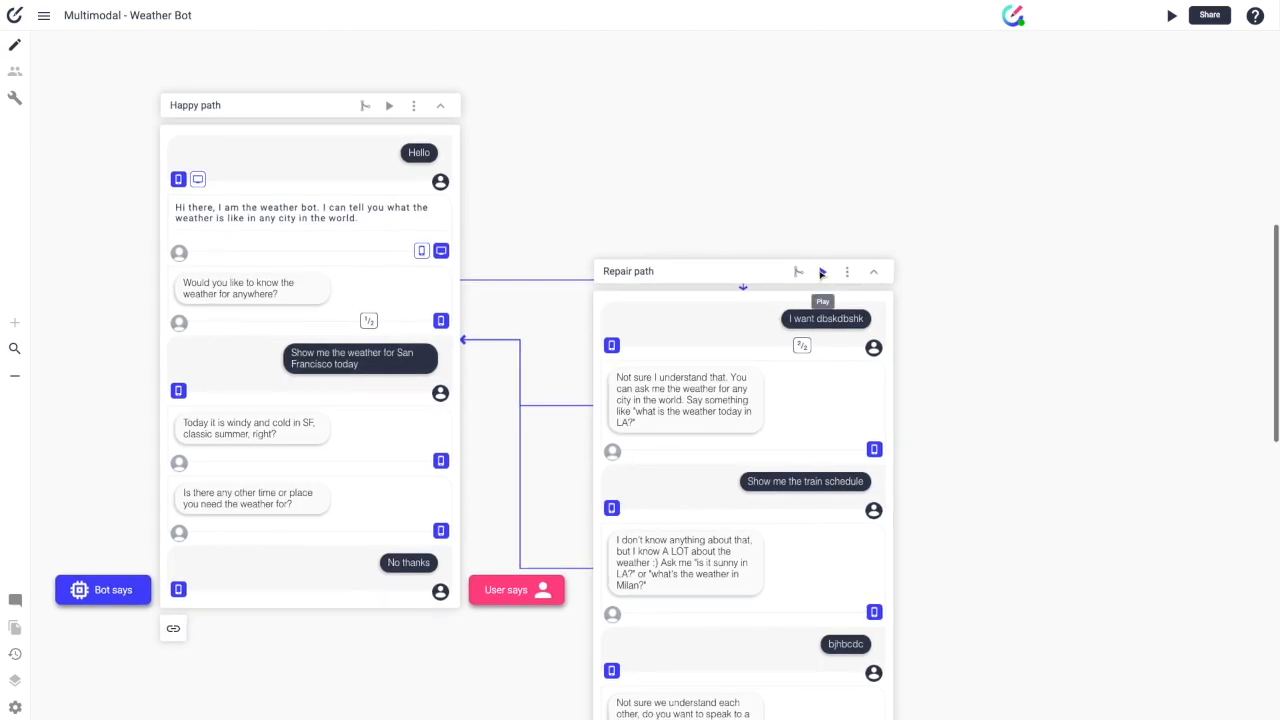
pyautogui.click(846, 275)
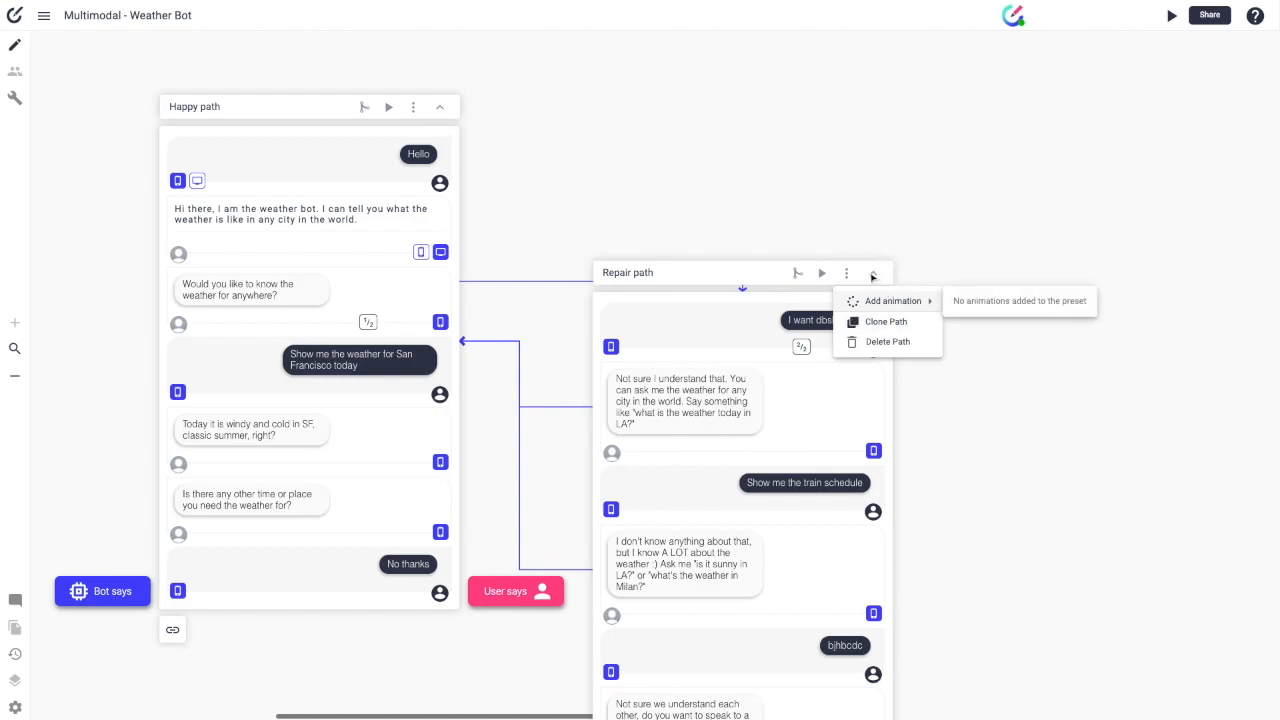
pyautogui.click(875, 277)
pyautogui.click(875, 274)
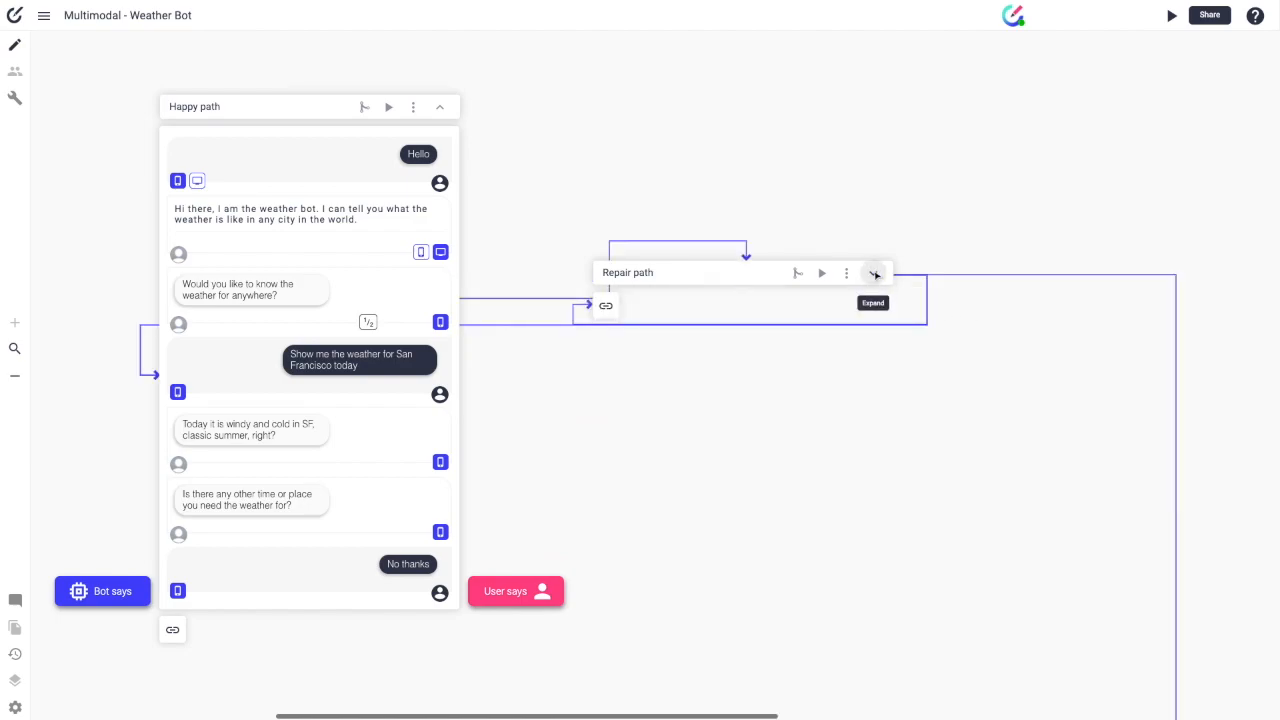
pyautogui.click(875, 274)
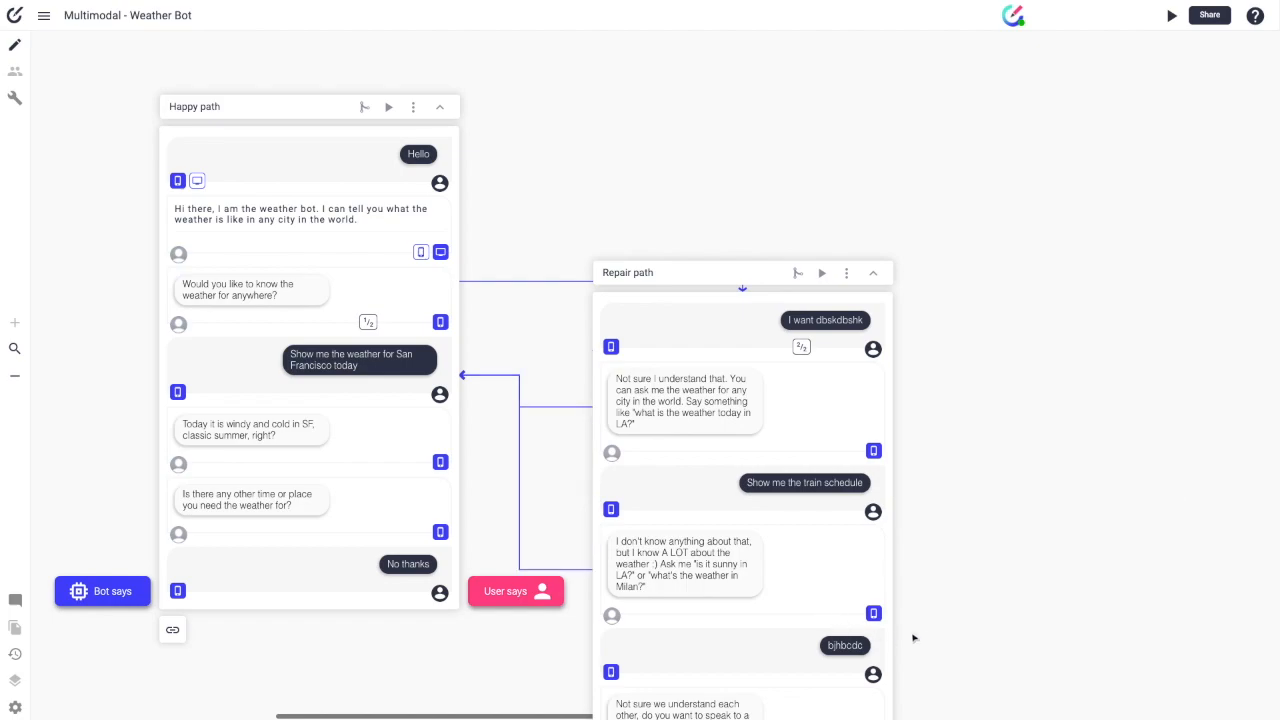
pyautogui.scroll(-5, 1003, 541)
pyautogui.hscroll(5, 1063, 528)
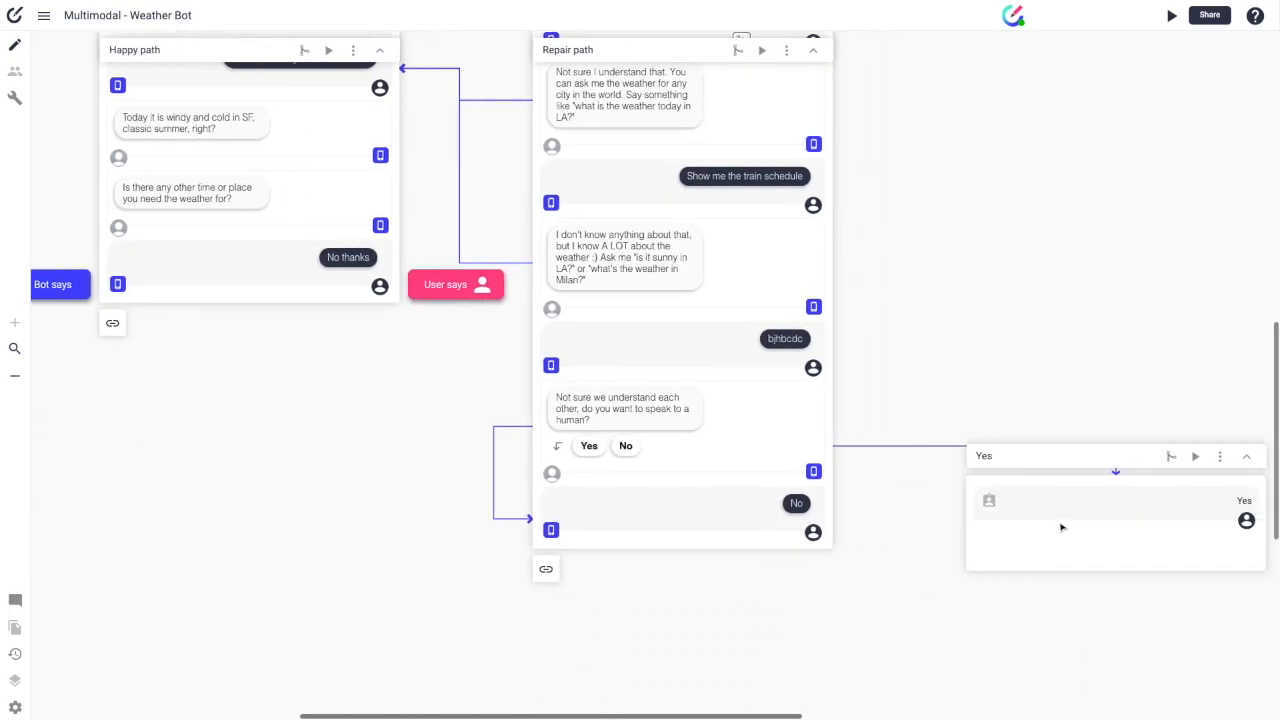
pyautogui.click(1058, 457)
pyautogui.click(1059, 458)
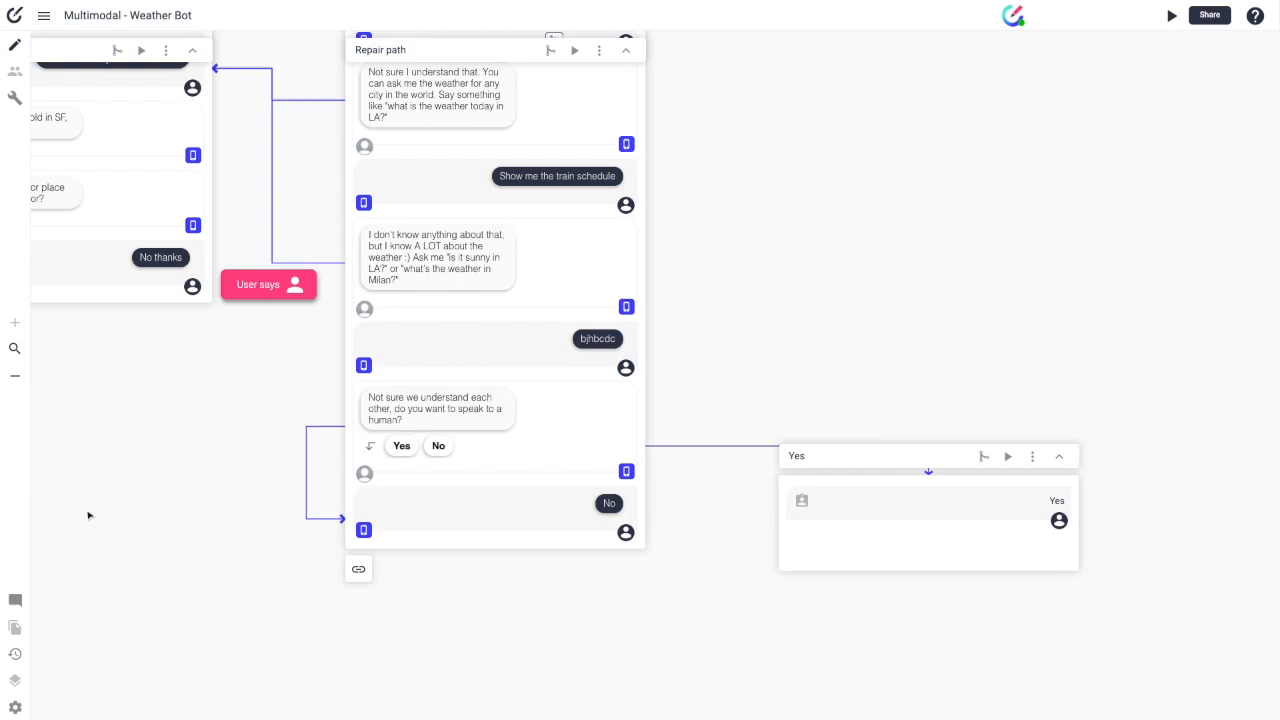
pyautogui.hscroll(-3, 94, 514)
pyautogui.scroll(3, 113, 512)
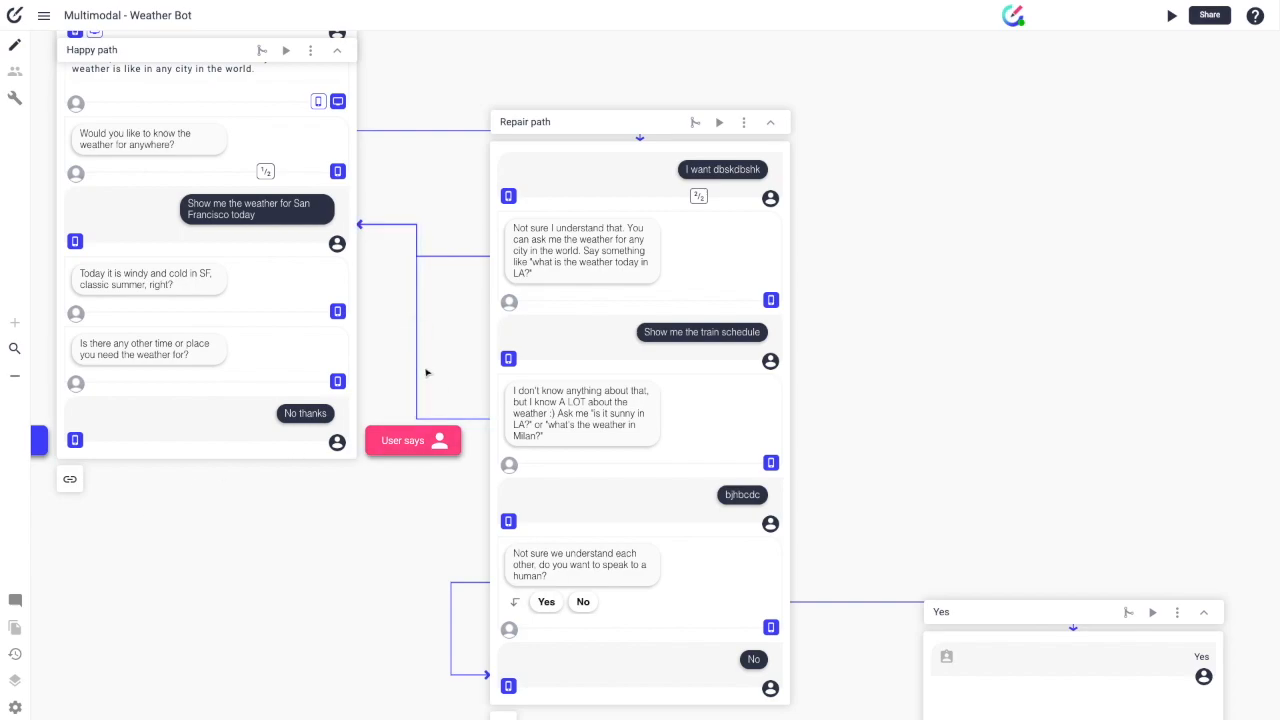
# Step: Create a new path linked from the Repair path's No reply, then open that No reply
pyautogui.moveTo(421, 374)
pyautogui.click(52, 15)
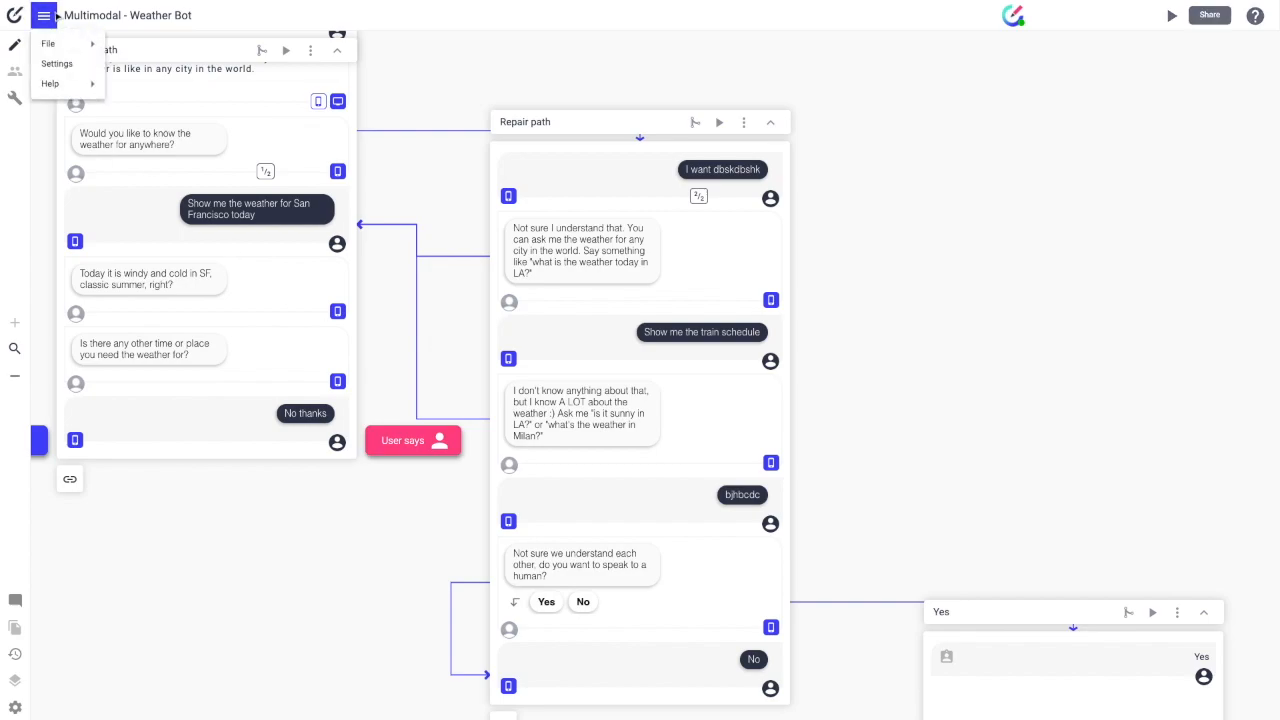
pyautogui.moveTo(62, 48)
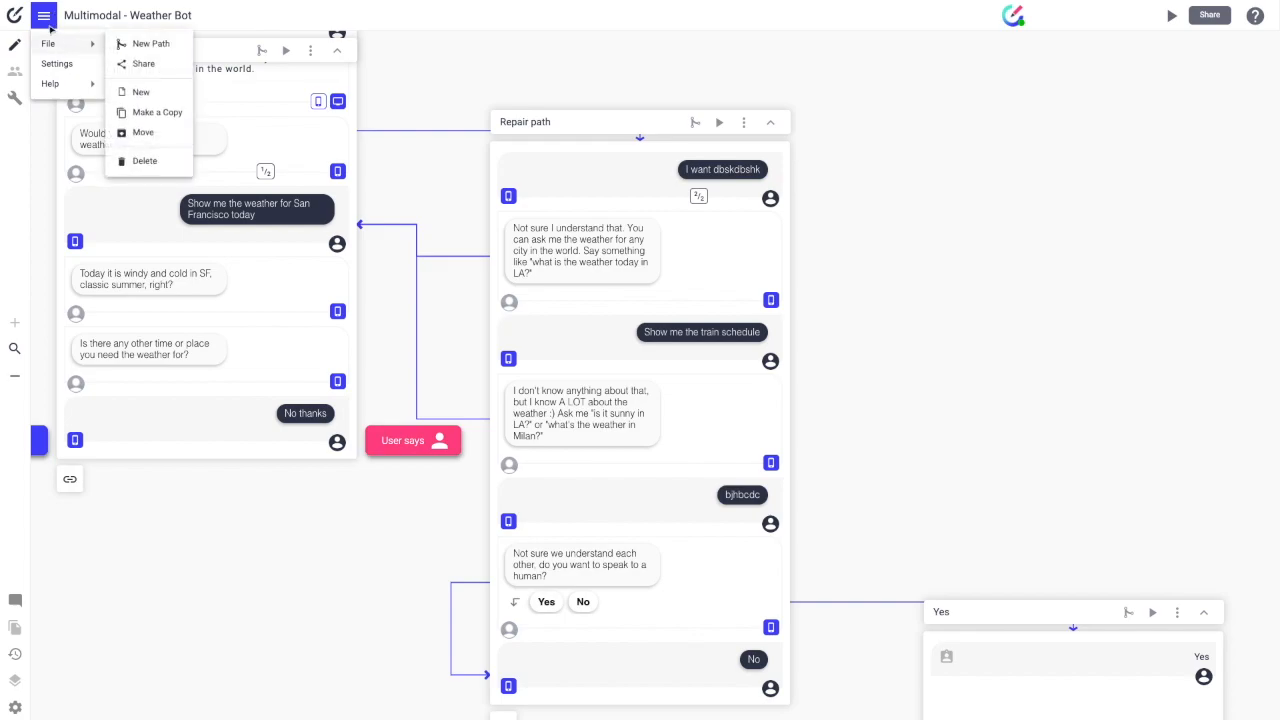
pyautogui.click(45, 17)
pyautogui.scroll(3, 740, 152)
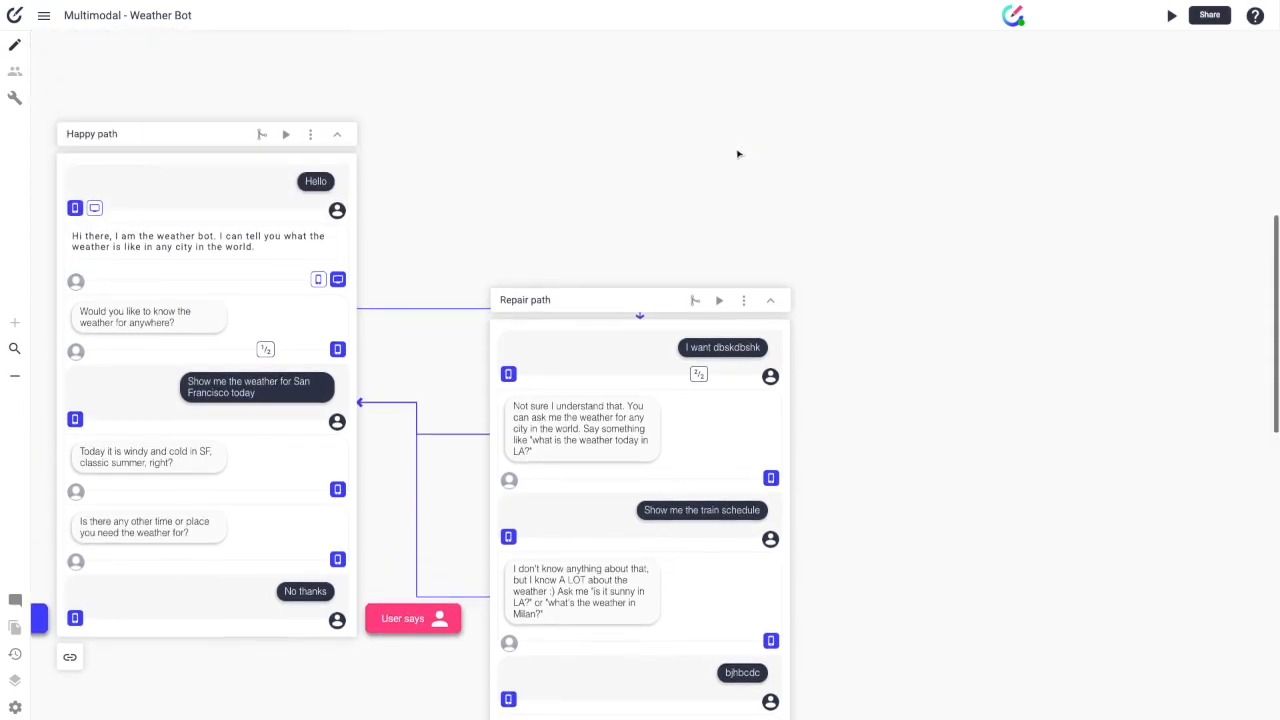
pyautogui.hscroll(-2, 750, 158)
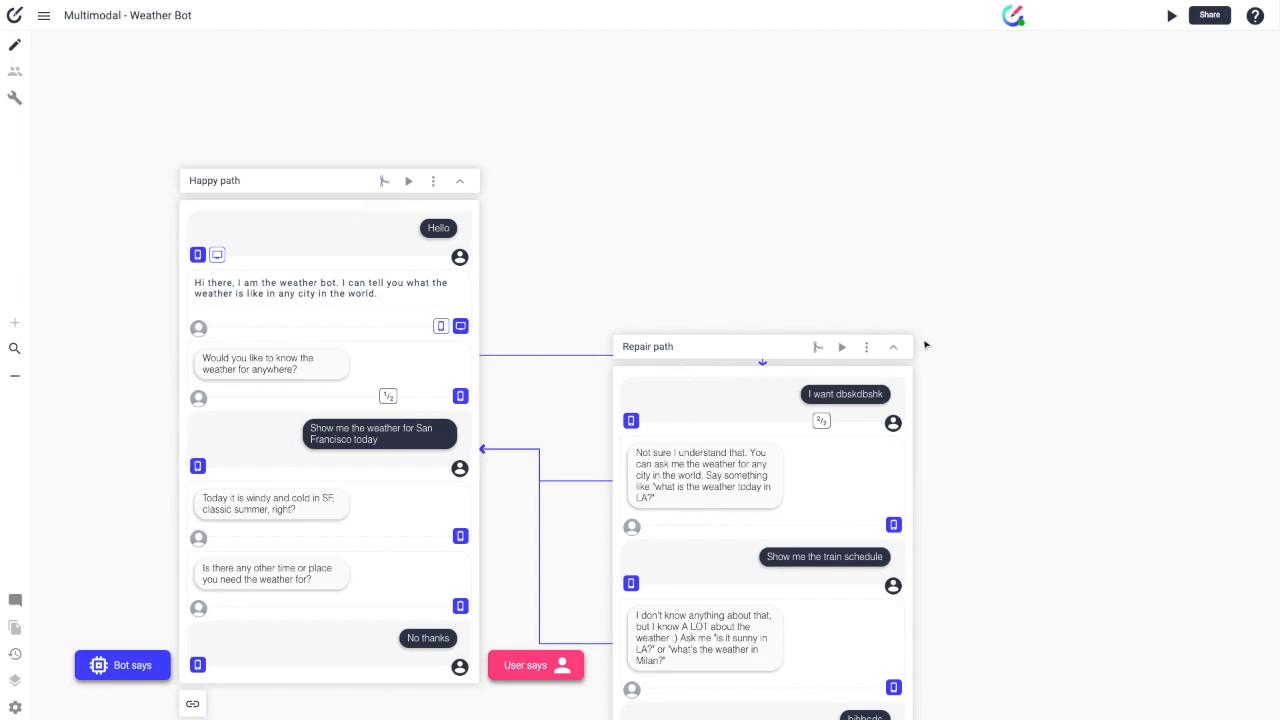
pyautogui.click(818, 350)
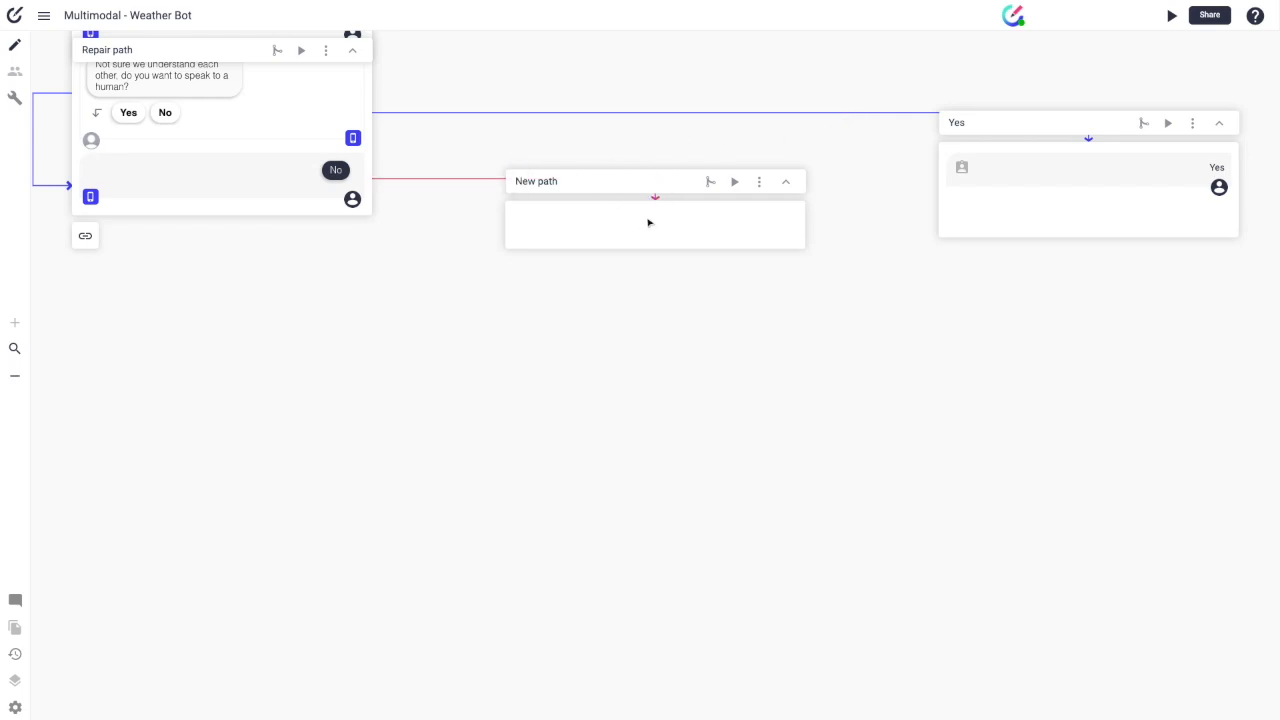
pyautogui.moveTo(428, 181)
pyautogui.click(736, 182)
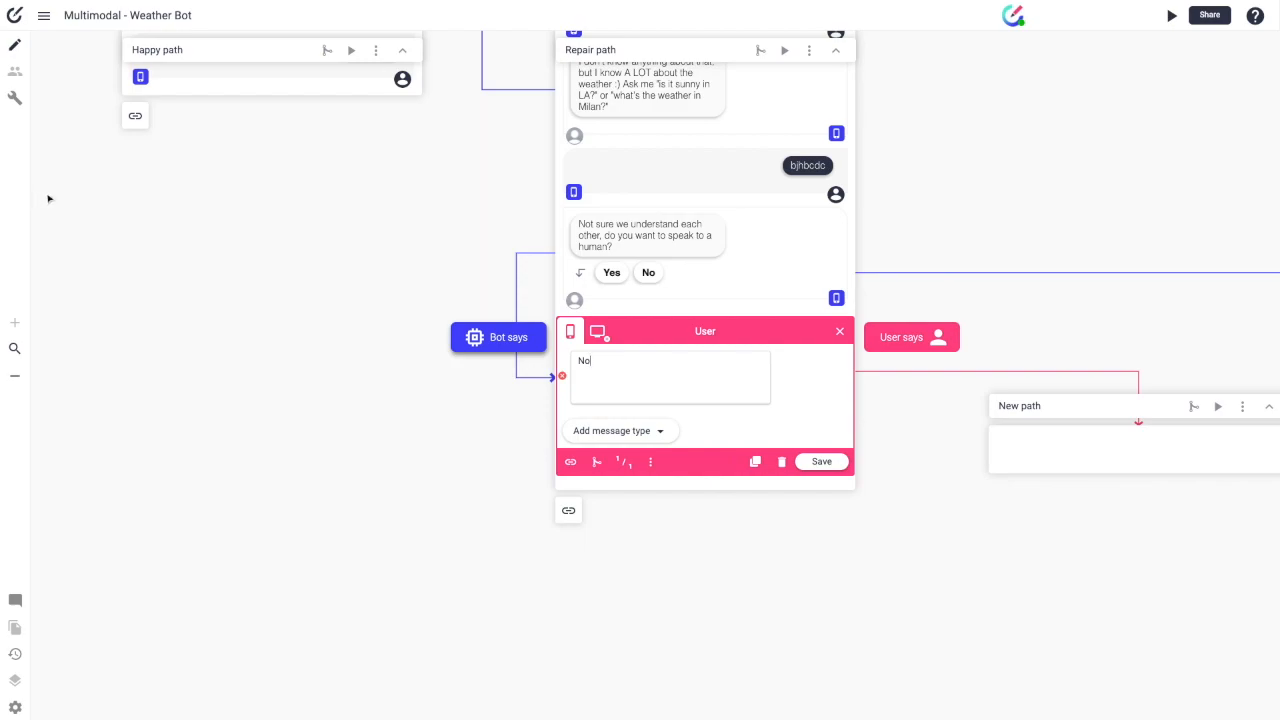
# Step: Close the No reply editor, leaving 'No' unchanged, and switch on commenting mode
pyautogui.click(841, 334)
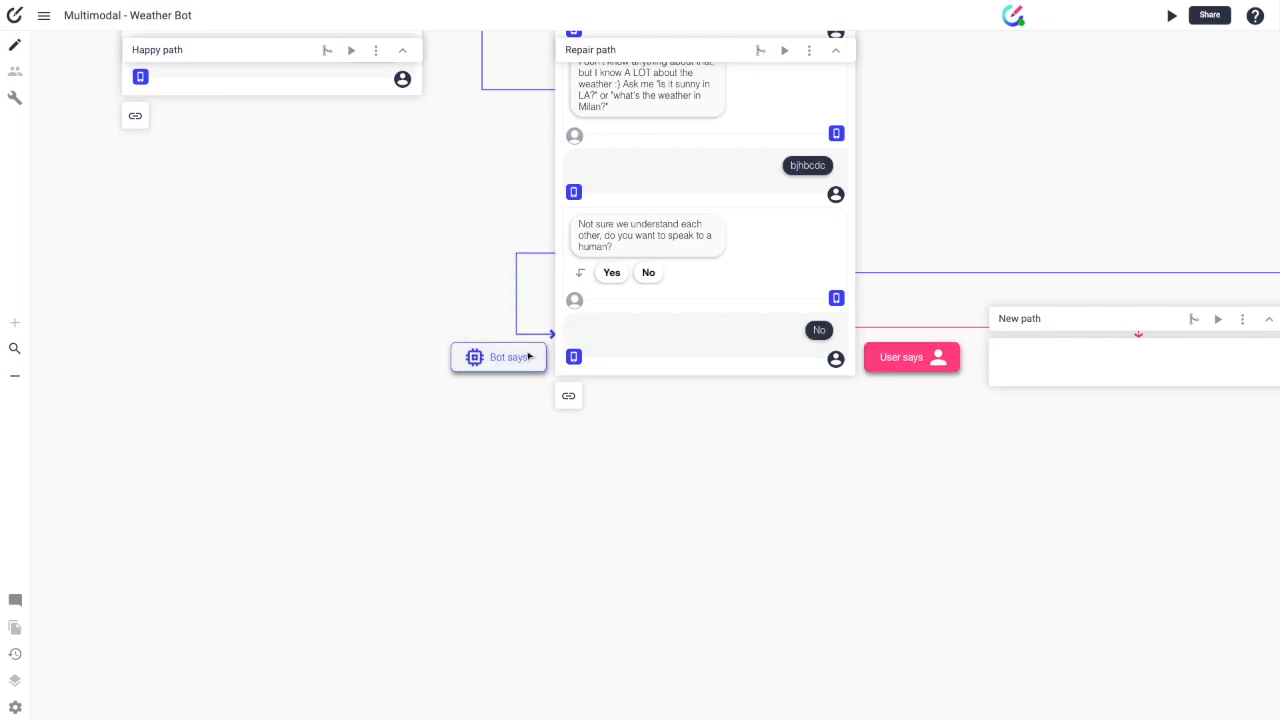
pyautogui.scroll(4, 714, 320)
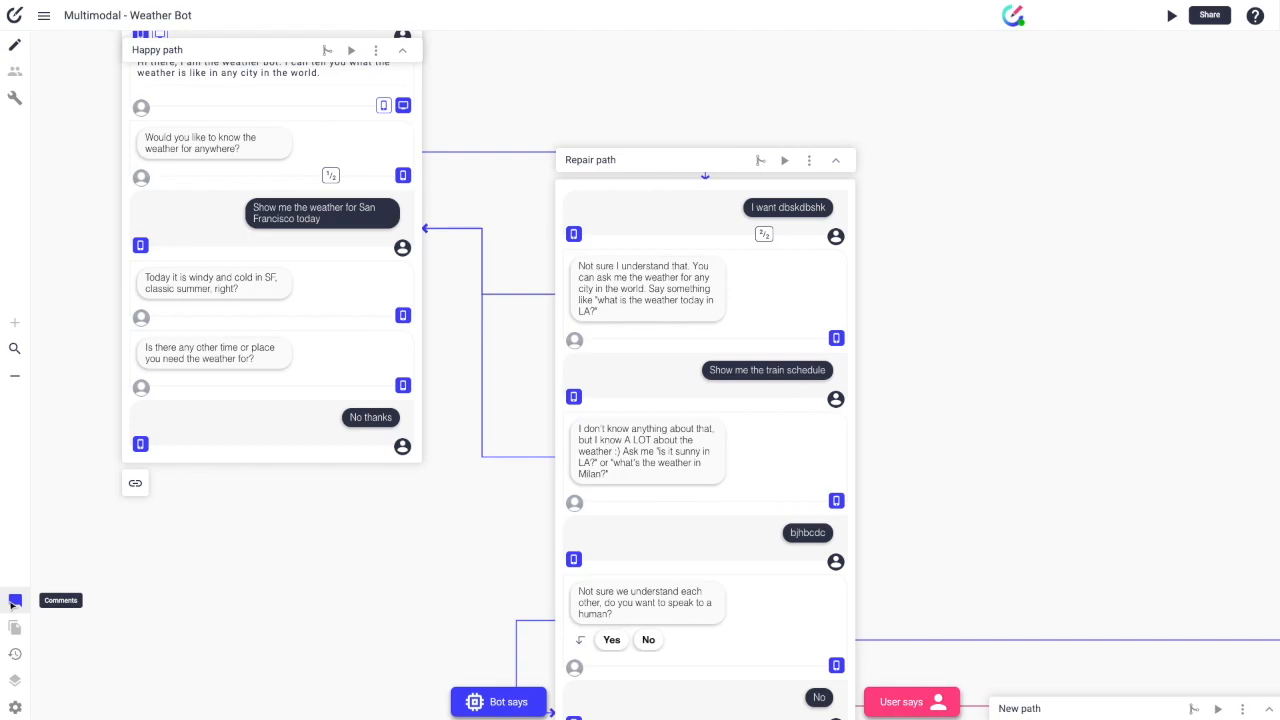
pyautogui.click(15, 600)
pyautogui.scroll(2, 206, 443)
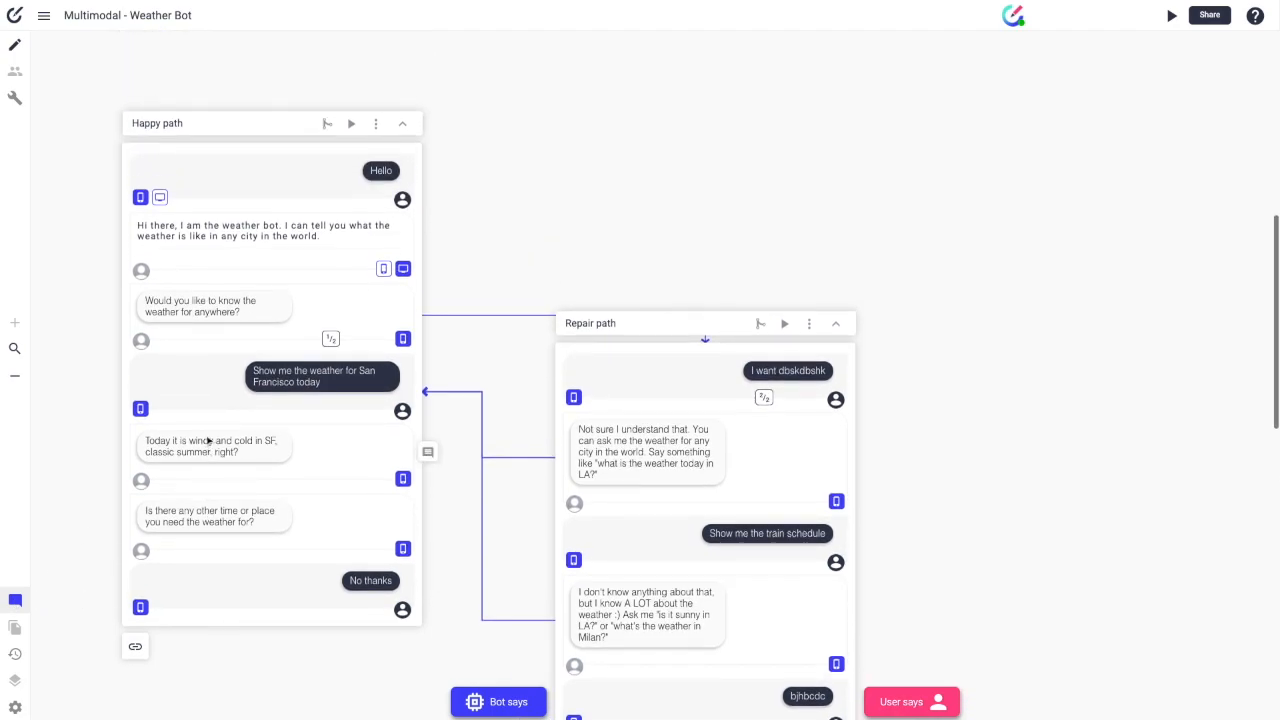
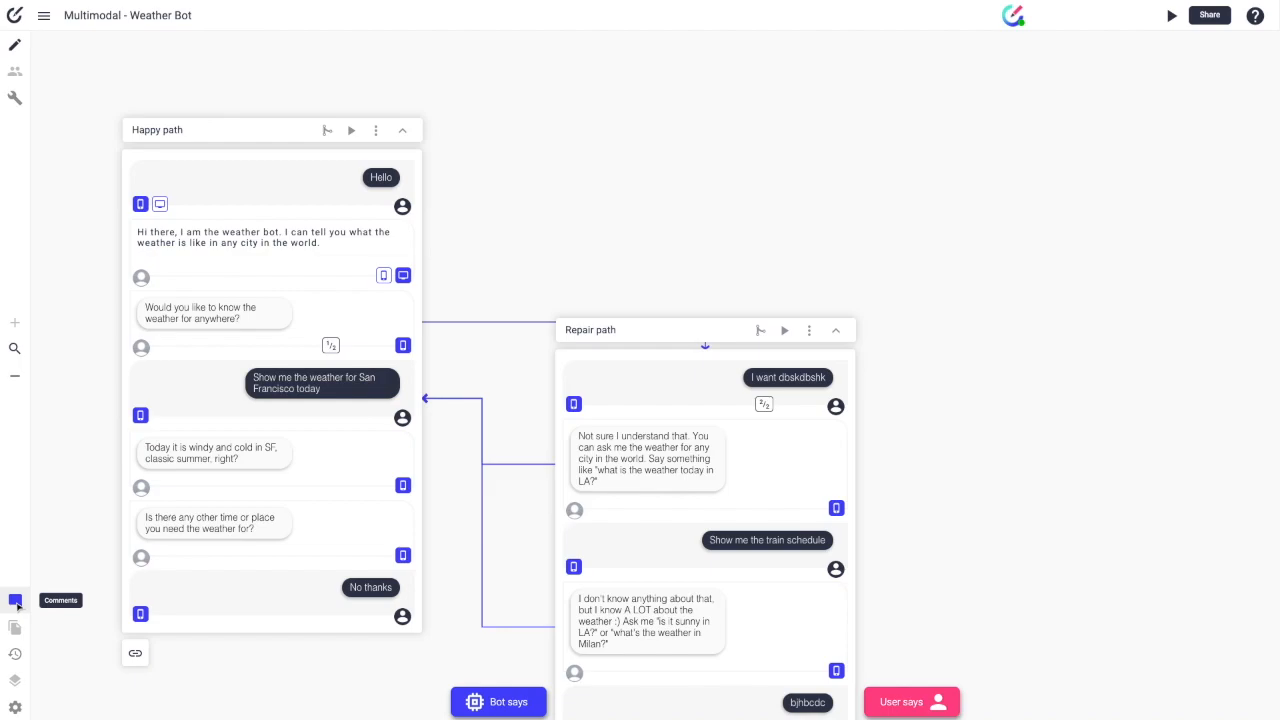
# Step: Post the comment 'More variations would be better' on the Happy path greeting bubble
pyautogui.click(15, 601)
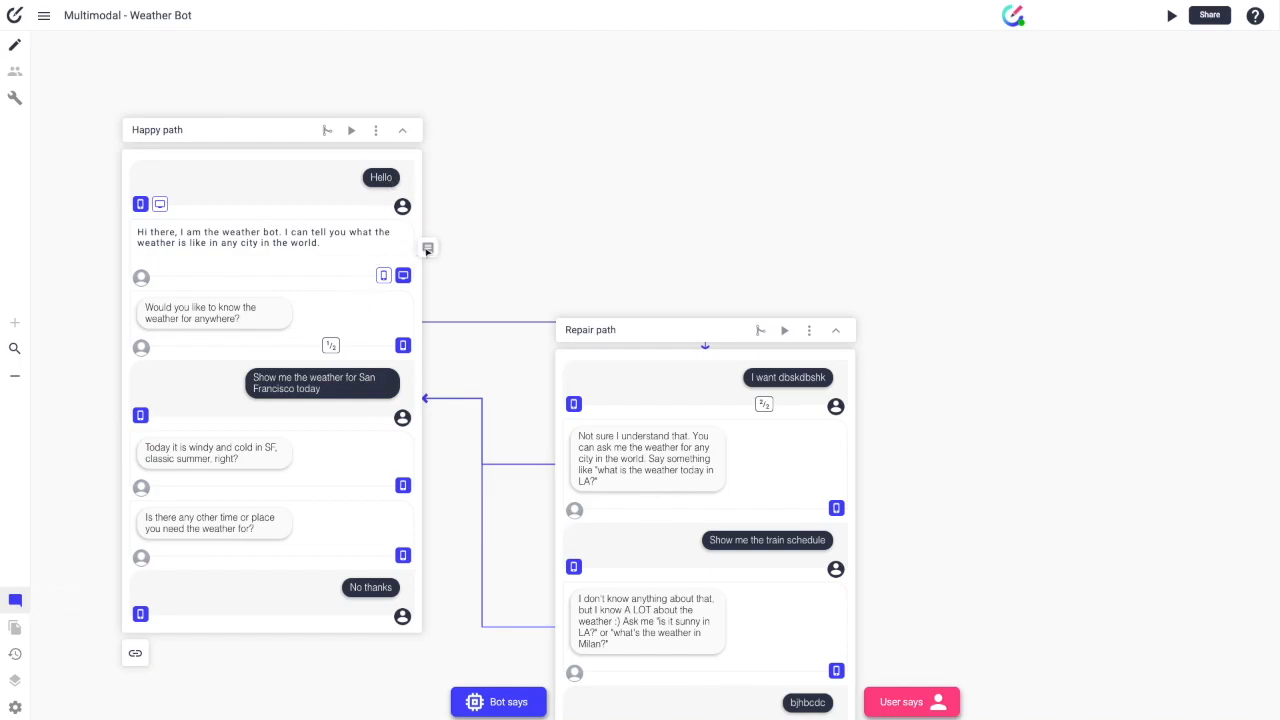
pyautogui.click(428, 247)
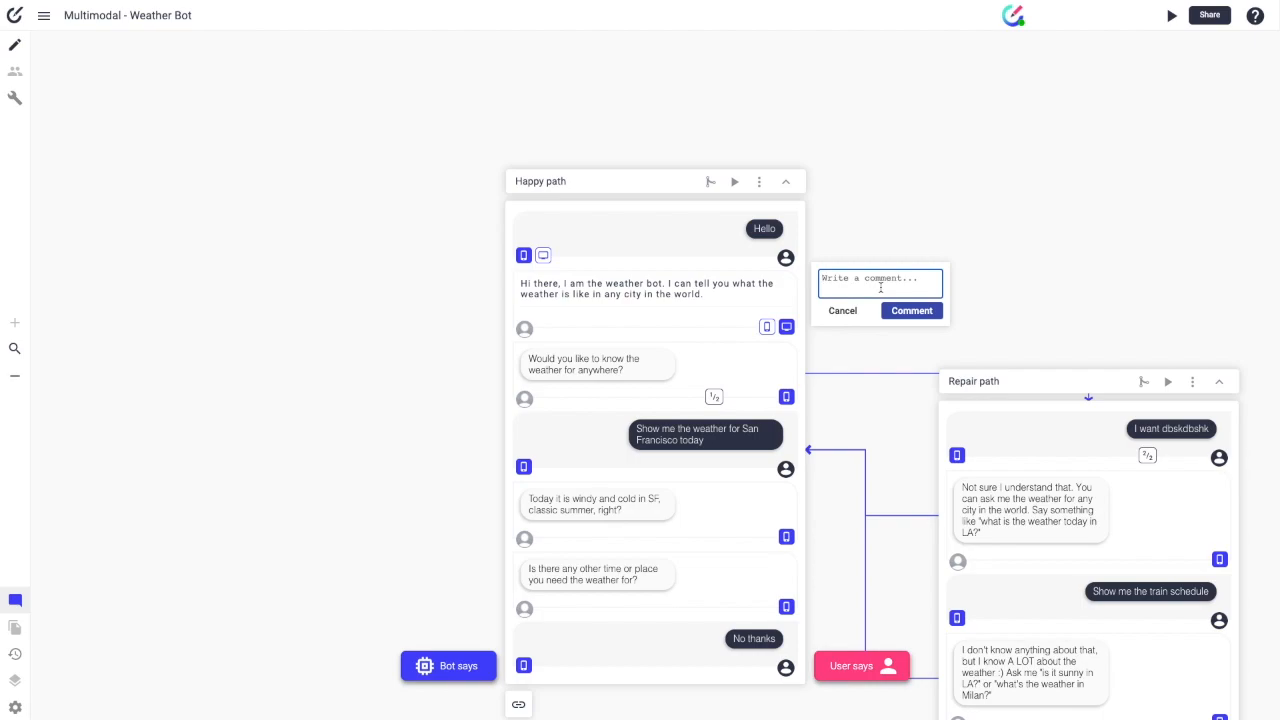
pyautogui.write('More variations would be better')
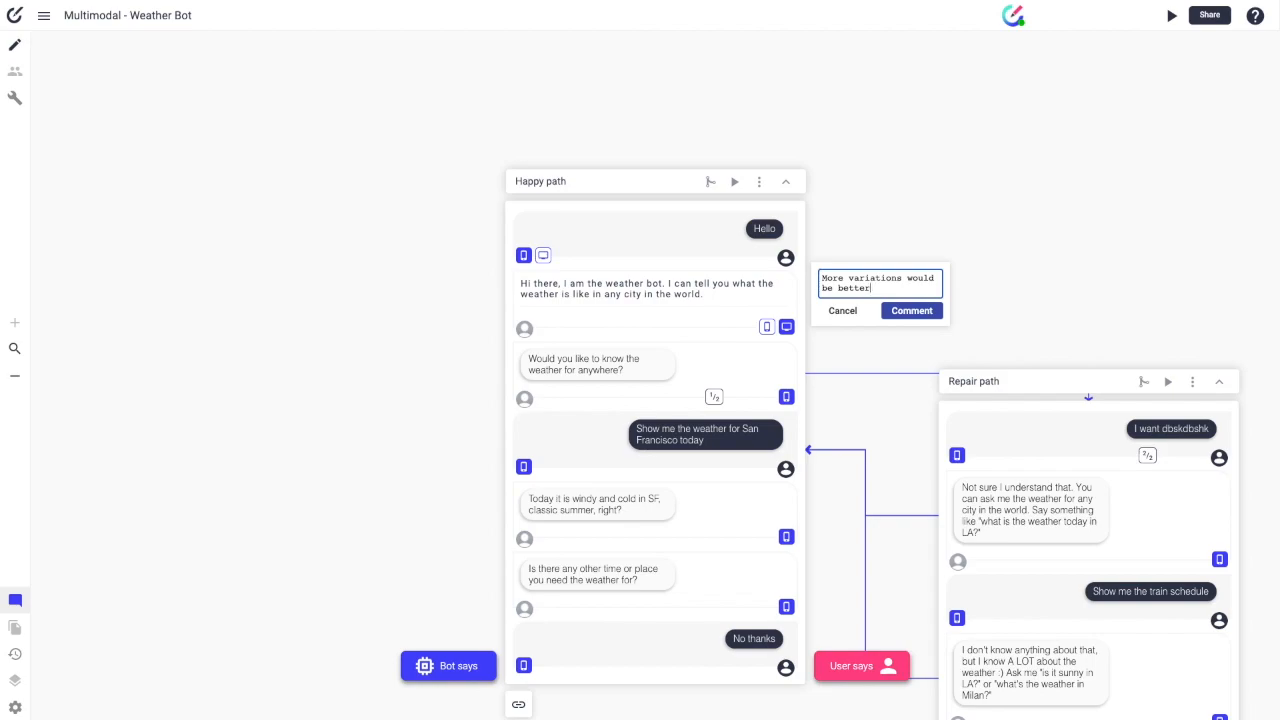
pyautogui.click(918, 311)
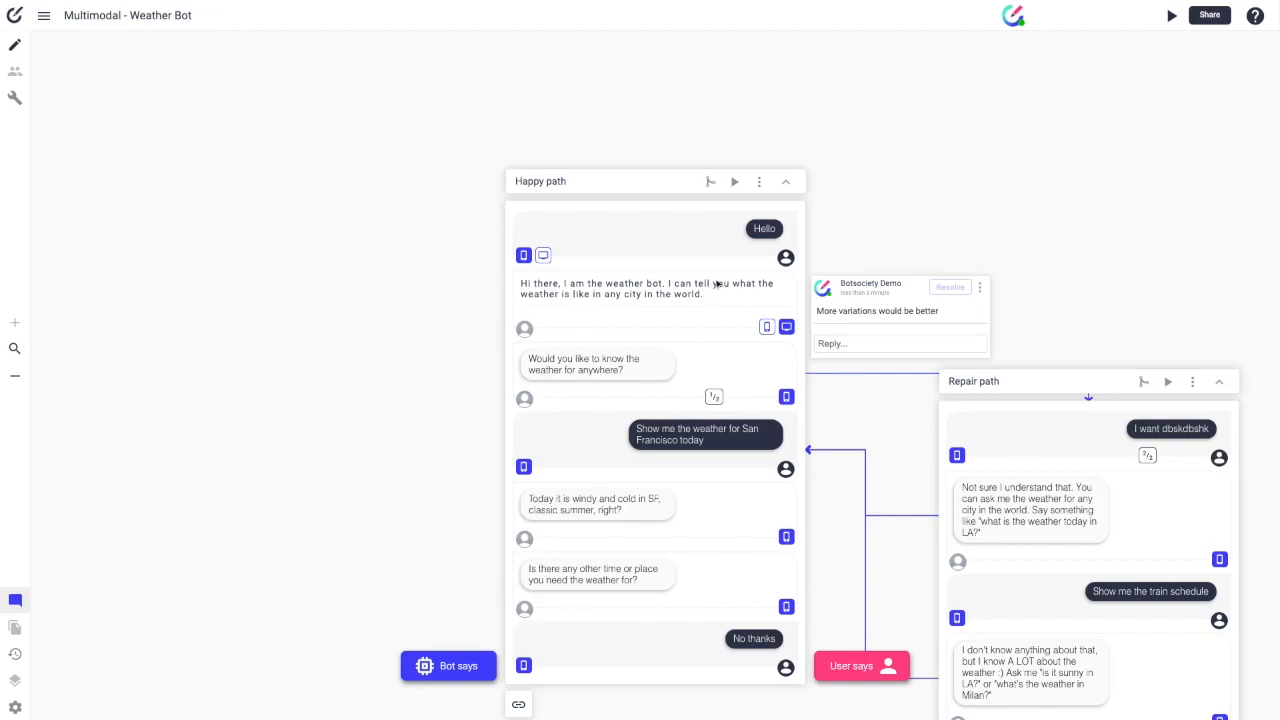
pyautogui.scroll(1, 761, 254)
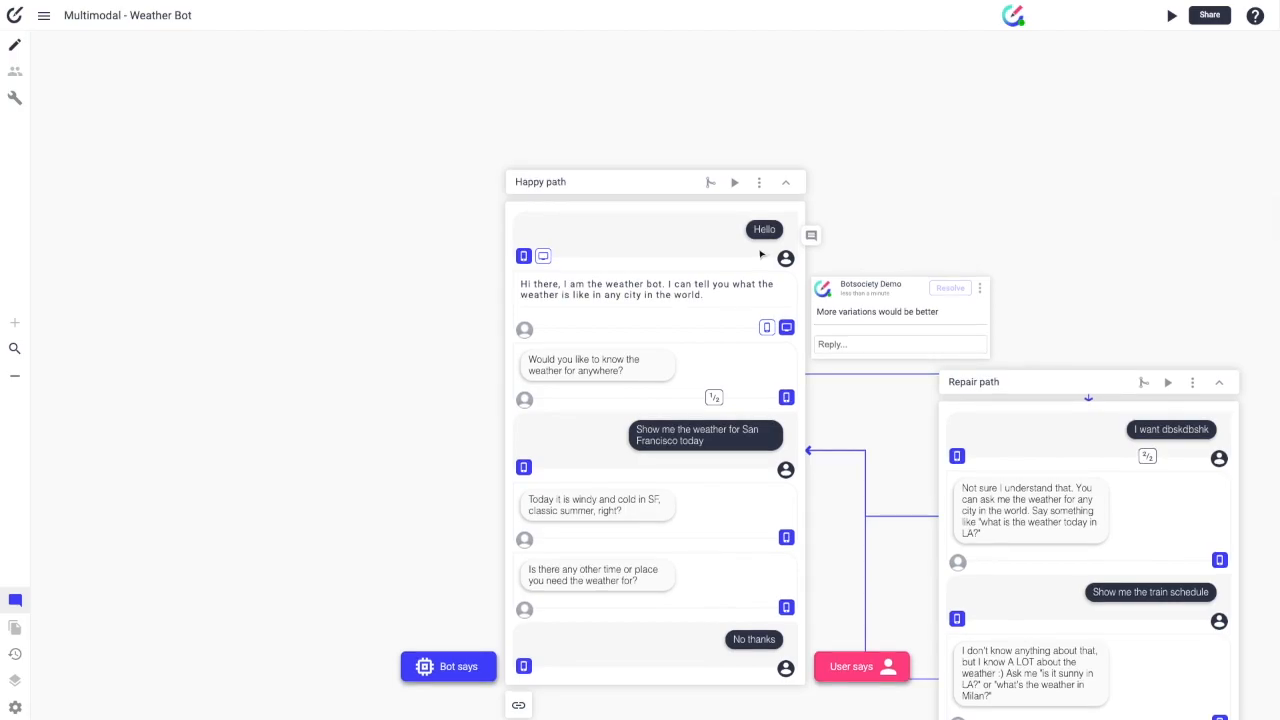
pyautogui.hscroll(-3, 761, 254)
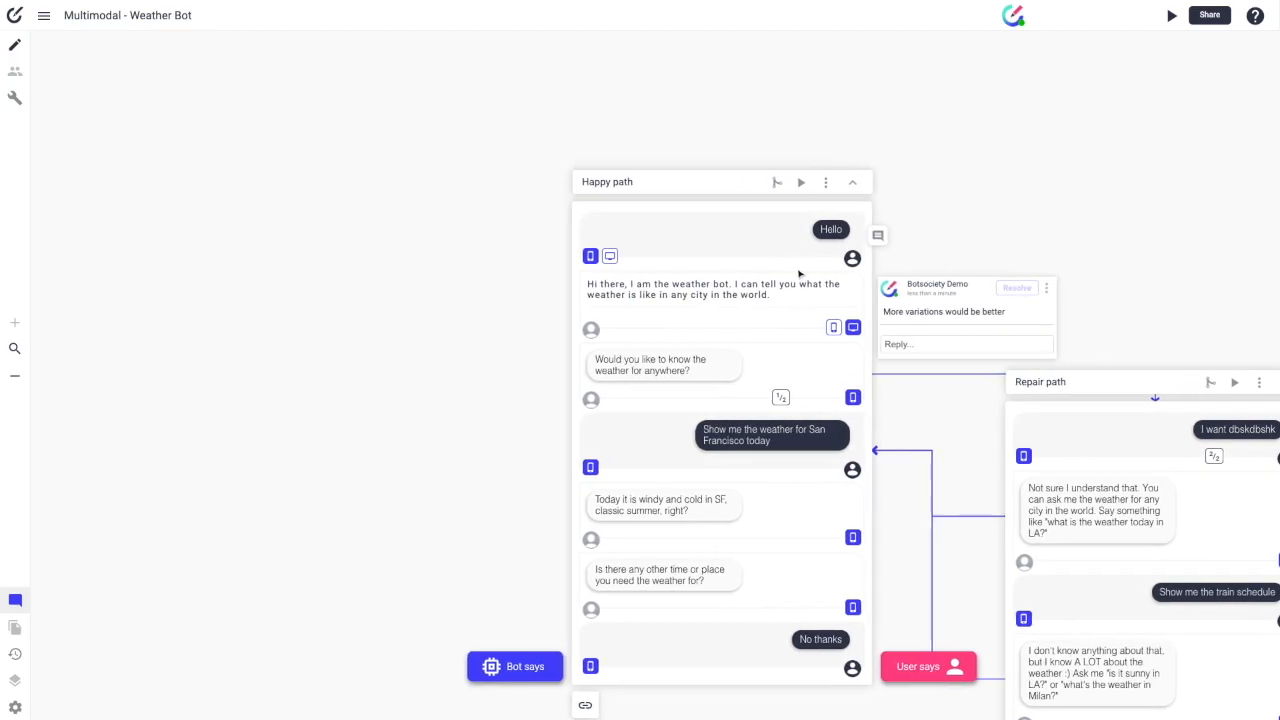
pyautogui.hscroll(6, 800, 271)
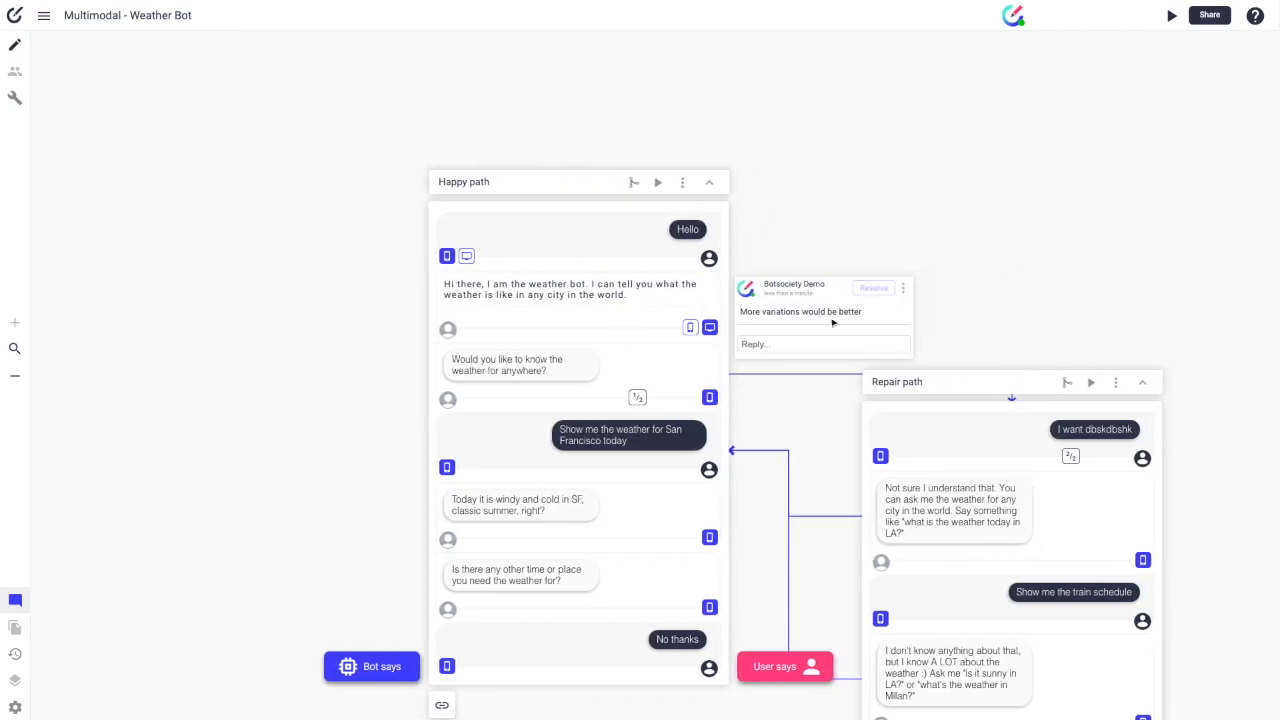
pyautogui.click(903, 290)
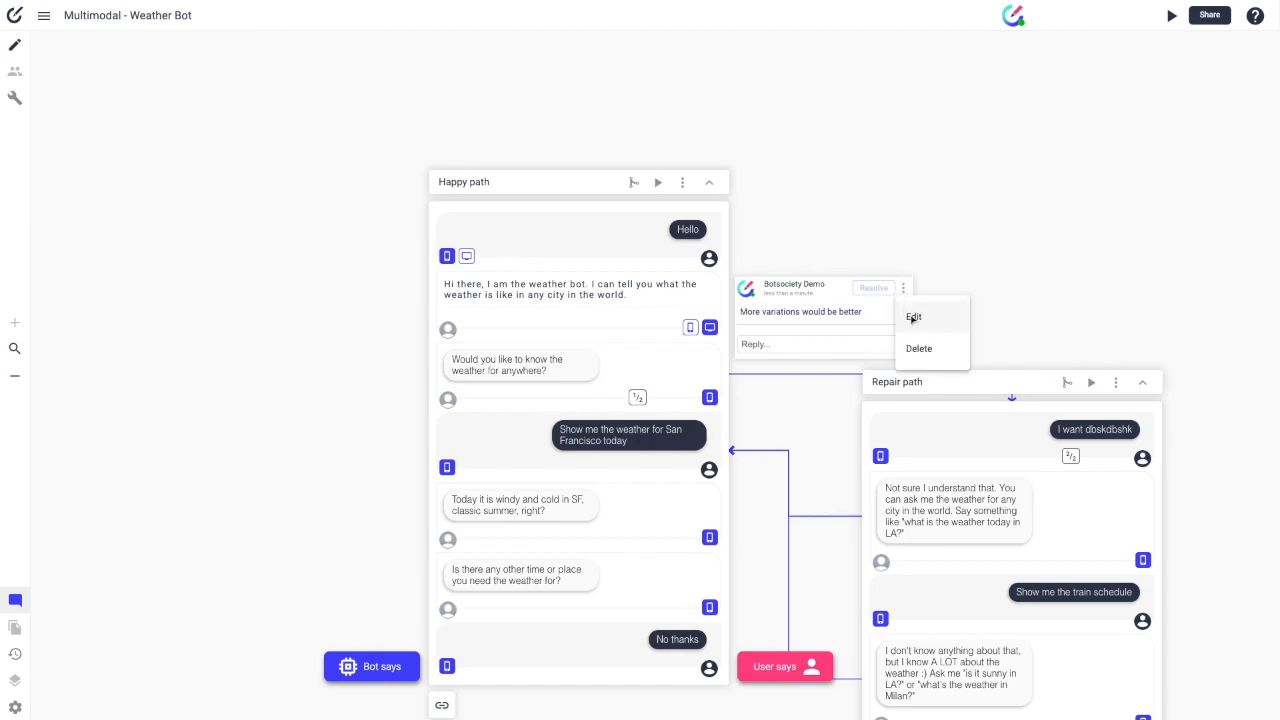
pyautogui.click(851, 318)
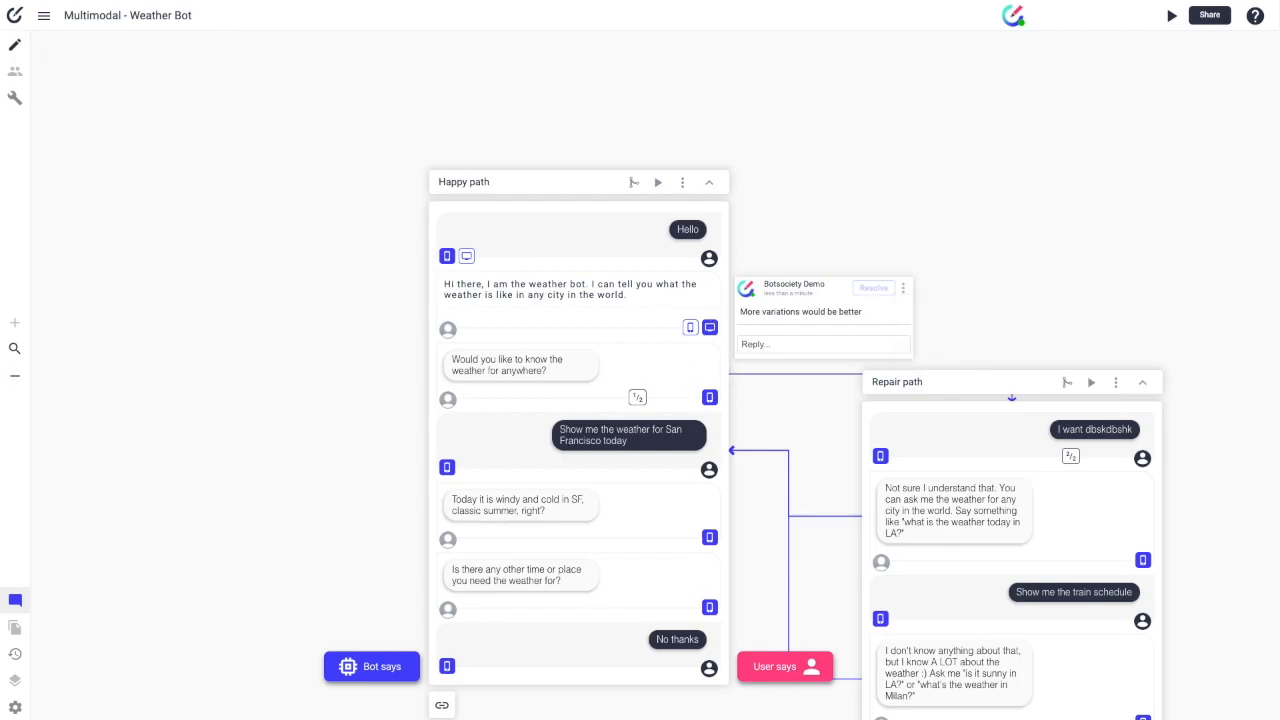
pyautogui.click(16, 600)
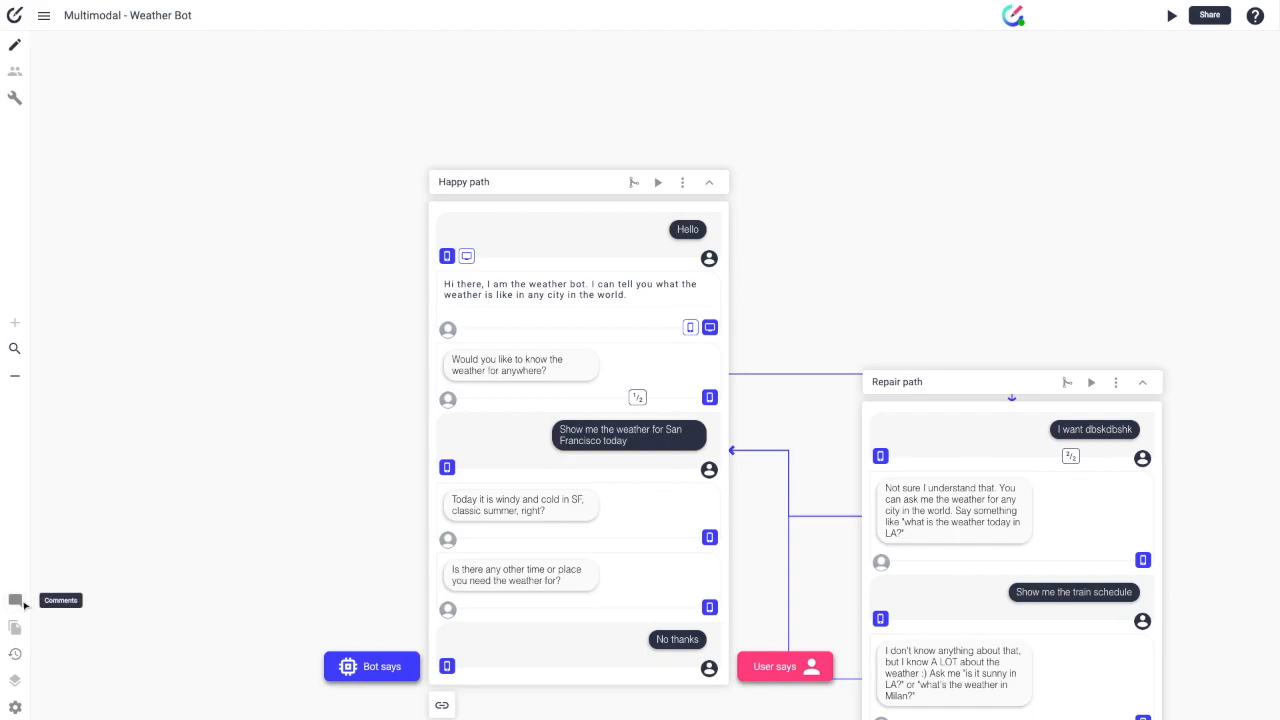
pyautogui.click(22, 602)
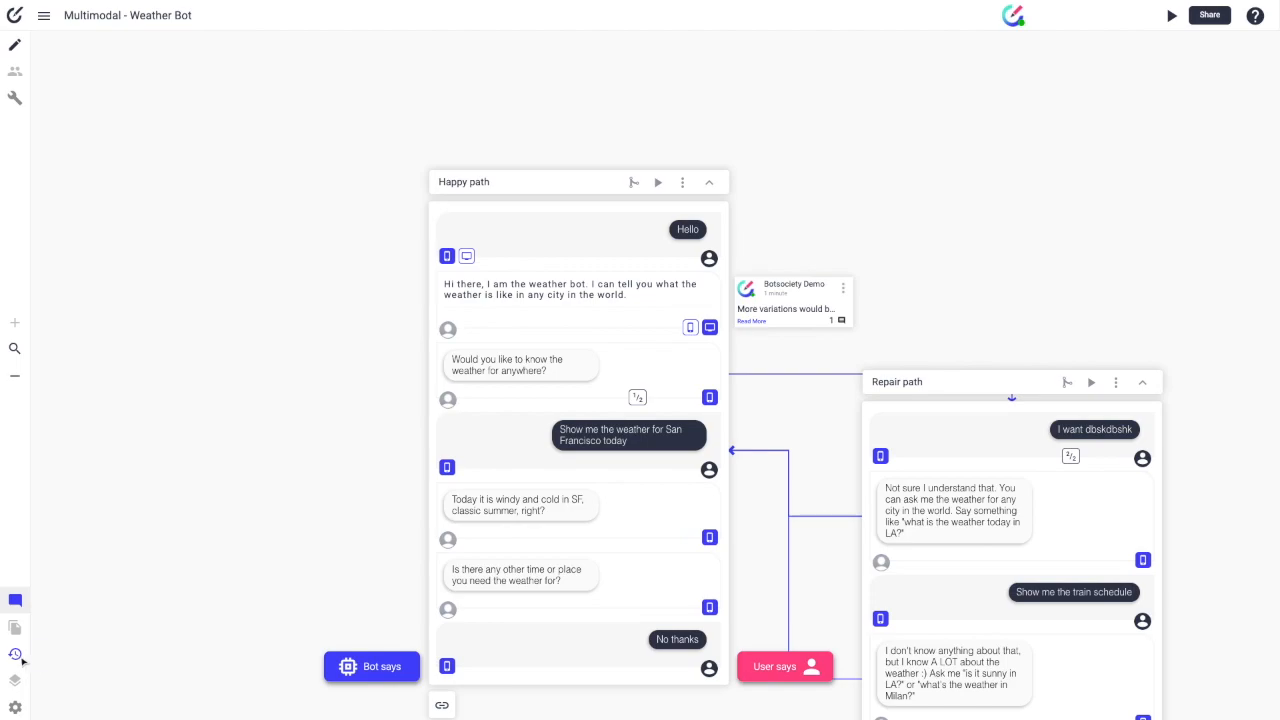
# Step: Open Revision History, showing the 3:10 PM and 2:58 PM versions from 06/29/2020
pyautogui.scroll(-1, 475, 567)
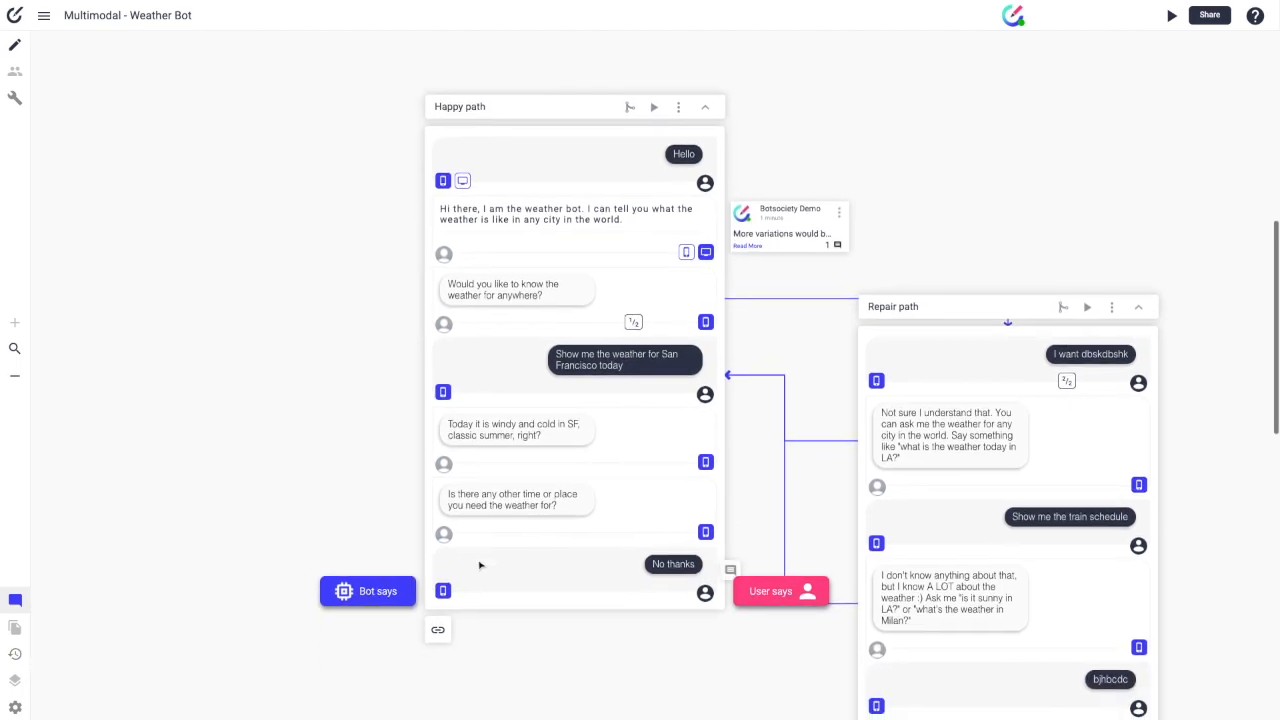
pyautogui.hscroll(1, 485, 567)
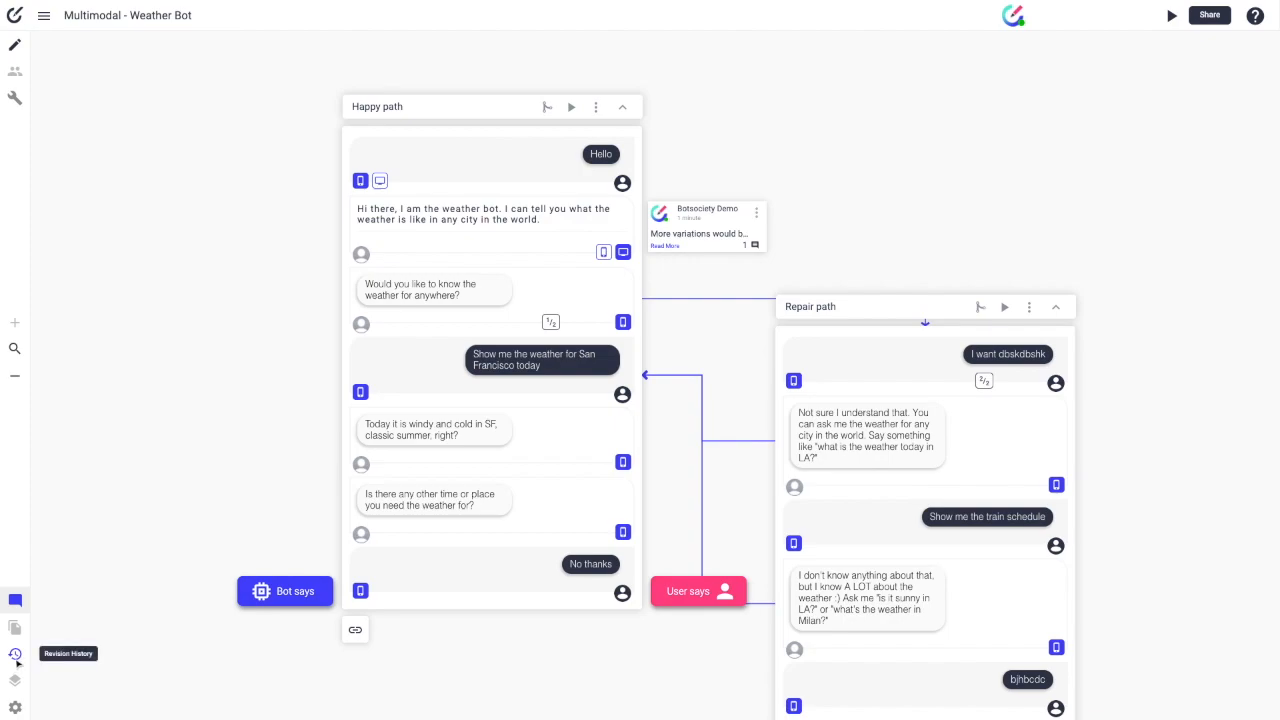
pyautogui.click(15, 656)
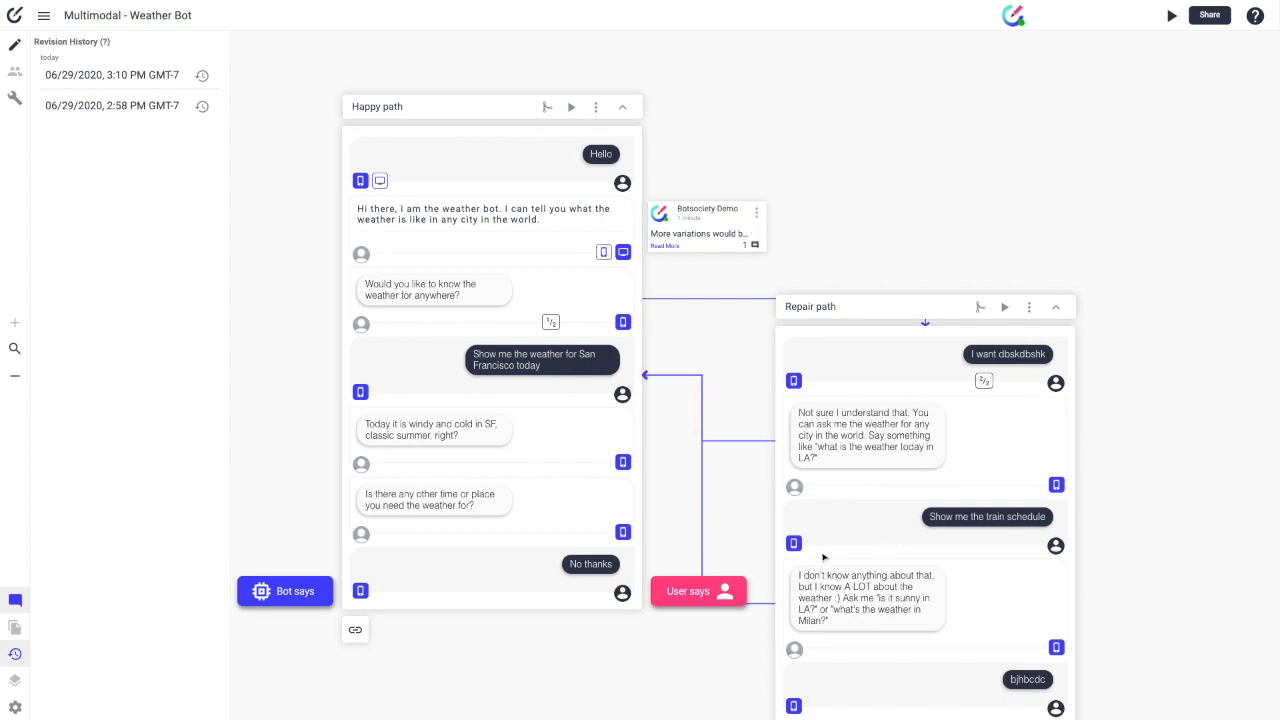
# Step: Copy the 3:10 PM revision, replacing the date in its name with 'copy'
pyautogui.click(203, 76)
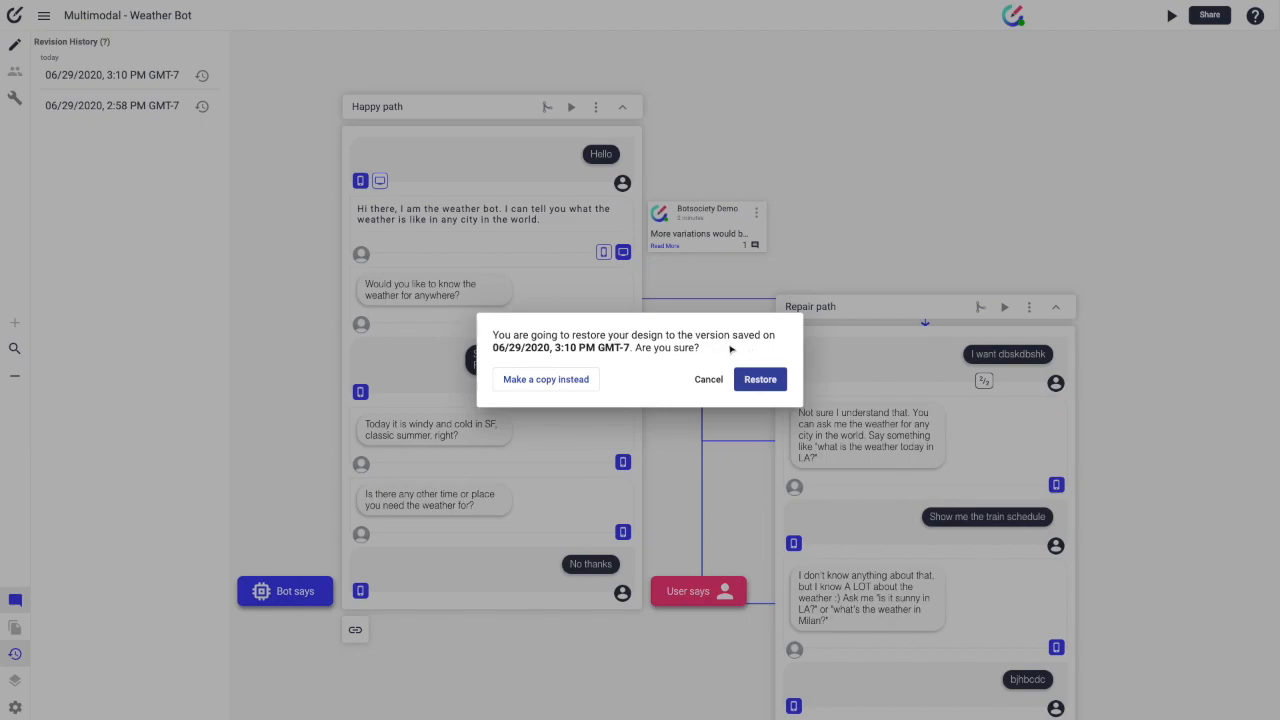
pyautogui.moveTo(493, 349); pyautogui.dragTo(638, 347)
pyautogui.click(659, 348)
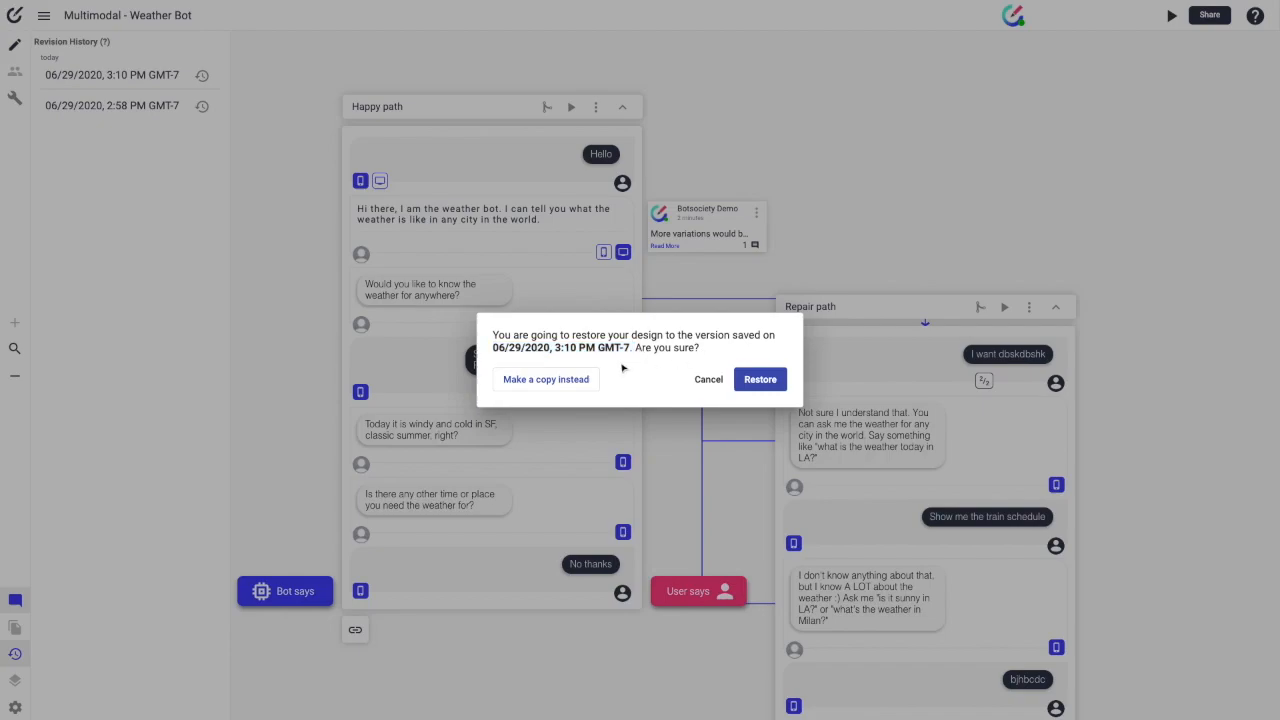
pyautogui.click(545, 380)
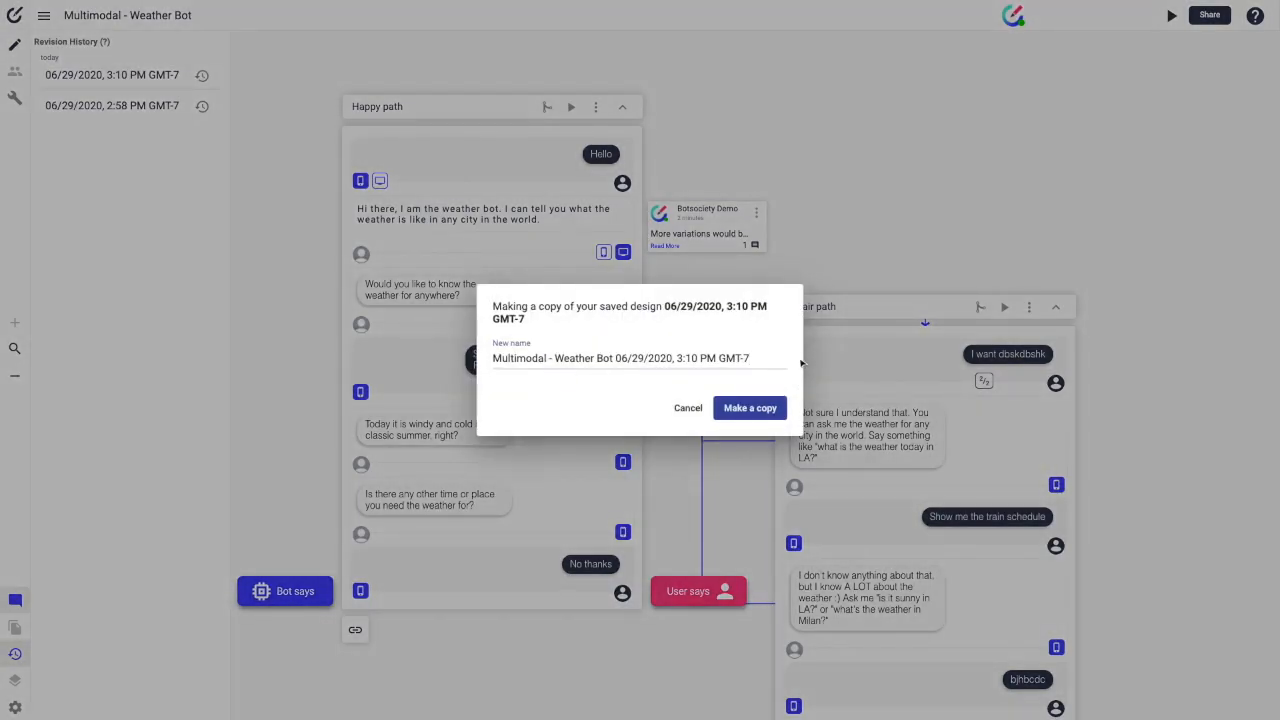
pyautogui.moveTo(752, 360); pyautogui.dragTo(614, 354)
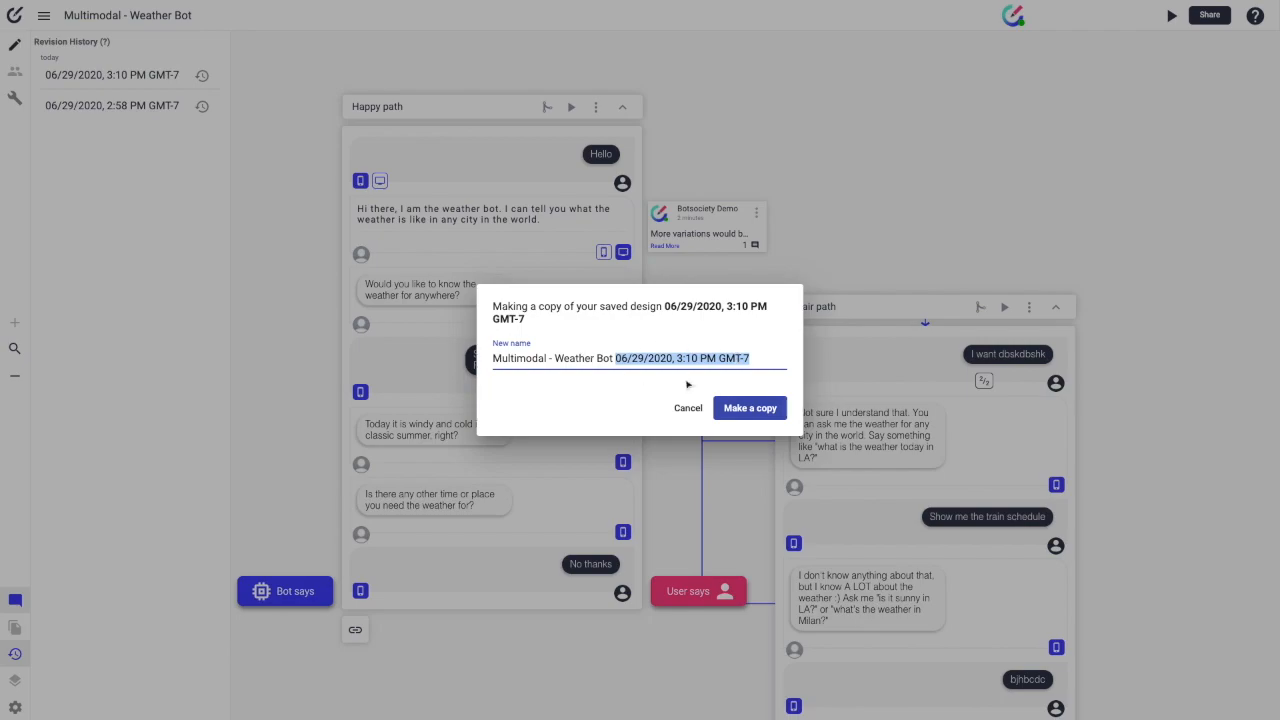
pyautogui.press('BackSpace')
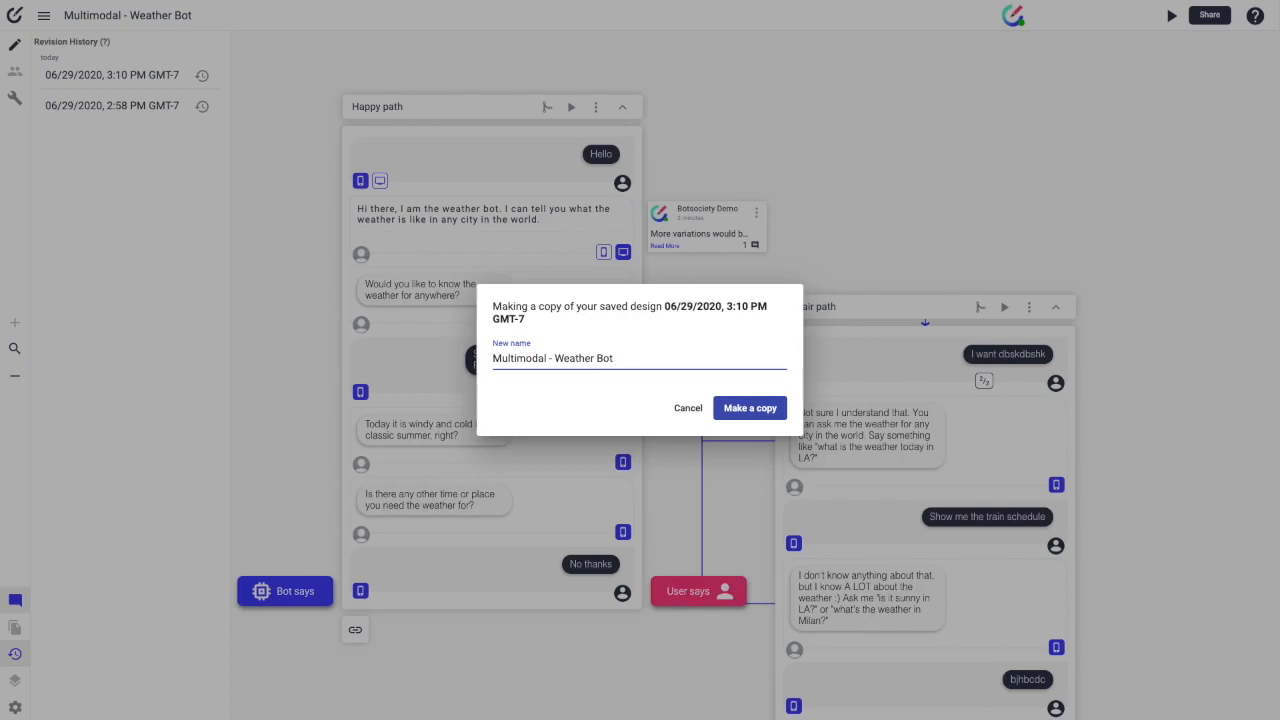
pyautogui.write('cop')
pyautogui.click(749, 408)
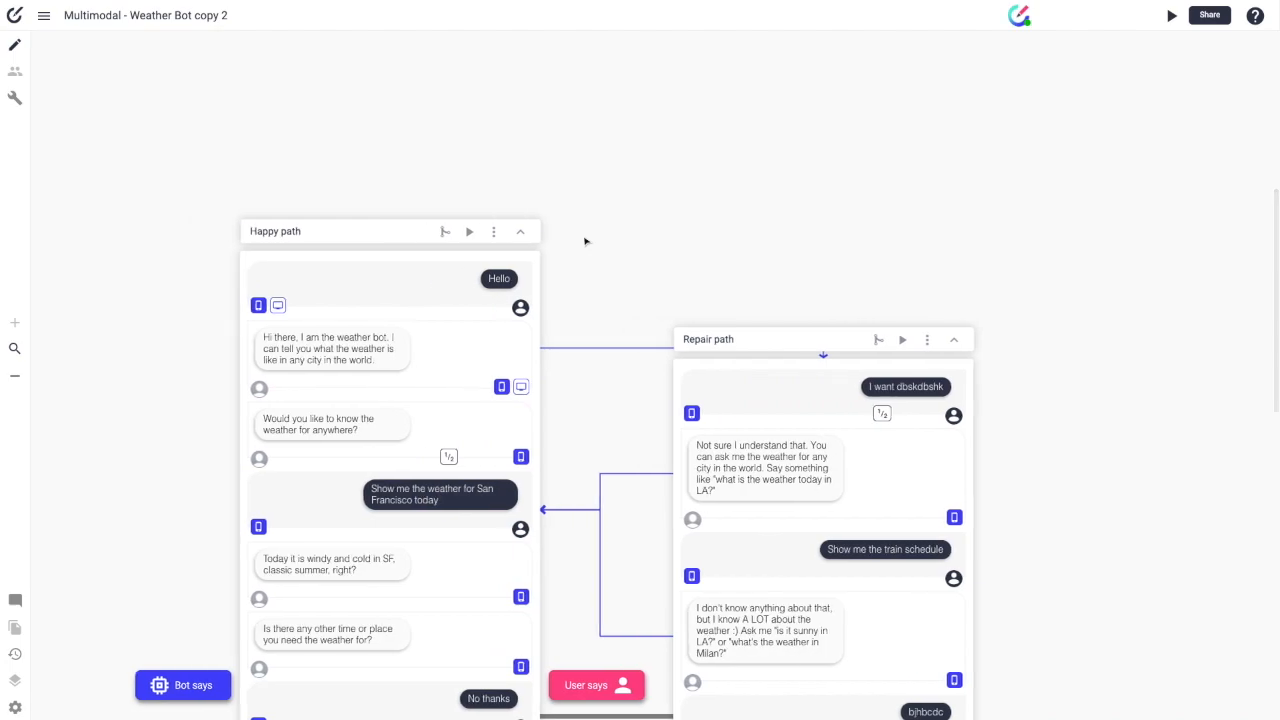
pyautogui.click(15, 654)
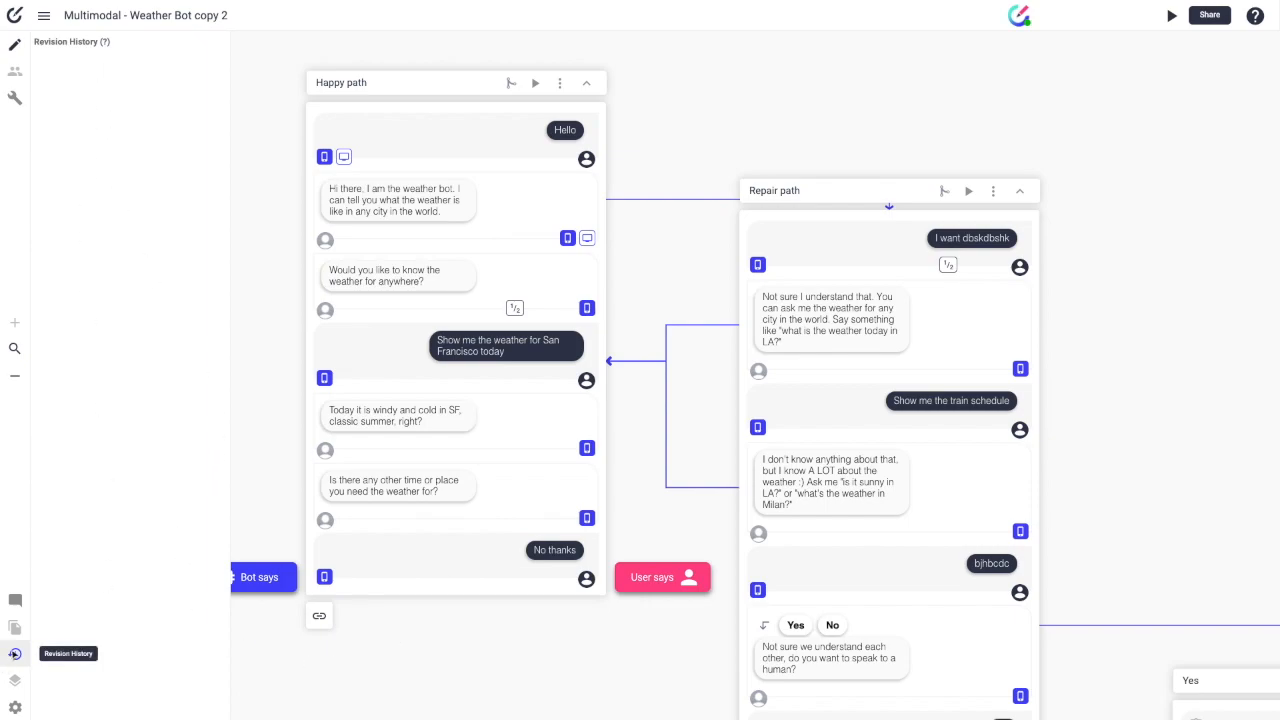
pyautogui.click(15, 654)
pyautogui.click(15, 654)
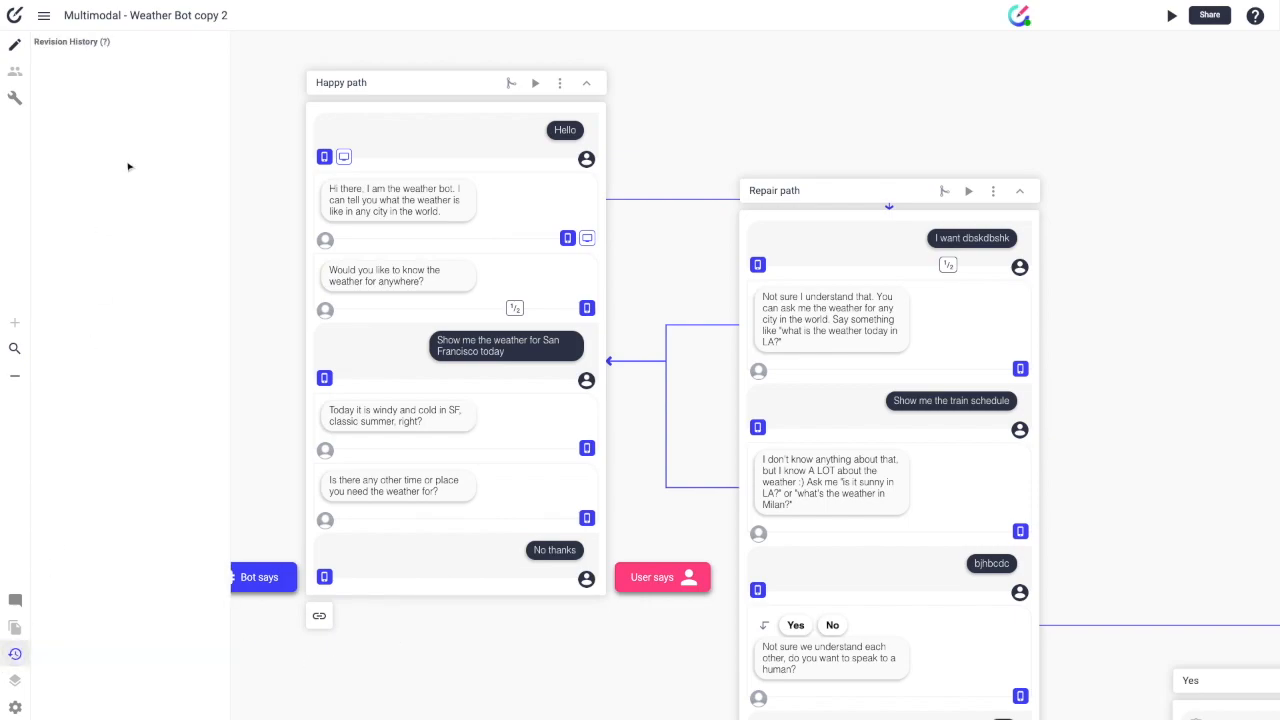
pyautogui.moveTo(105, 43)
pyautogui.click(14, 656)
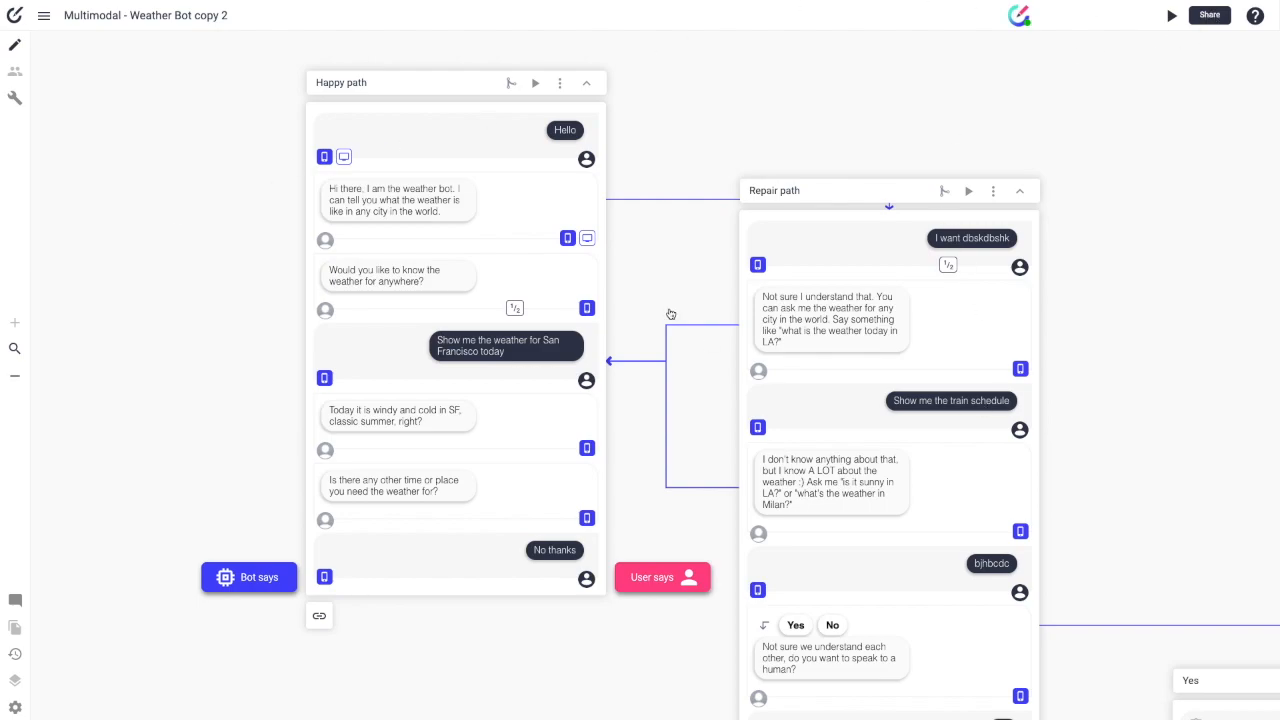
pyautogui.scroll(-1, 1044, 40)
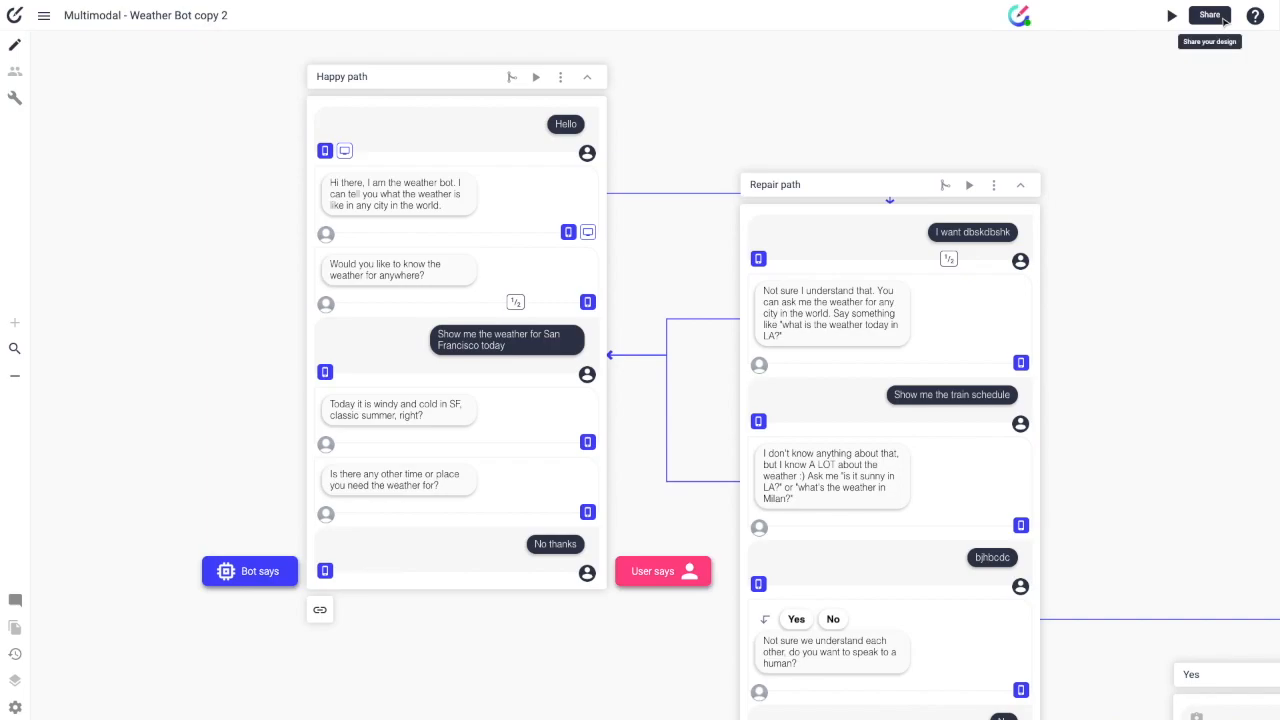
# Step: Open the design's sharing options, keep invitees at edit permission, and copy the share link
pyautogui.click(1210, 15)
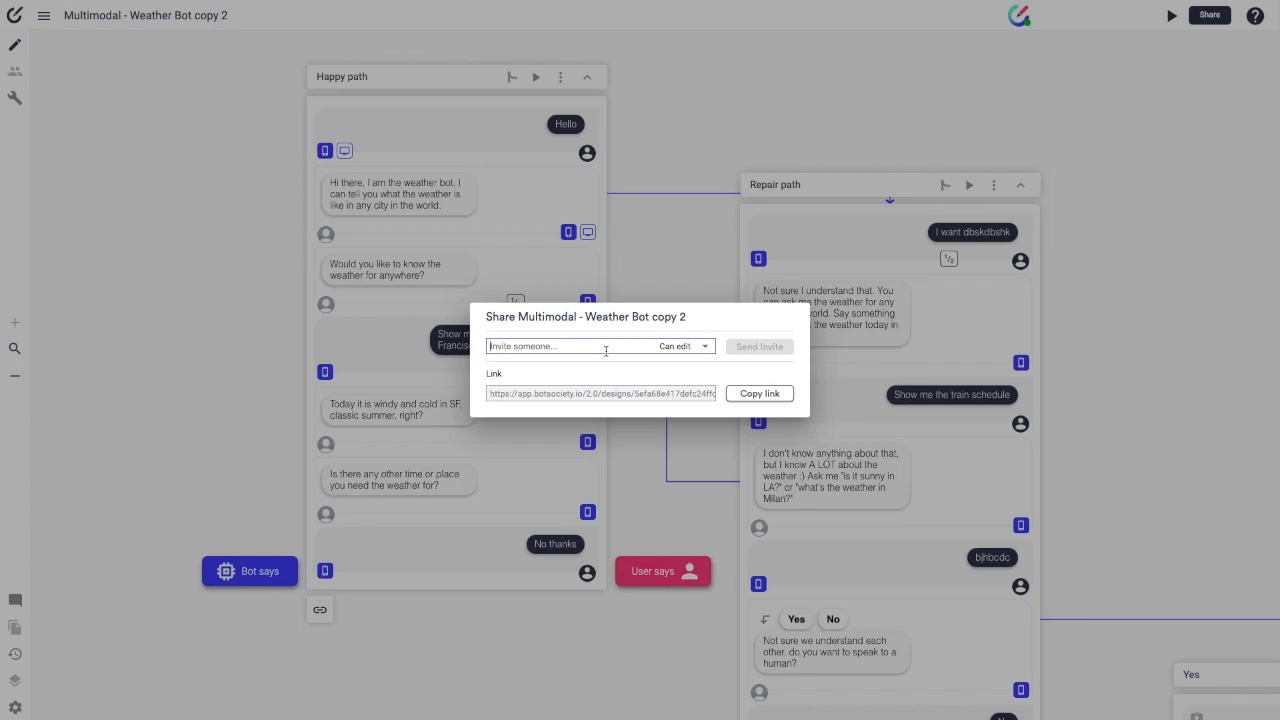
pyautogui.click(670, 345)
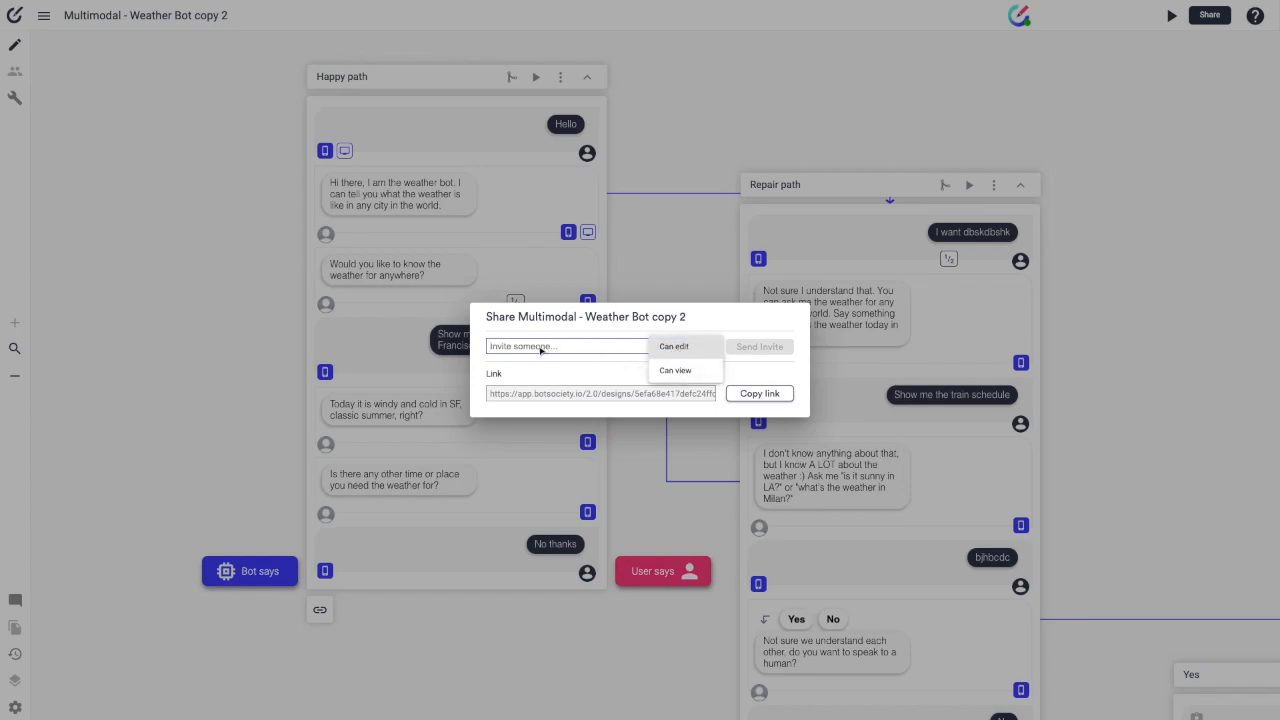
pyautogui.click(677, 354)
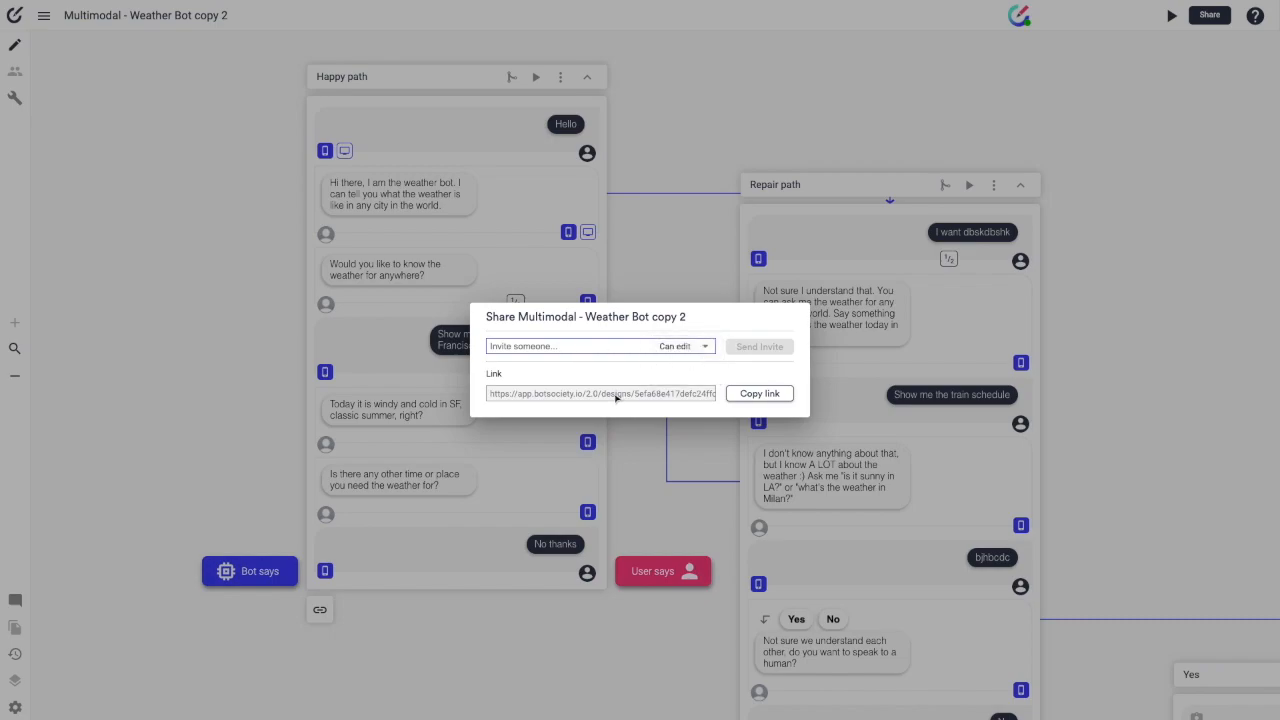
pyautogui.click(752, 393)
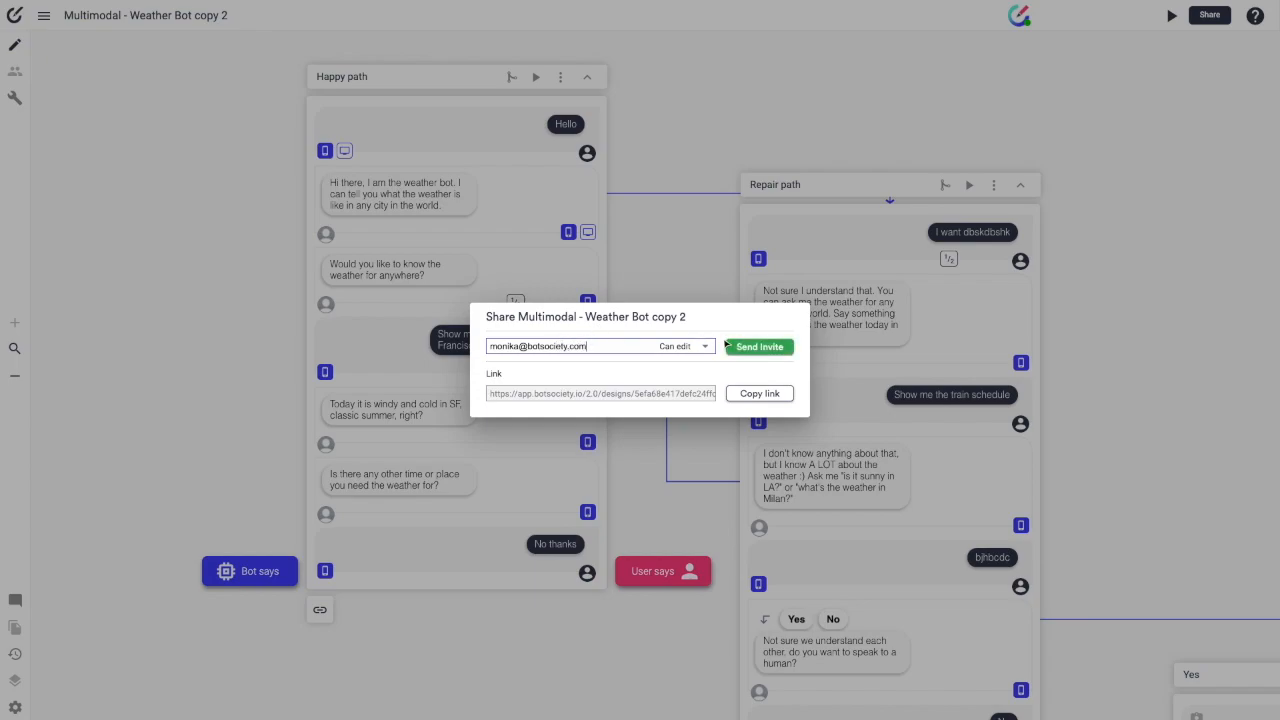
# Step: Invite a colleague by e-mail with edit access, leaving their permission unchanged
pyautogui.click(730, 346)
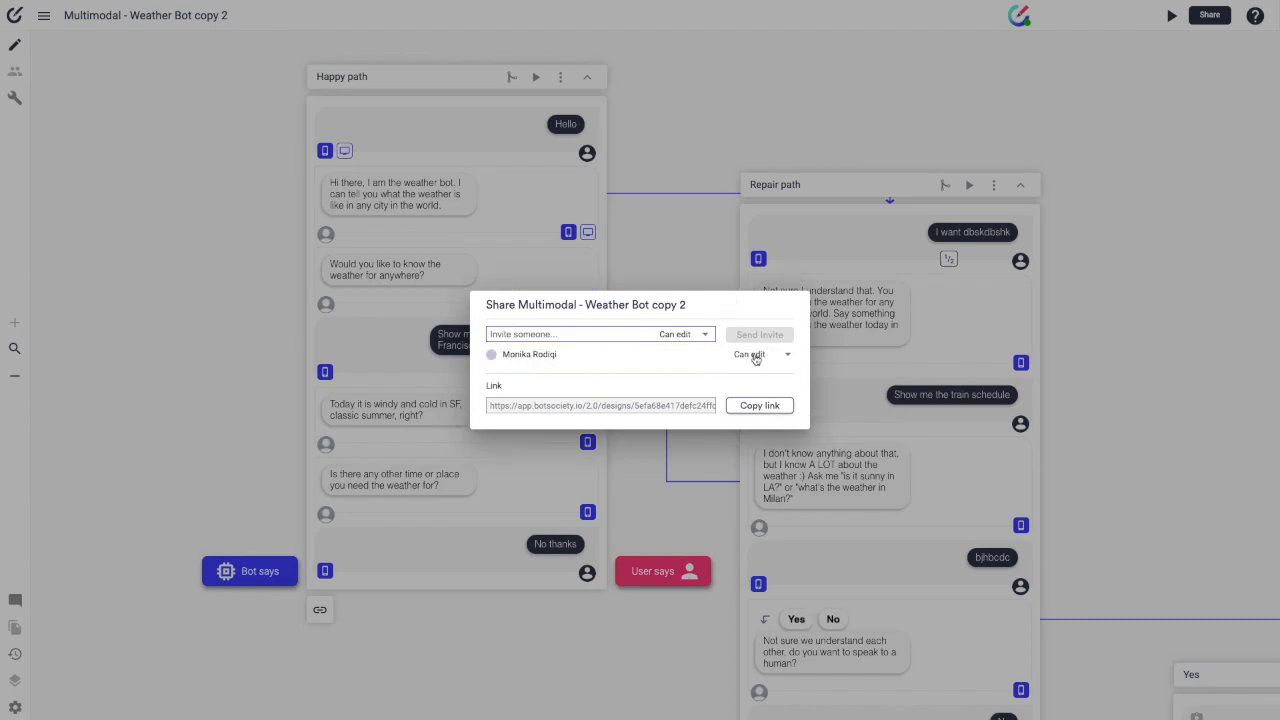
pyautogui.click(755, 360)
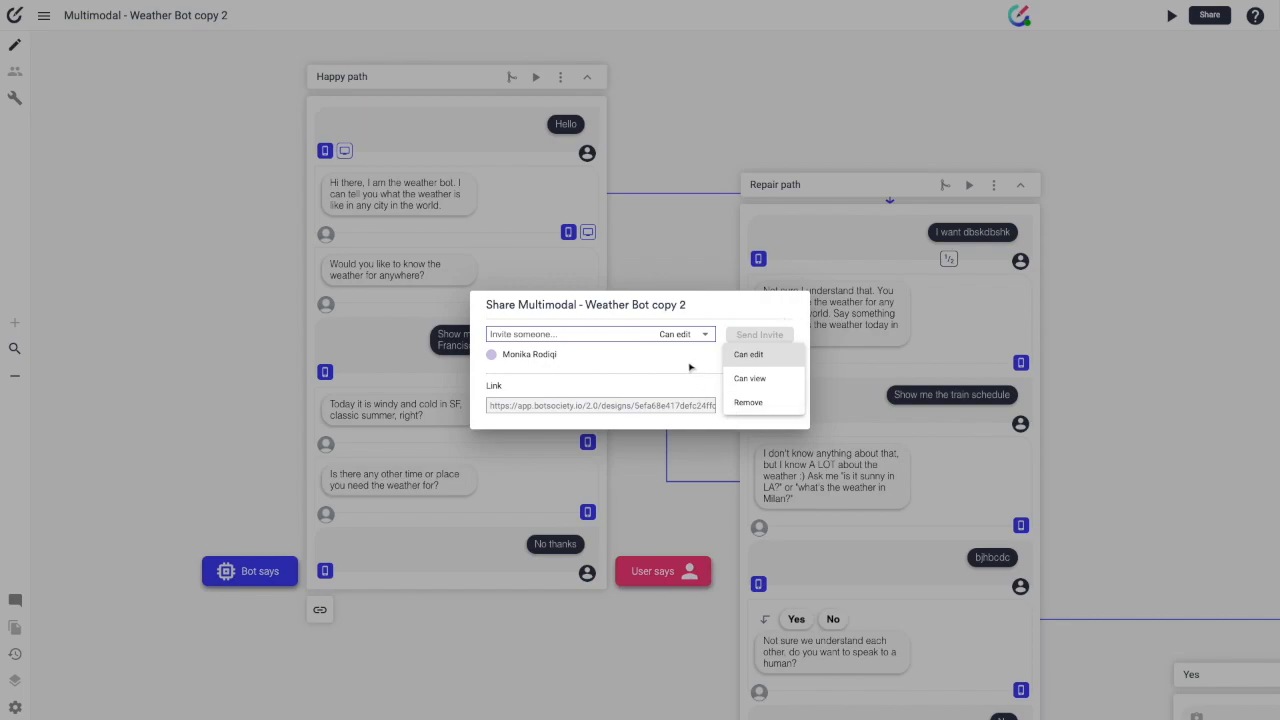
pyautogui.click(759, 359)
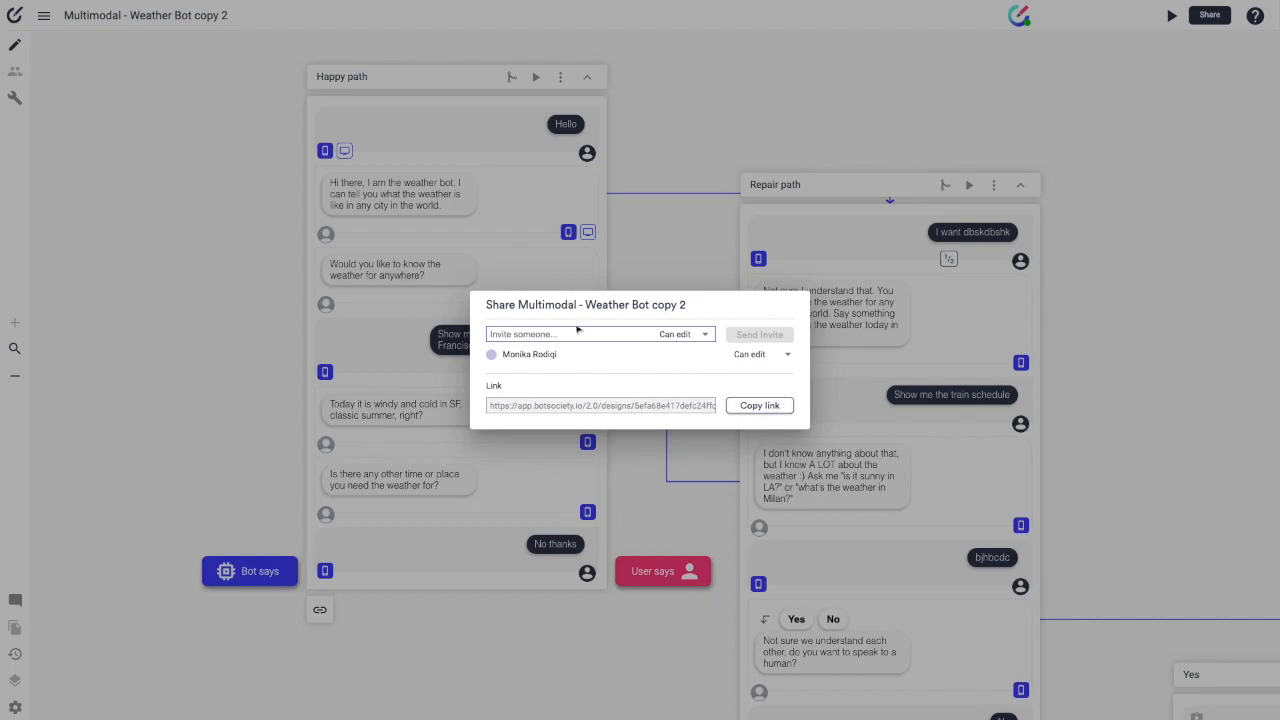
# Step: Copy the design's share link again and close the sharing window
pyautogui.moveTo(560, 355); pyautogui.dragTo(498, 355)
pyautogui.click(570, 338)
pyautogui.moveTo(563, 353); pyautogui.dragTo(488, 356)
pyautogui.click(572, 357)
pyautogui.click(538, 334)
pyautogui.click(759, 405)
pyautogui.click(409, 7)
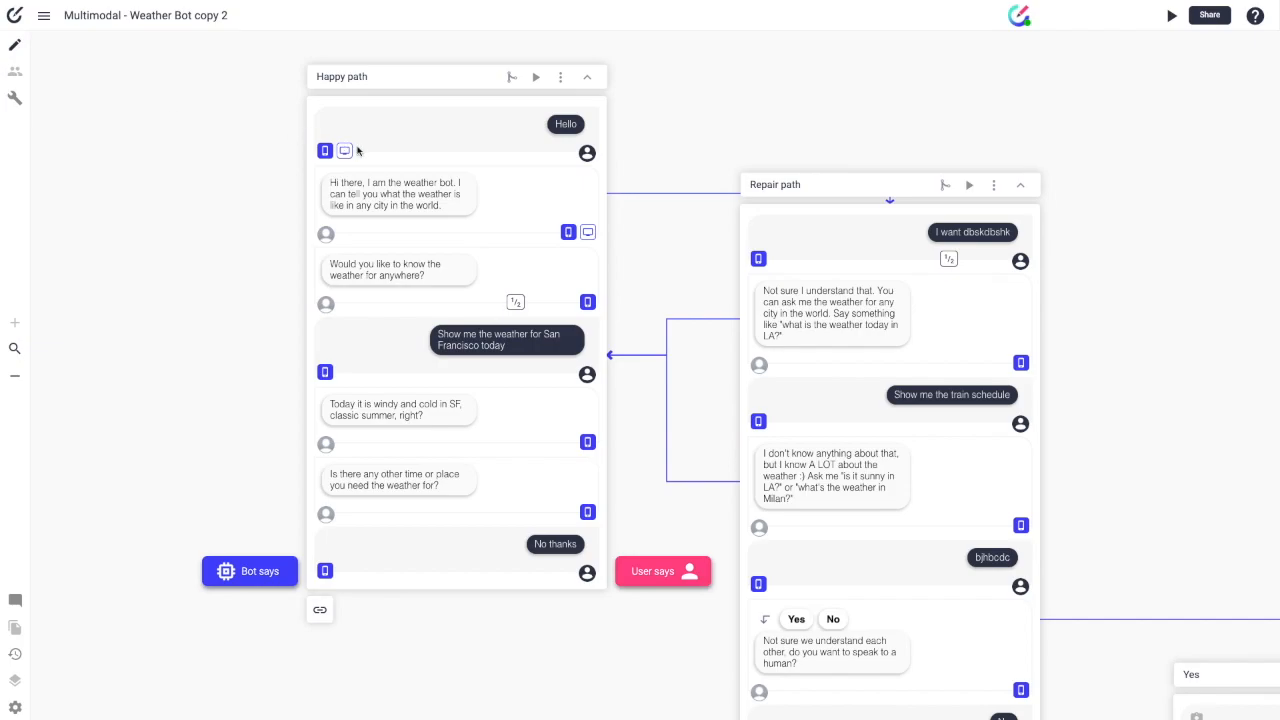
# Step: Load the copied design link in a new browser tab
pyautogui.press('super+t')
pyautogui.click(231, 57)
pyautogui.press('Return')
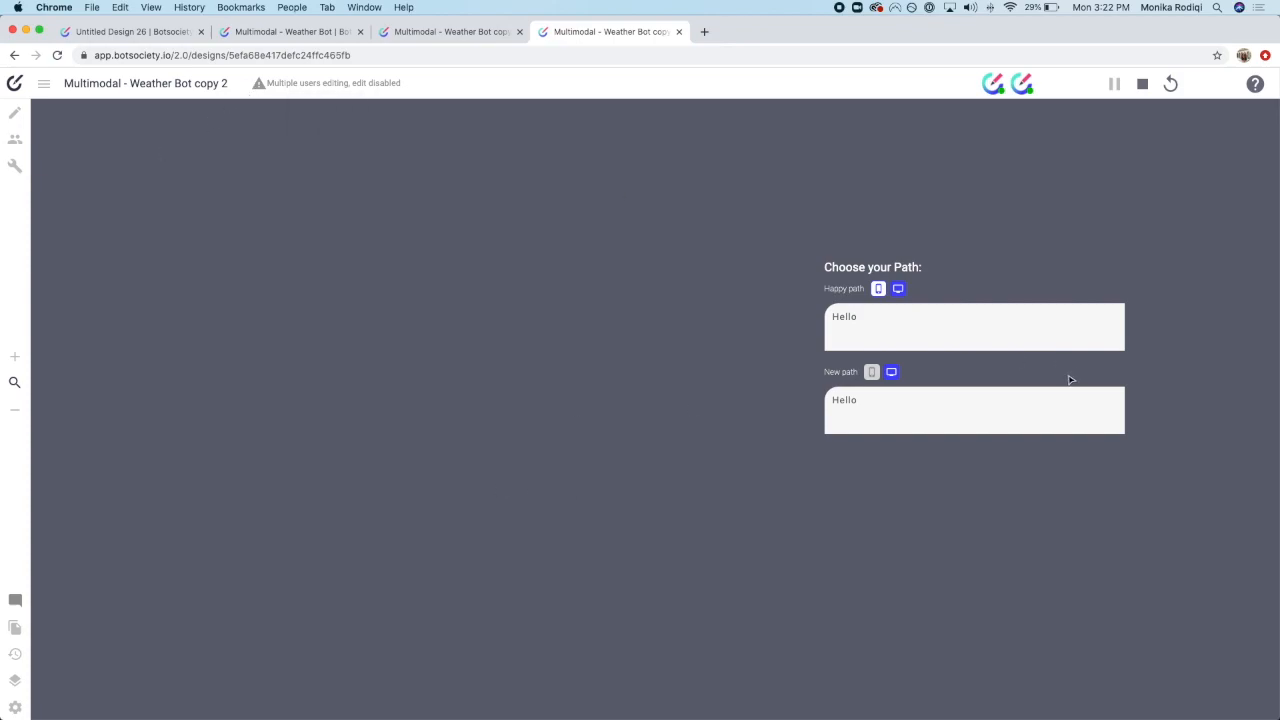
# Step: Preview the Happy path as a phone chat and play through it
pyautogui.click(882, 291)
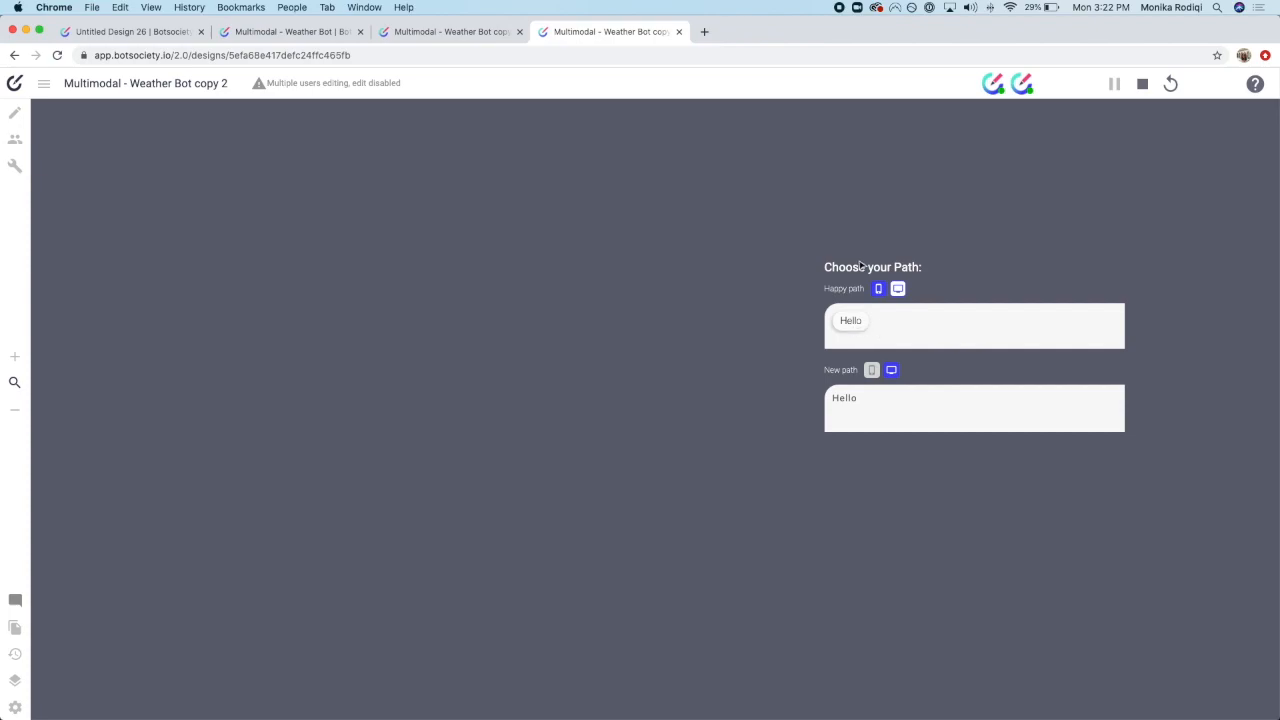
pyautogui.click(853, 329)
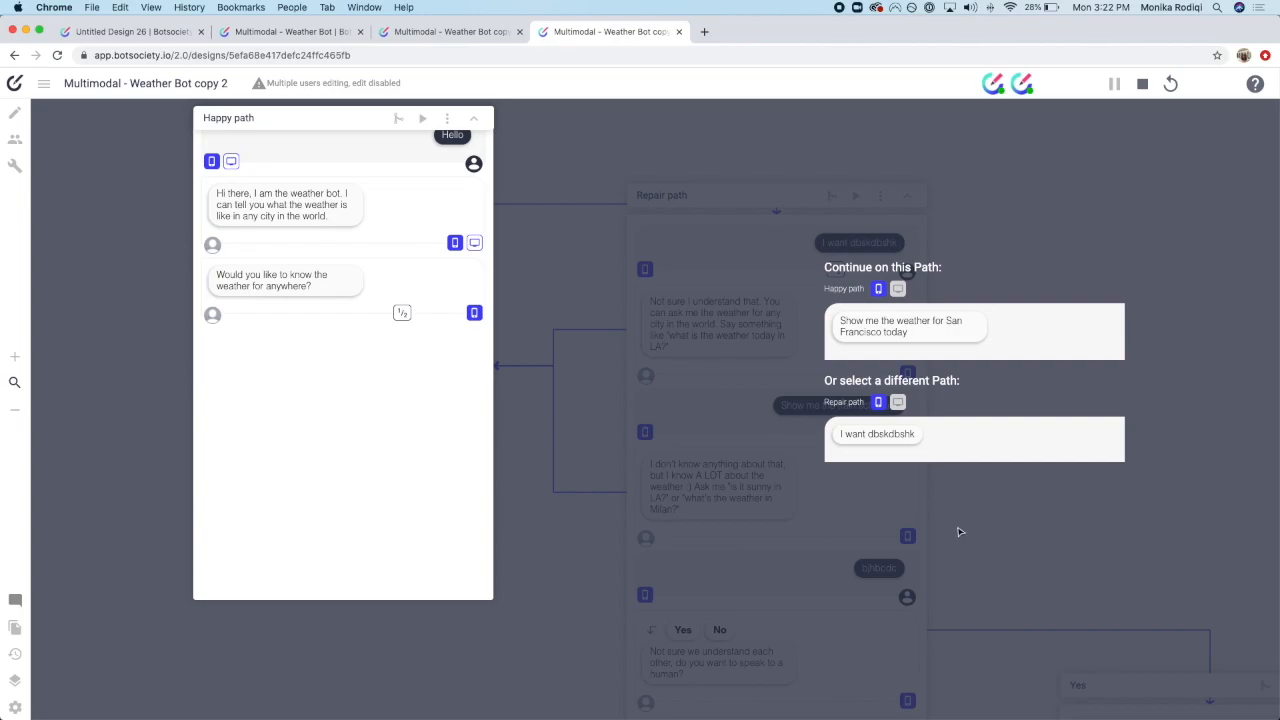
pyautogui.click(942, 328)
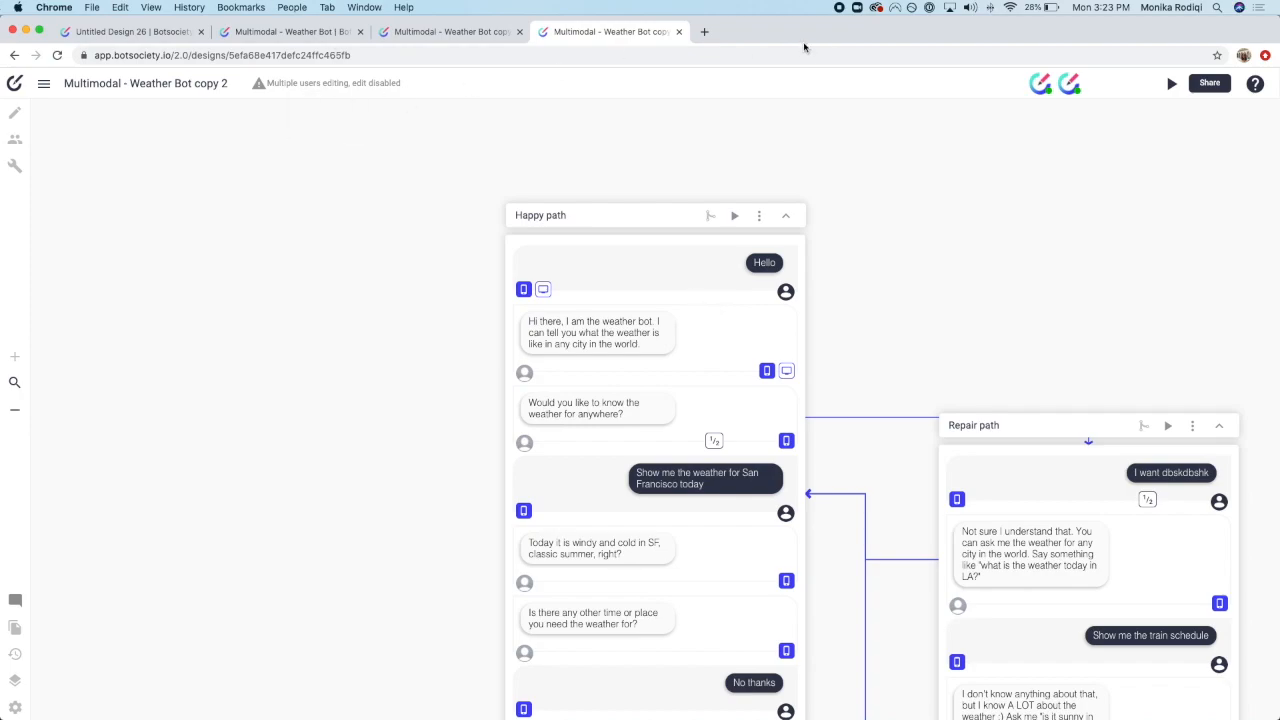
# Step: Show the design's comments, then close the view-only preview tab to return to editing
pyautogui.hscroll(1, 1006, 256)
pyautogui.scroll(-1, 1005, 255)
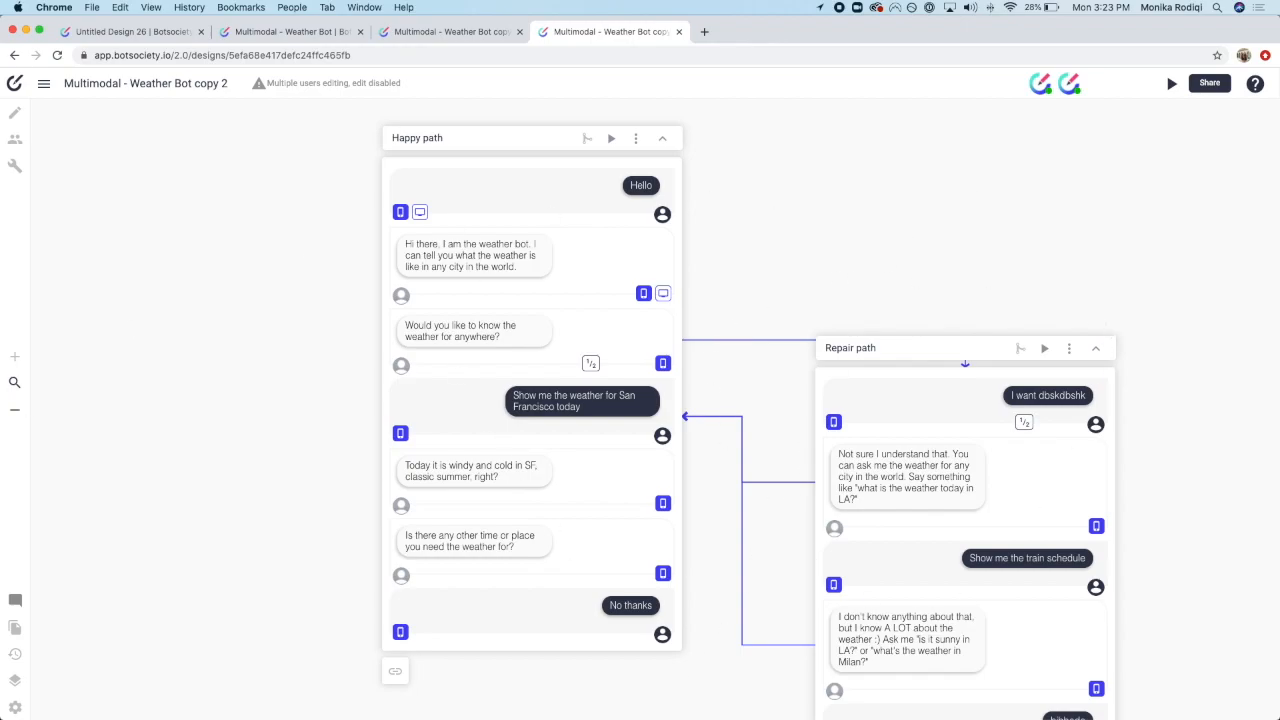
pyautogui.click(16, 601)
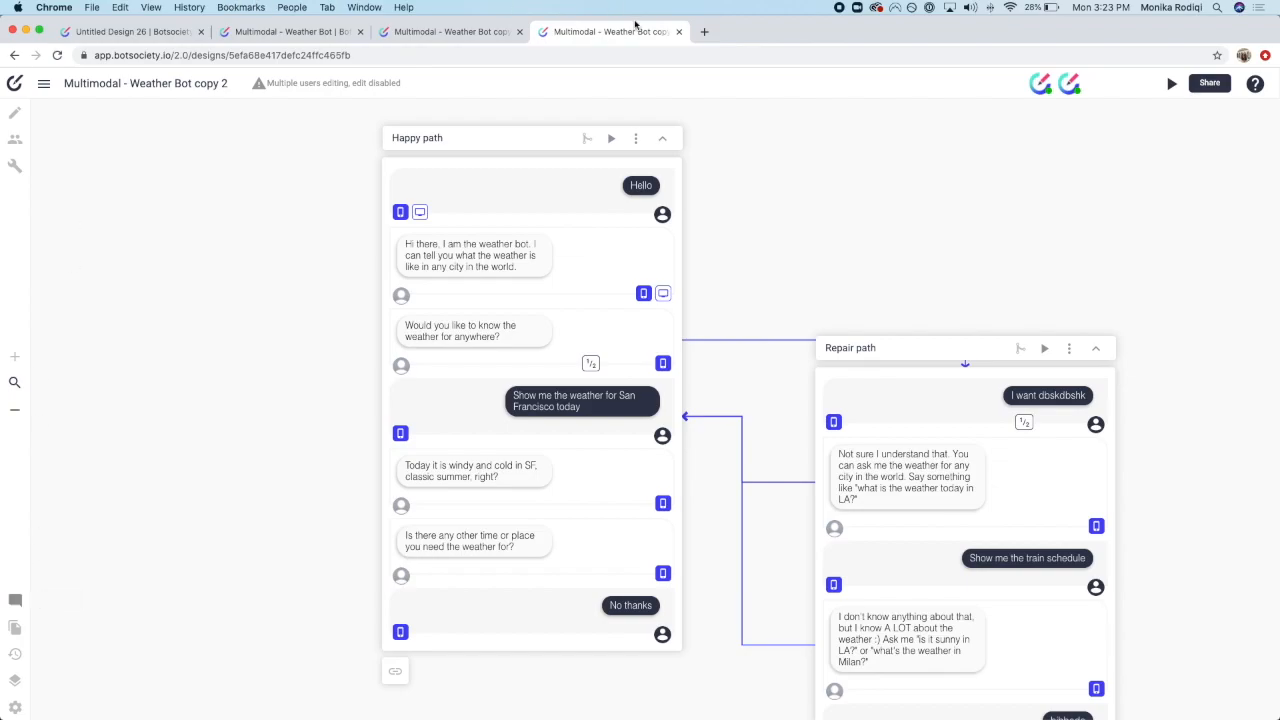
pyautogui.press('super+w')
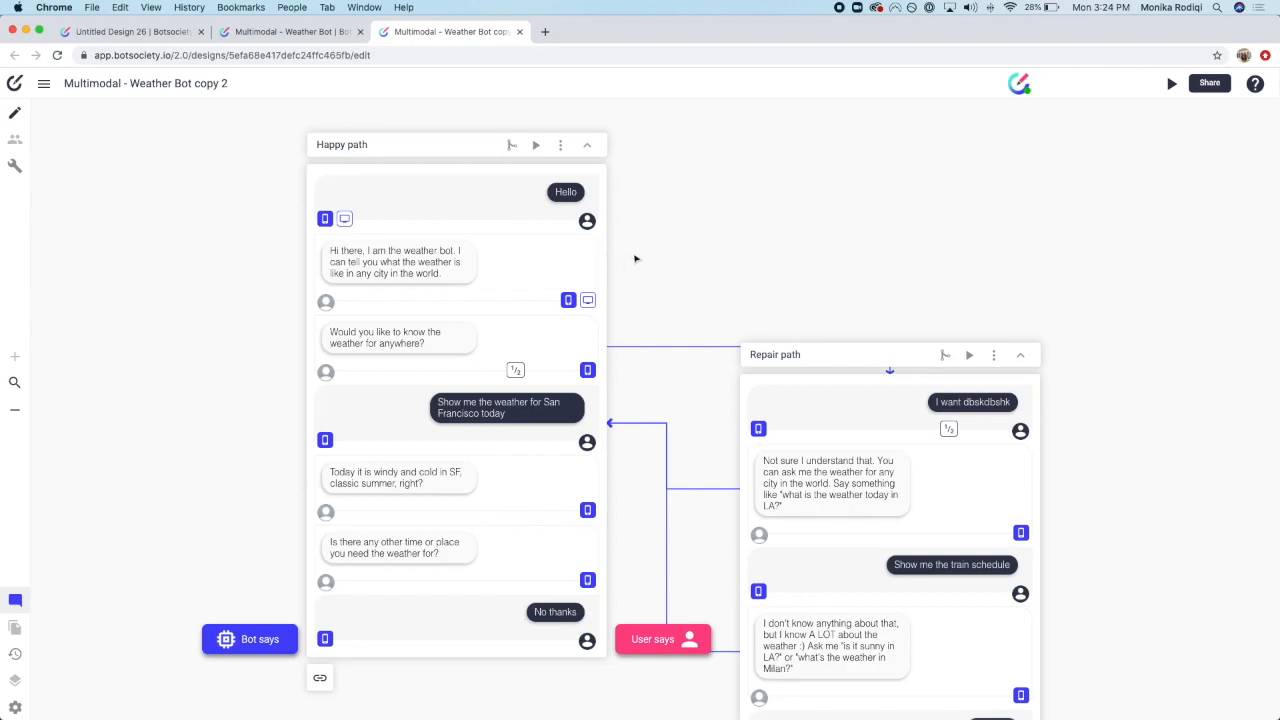
pyautogui.moveTo(588, 282)
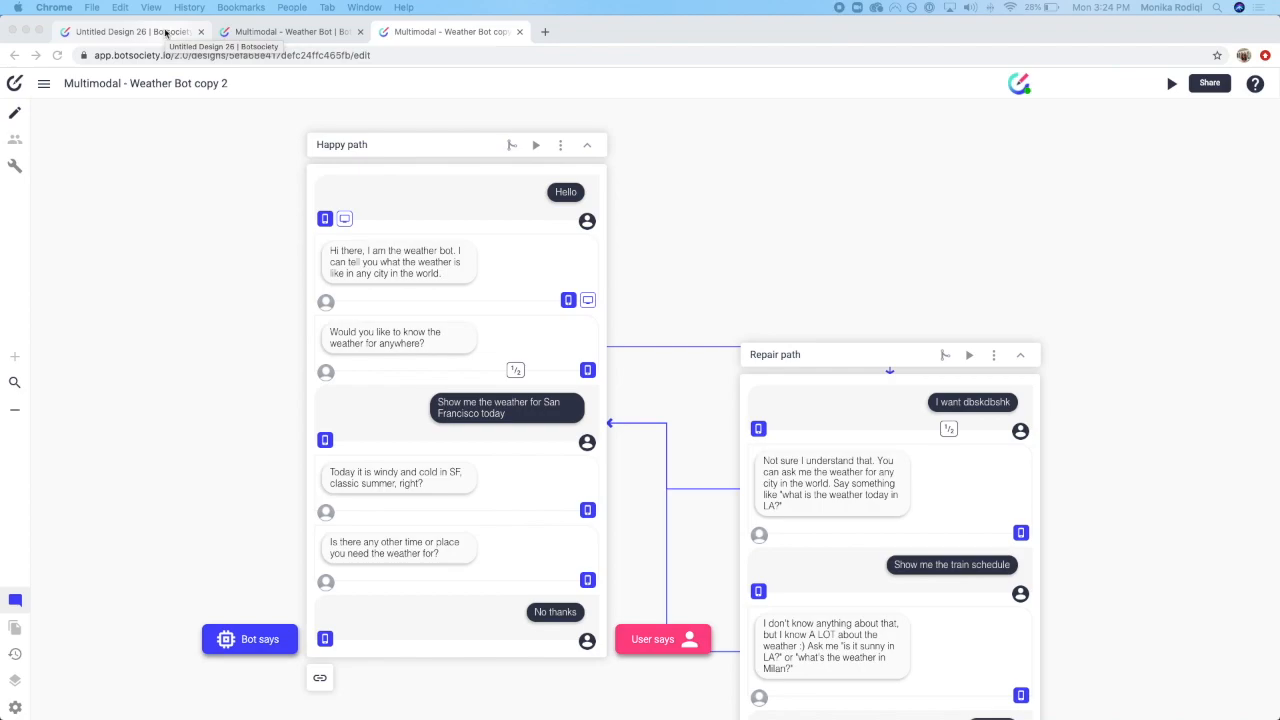
# Step: Switch to the Untitled Design 26 tab and go to the Drafts list
pyautogui.click(165, 33)
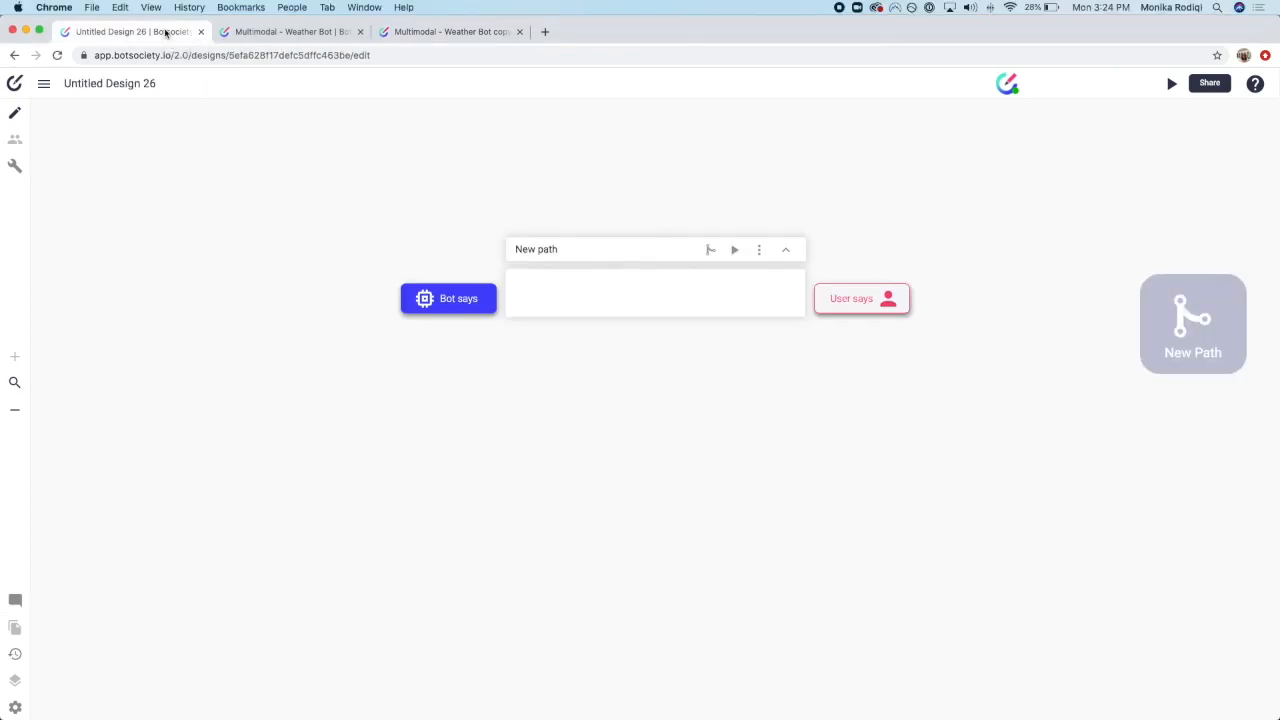
pyautogui.click(457, 38)
pyautogui.click(155, 33)
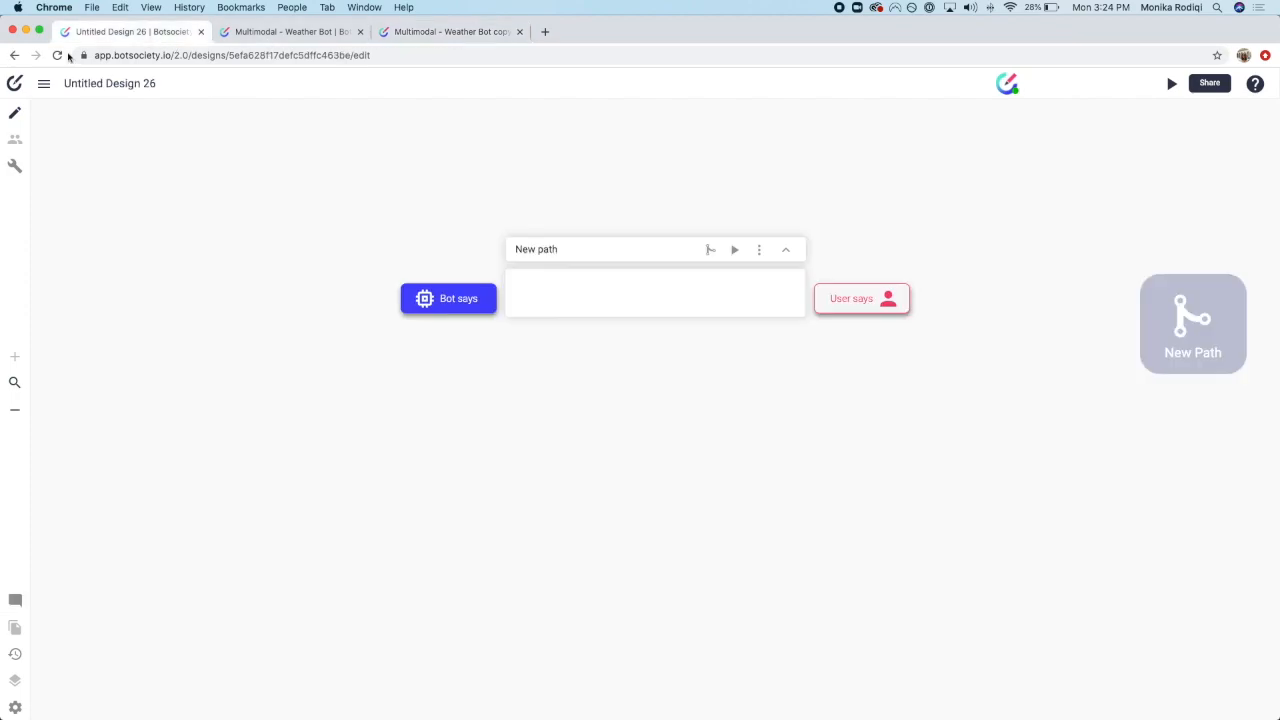
pyautogui.click(15, 83)
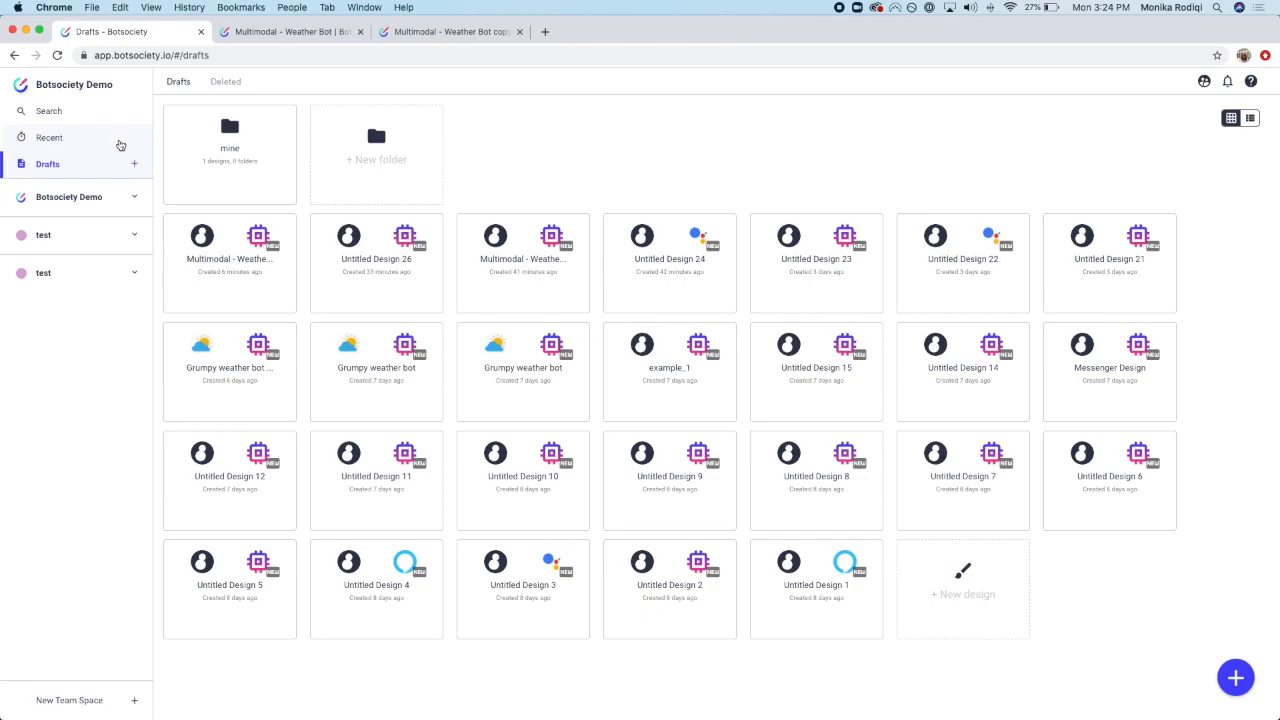
# Step: Open the Botsociety Demo team space from the sidebar
pyautogui.click(104, 199)
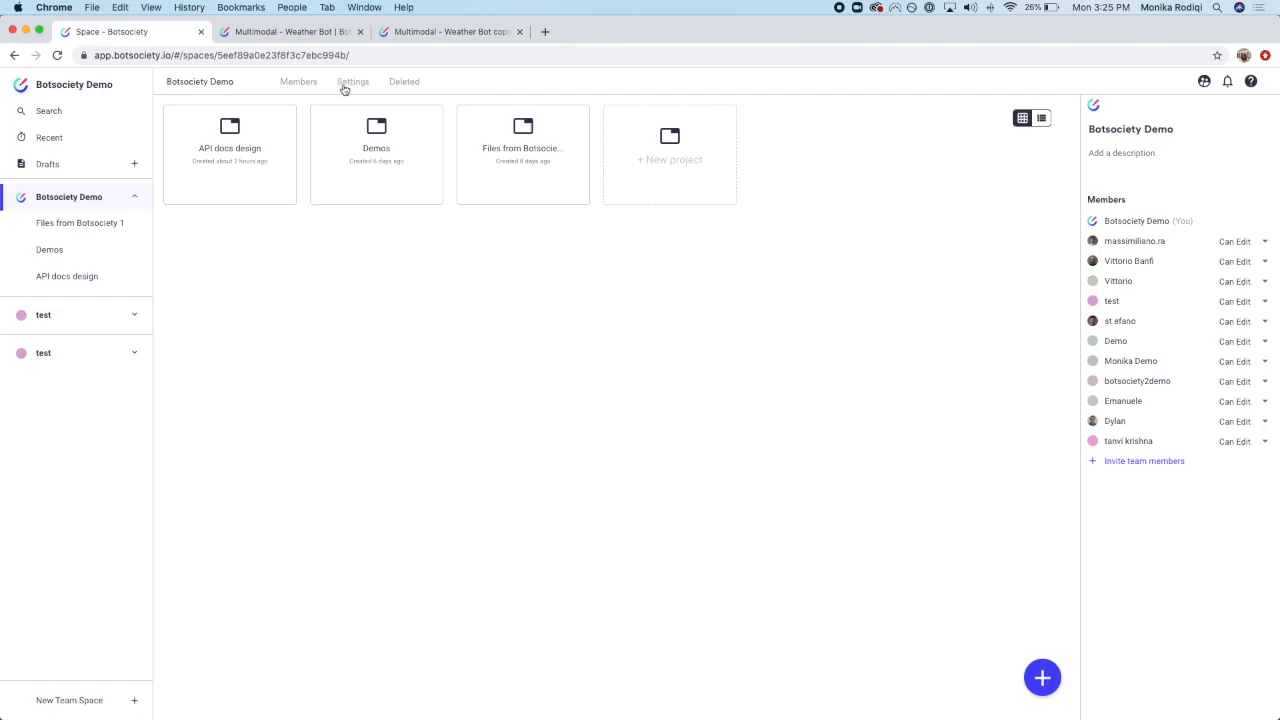
# Step: Review the Botsociety Demo members and invite options, then open the admin dashboard via Settings
pyautogui.click(301, 85)
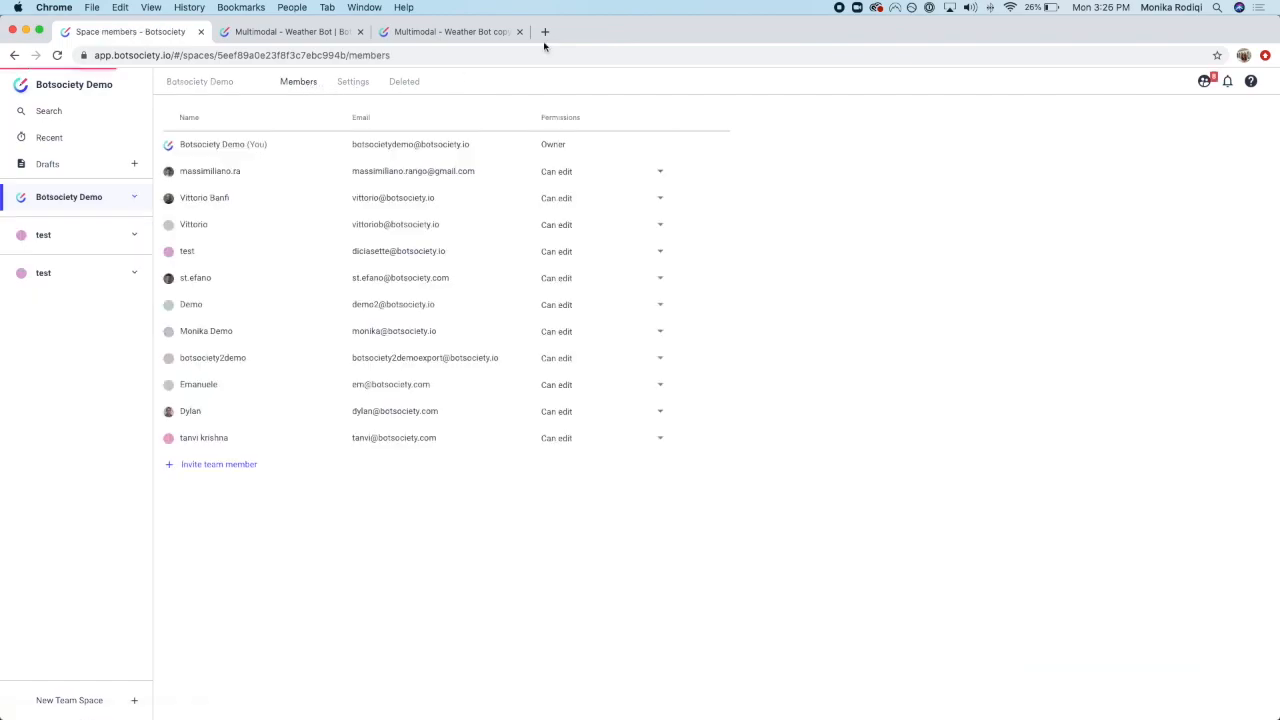
pyautogui.click(574, 175)
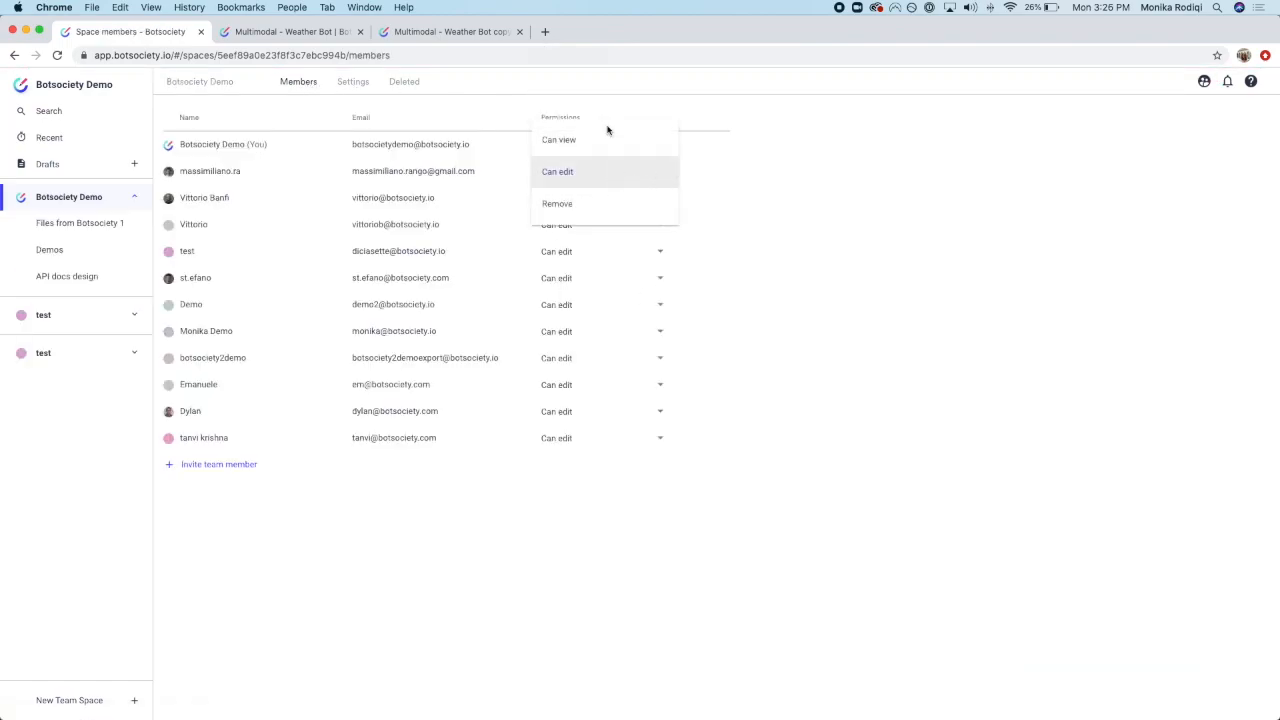
pyautogui.click(243, 466)
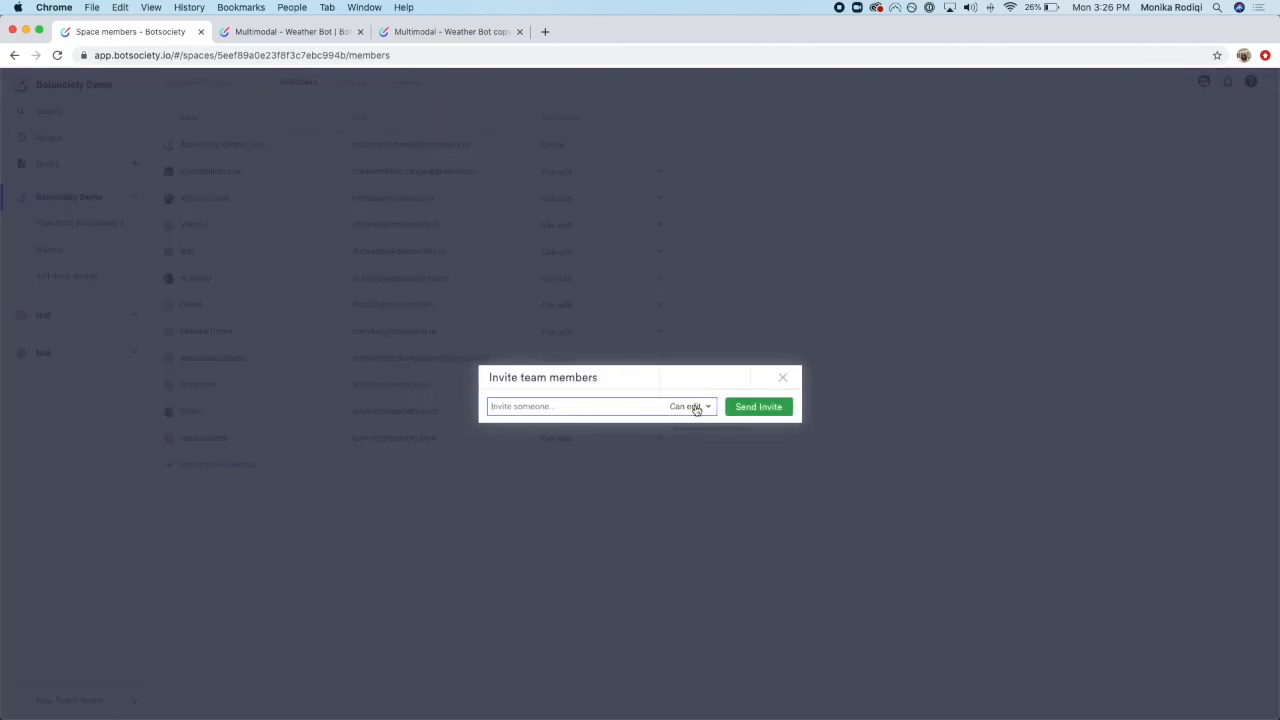
pyautogui.click(694, 408)
pyautogui.click(696, 318)
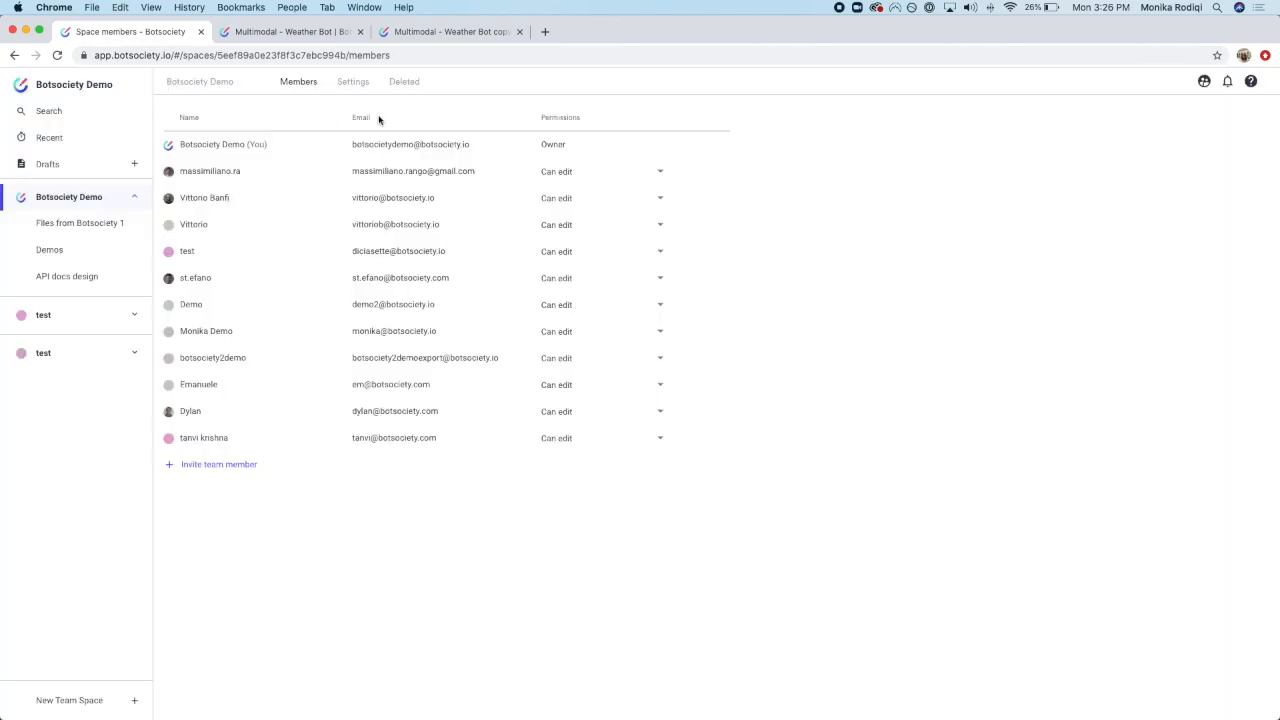
pyautogui.click(354, 84)
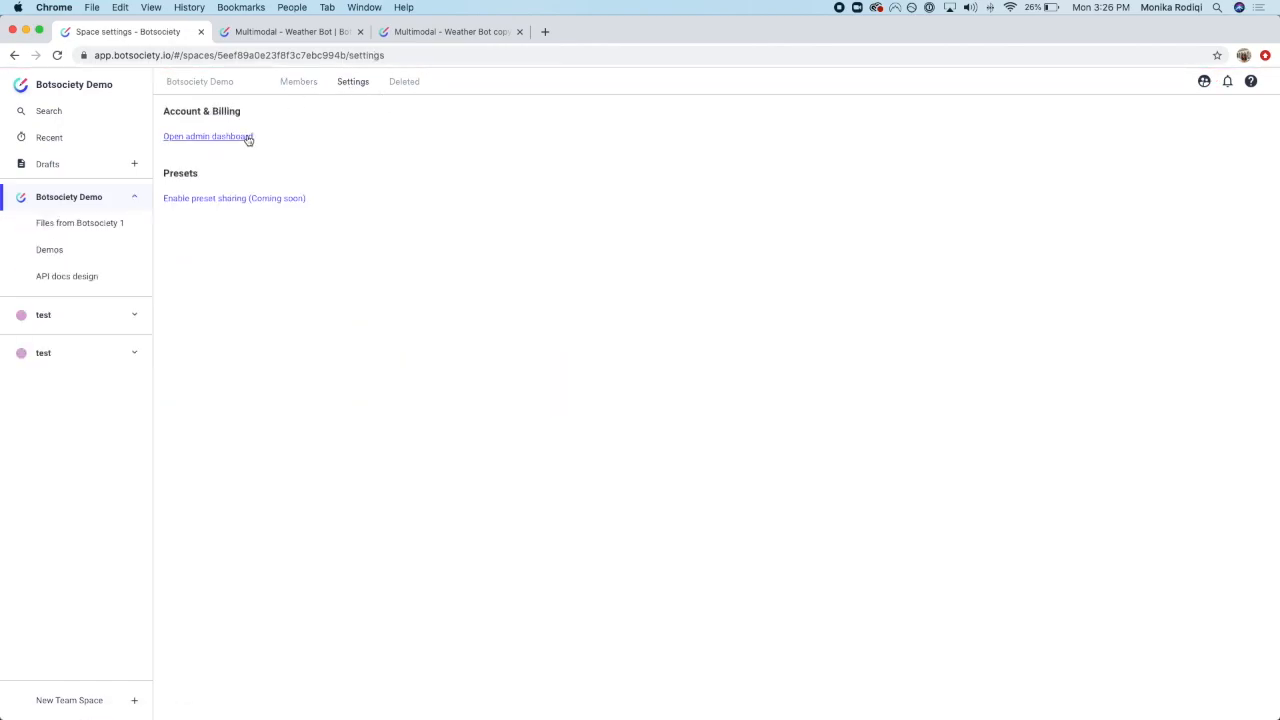
pyautogui.click(242, 140)
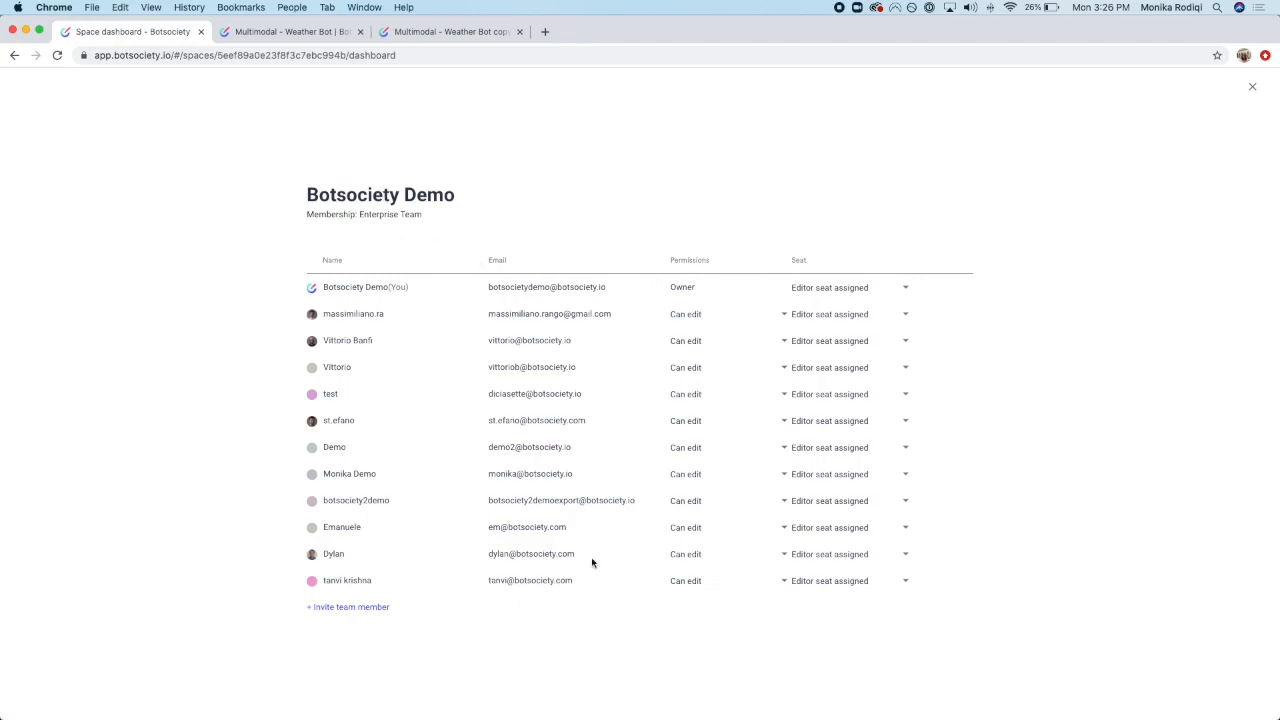
# Step: Check the owner's seat options and give the view-only member an editor seat
pyautogui.click(897, 290)
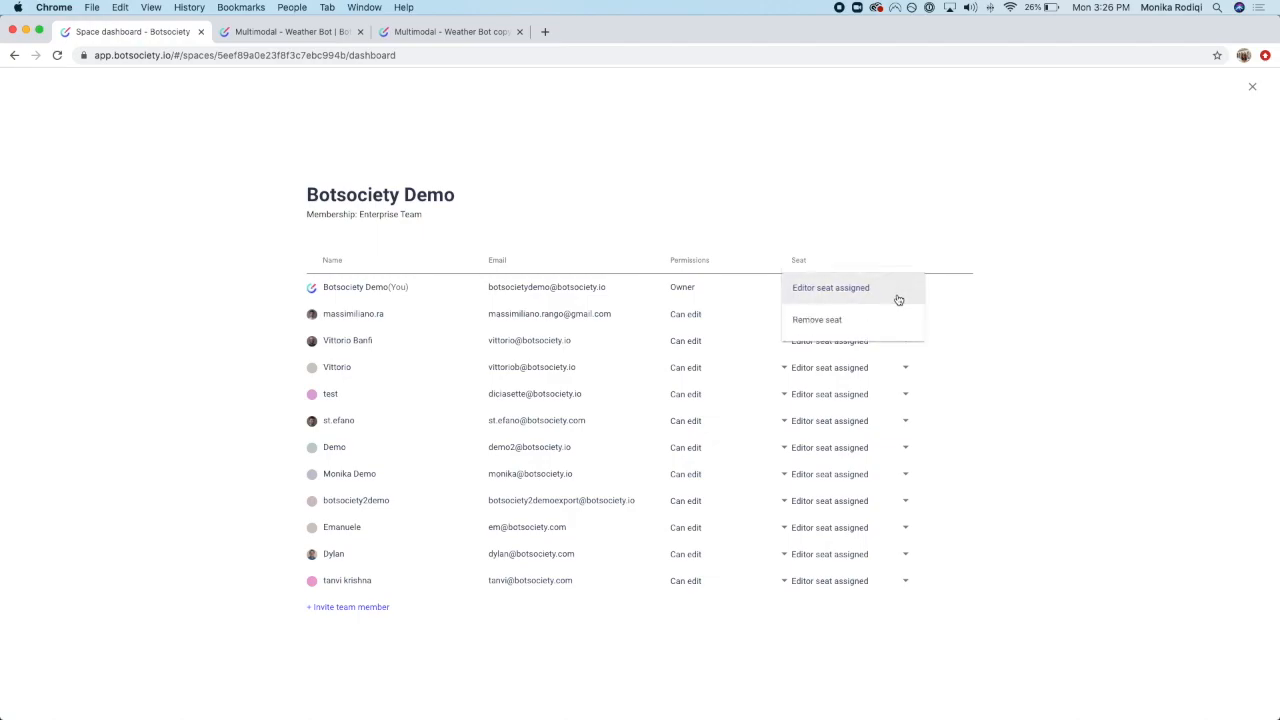
pyautogui.click(951, 352)
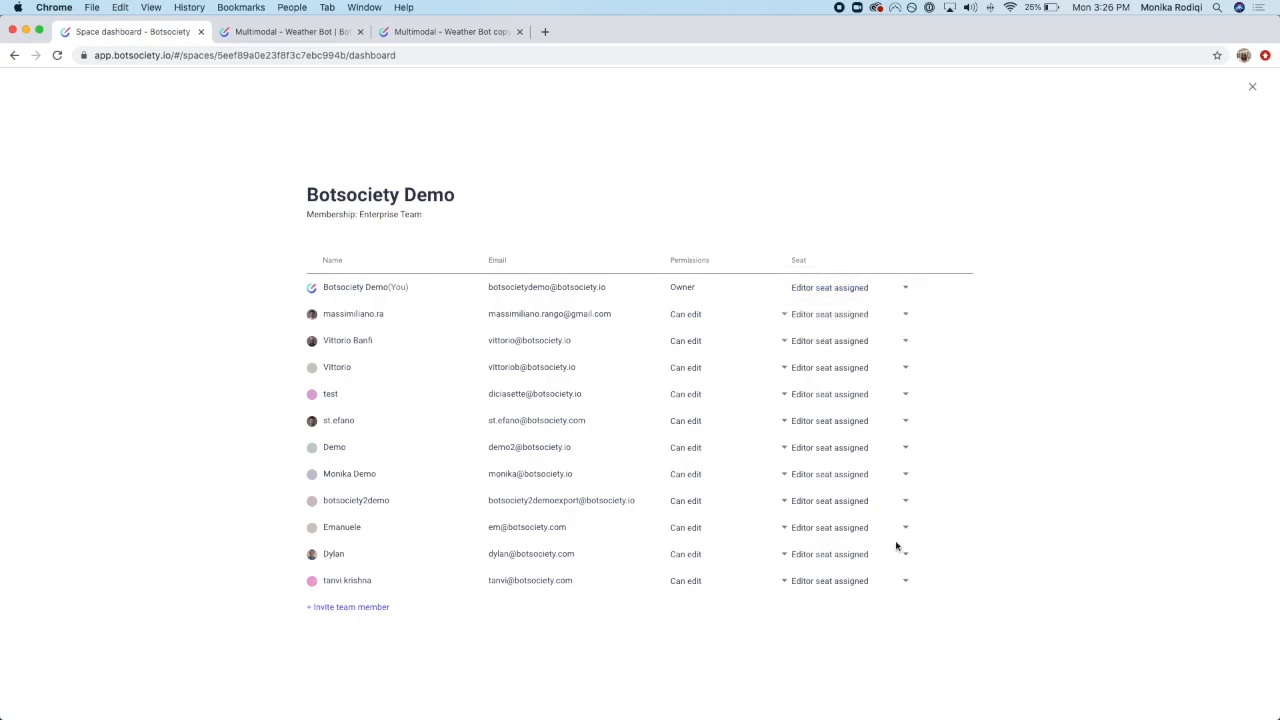
pyautogui.click(904, 292)
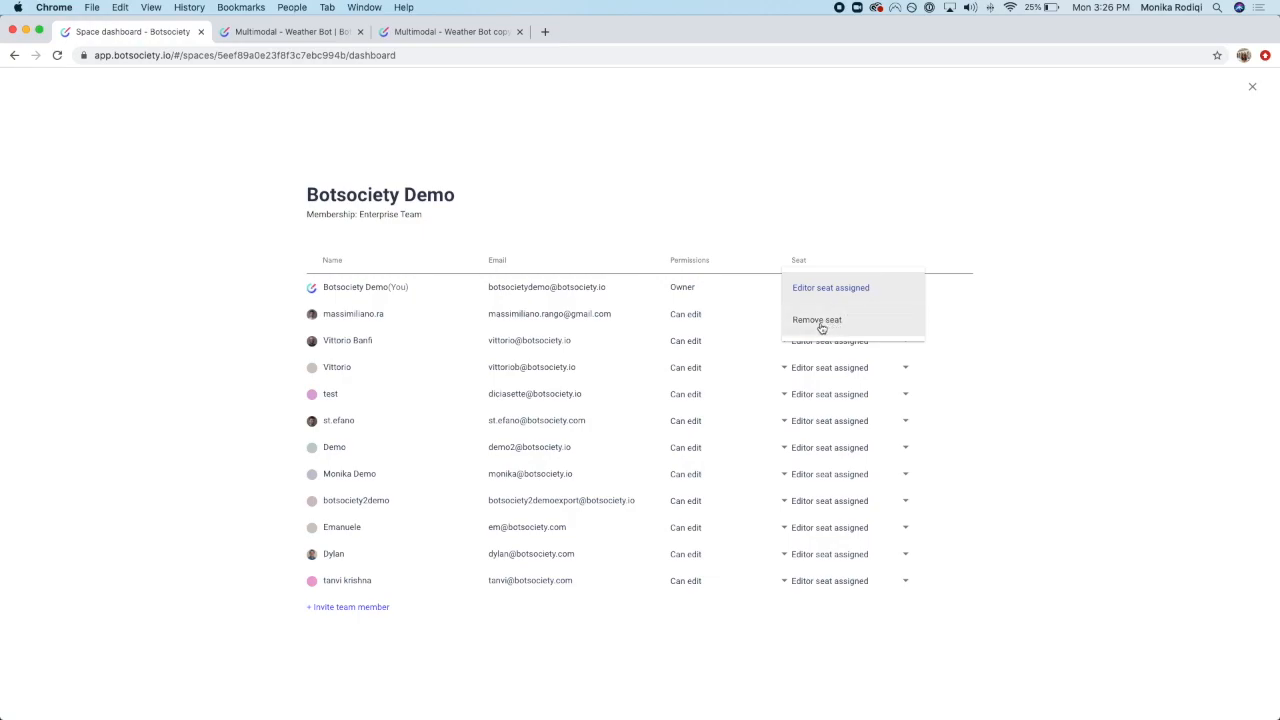
pyautogui.click(1025, 337)
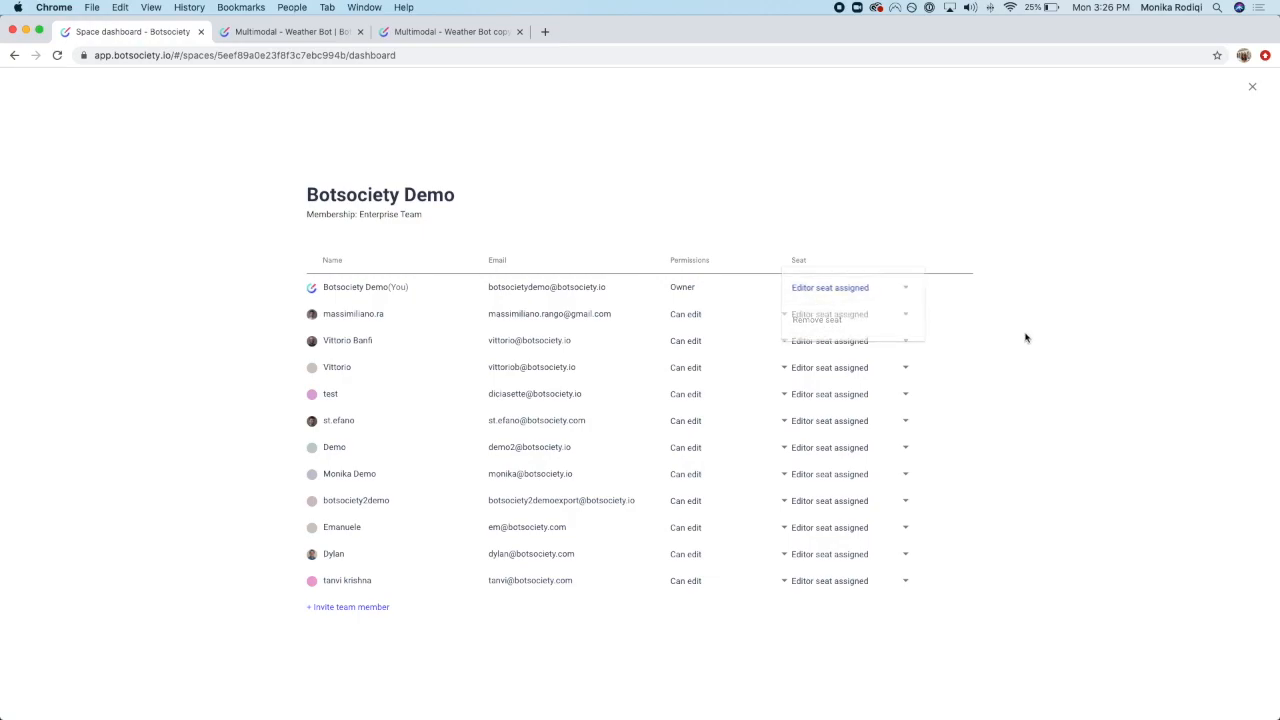
pyautogui.click(864, 479)
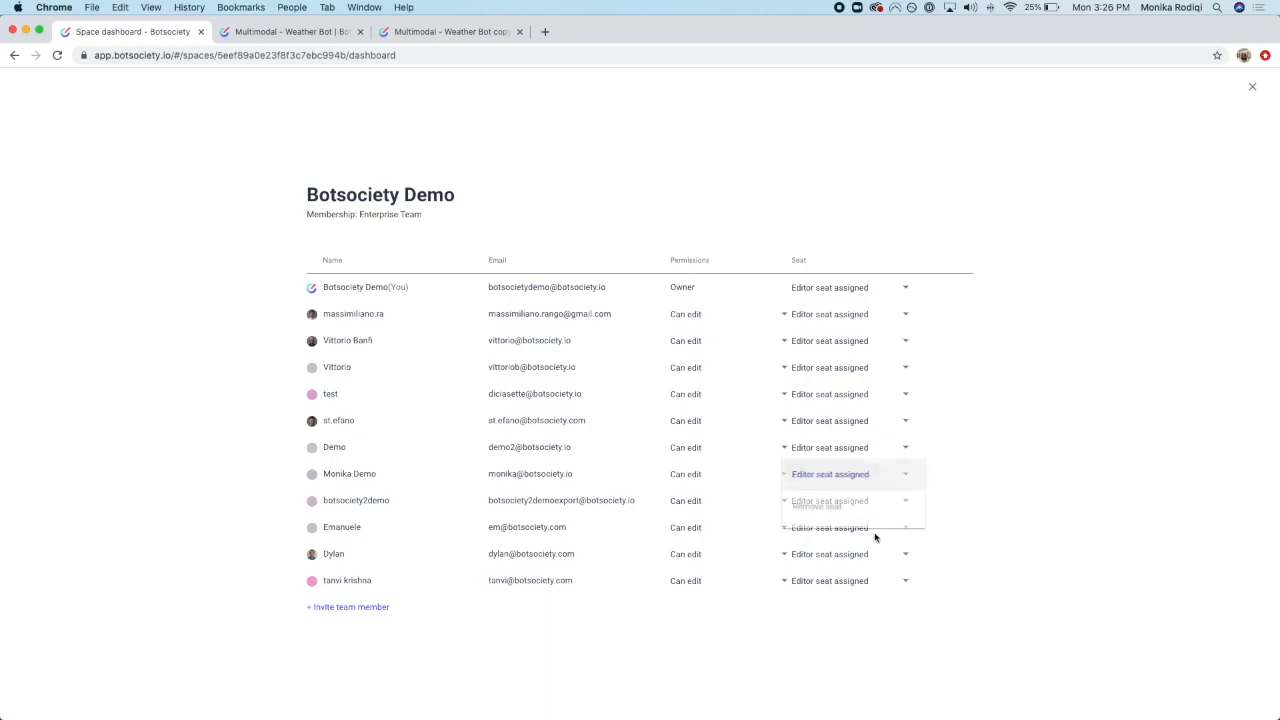
pyautogui.click(919, 604)
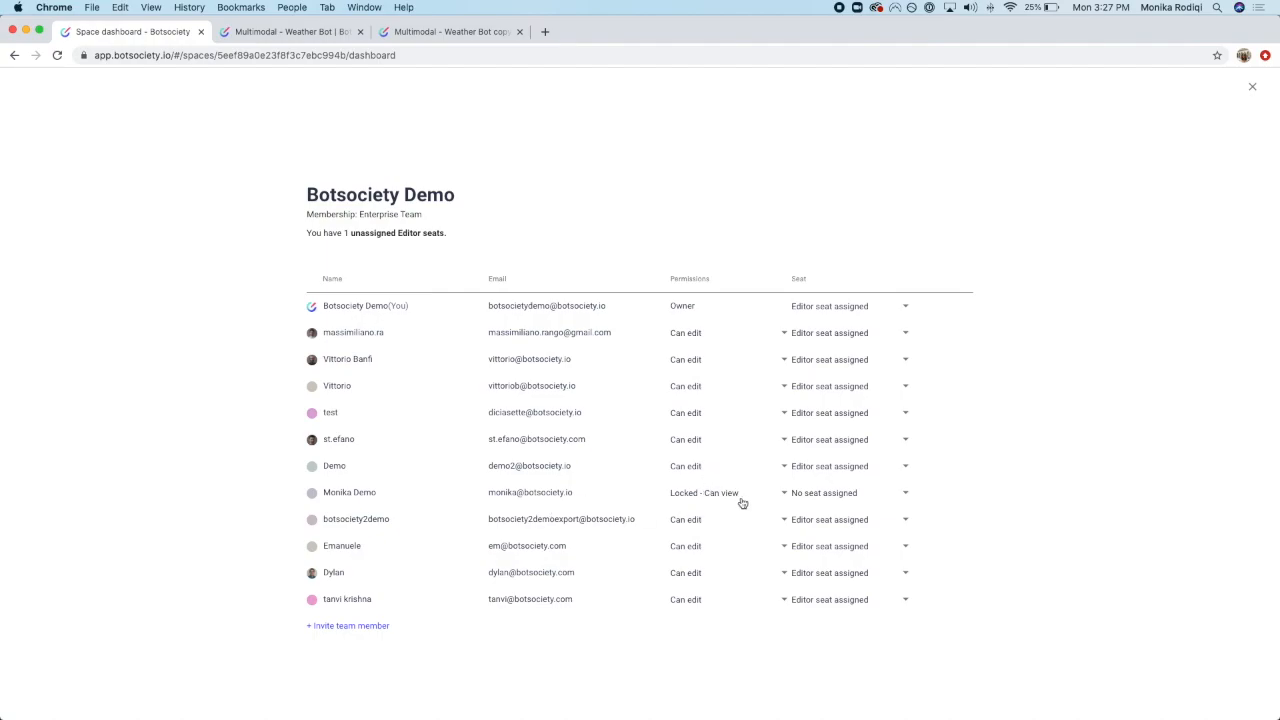
pyautogui.click(842, 494)
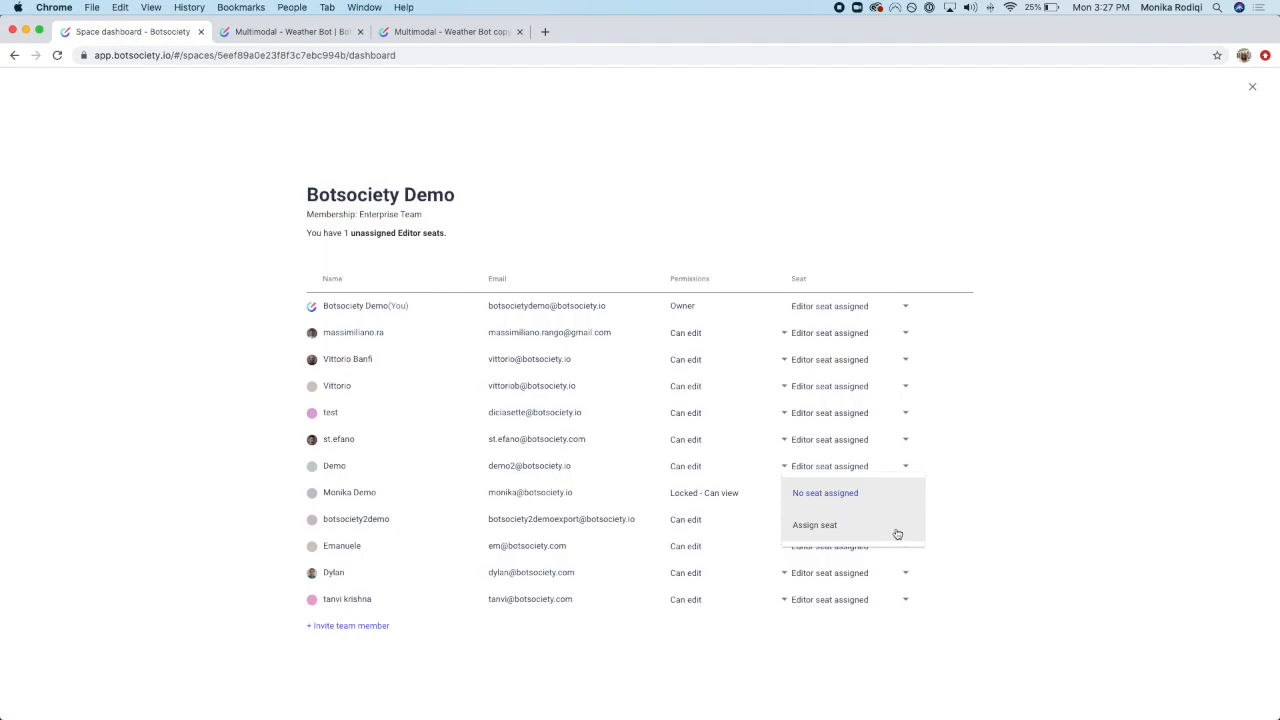
pyautogui.click(815, 530)
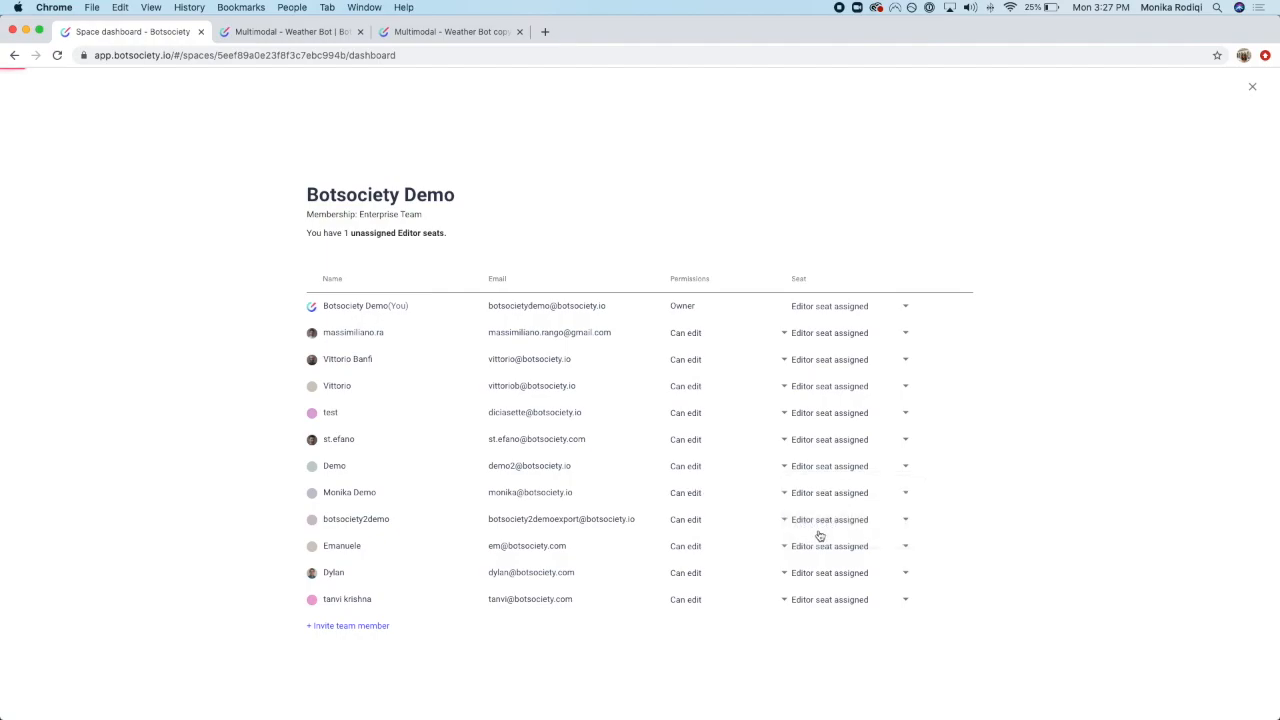
# Step: Switch the team member's permission to Can view, then back to Can edit
pyautogui.click(687, 478)
pyautogui.click(1124, 479)
pyautogui.click(693, 478)
pyautogui.click(690, 444)
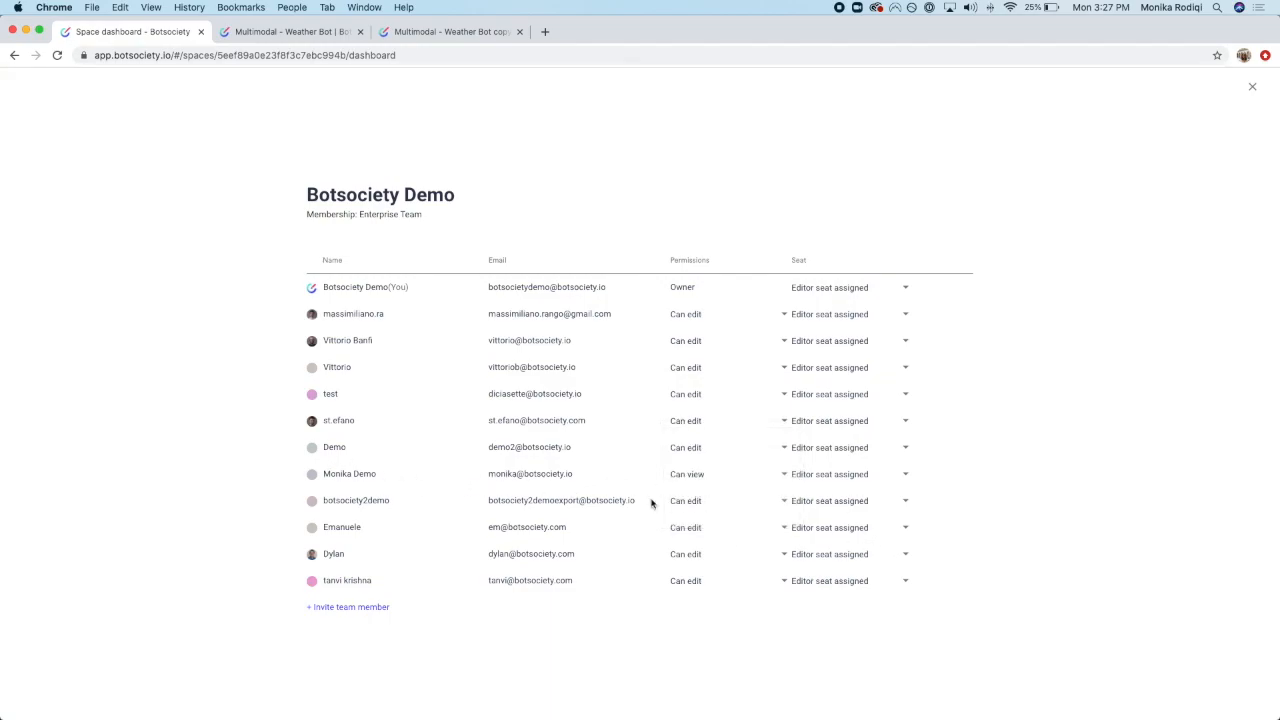
pyautogui.click(691, 477)
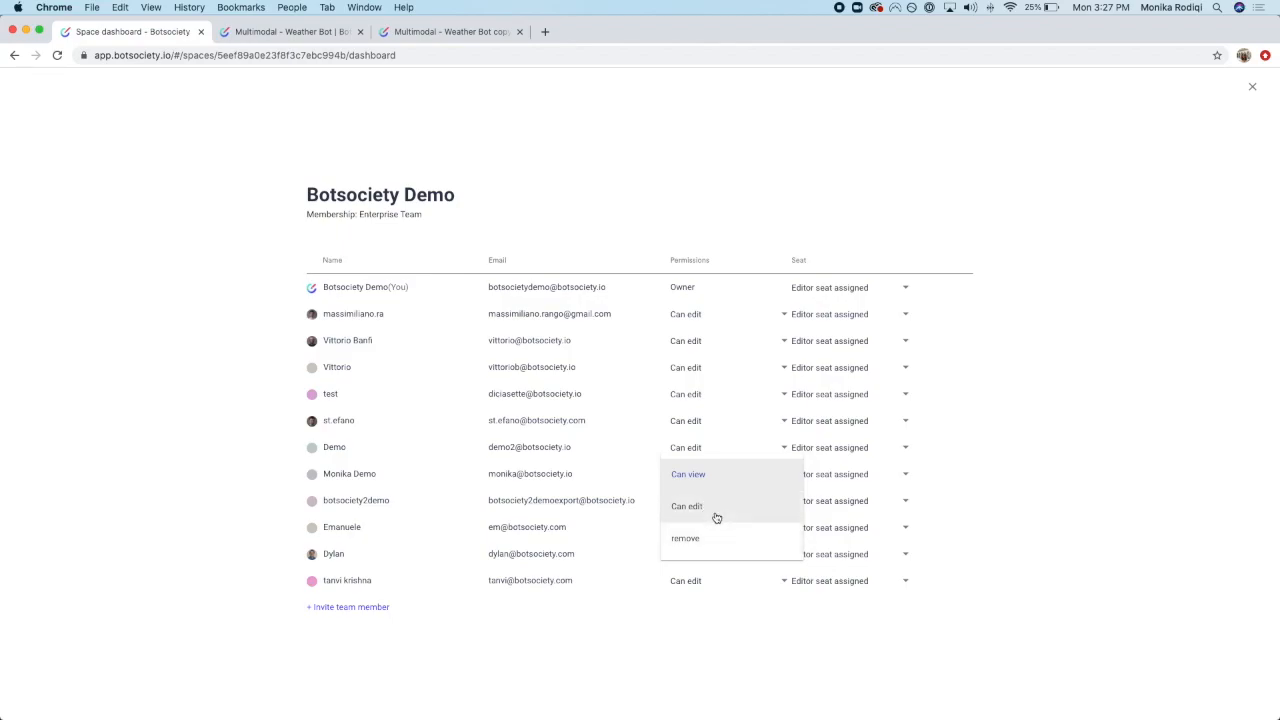
pyautogui.click(716, 512)
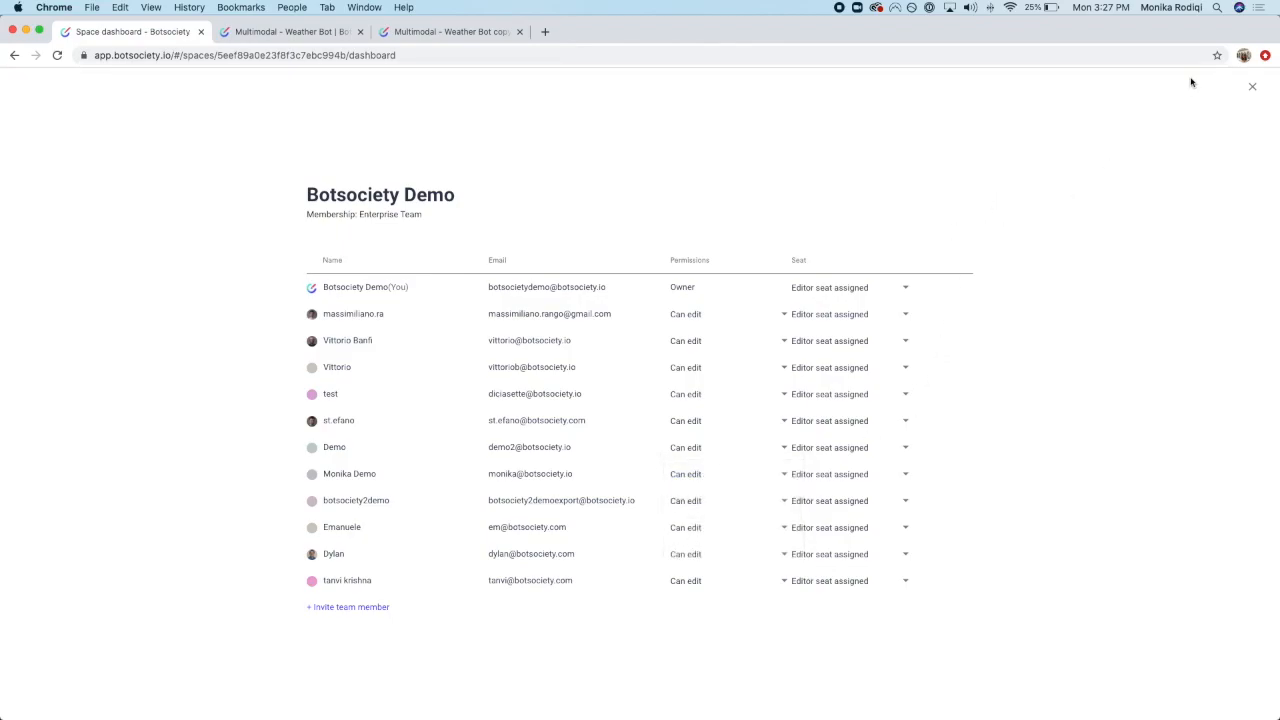
# Step: Close the member dashboard and show the Botsociety Demo space's Deleted designs page
pyautogui.click(1254, 89)
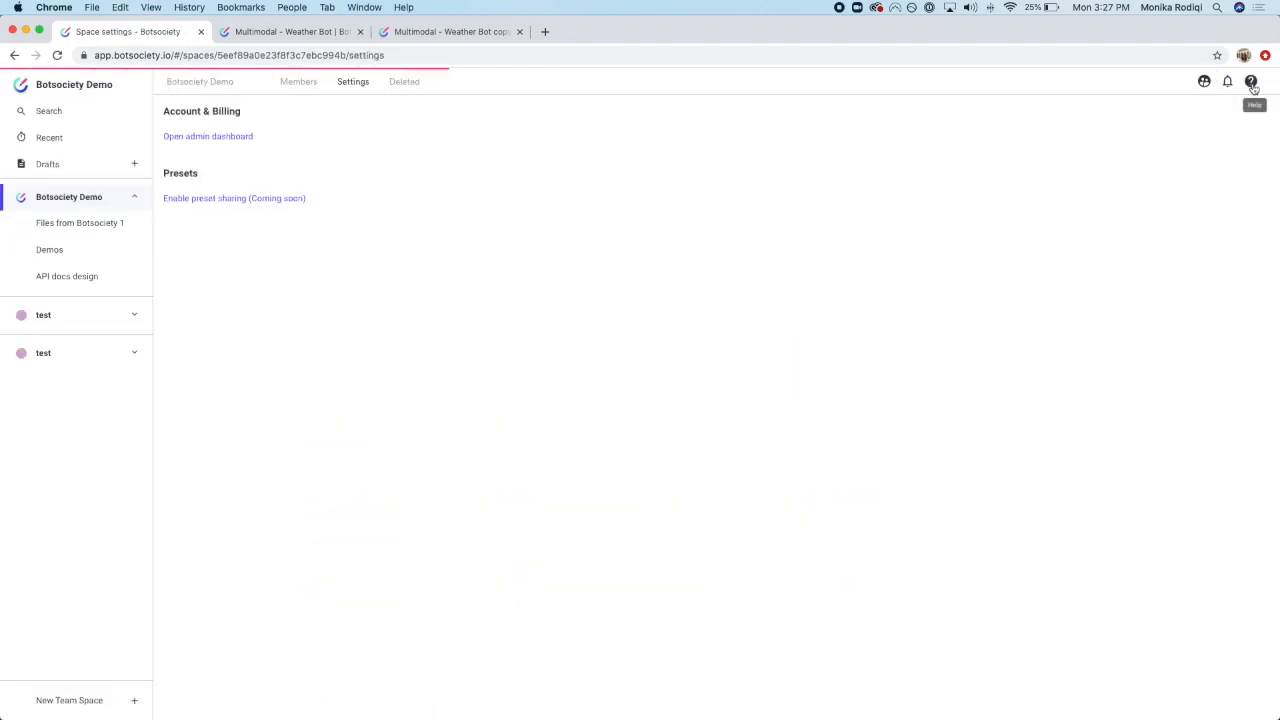
pyautogui.click(410, 84)
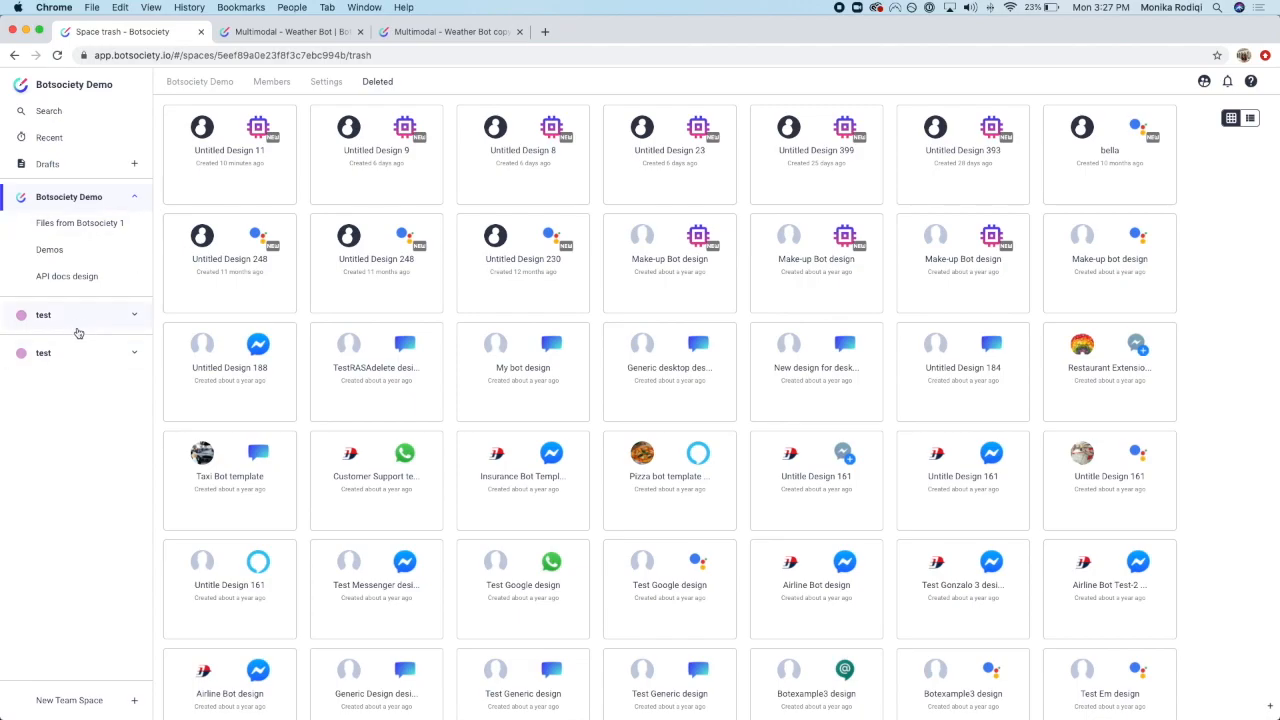
# Step: Check that the Drafts Deleted tab is empty, then go back to the Botsociety Demo overview
pyautogui.click(44, 168)
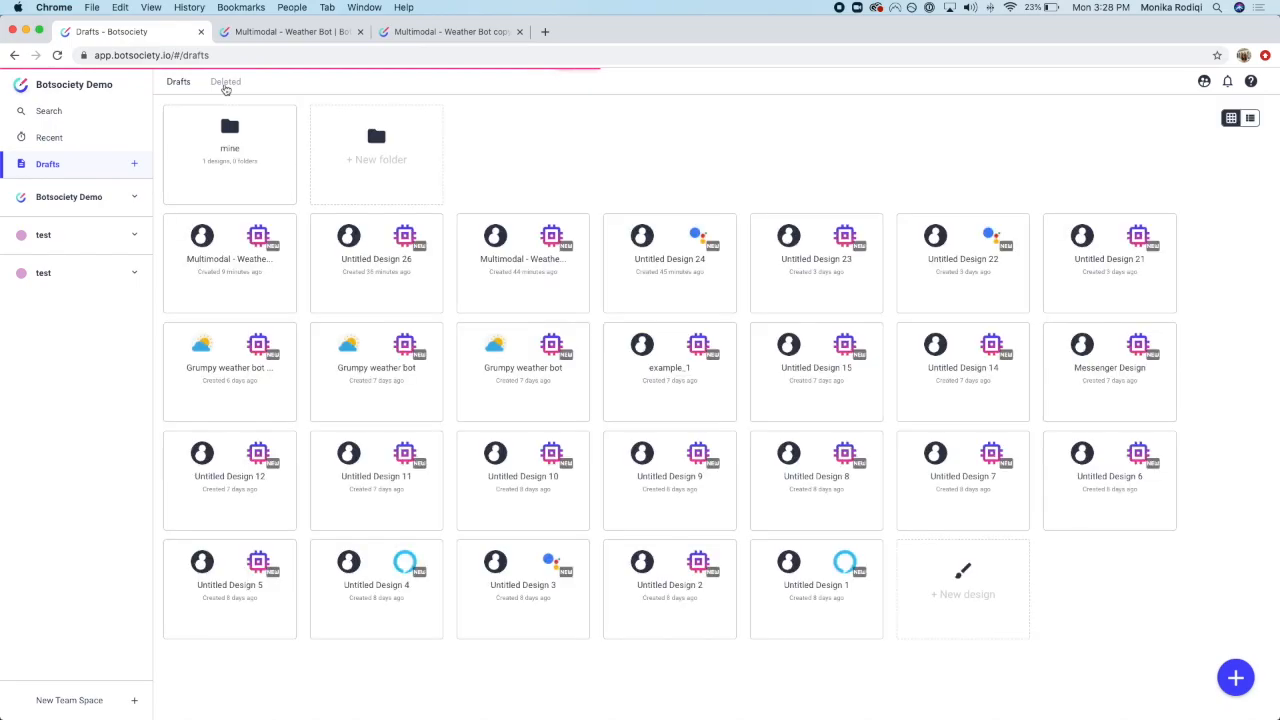
pyautogui.click(227, 86)
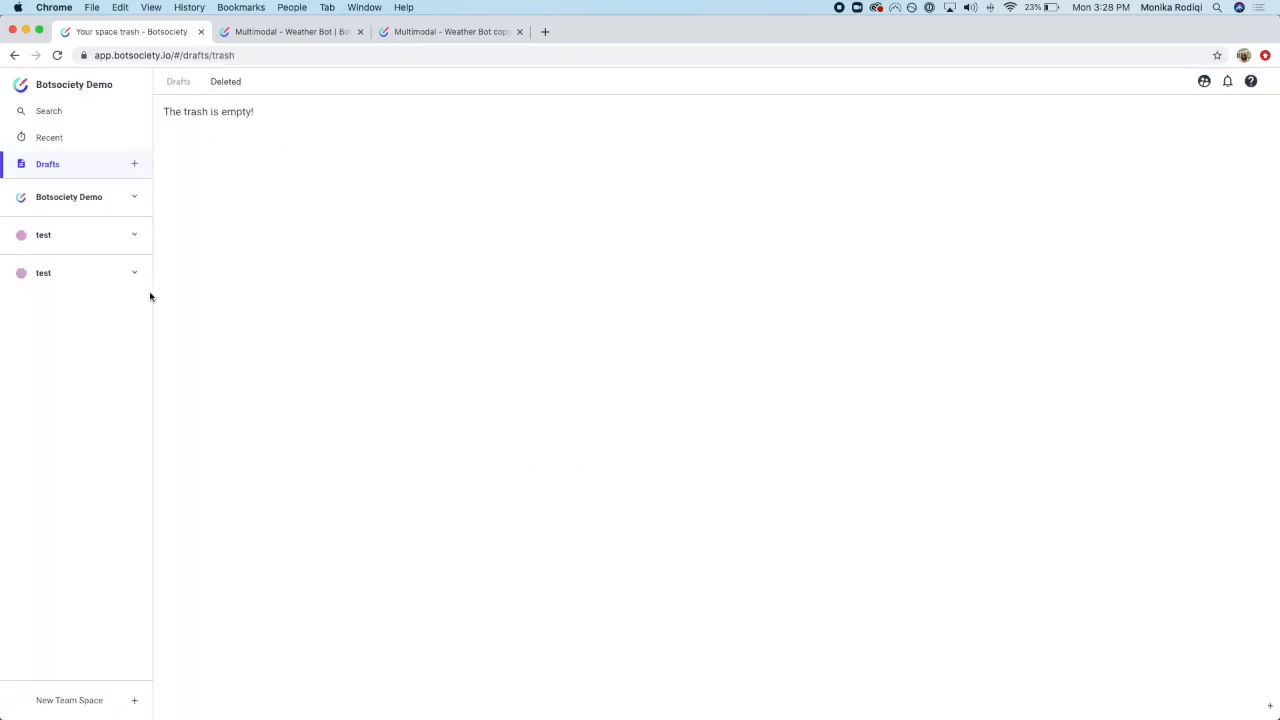
pyautogui.click(62, 200)
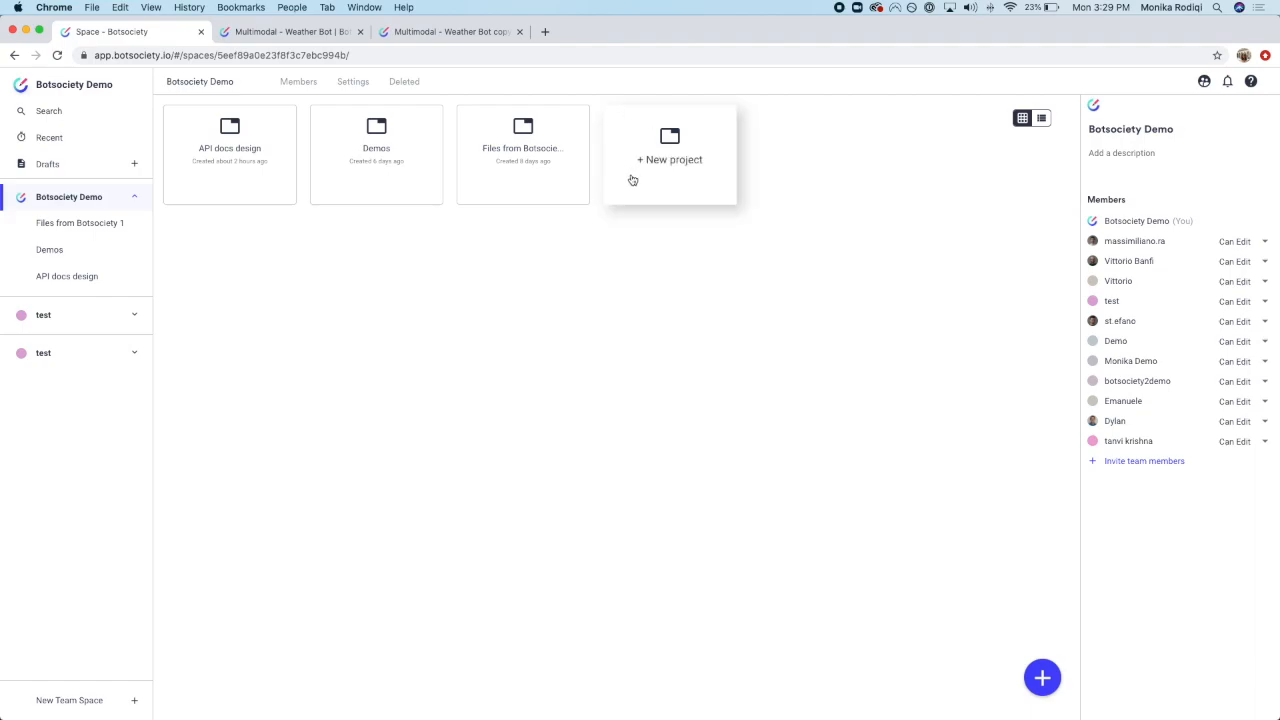
pyautogui.click(692, 152)
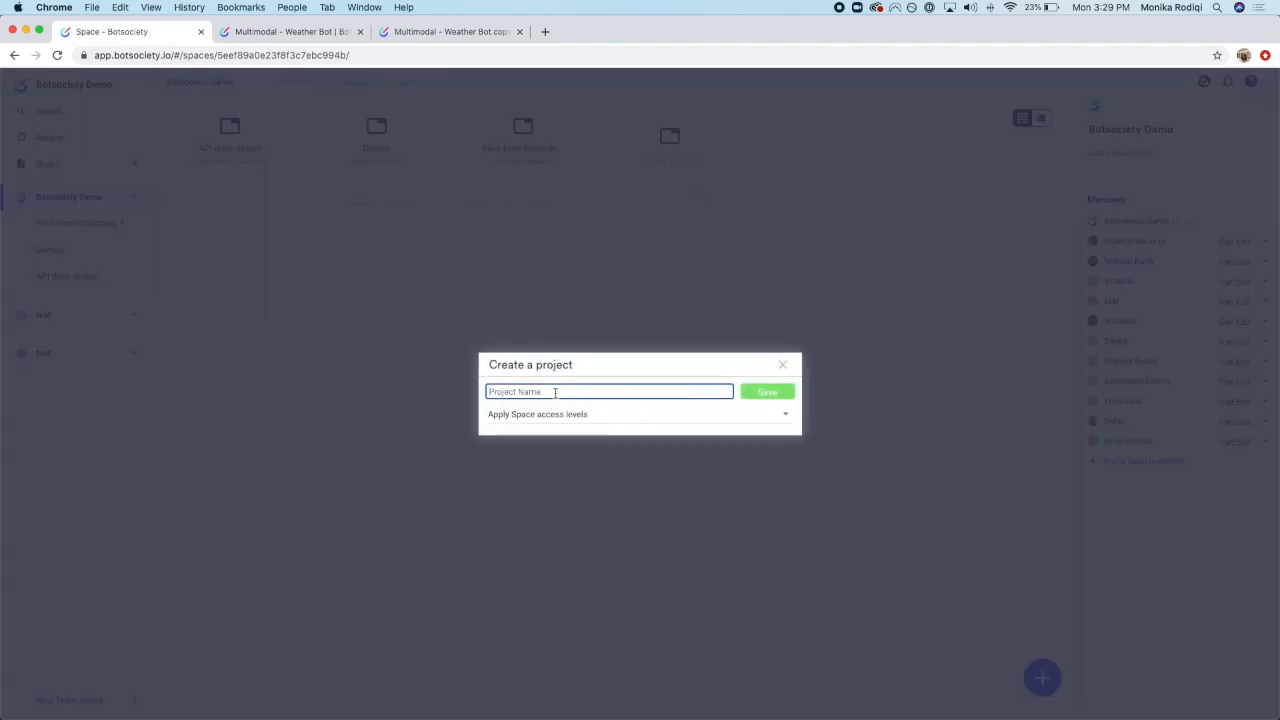
# Step: Create a project named 'Tutorial Project' with Apply Space access levels kept, and save it
pyautogui.write('Mojni')
pyautogui.press('BackSpace')
pyautogui.press('BackSpace')
pyautogui.press('BackSpace')
pyautogui.press('BackSpace')
pyautogui.press('BackSpace')
pyautogui.write('Tutorial')
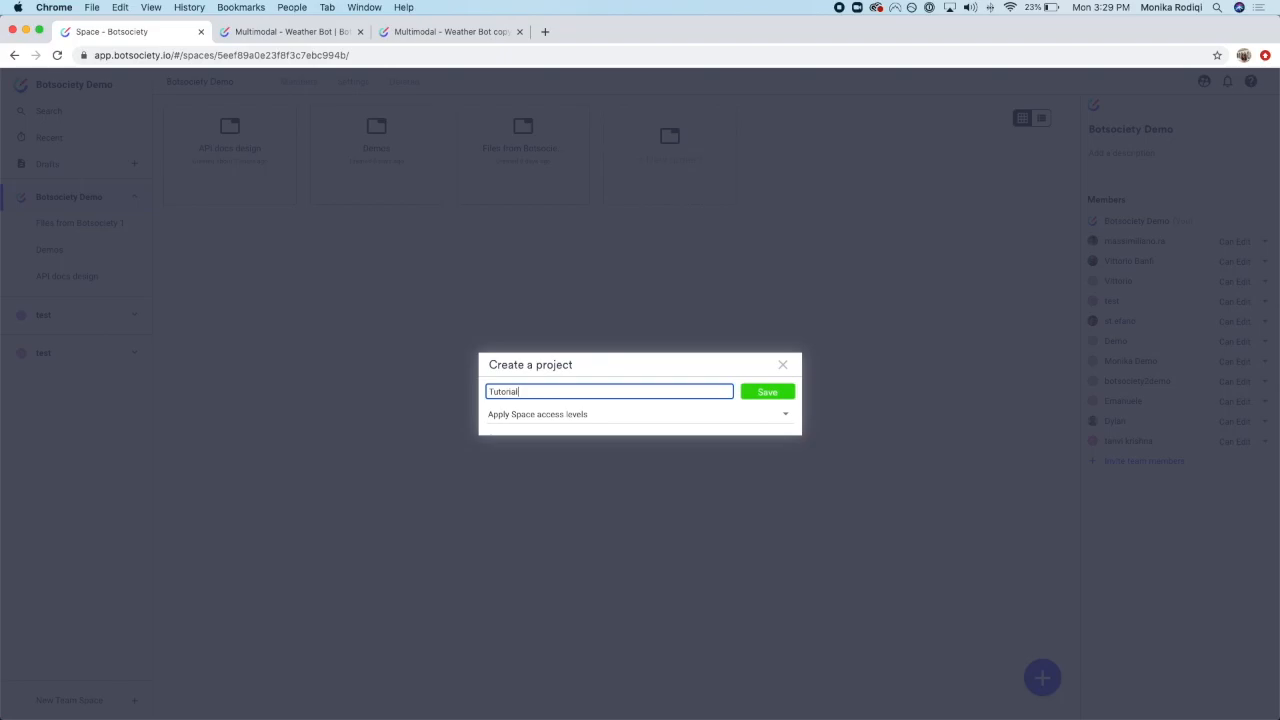
pyautogui.write(' Project')
pyautogui.click(507, 420)
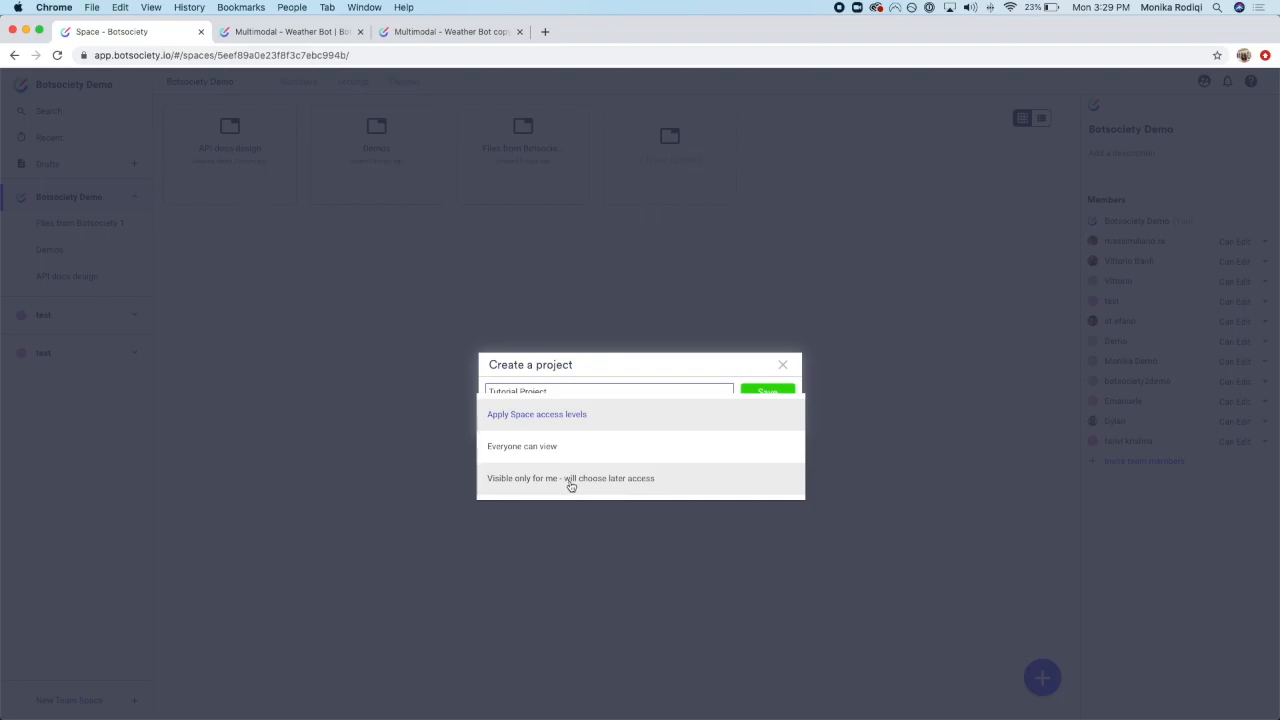
pyautogui.click(612, 417)
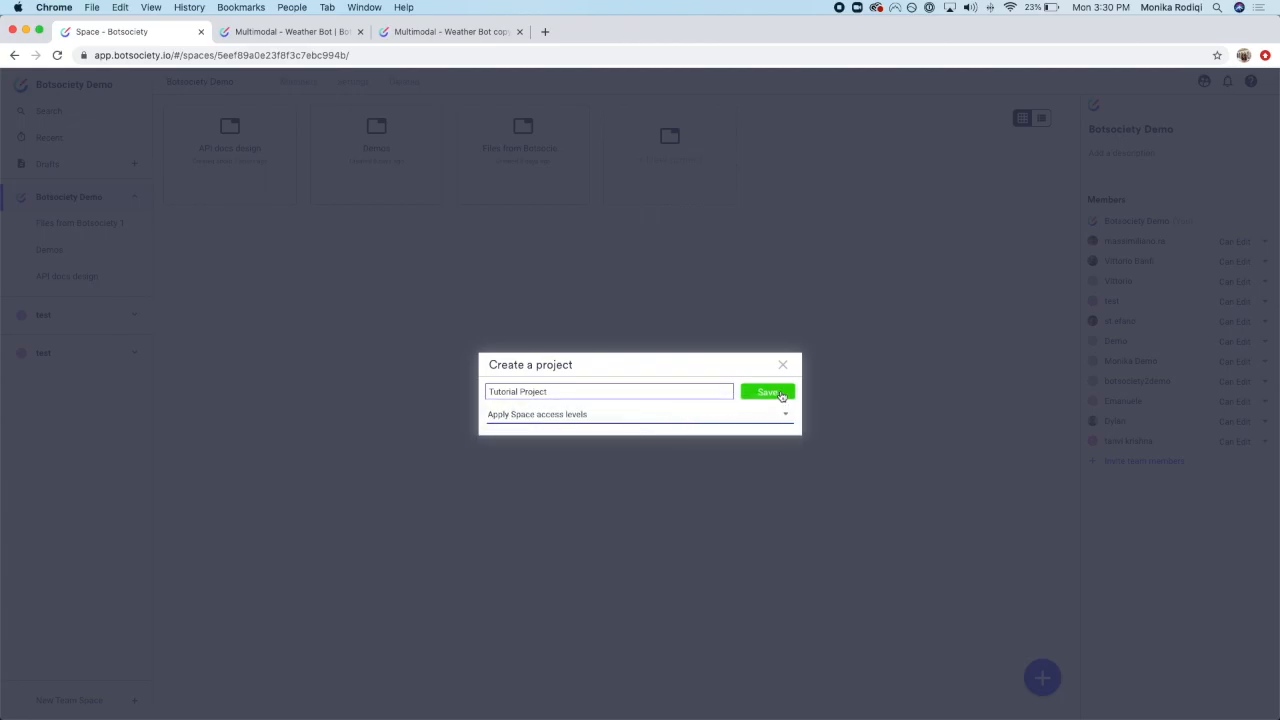
pyautogui.click(781, 394)
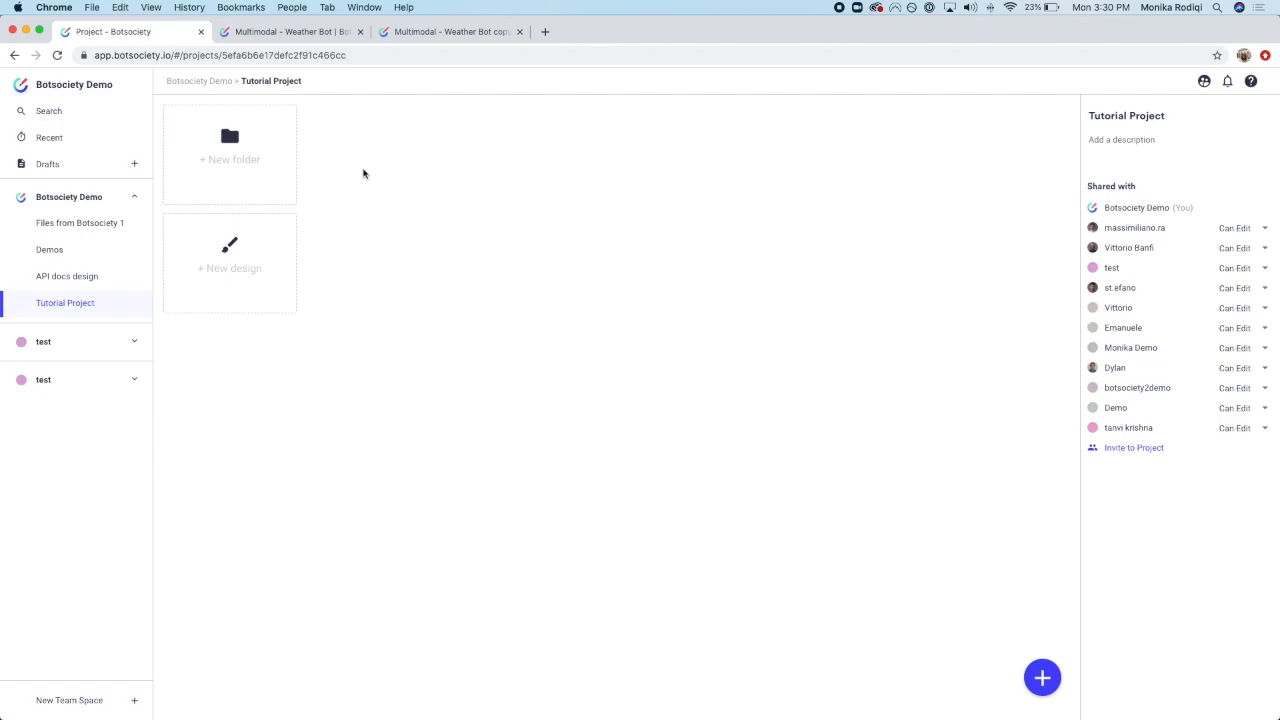
# Step: Add a new folder named 'My folder' to Tutorial Project using the name suggestion
pyautogui.click(283, 171)
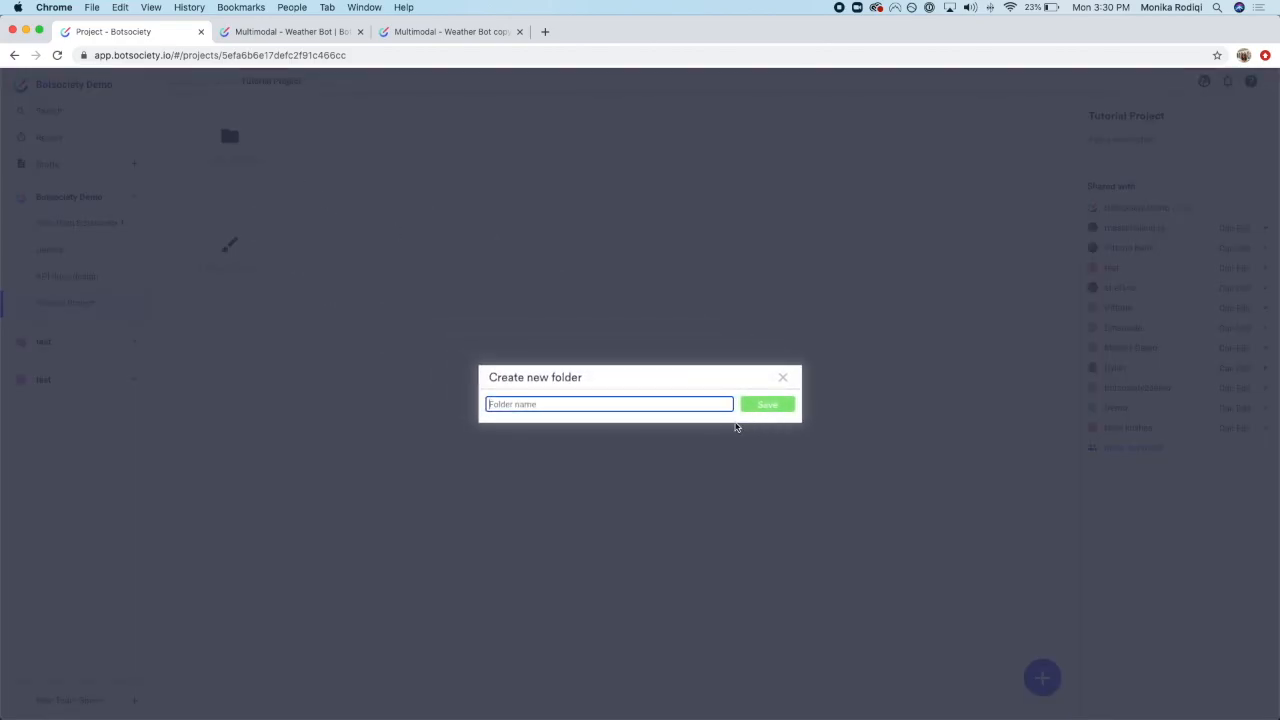
pyautogui.click(668, 403)
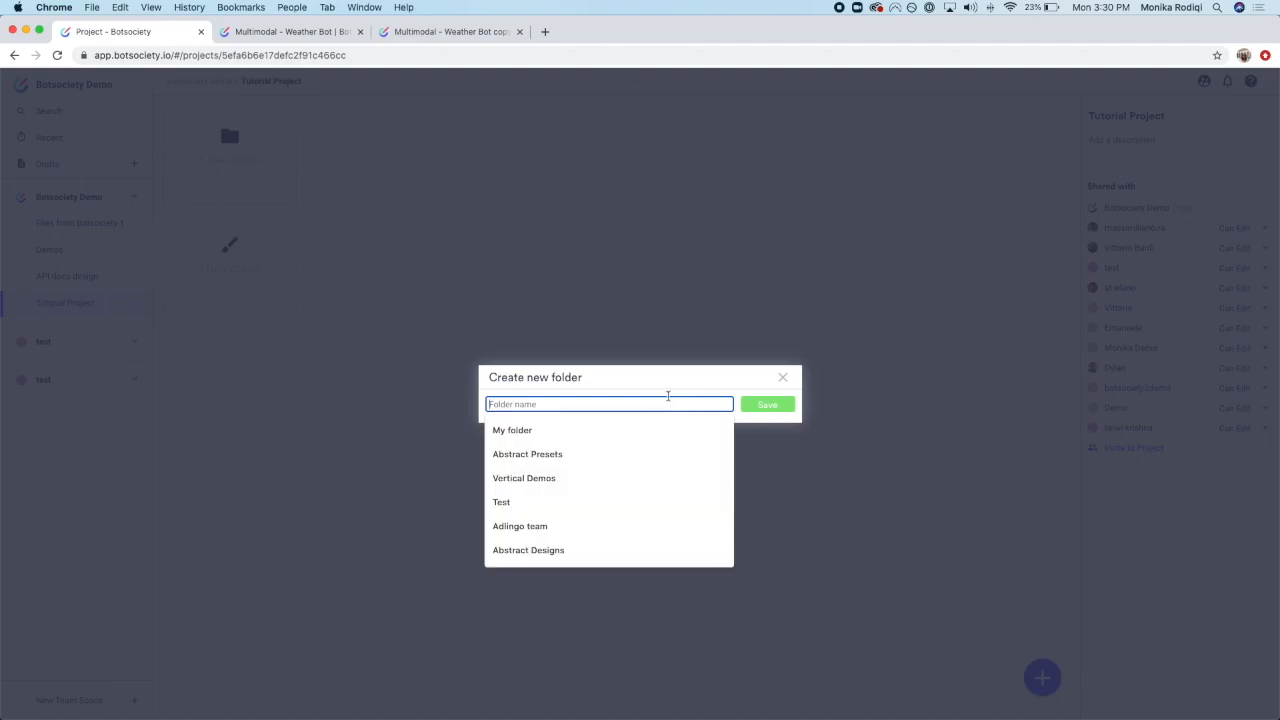
pyautogui.click(647, 421)
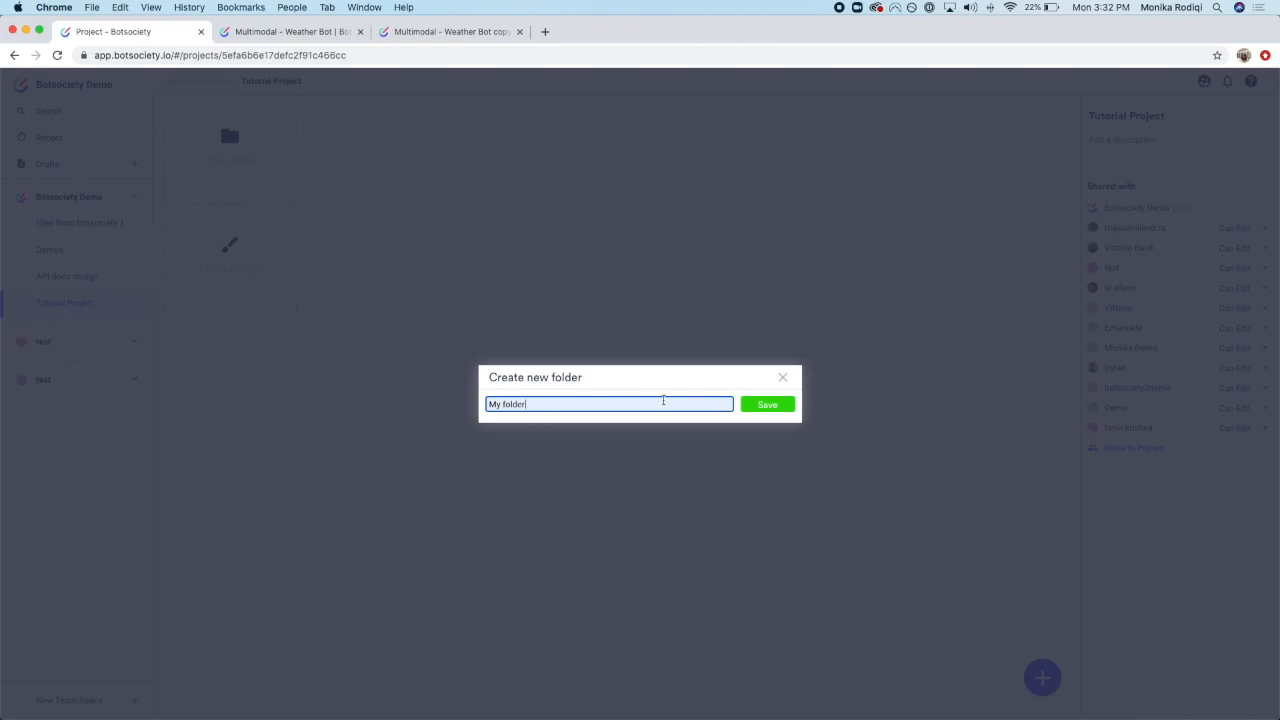
pyautogui.press('Return')
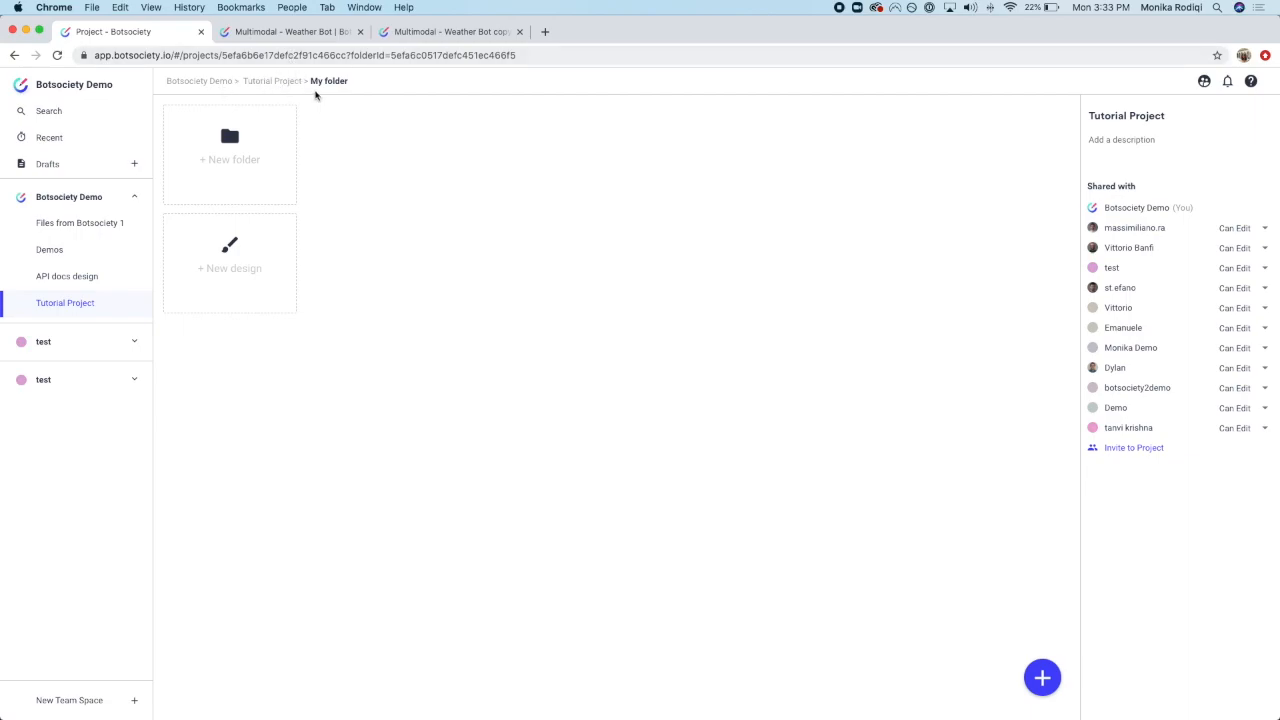
pyautogui.click(358, 83)
pyautogui.click(421, 83)
pyautogui.click(284, 84)
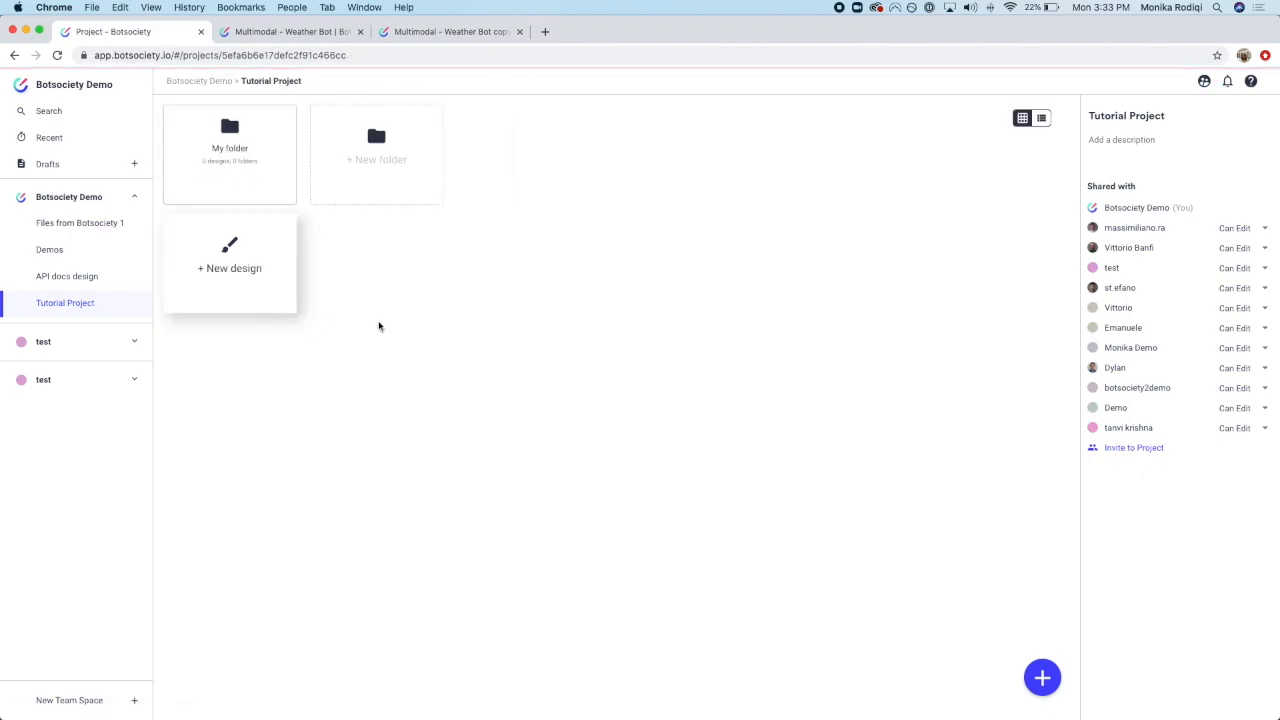
pyautogui.click(258, 151)
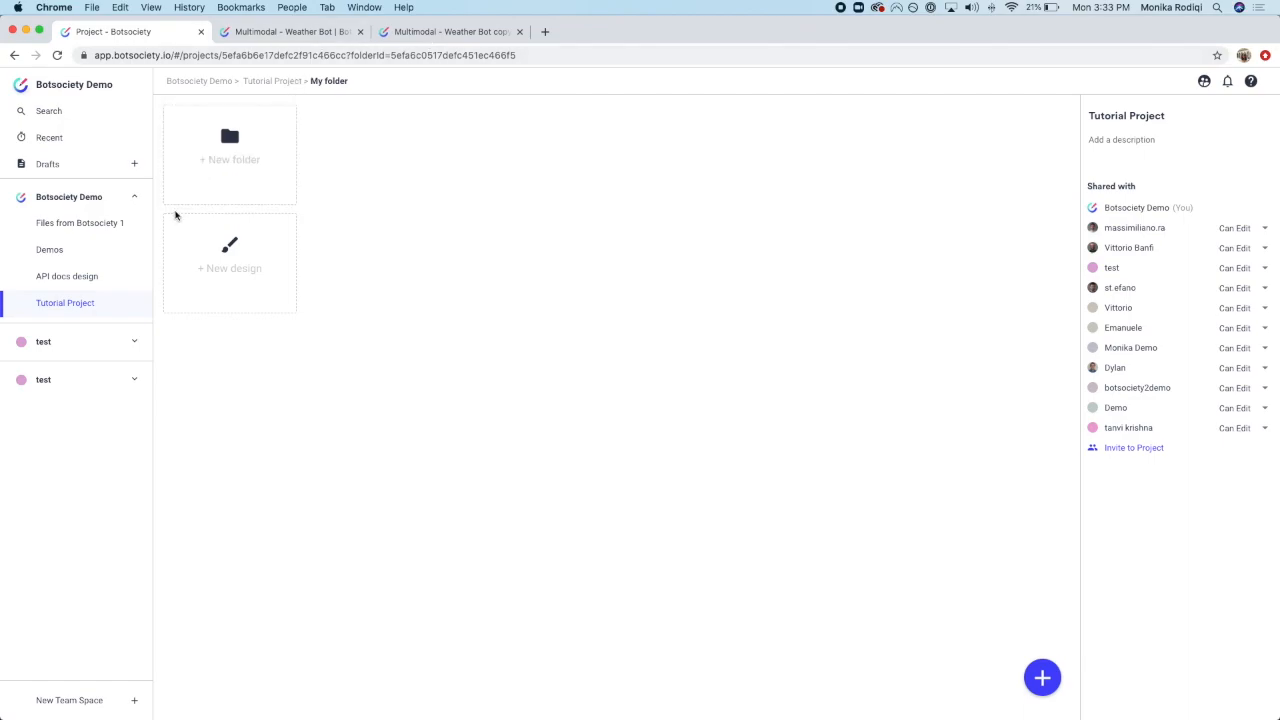
# Step: Keep edit permission for invitees in the Weather Bot design's sharing options, then return to Tutorial Project
pyautogui.click(290, 32)
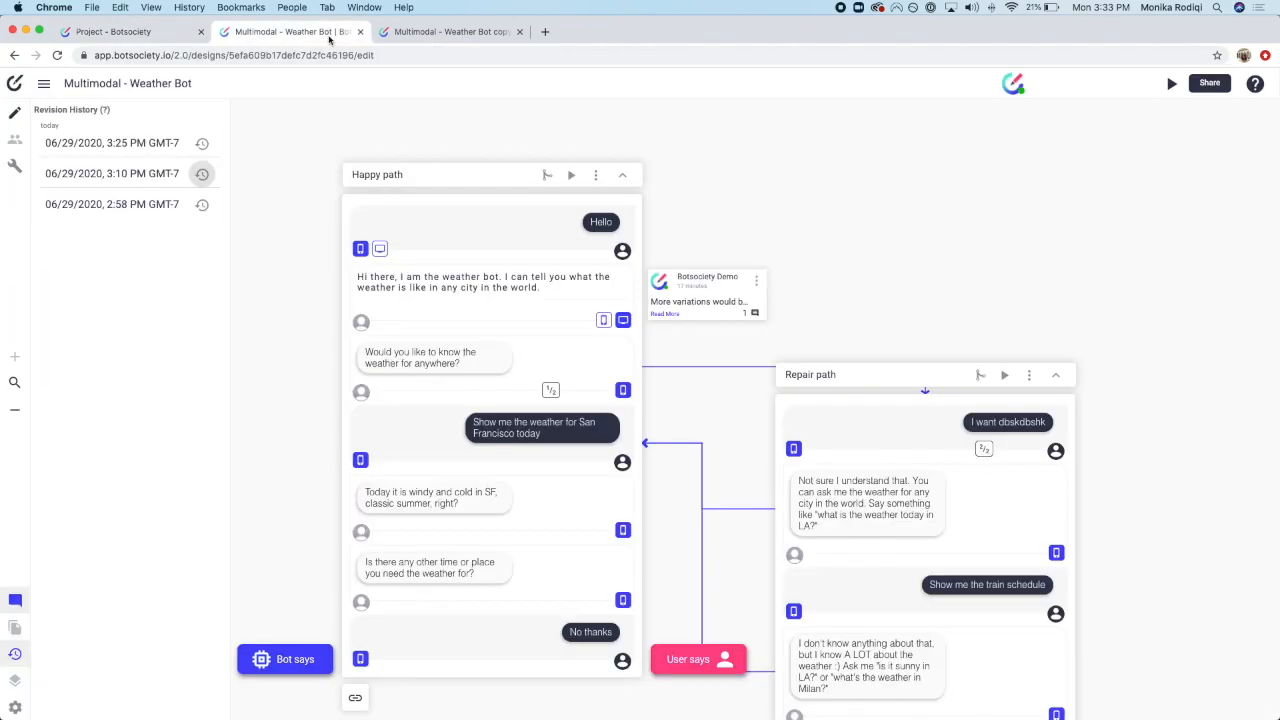
pyautogui.click(1204, 84)
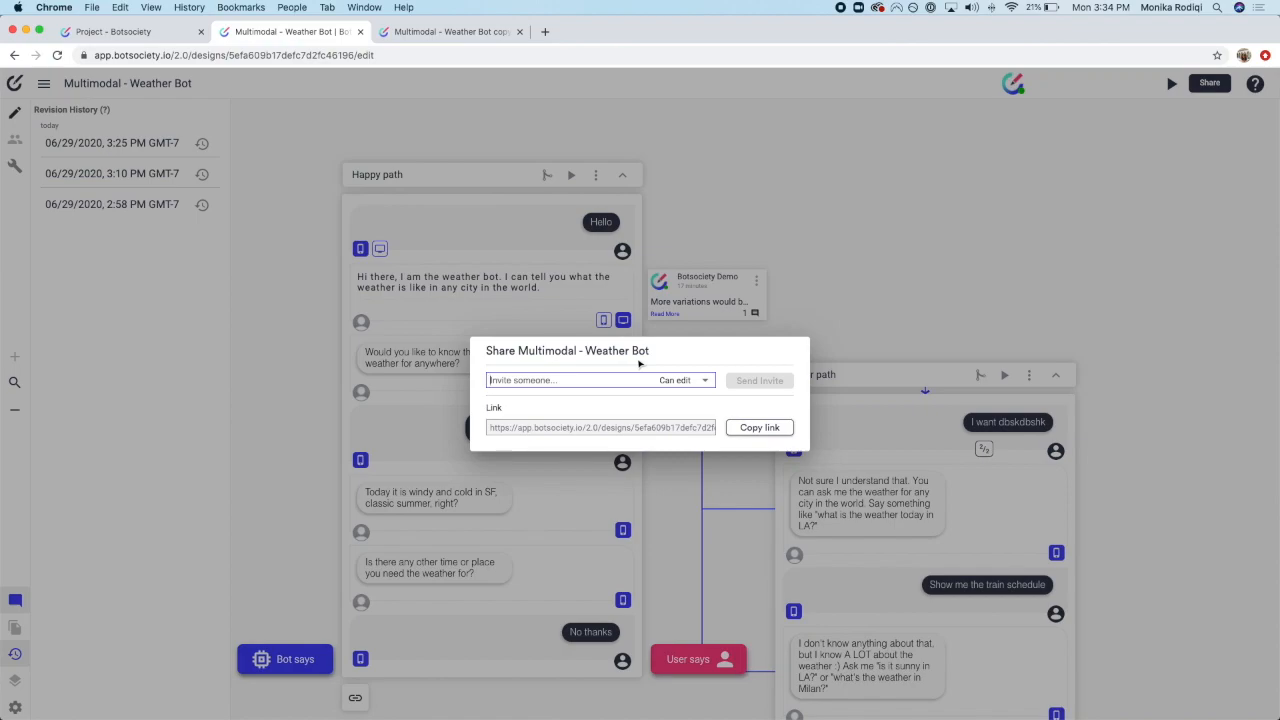
pyautogui.click(663, 384)
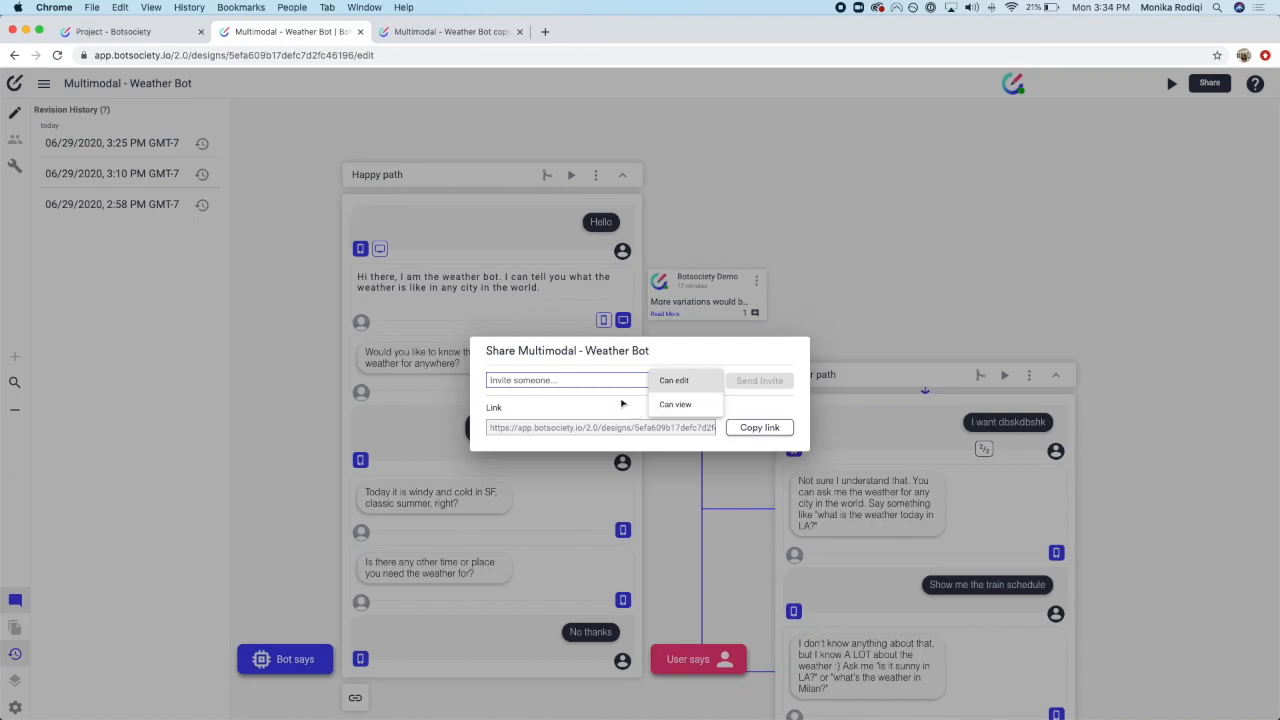
pyautogui.click(700, 386)
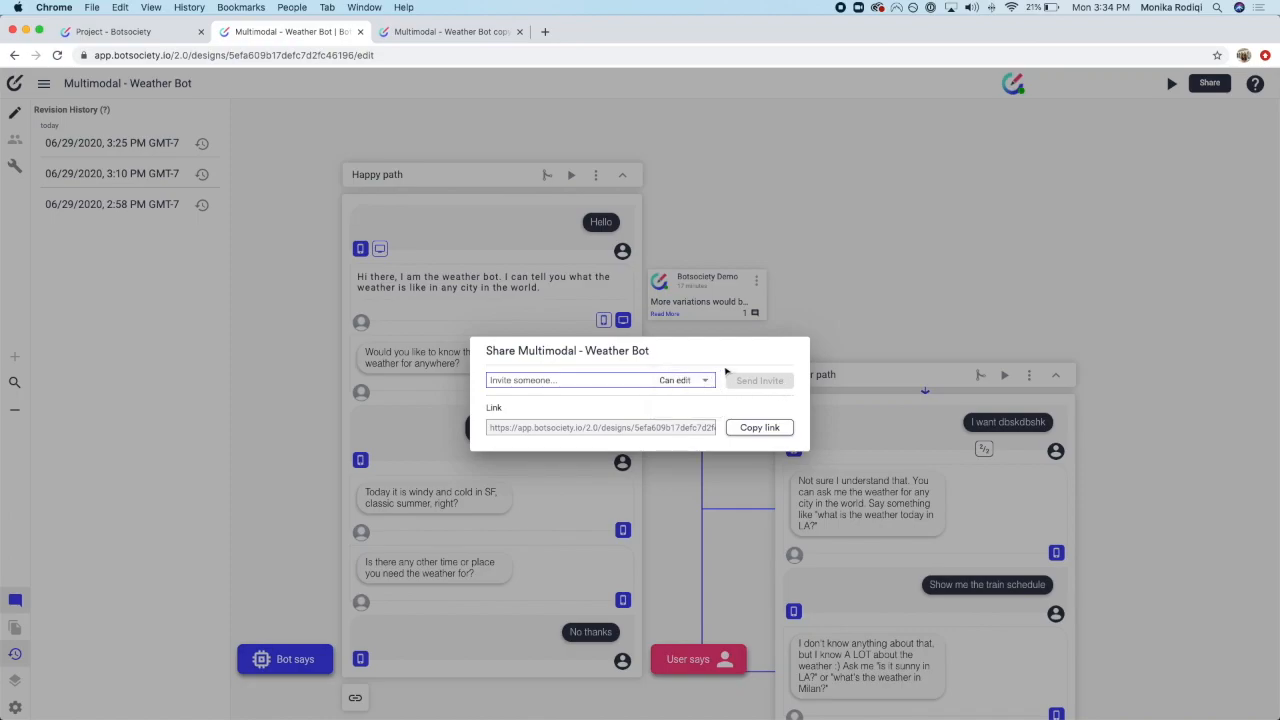
pyautogui.click(686, 206)
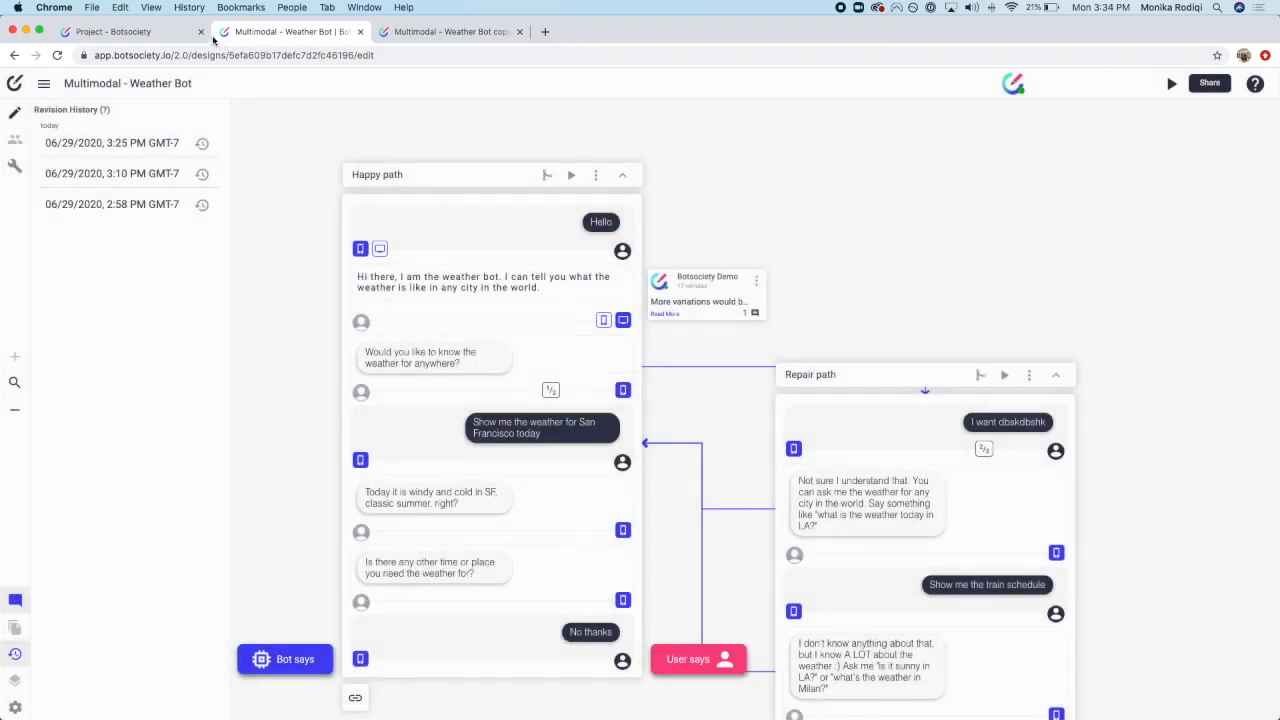
pyautogui.click(161, 37)
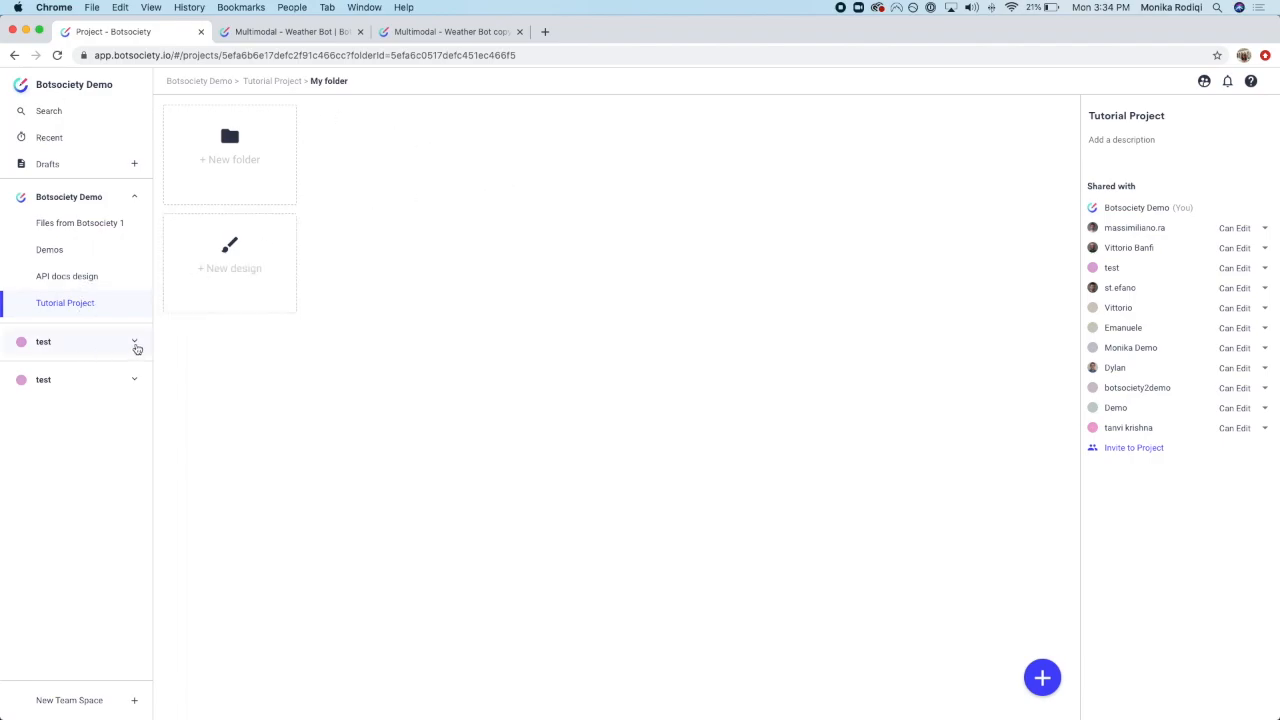
pyautogui.click(277, 34)
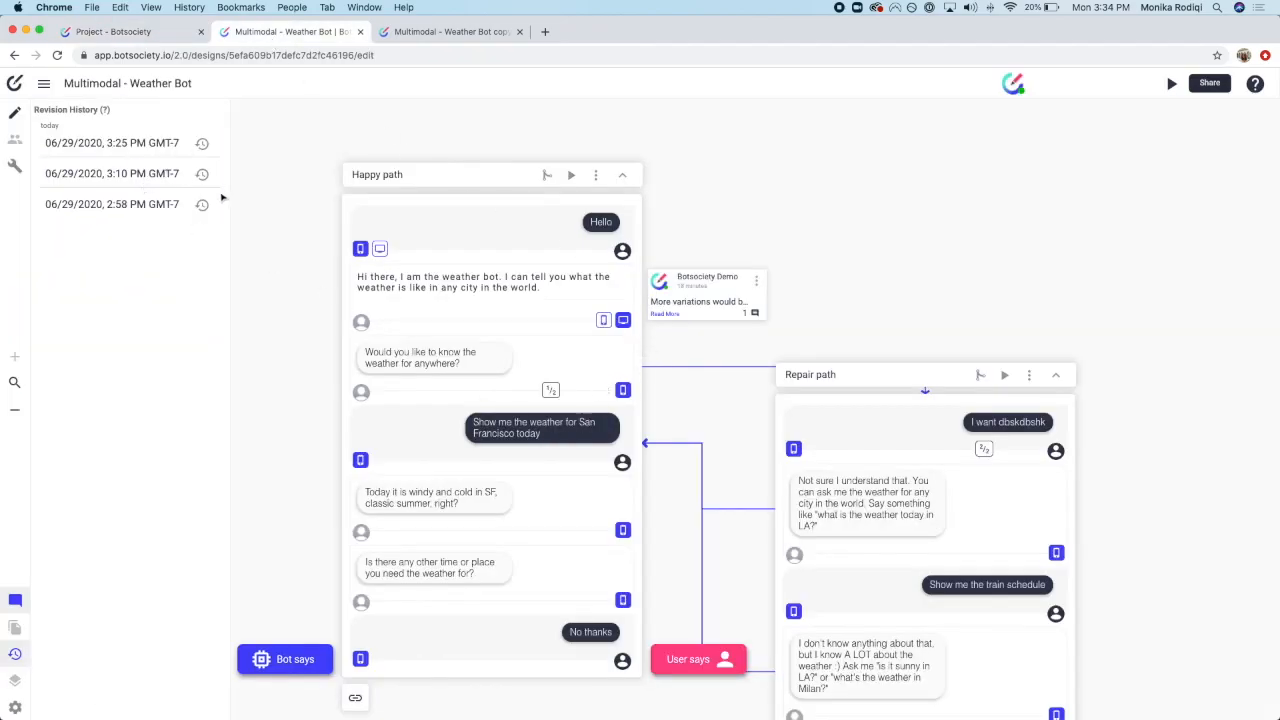
pyautogui.click(14, 165)
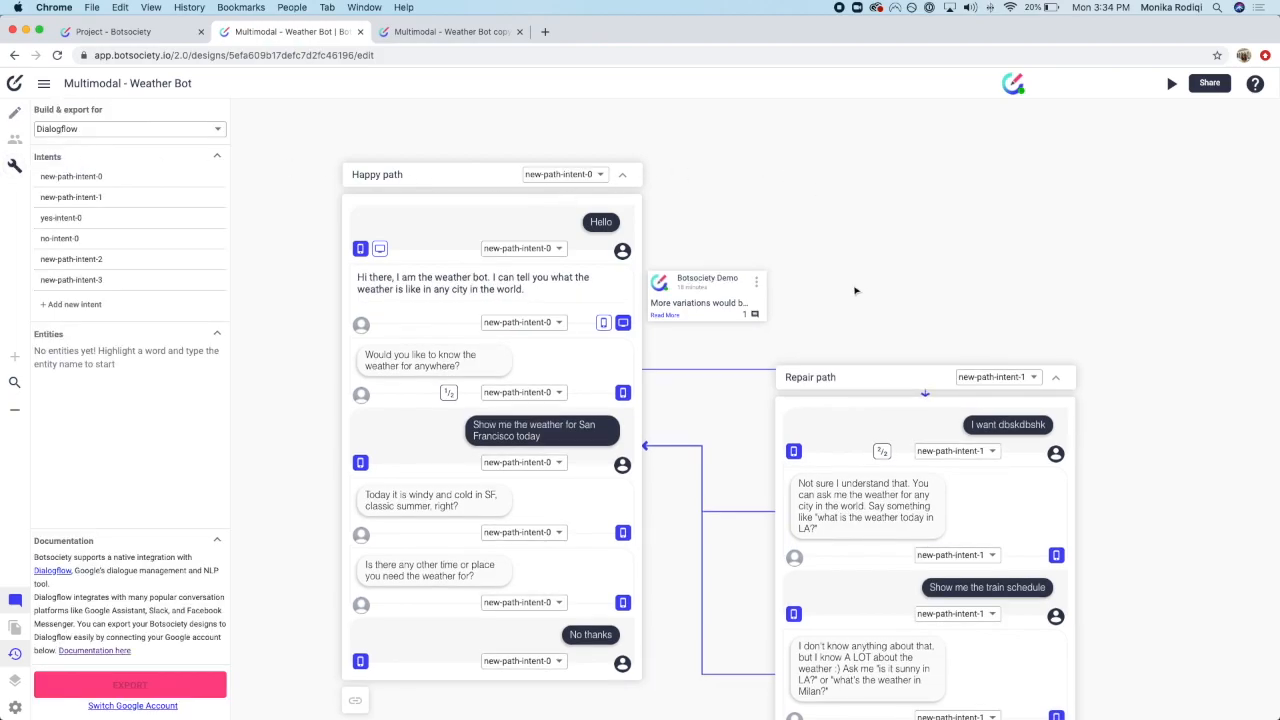
pyautogui.click(15, 112)
pyautogui.click(16, 654)
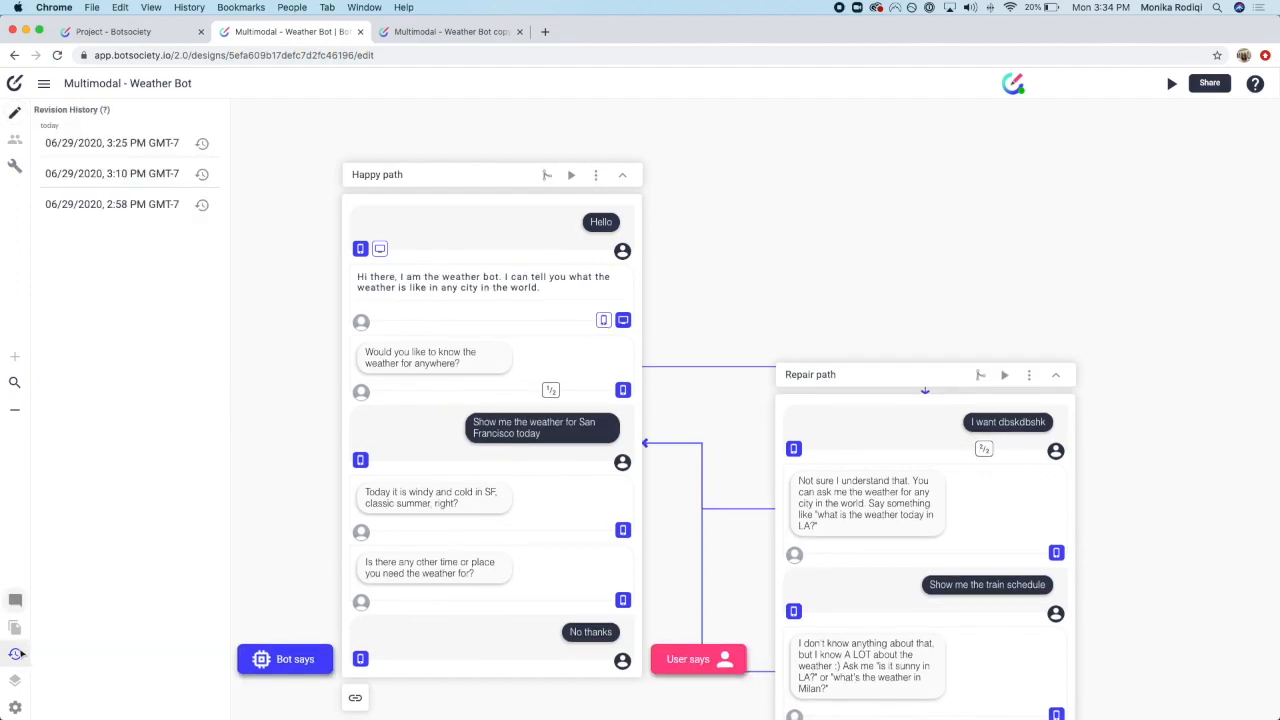
pyautogui.click(16, 655)
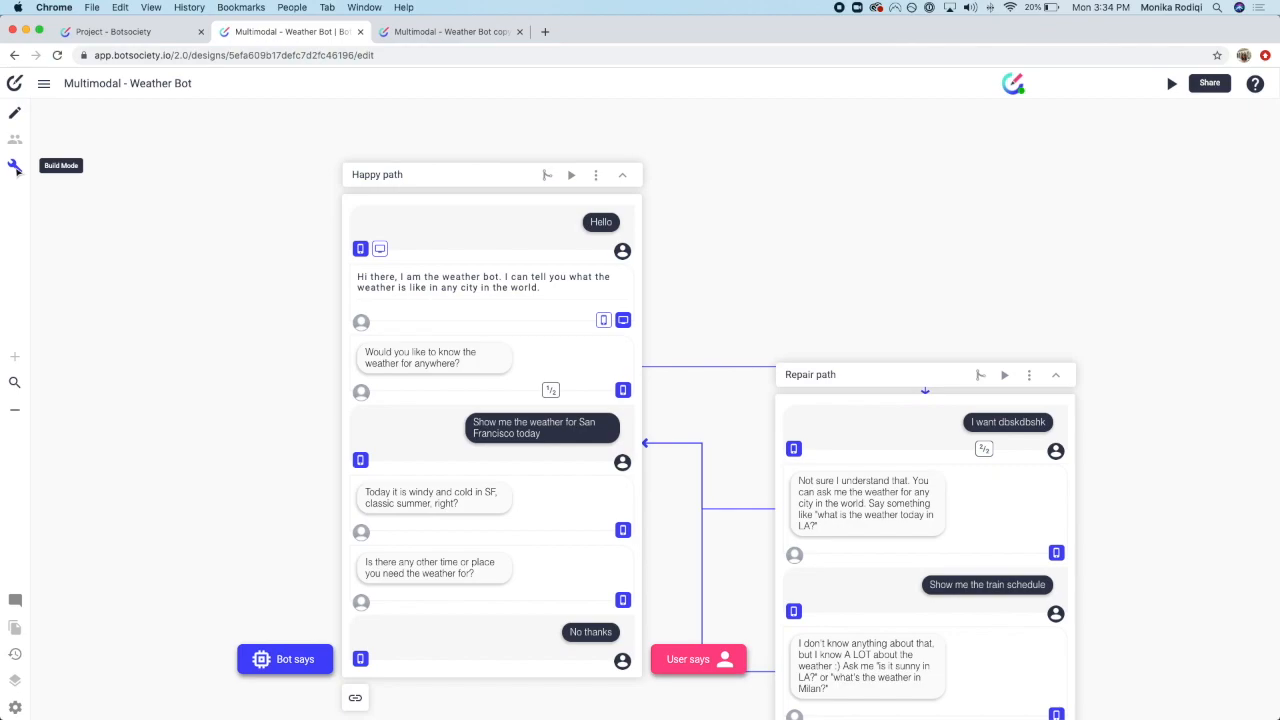
pyautogui.click(15, 168)
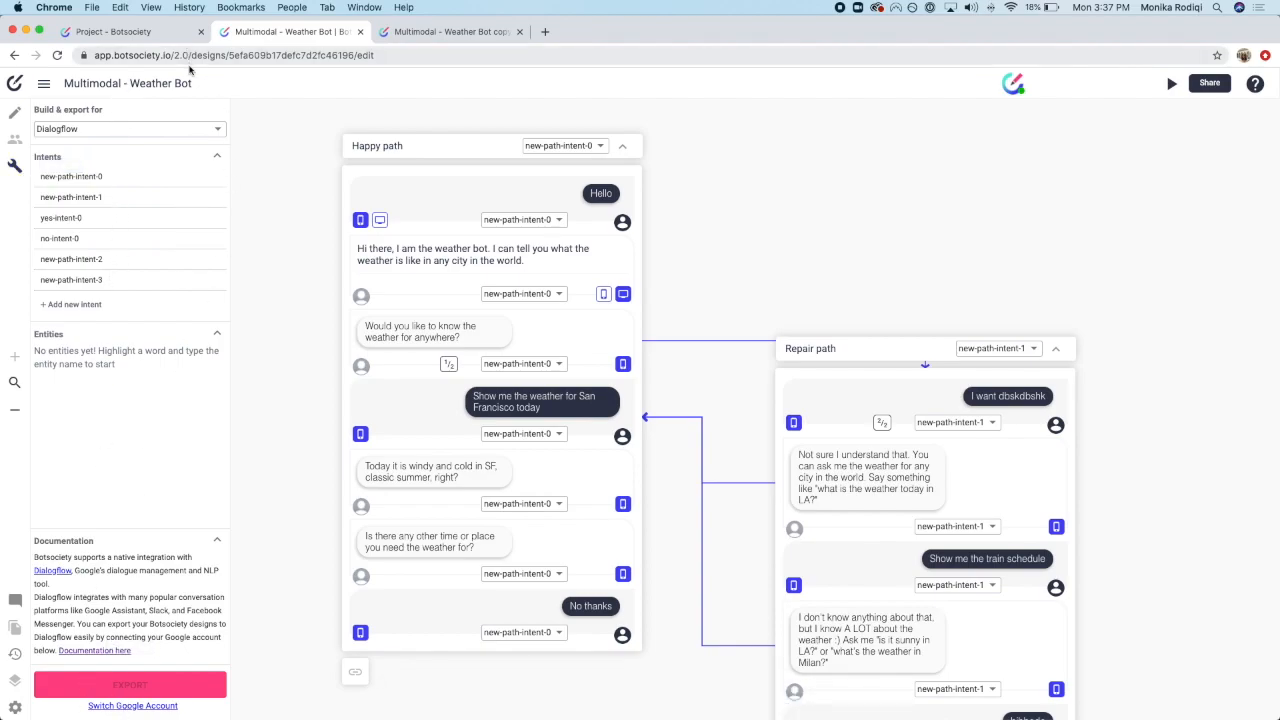
pyautogui.click(188, 128)
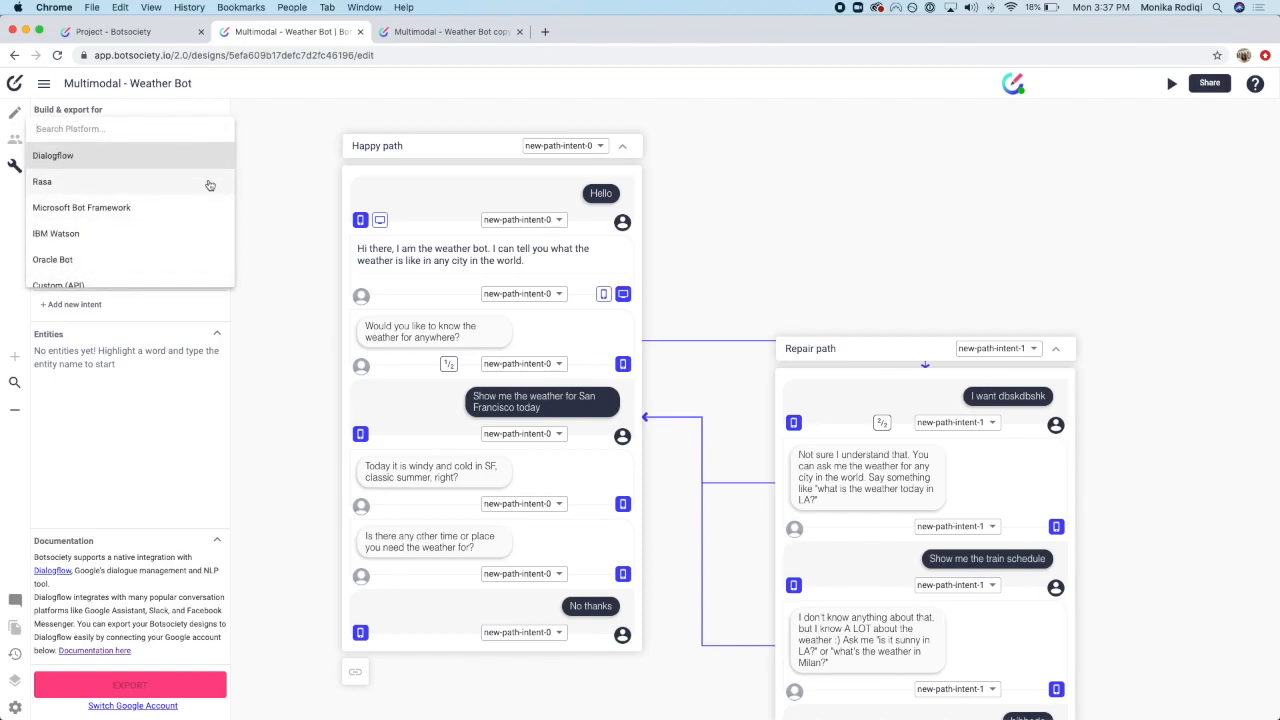
pyautogui.scroll(-1, 206, 175)
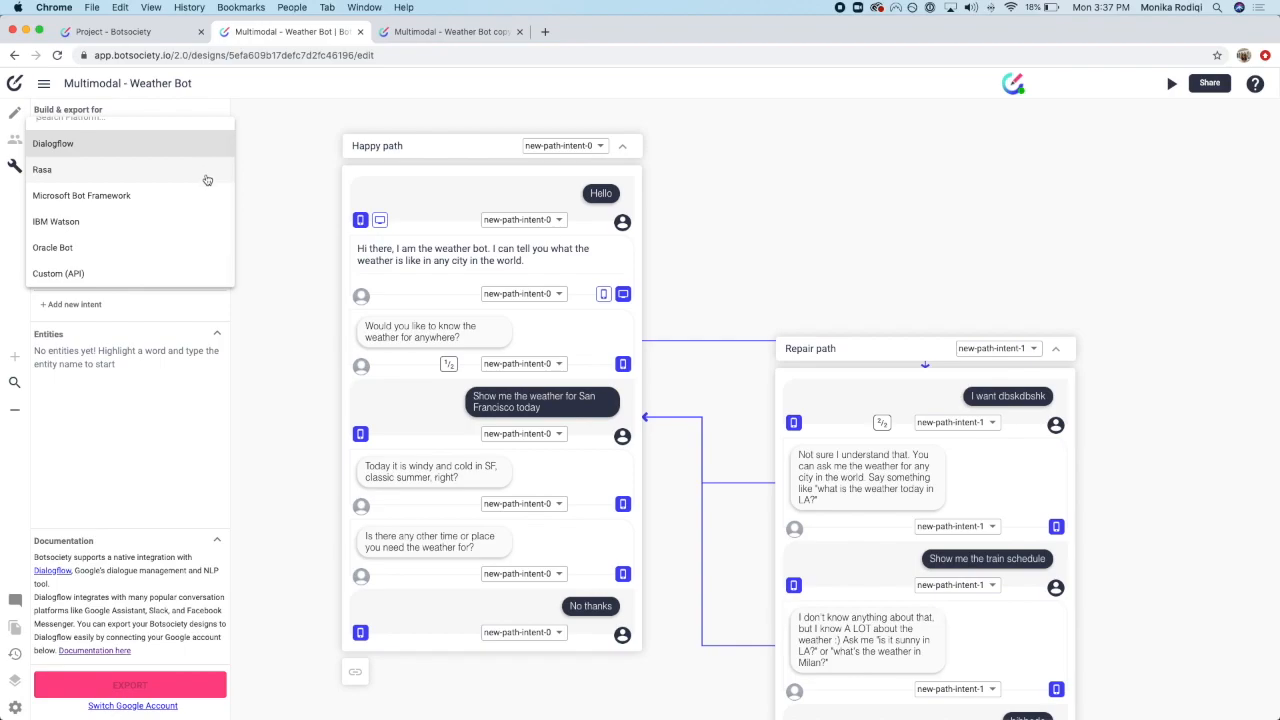
pyautogui.scroll(1, 207, 180)
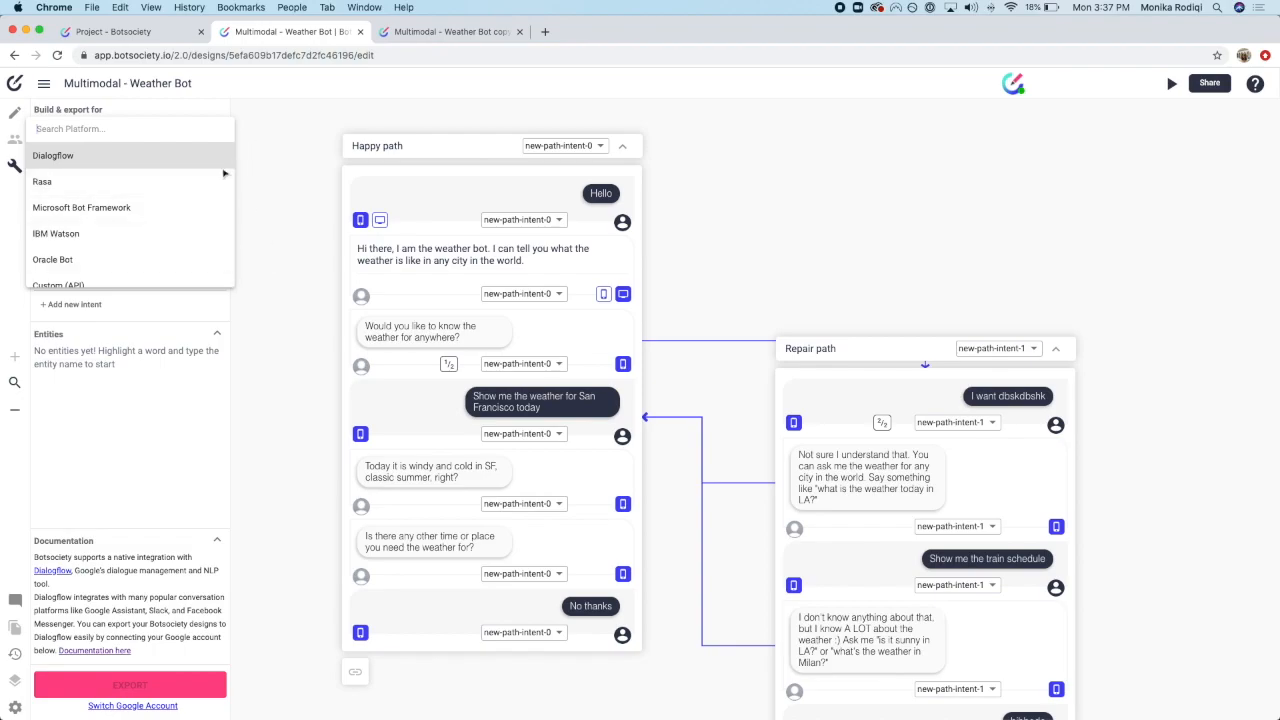
pyautogui.click(292, 151)
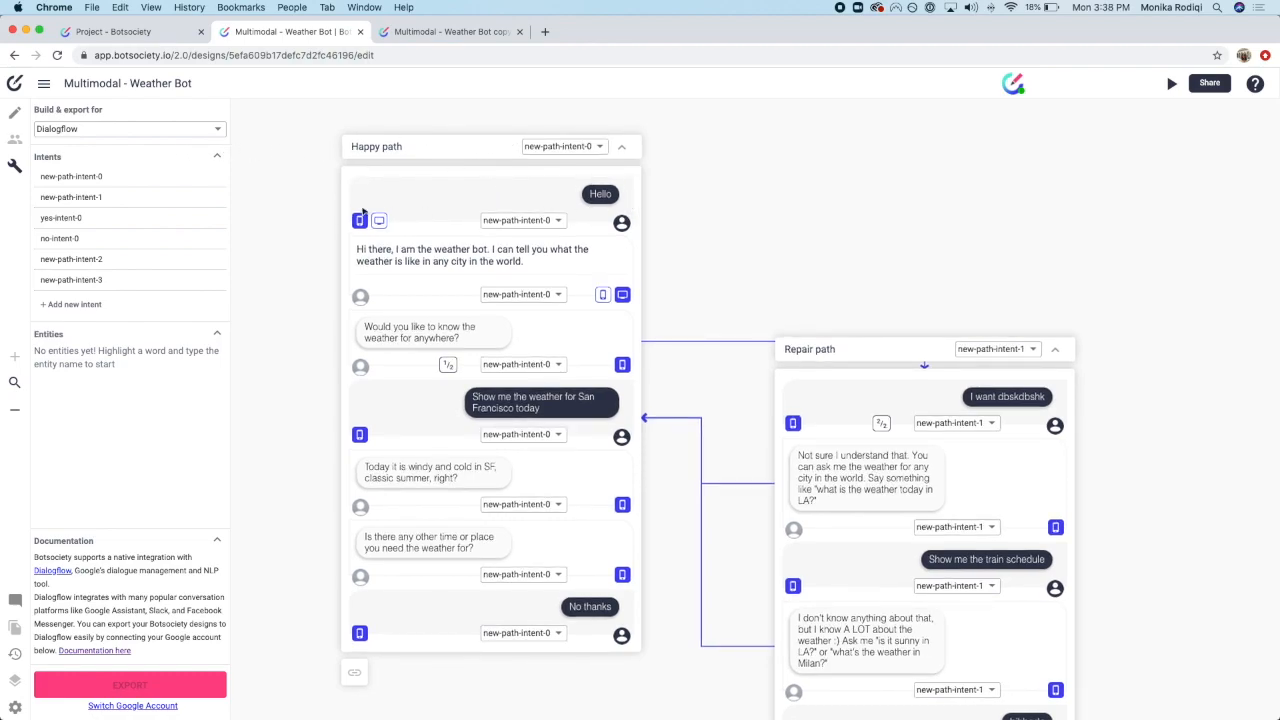
# Step: Create the happy-path intent, apply it to all Happy path messages, and show the greeting's mobile version
pyautogui.click(586, 147)
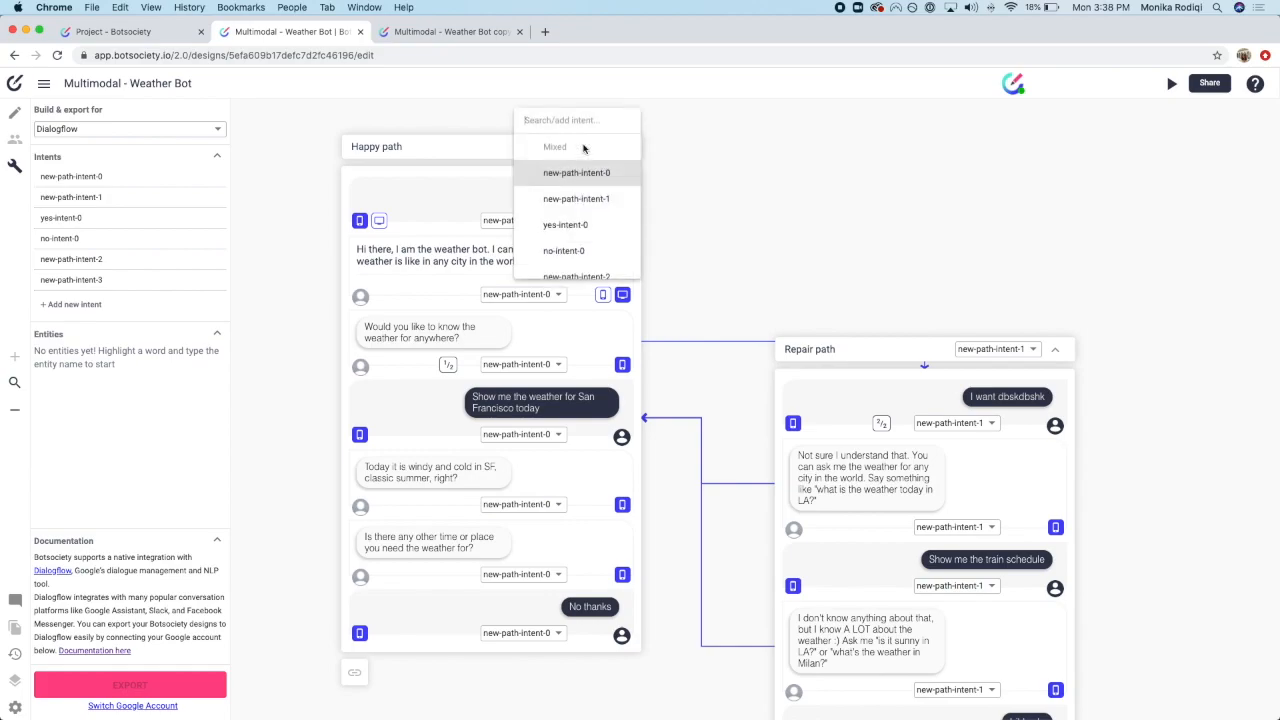
pyautogui.click(571, 146)
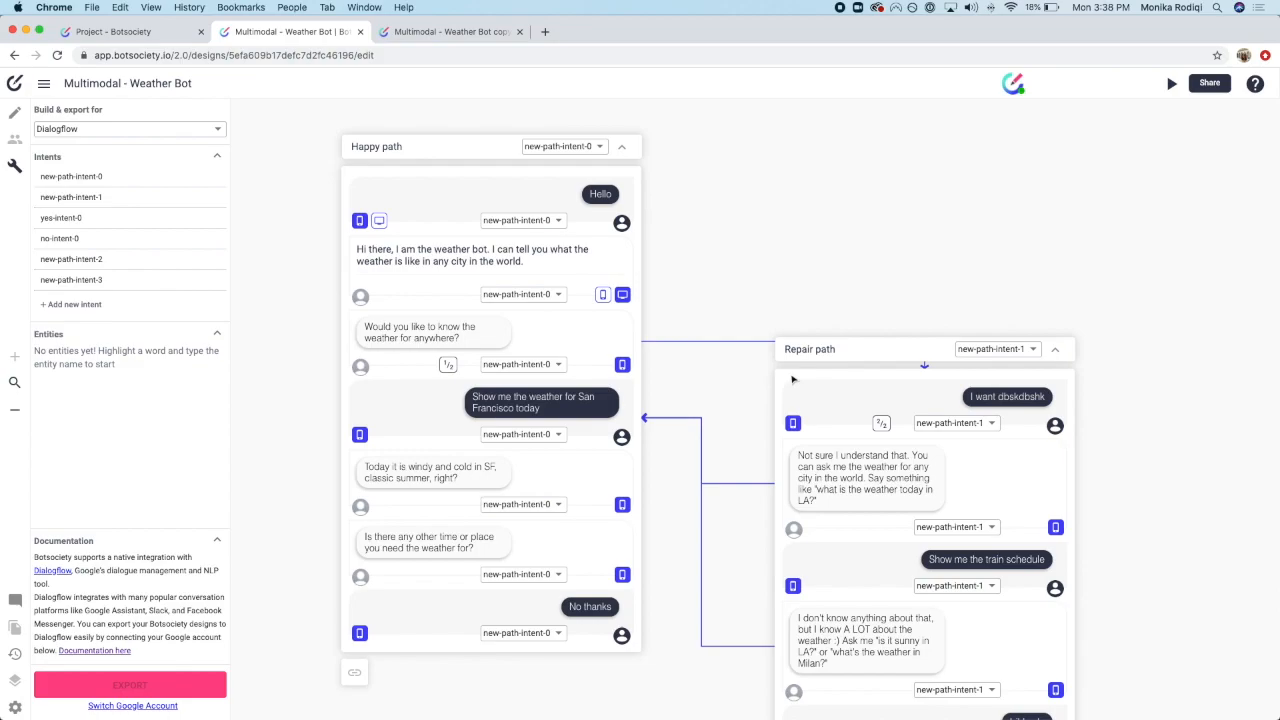
pyautogui.click(580, 148)
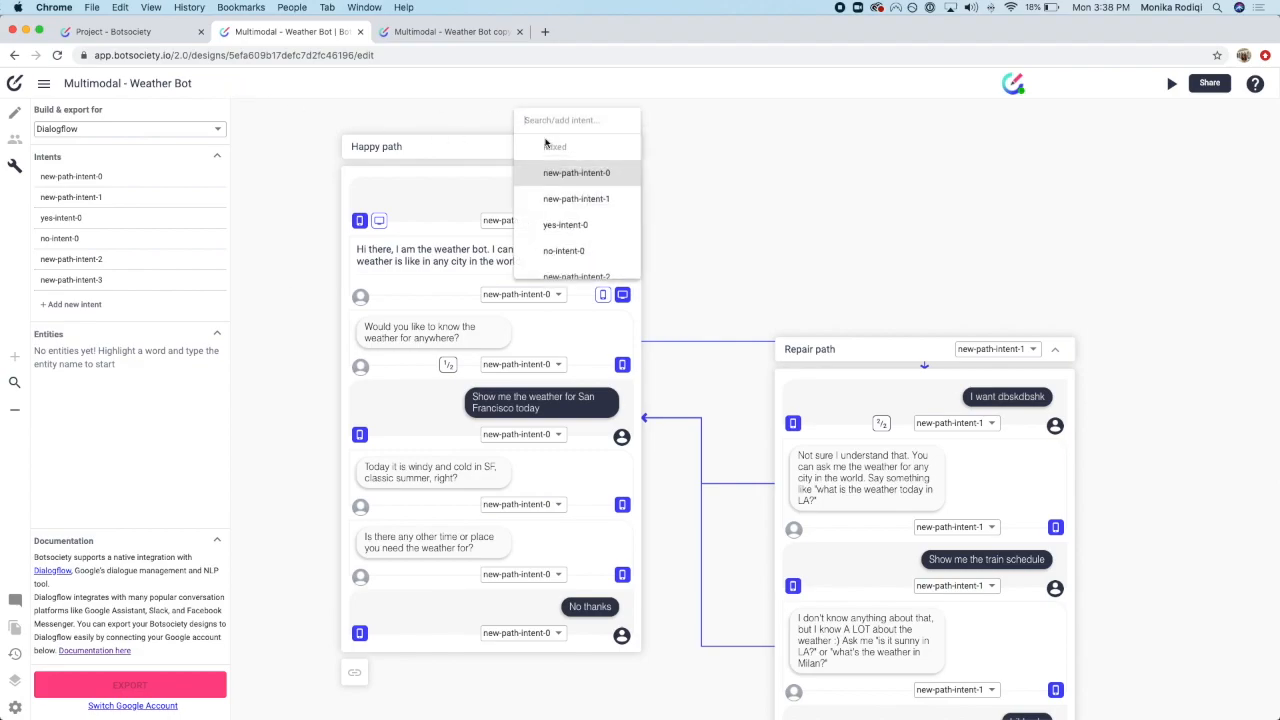
pyautogui.write('Happy path')
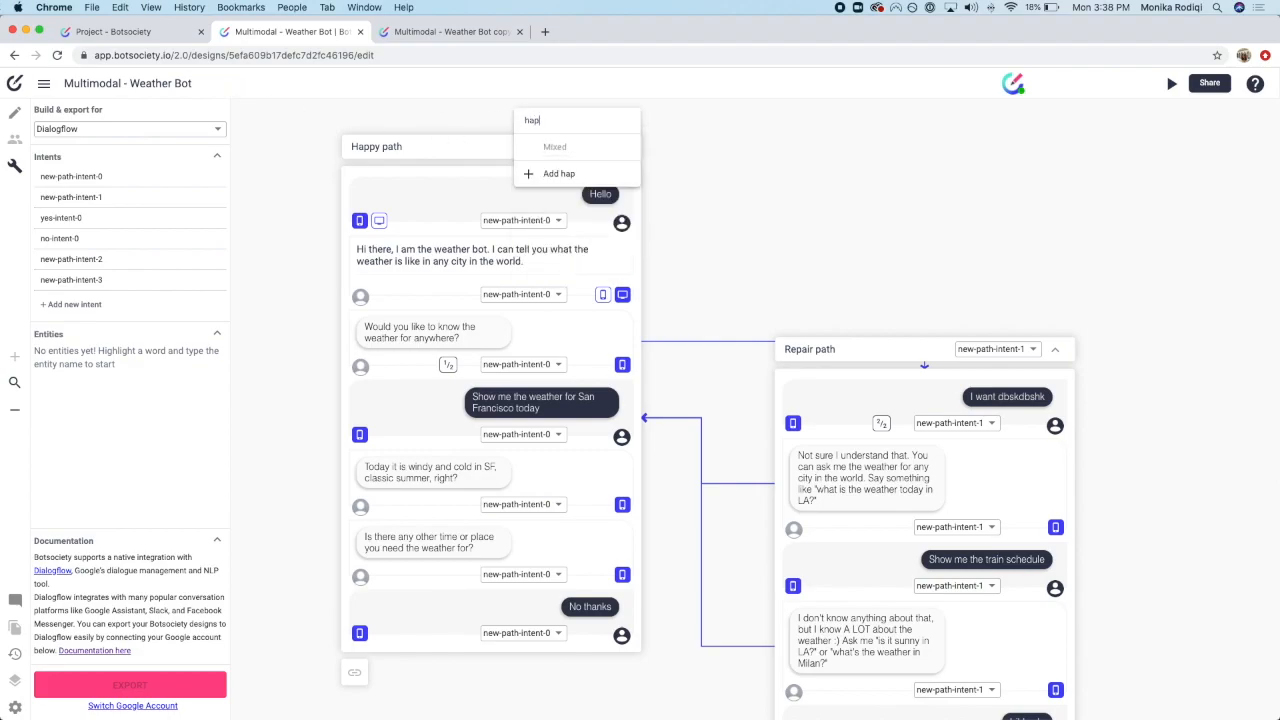
pyautogui.press('Return')
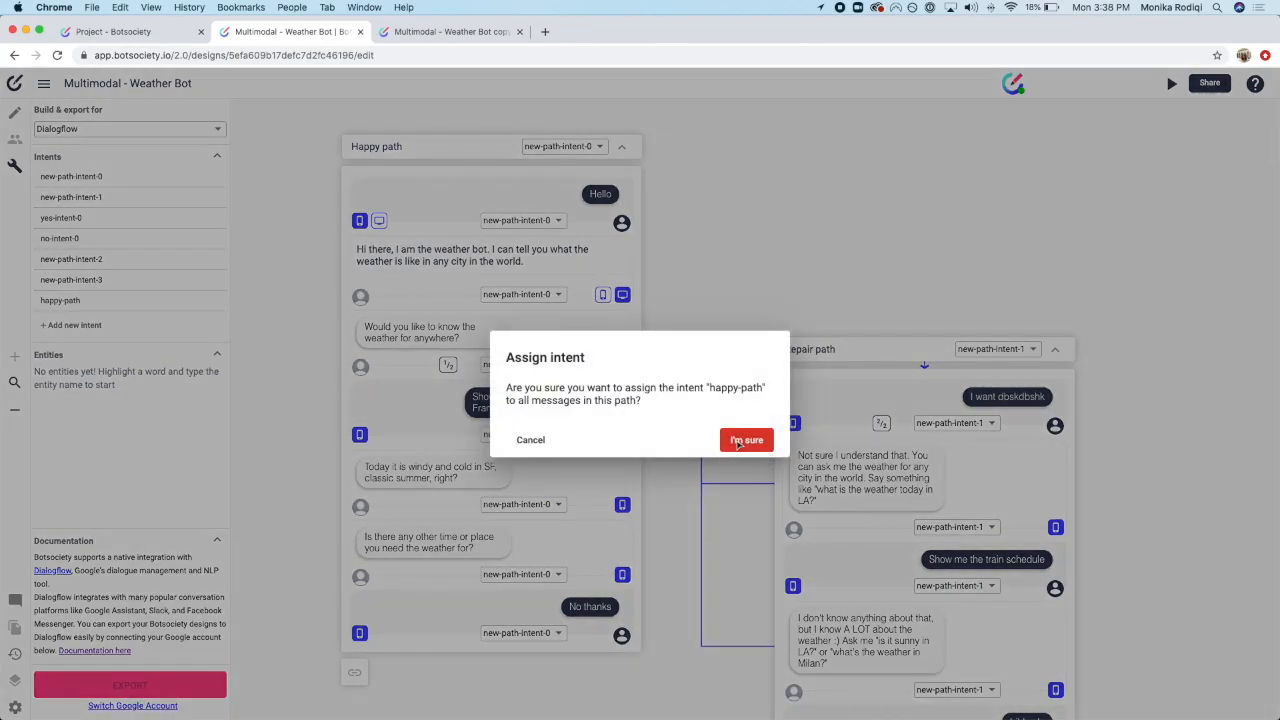
pyautogui.click(738, 441)
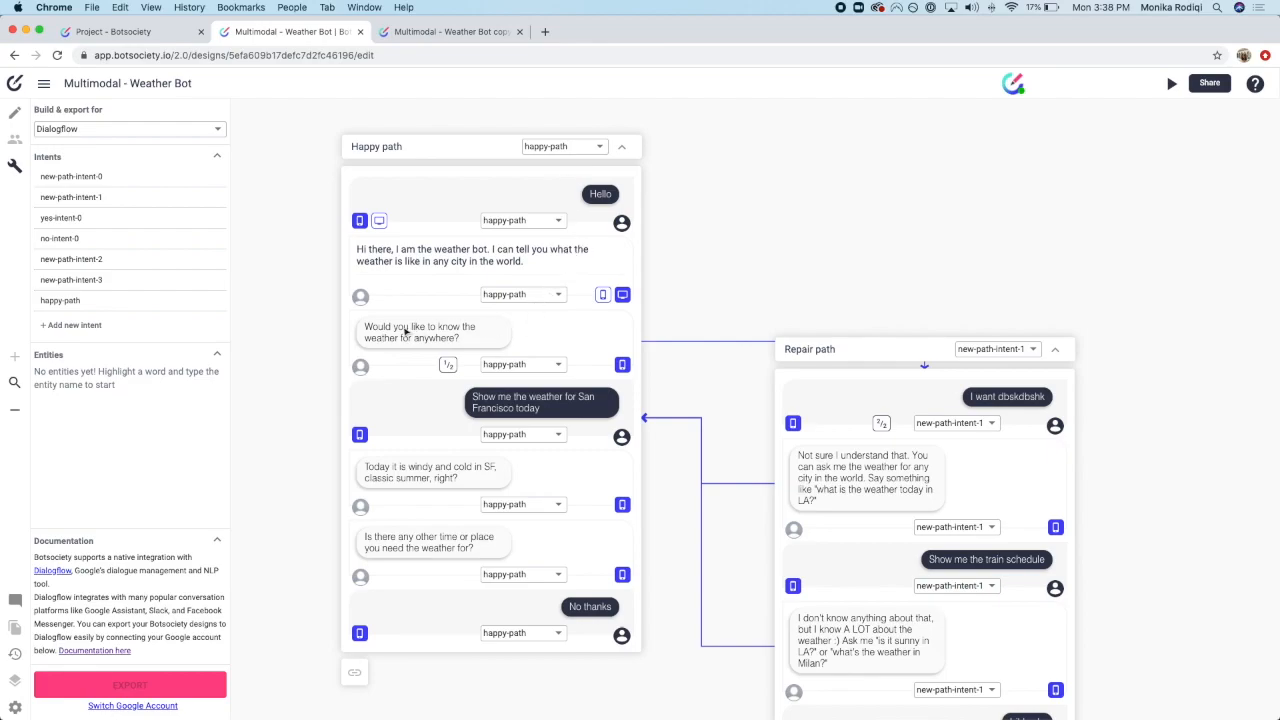
pyautogui.click(602, 294)
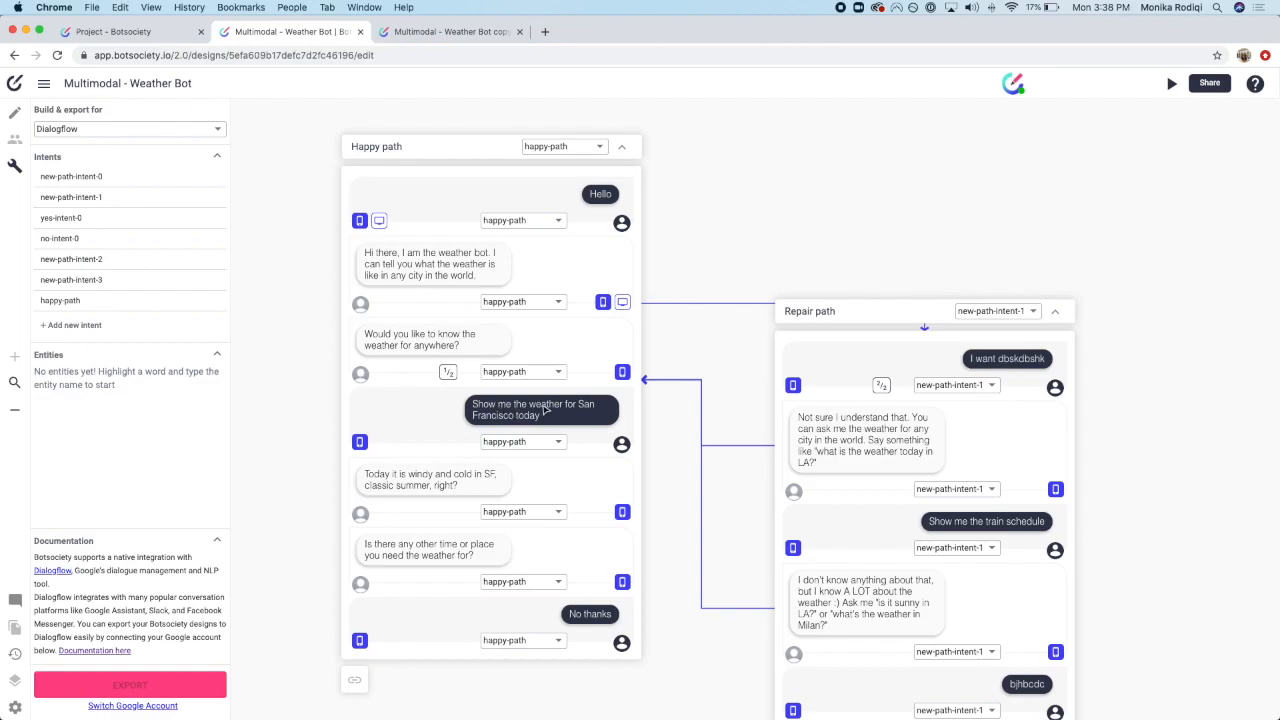
# Step: Select 'San Francisco' in the user's request and tag it as an entity named city
pyautogui.moveTo(580, 406); pyautogui.dragTo(516, 420)
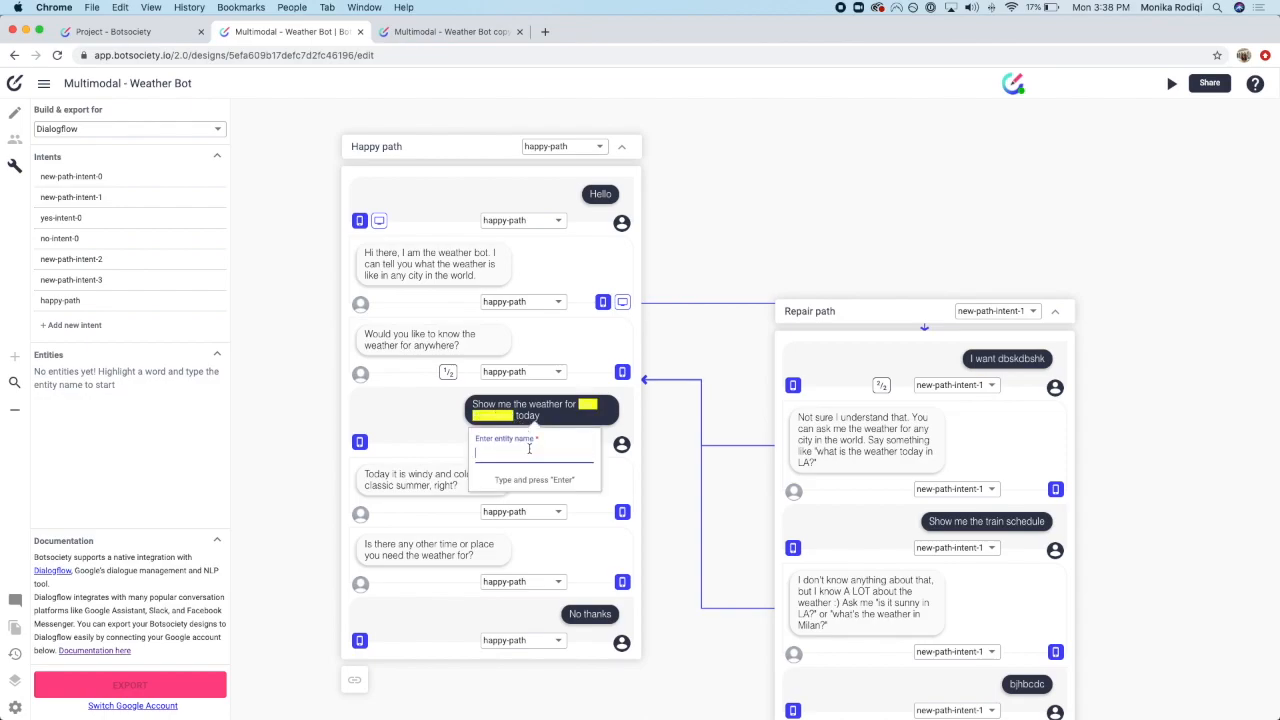
pyautogui.write('city')
pyautogui.press('Return')
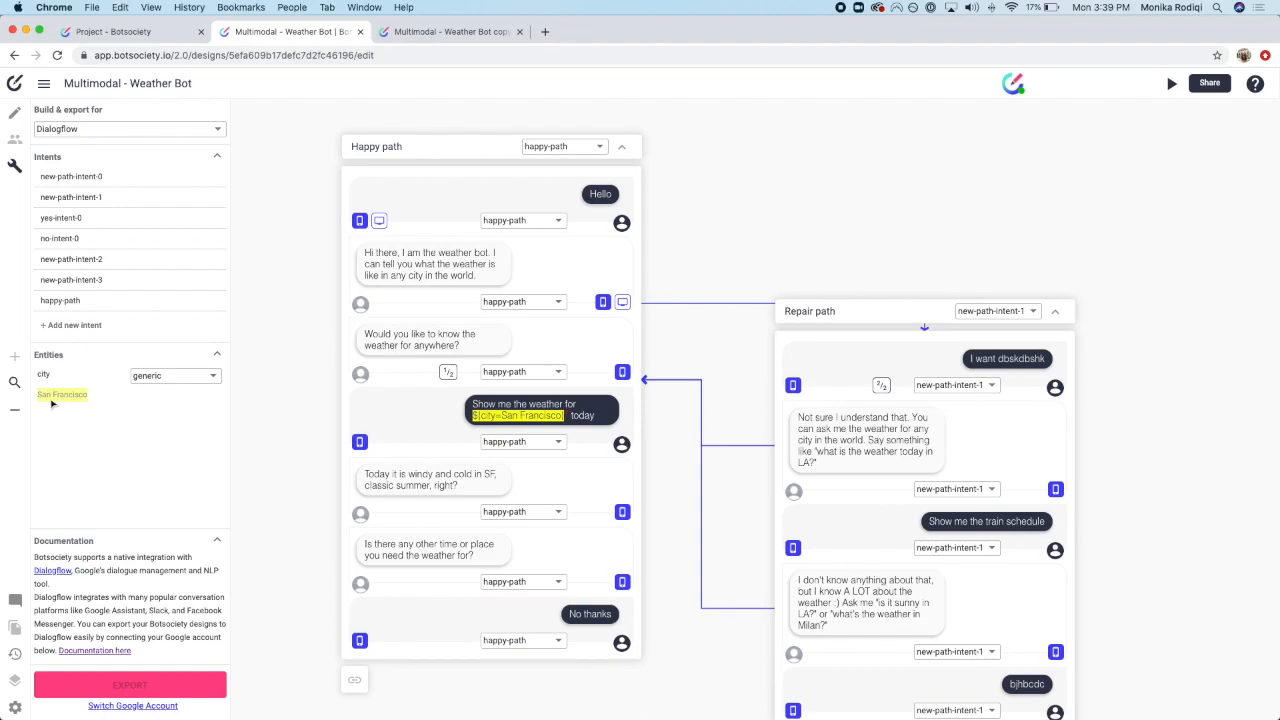
pyautogui.click(153, 380)
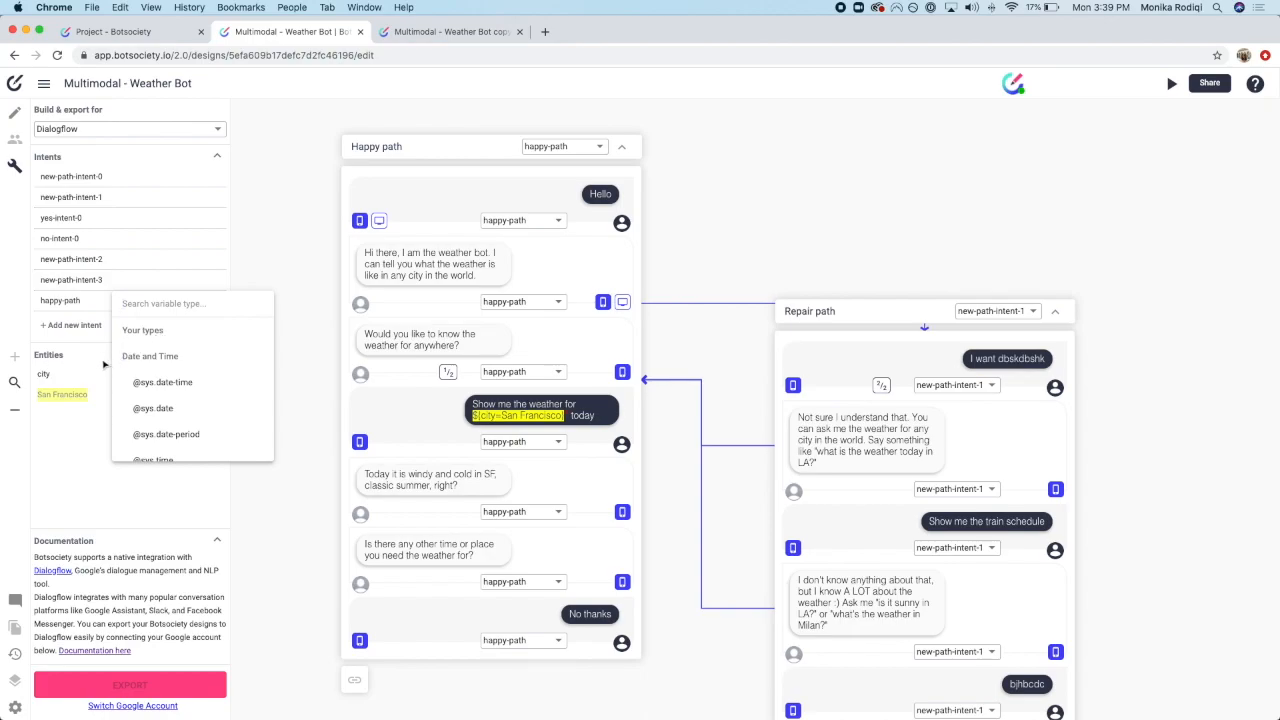
pyautogui.click(88, 128)
pyautogui.click(86, 127)
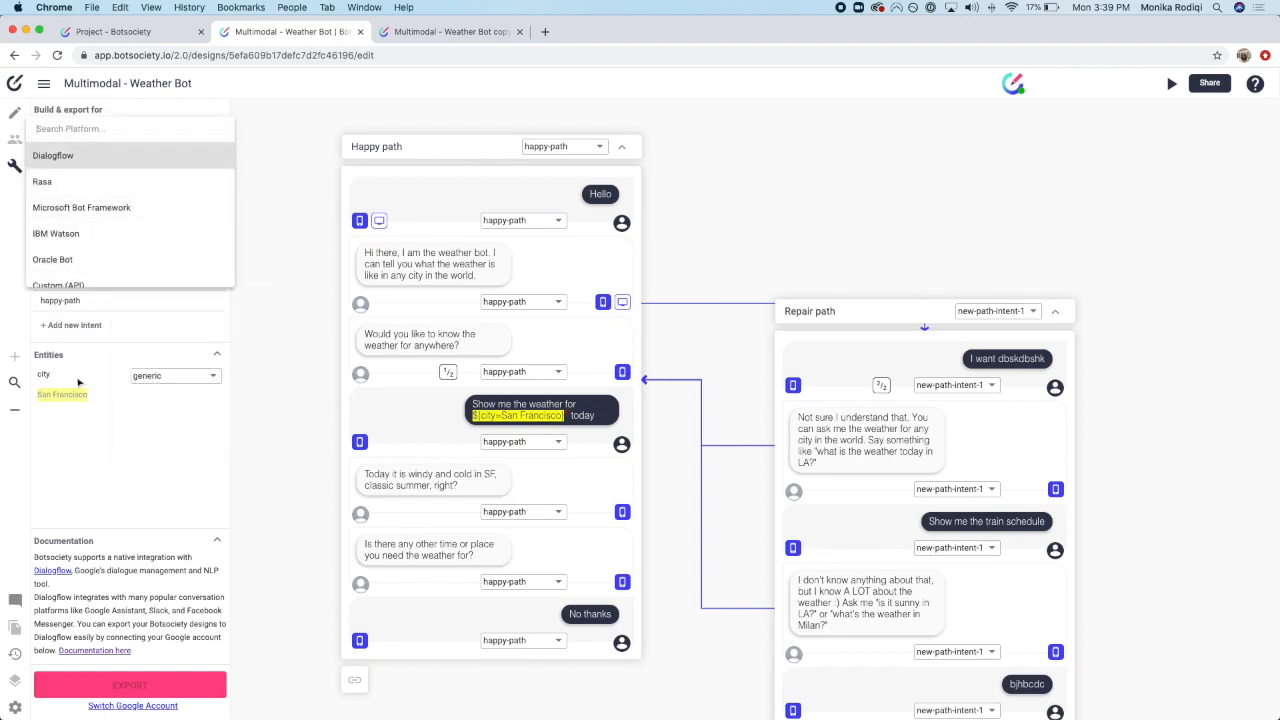
pyautogui.click(150, 380)
pyautogui.click(160, 377)
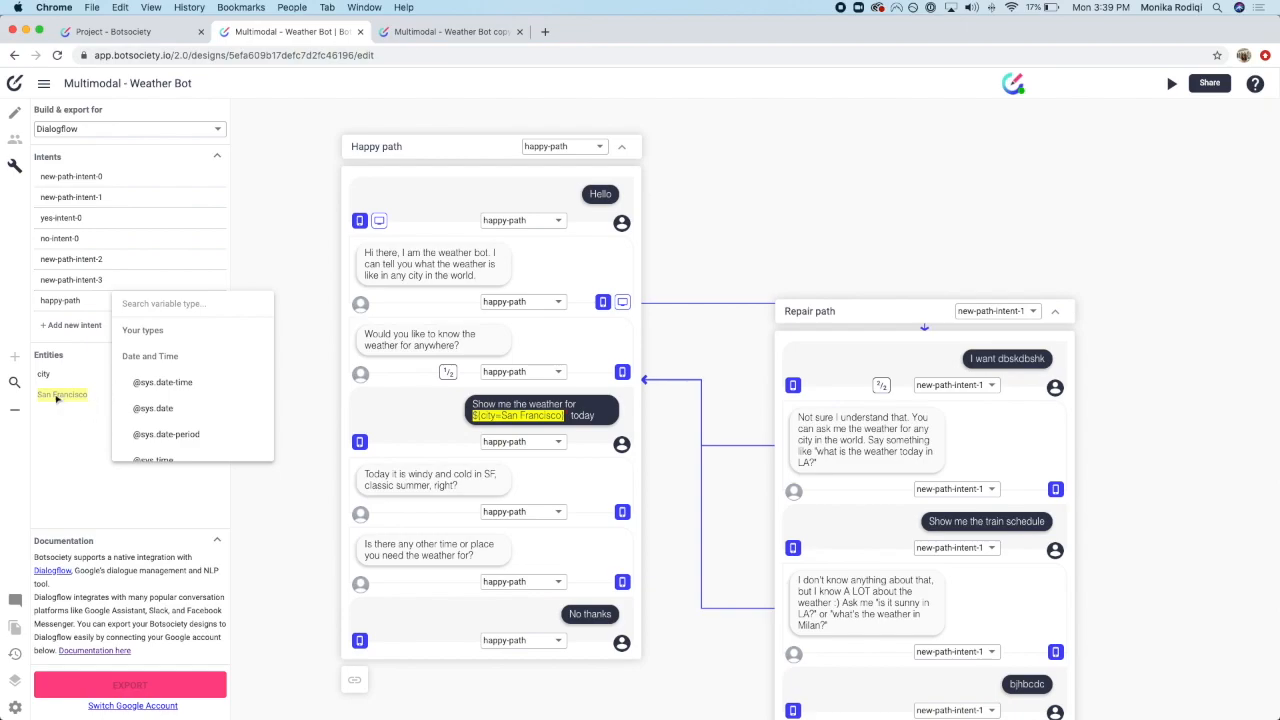
pyautogui.scroll(-3, 195, 385)
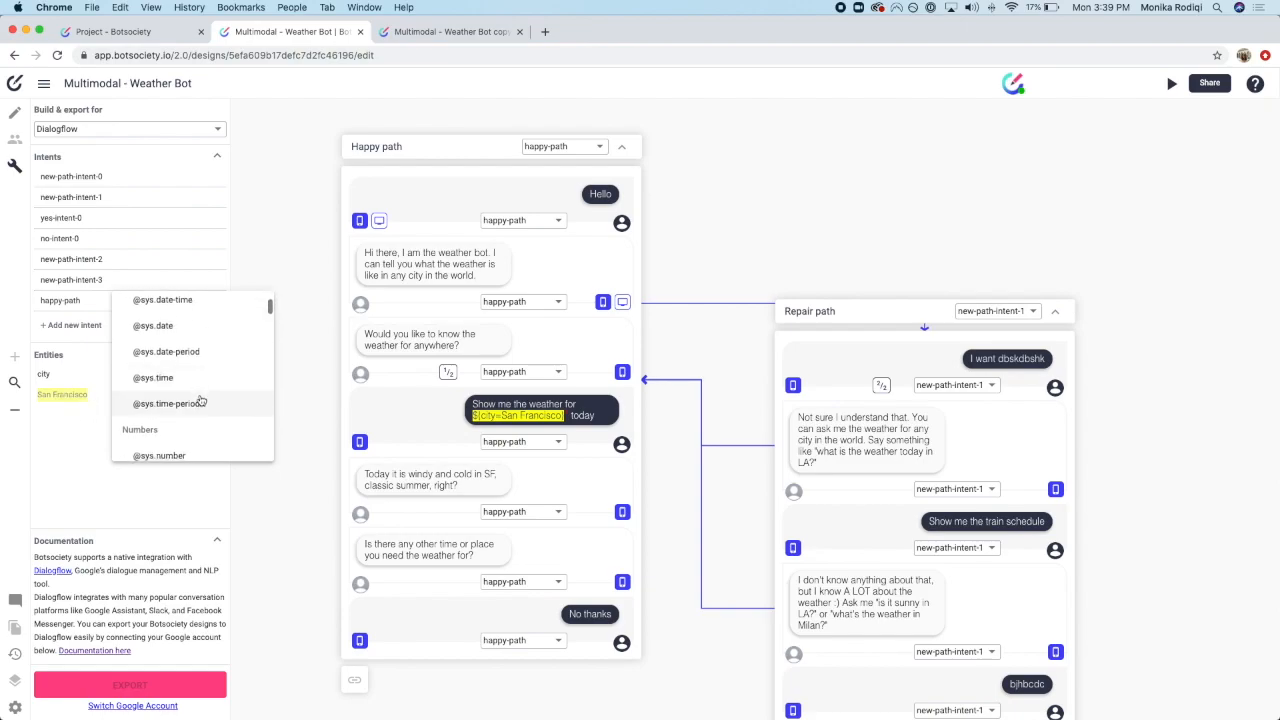
pyautogui.scroll(-2, 200, 400)
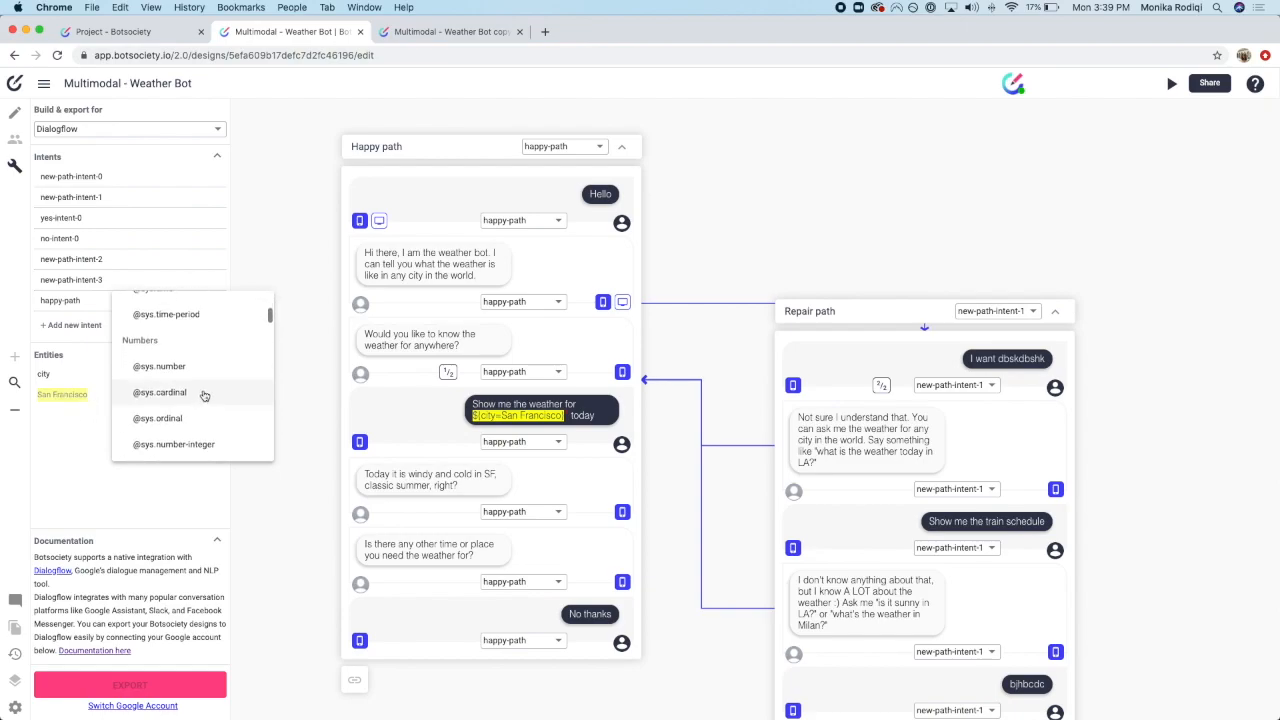
pyautogui.scroll(-1, 203, 395)
pyautogui.scroll(-5, 204, 394)
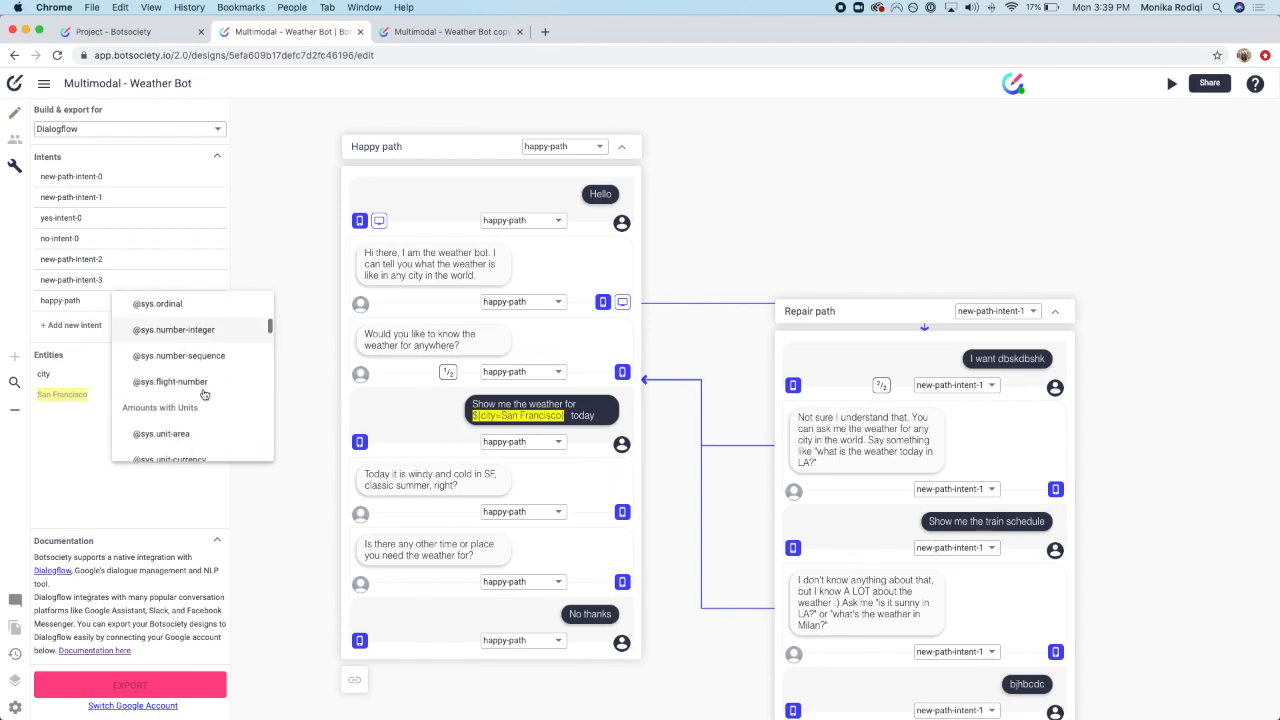
pyautogui.scroll(-10, 204, 396)
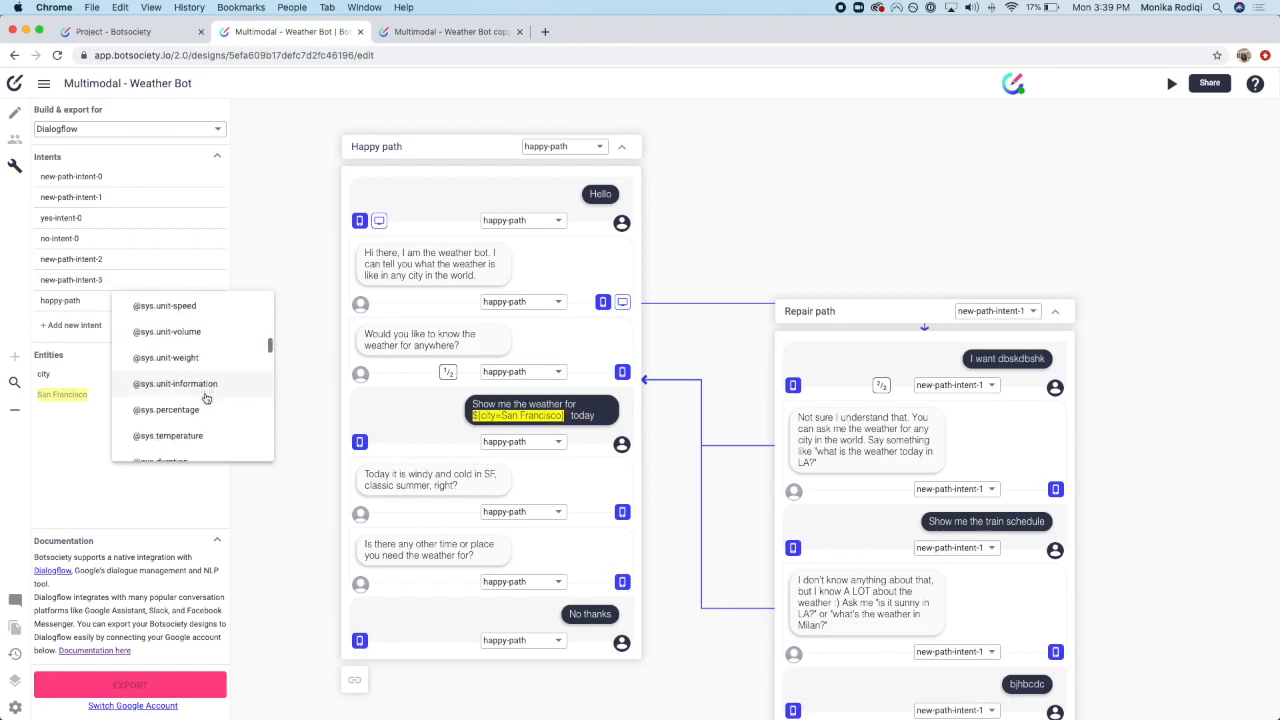
pyautogui.scroll(-8, 204, 400)
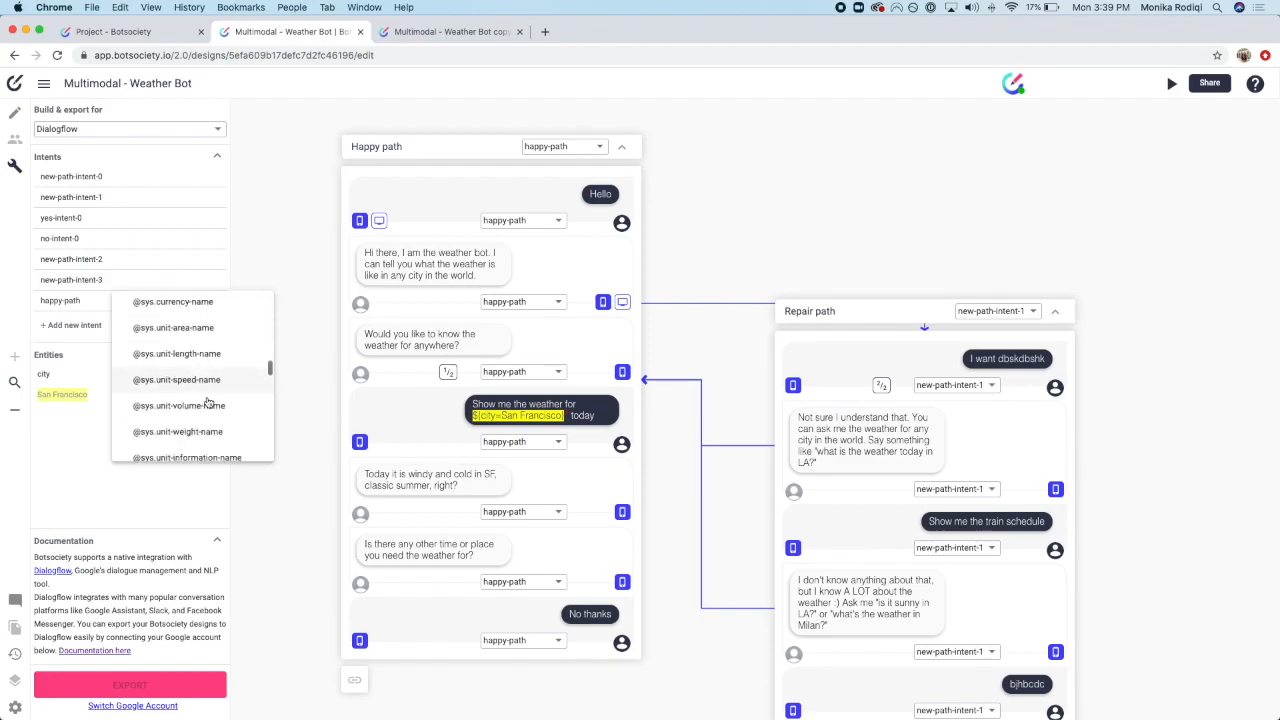
pyautogui.scroll(-2, 196, 449)
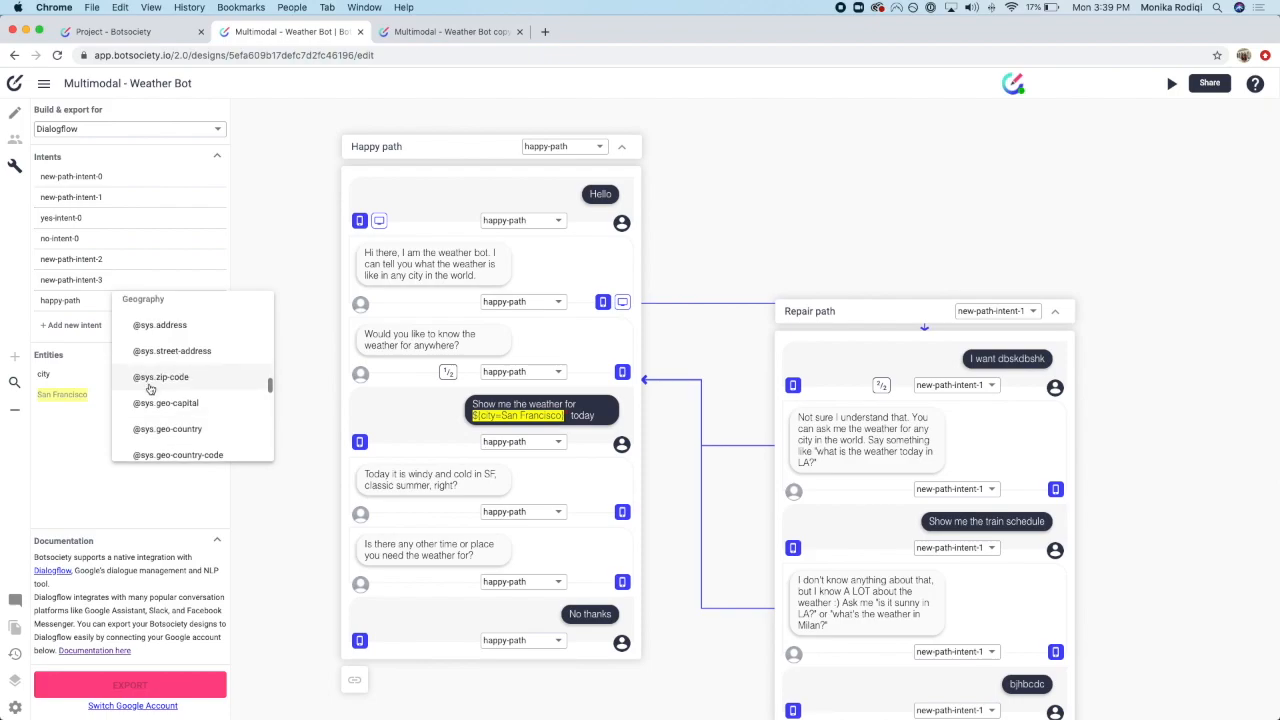
pyautogui.scroll(-2, 220, 430)
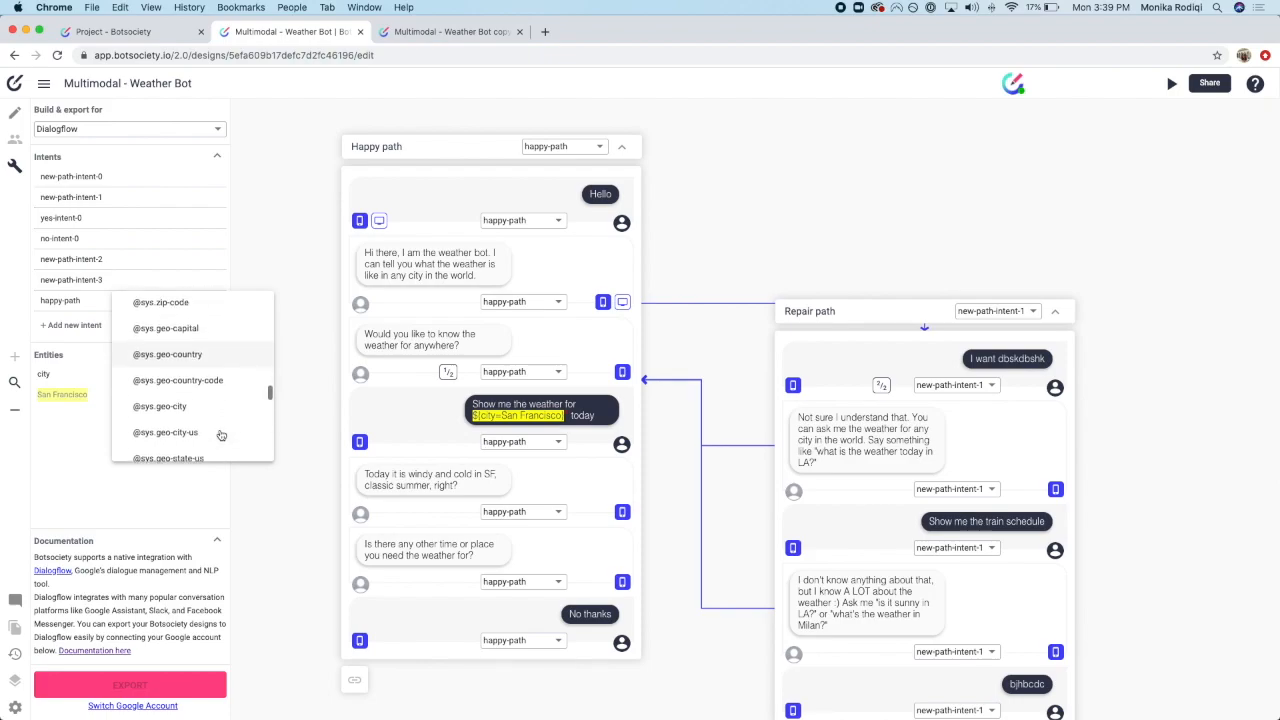
pyautogui.scroll(-1, 217, 407)
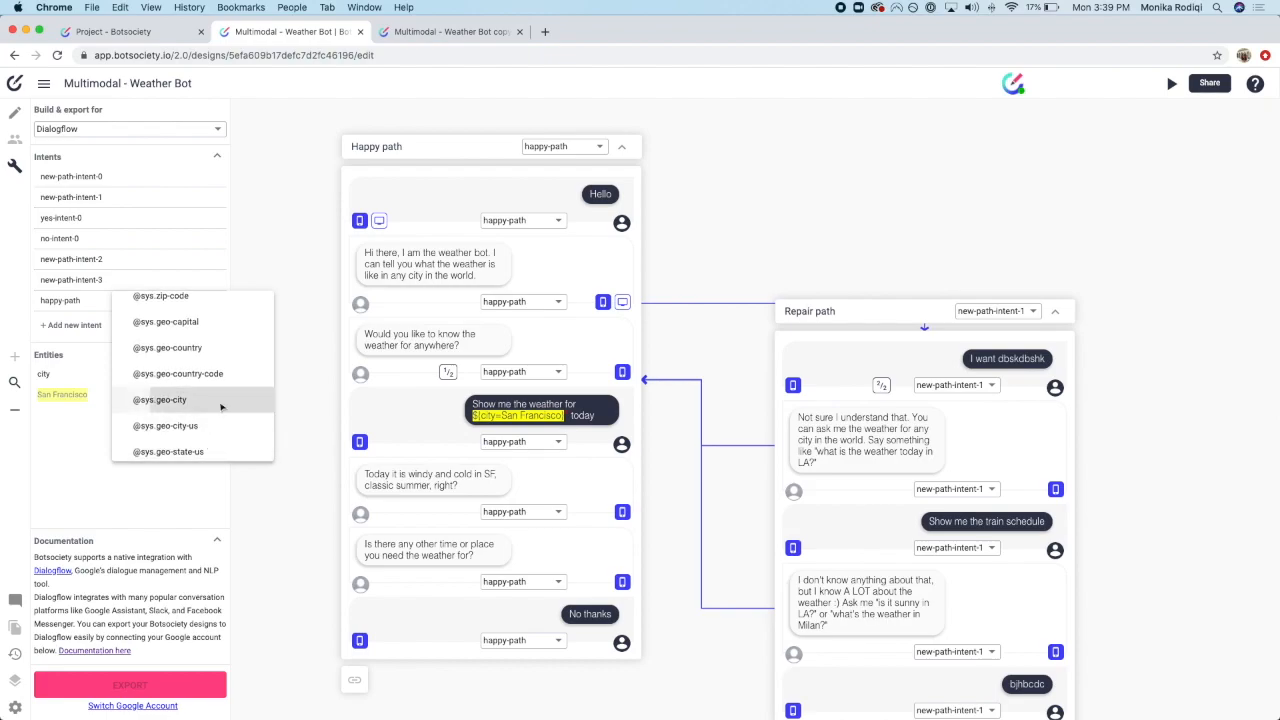
pyautogui.click(220, 407)
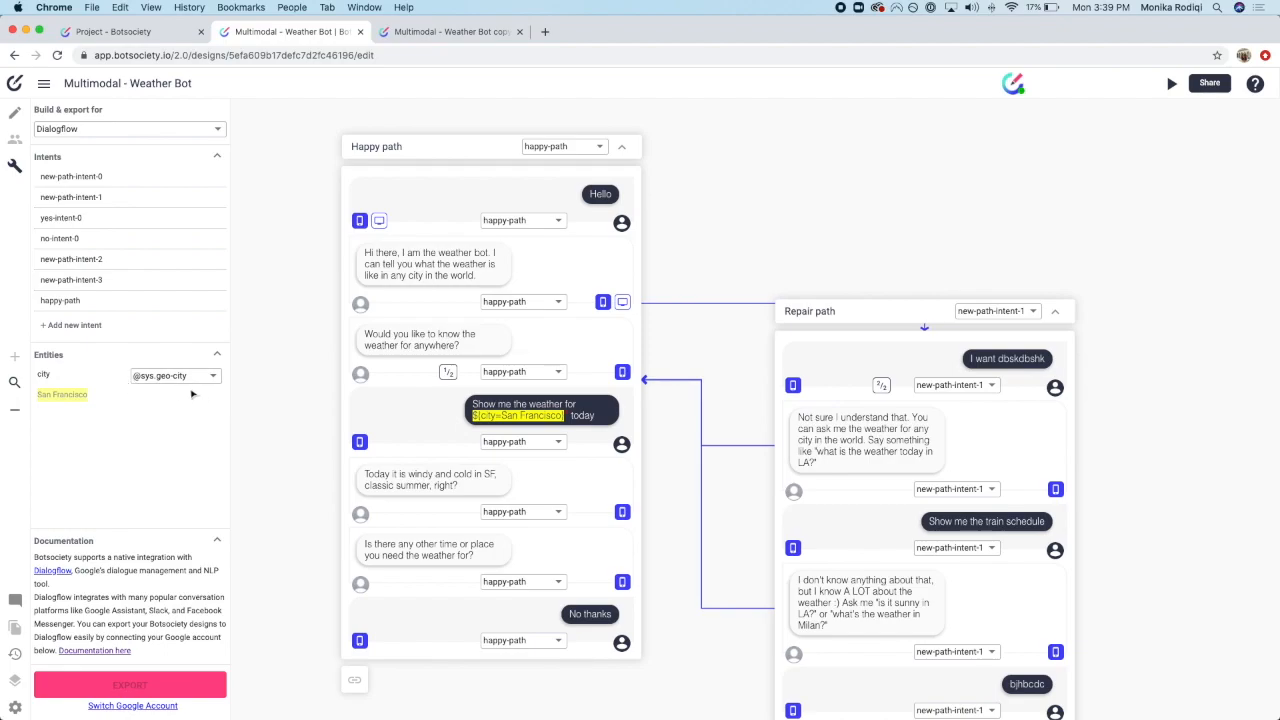
# Step: Tag 'LA' in the Repair path bot message as a city entity
pyautogui.scroll(-2, 908, 484)
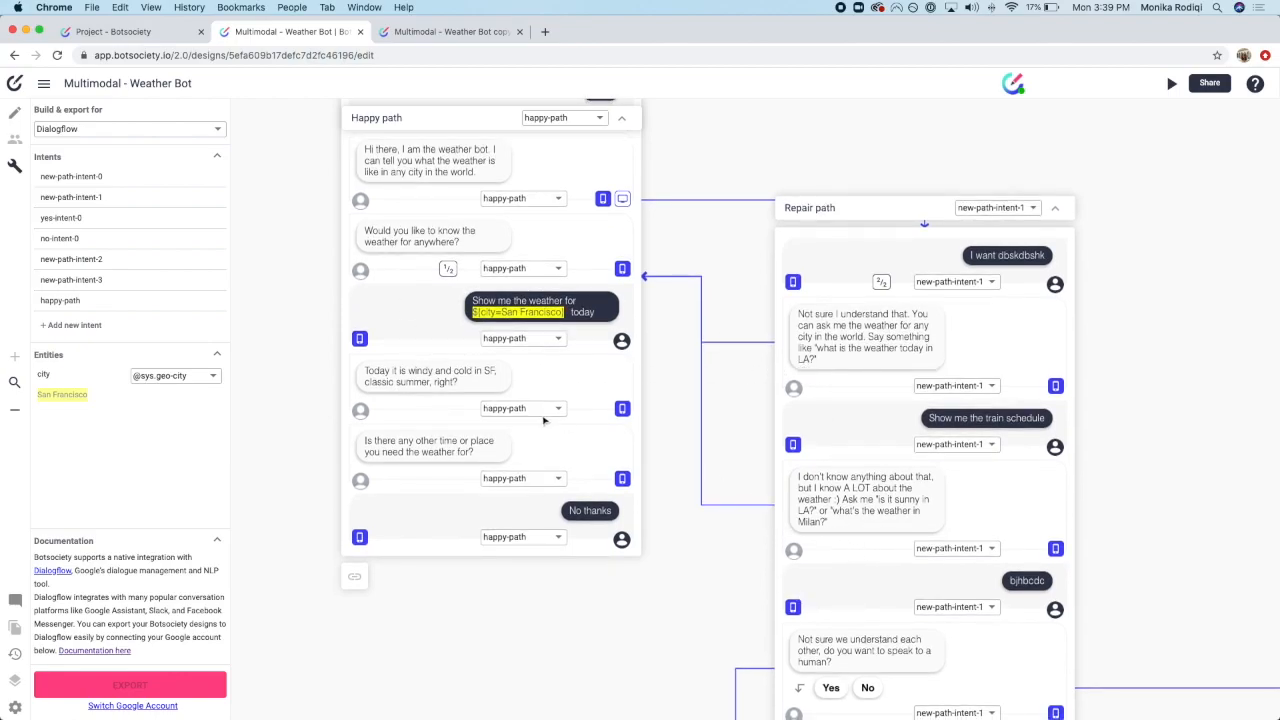
pyautogui.doubleClick(805, 360)
pyautogui.moveTo(805, 362); pyautogui.dragTo(812, 363)
pyautogui.click(812, 363)
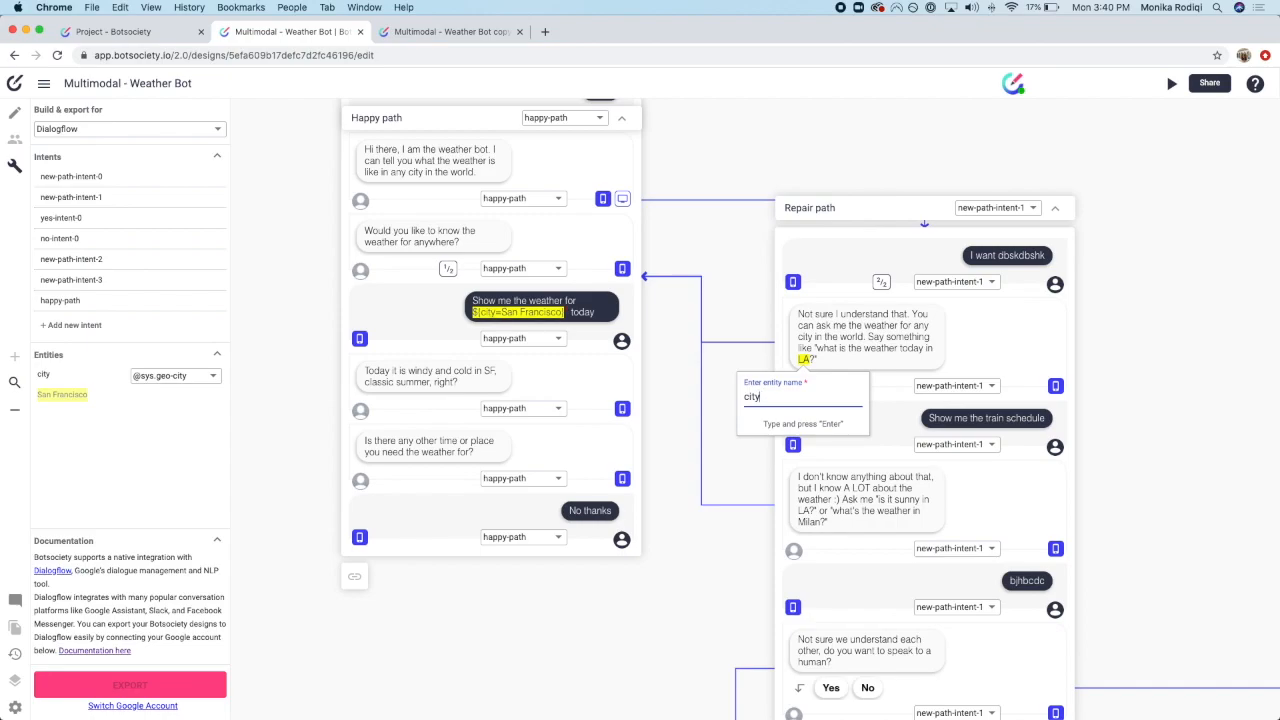
pyautogui.press('Return')
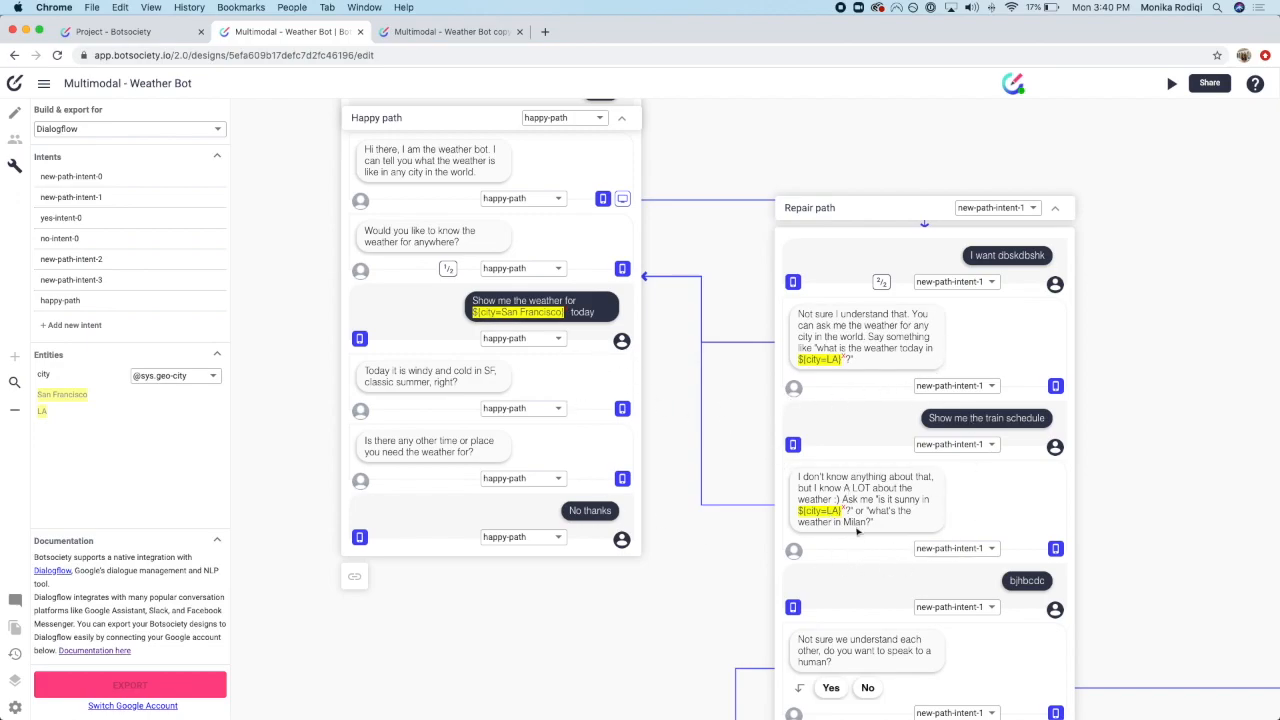
# Step: Tag 'Milan' in the bot reply as a city entity as well
pyautogui.moveTo(843, 524); pyautogui.dragTo(868, 524)
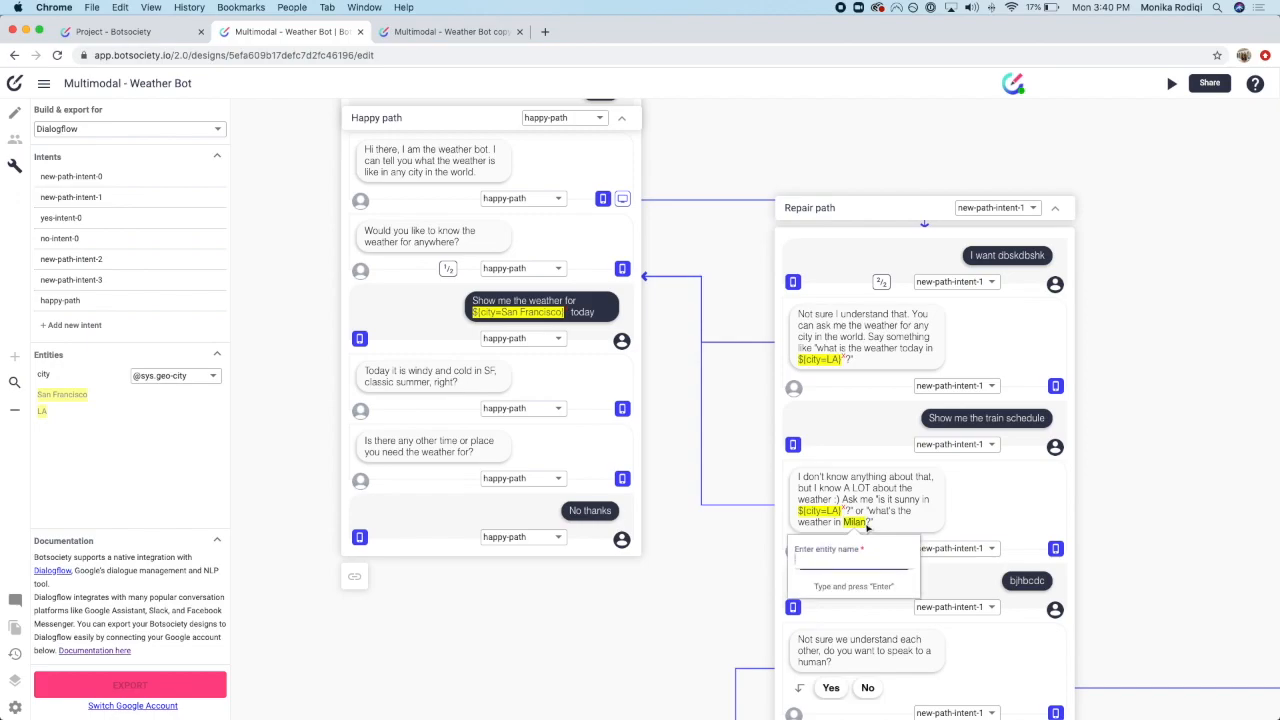
pyautogui.write('city')
pyautogui.press('Return')
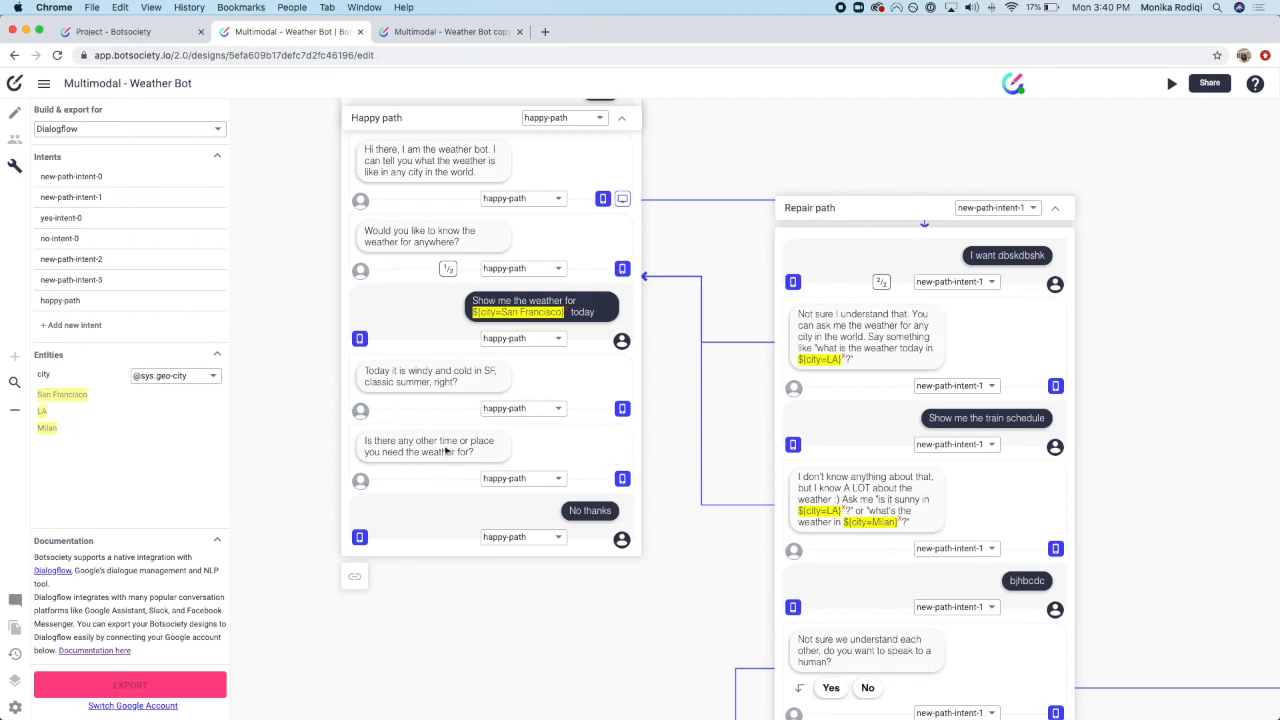
pyautogui.scroll(2, 474, 347)
pyautogui.scroll(1, 474, 347)
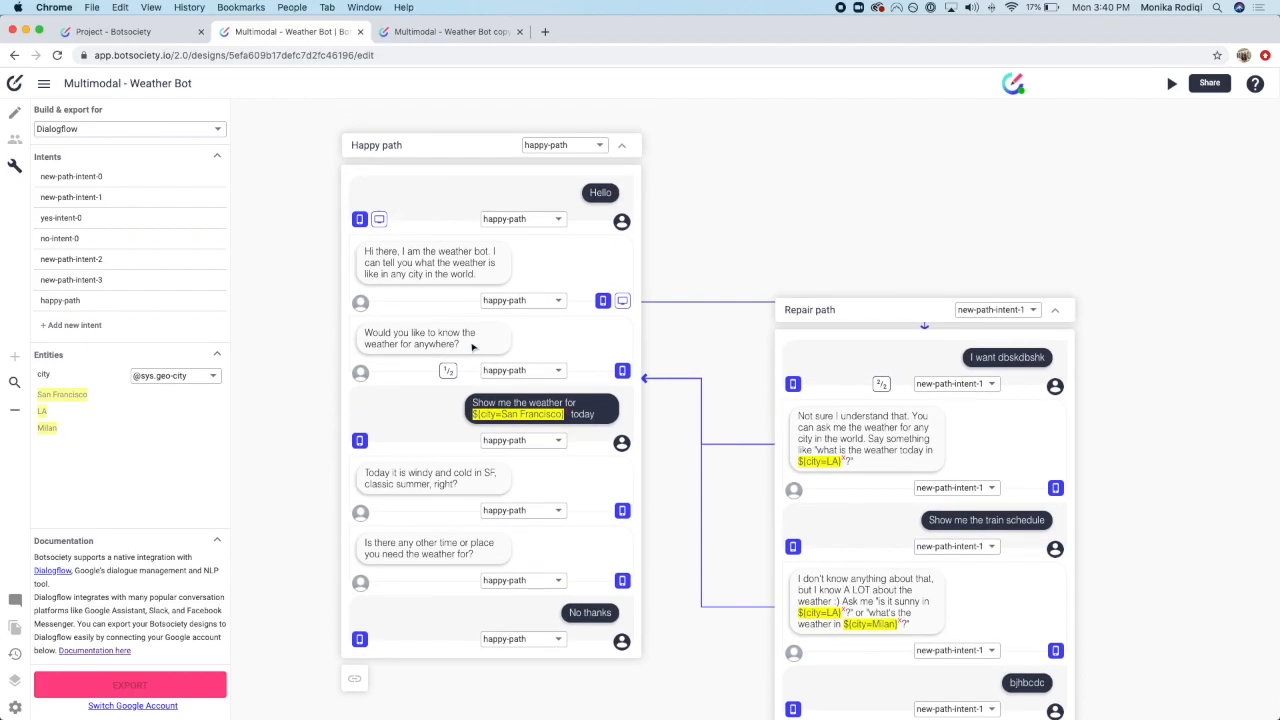
# Step: Create the ask-weather intent and assign it to the weather request and the windy weather reply
pyautogui.moveTo(471, 404); pyautogui.dragTo(621, 435)
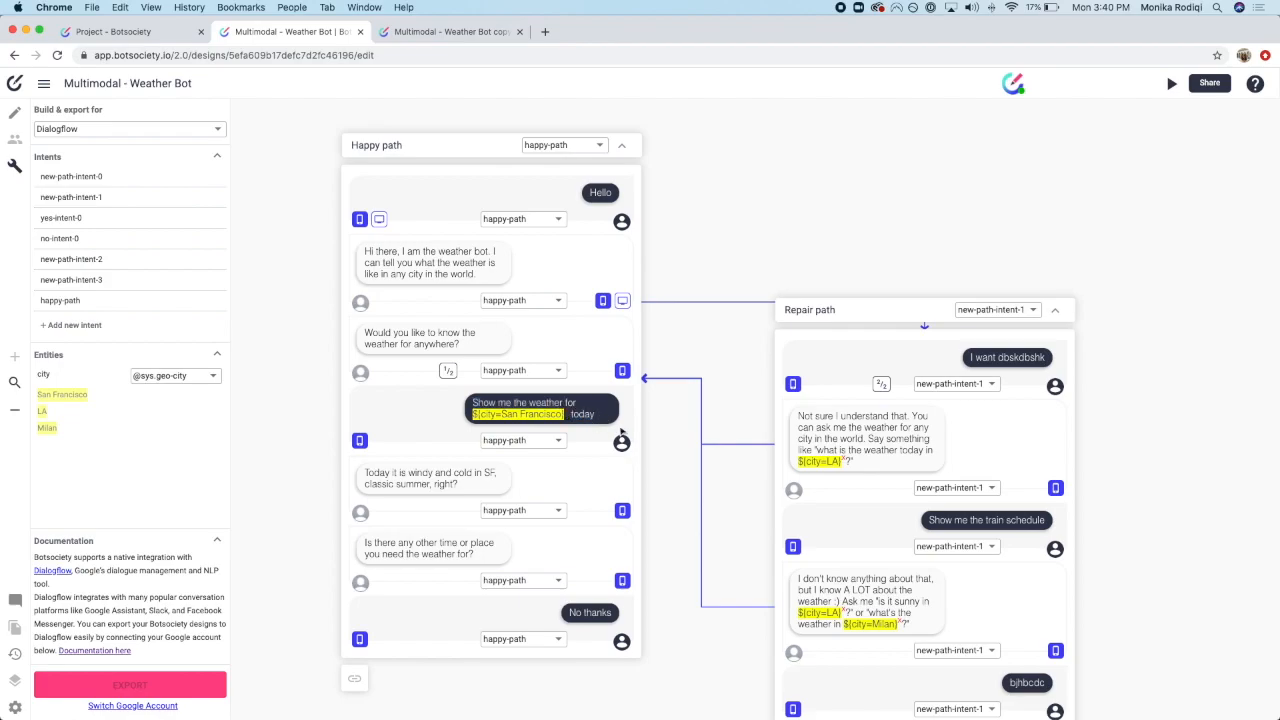
pyautogui.click(538, 442)
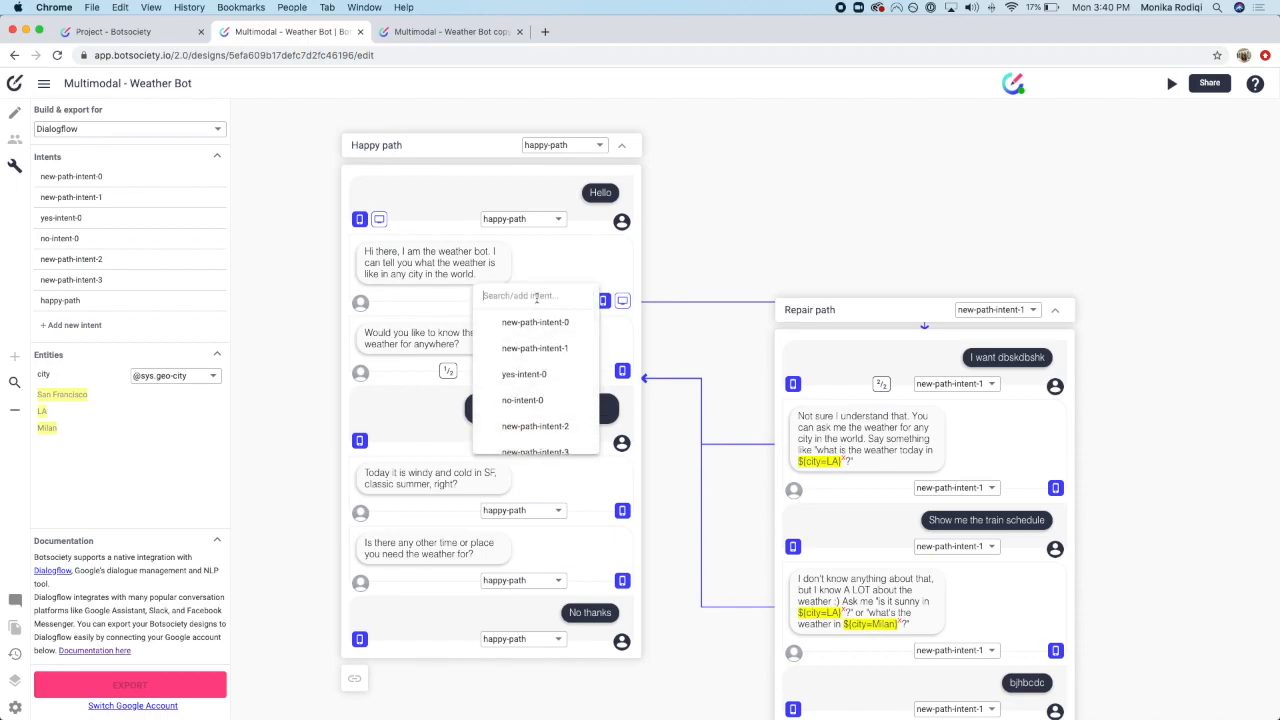
pyautogui.write('ask-weather')
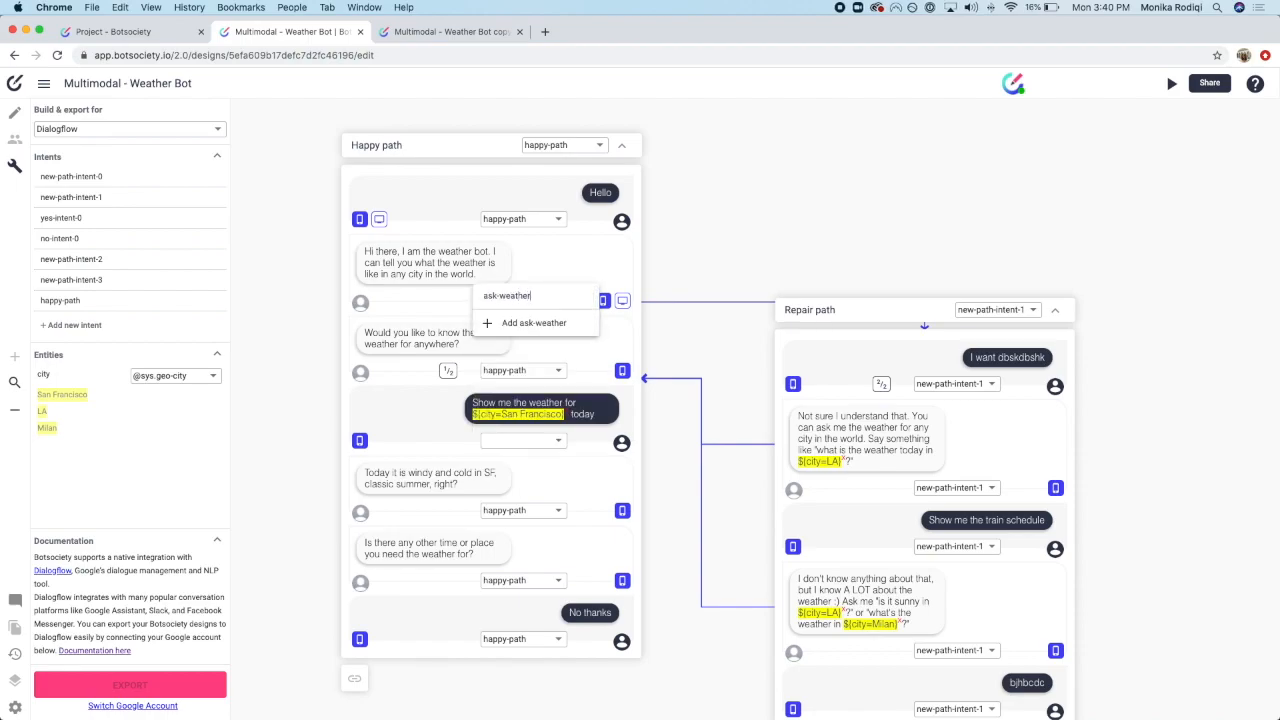
pyautogui.press('Return')
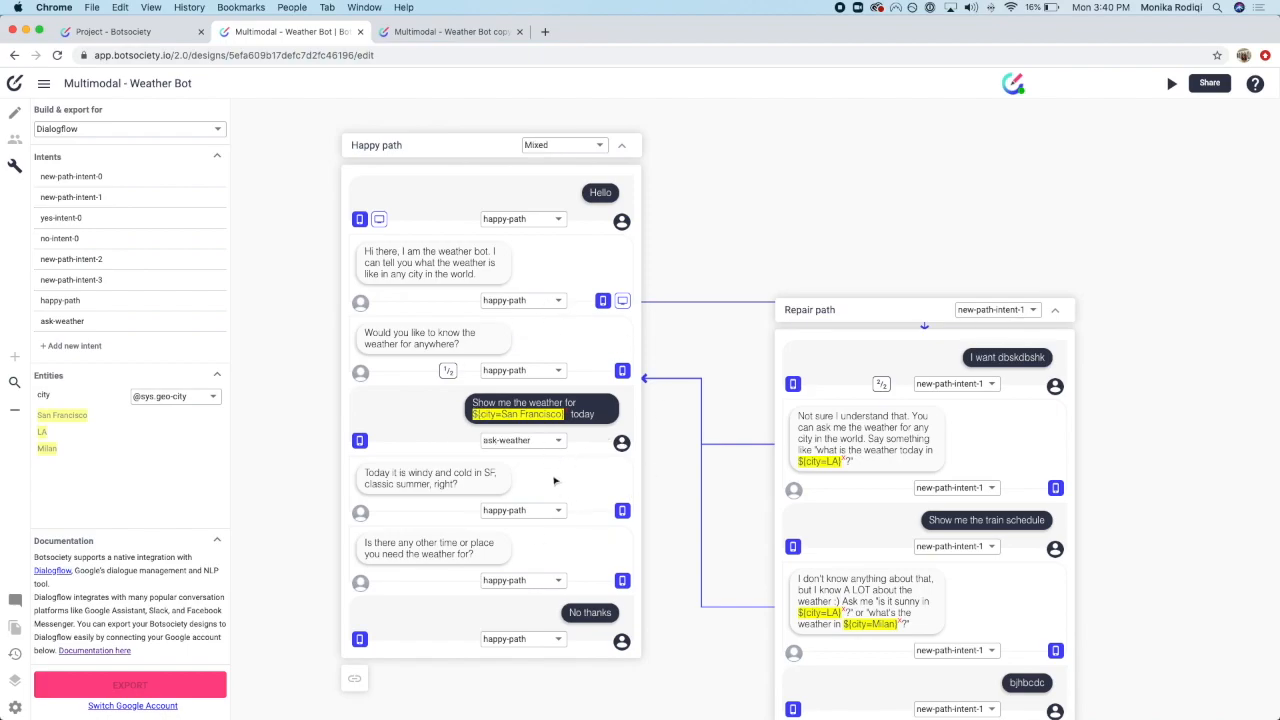
pyautogui.click(515, 511)
pyautogui.scroll(2, 515, 511)
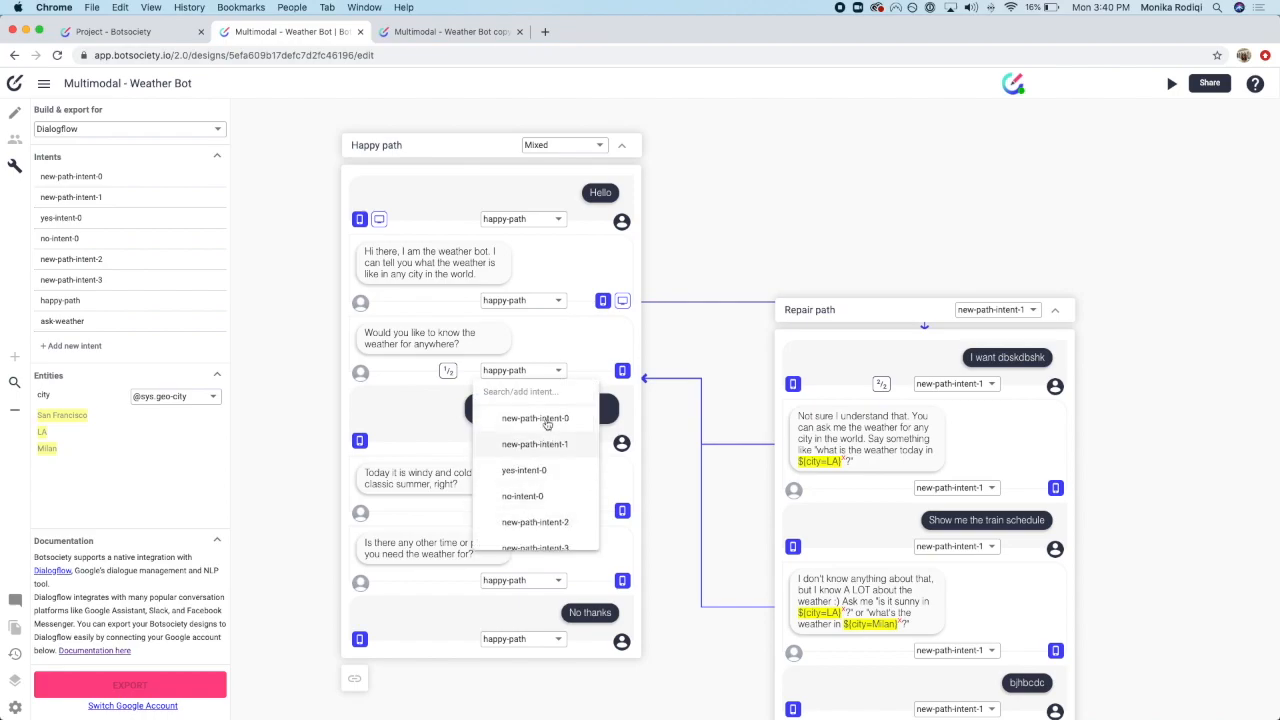
pyautogui.scroll(-3, 559, 505)
pyautogui.click(550, 508)
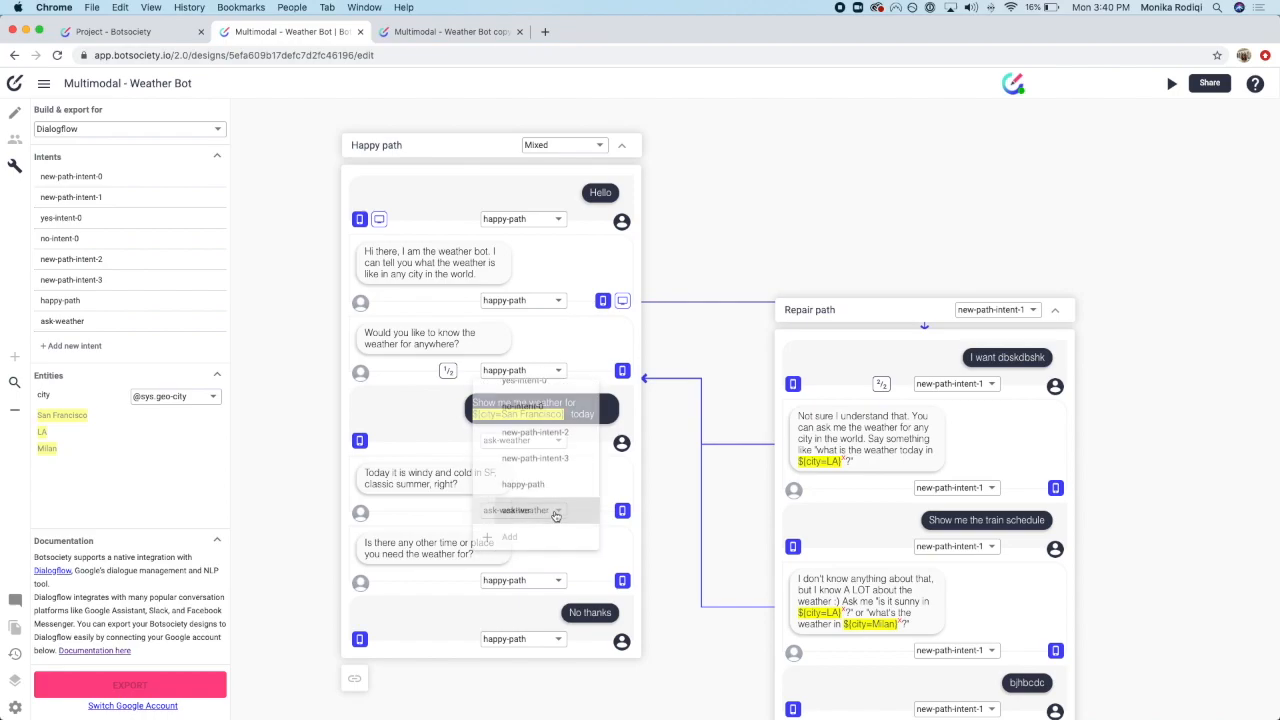
# Step: Create the more-questions intent and assign it to the other-time question and the 'No thanks' message
pyautogui.click(528, 584)
pyautogui.scroll(2, 534, 521)
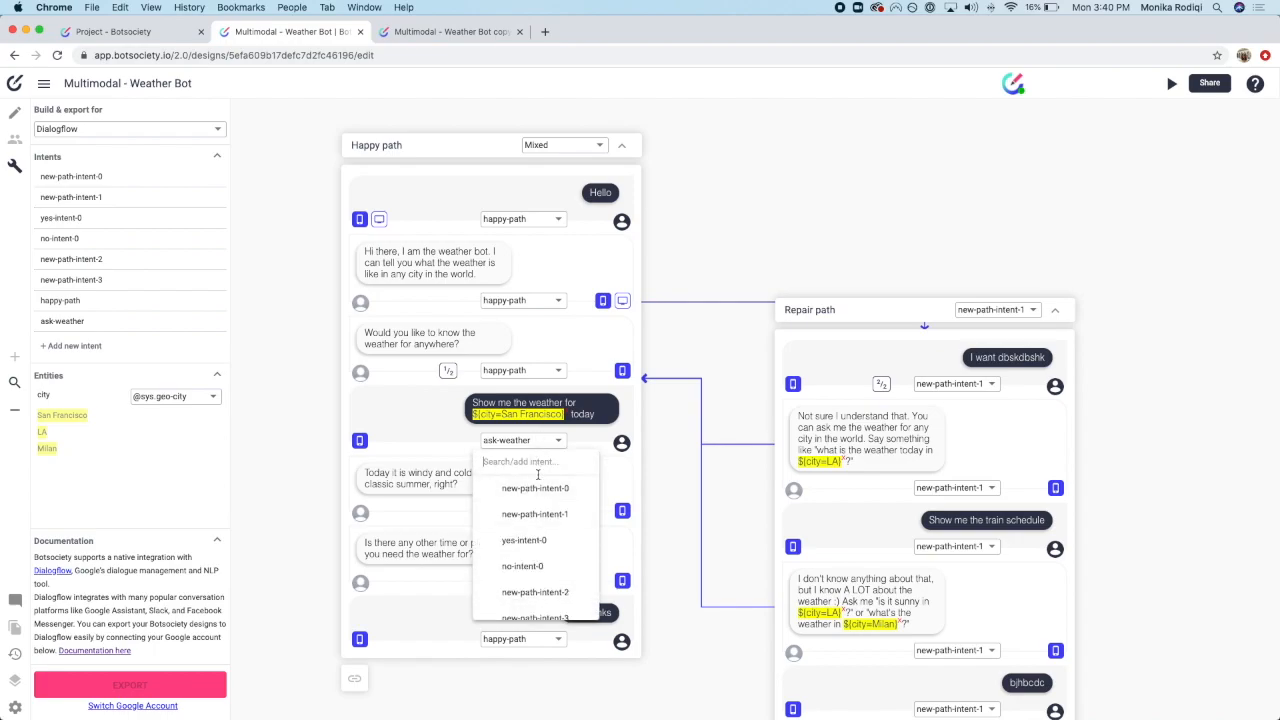
pyautogui.write('end-')
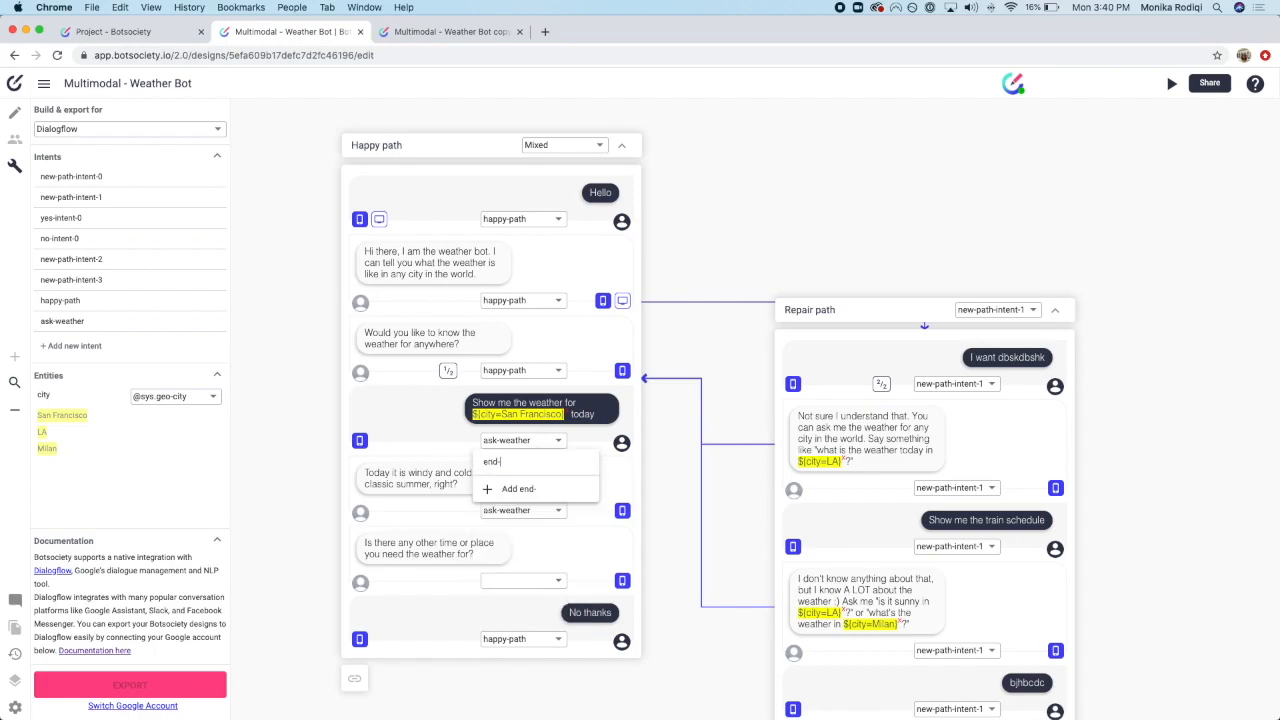
pyautogui.press('BackSpace')
pyautogui.press('BackSpace')
pyautogui.press('BackSpace')
pyautogui.write('more-questions')
pyautogui.press('Return')
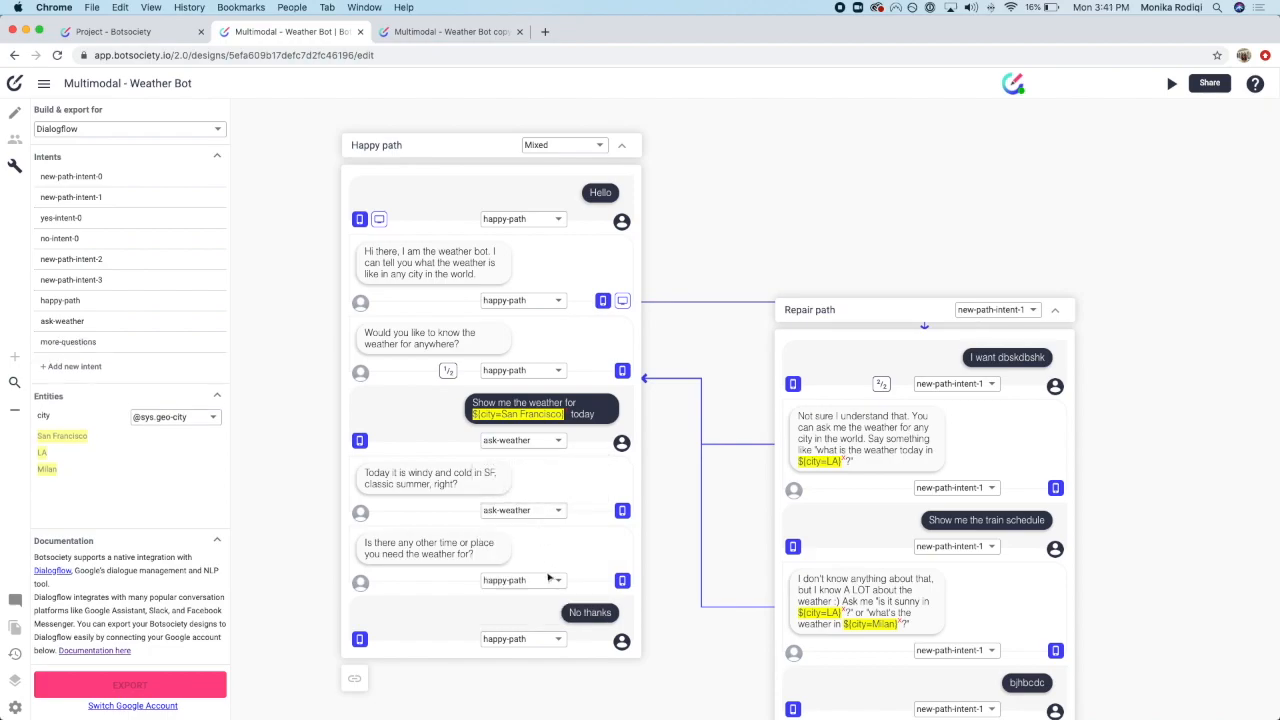
pyautogui.click(543, 639)
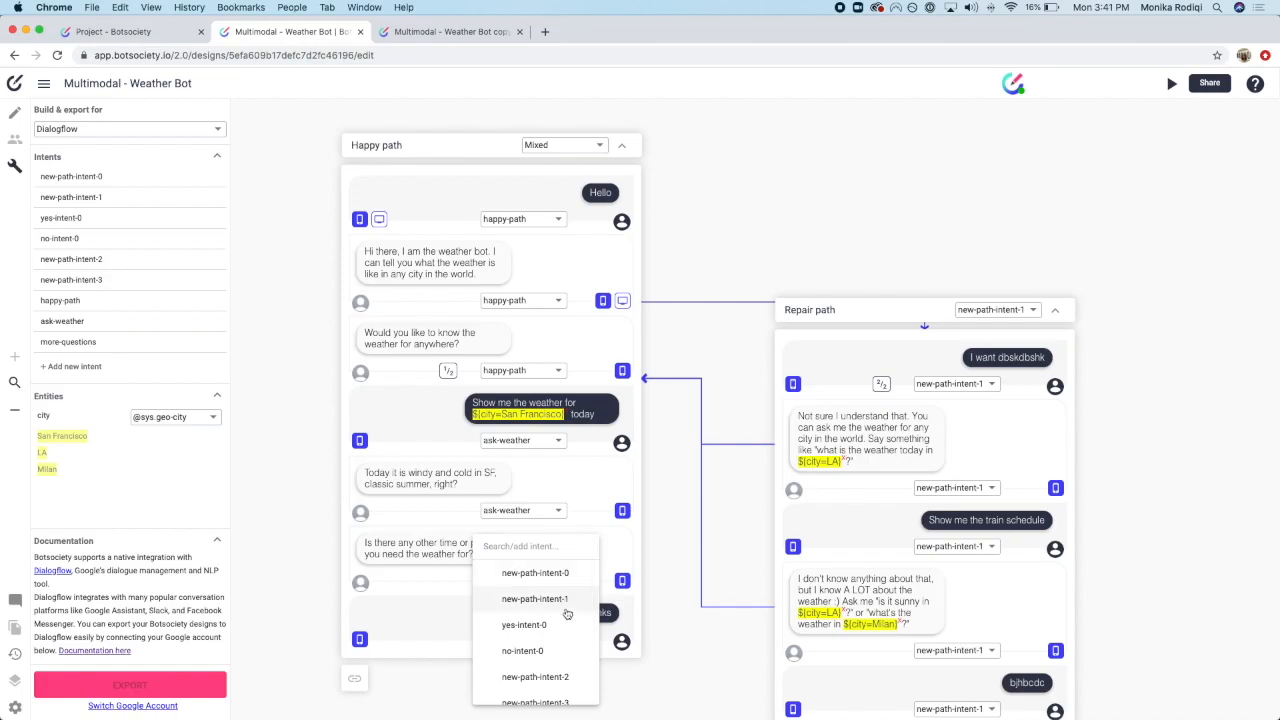
pyautogui.scroll(-3, 566, 614)
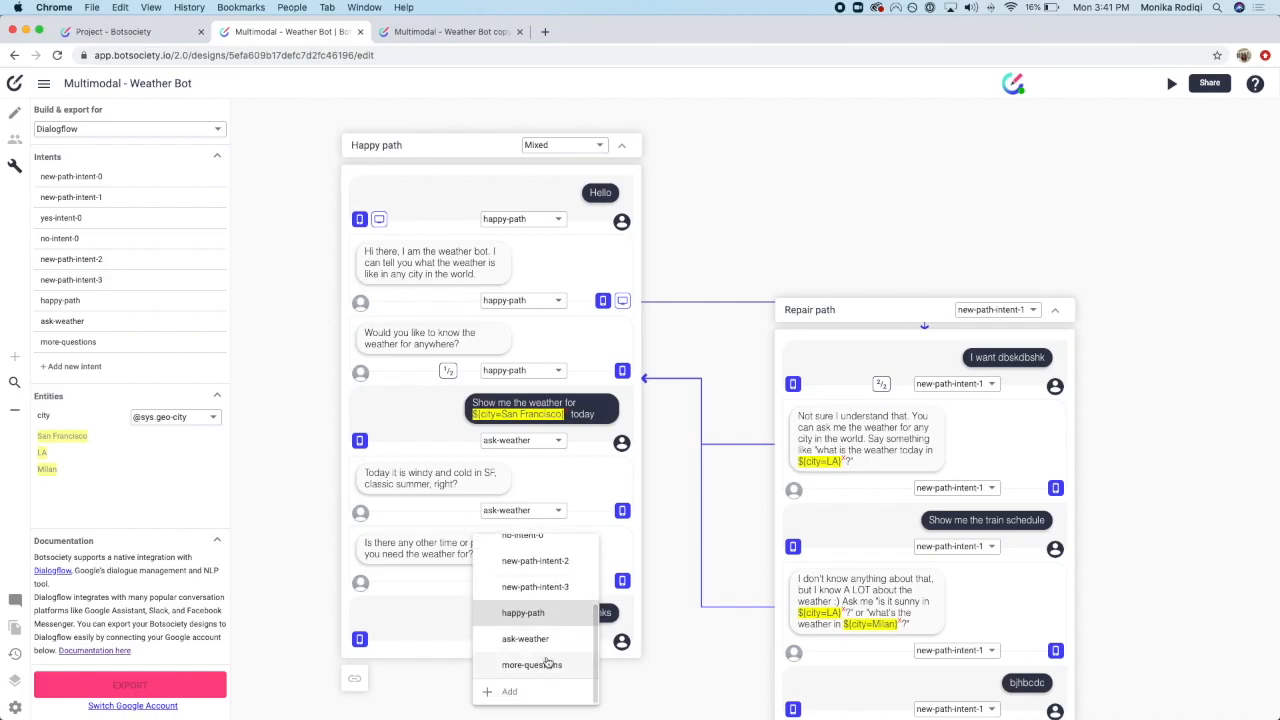
pyautogui.click(548, 664)
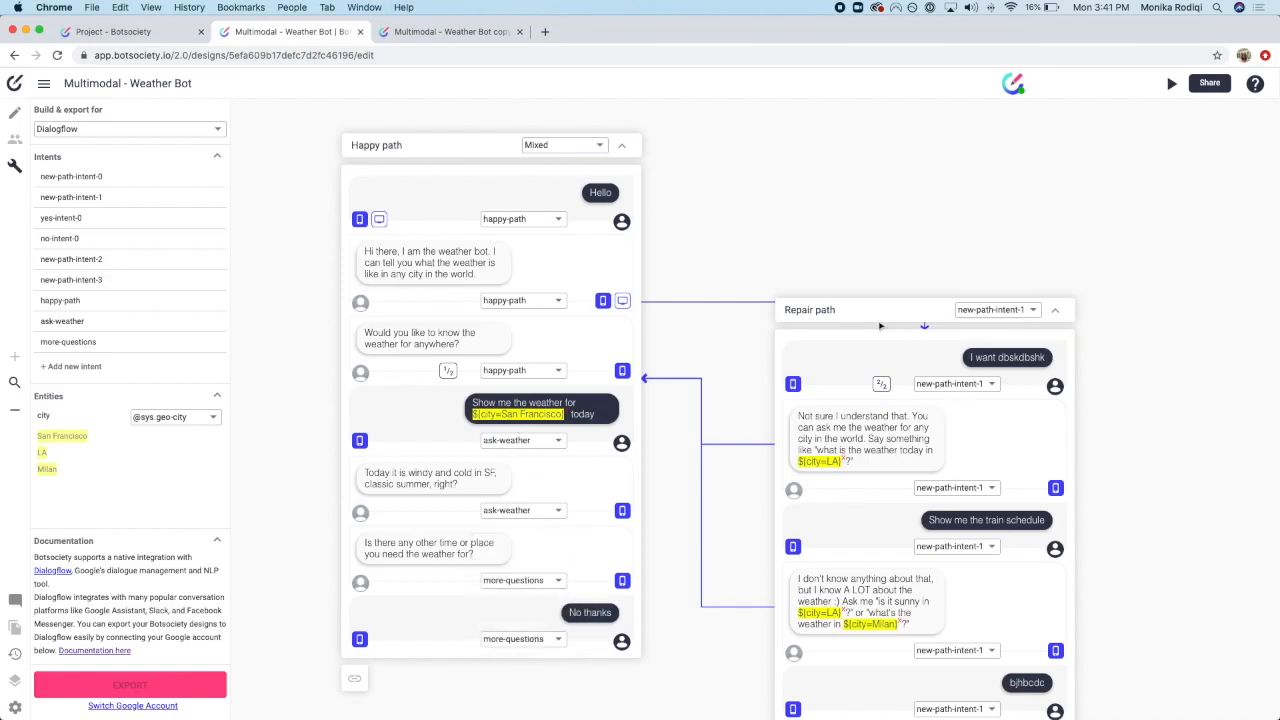
pyautogui.click(545, 147)
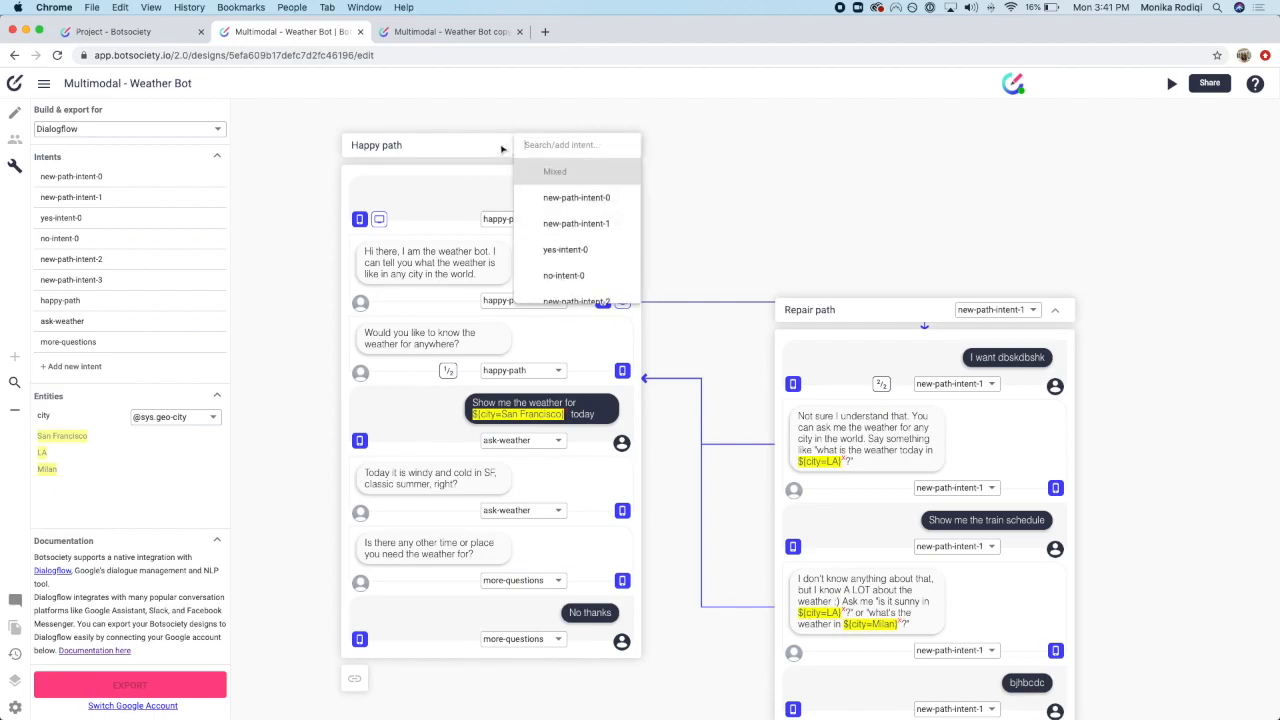
pyautogui.click(574, 116)
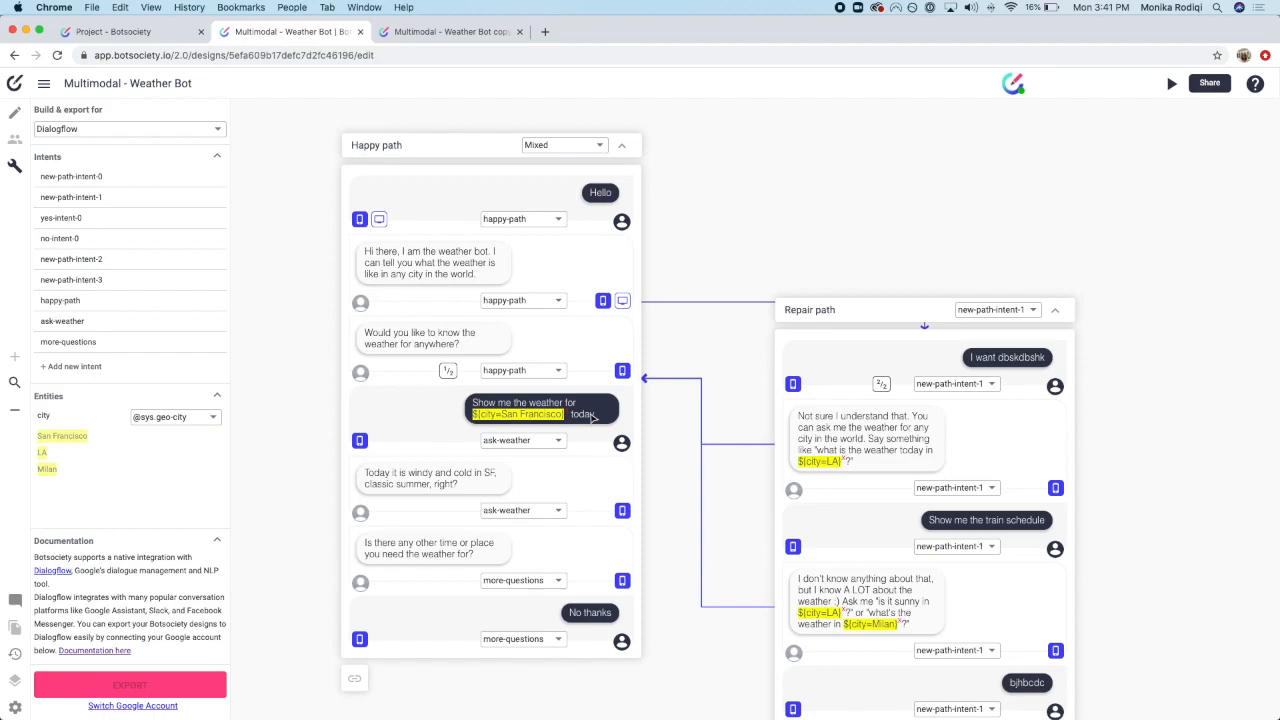
pyautogui.hscroll(1, 594, 420)
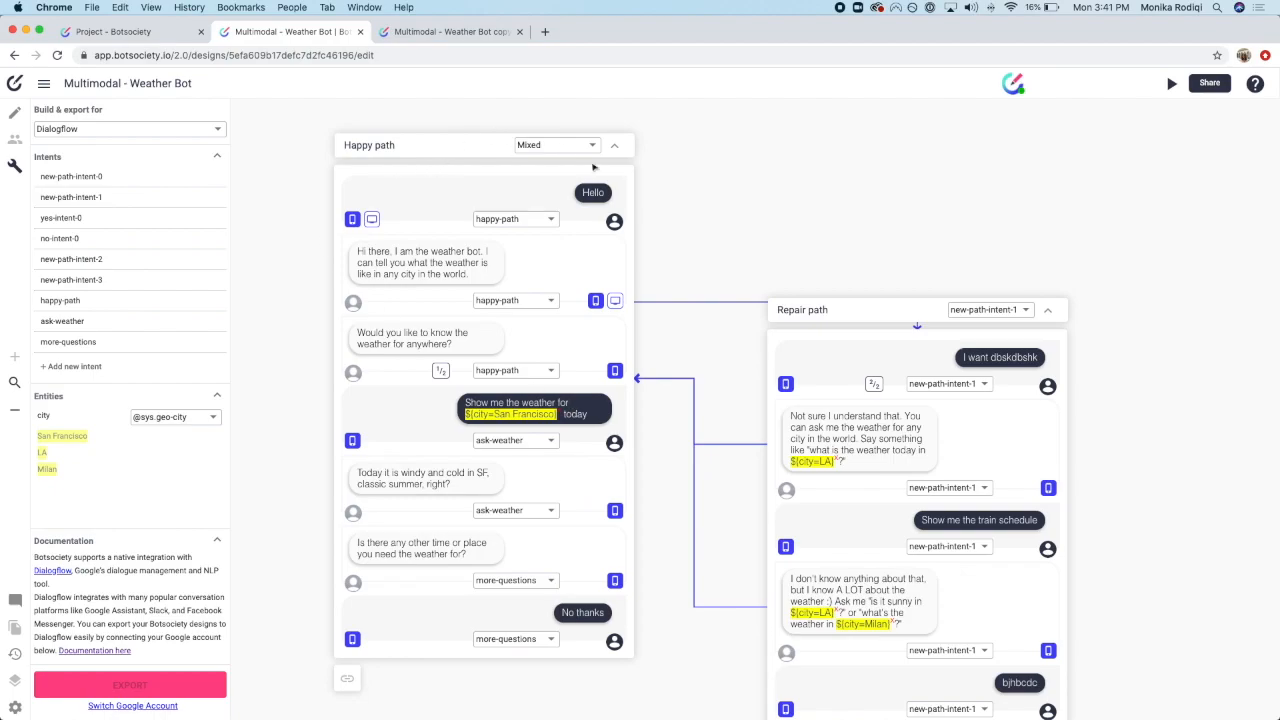
pyautogui.scroll(-3, 1040, 424)
pyautogui.scroll(2, 1040, 424)
pyautogui.hscroll(2, 1040, 424)
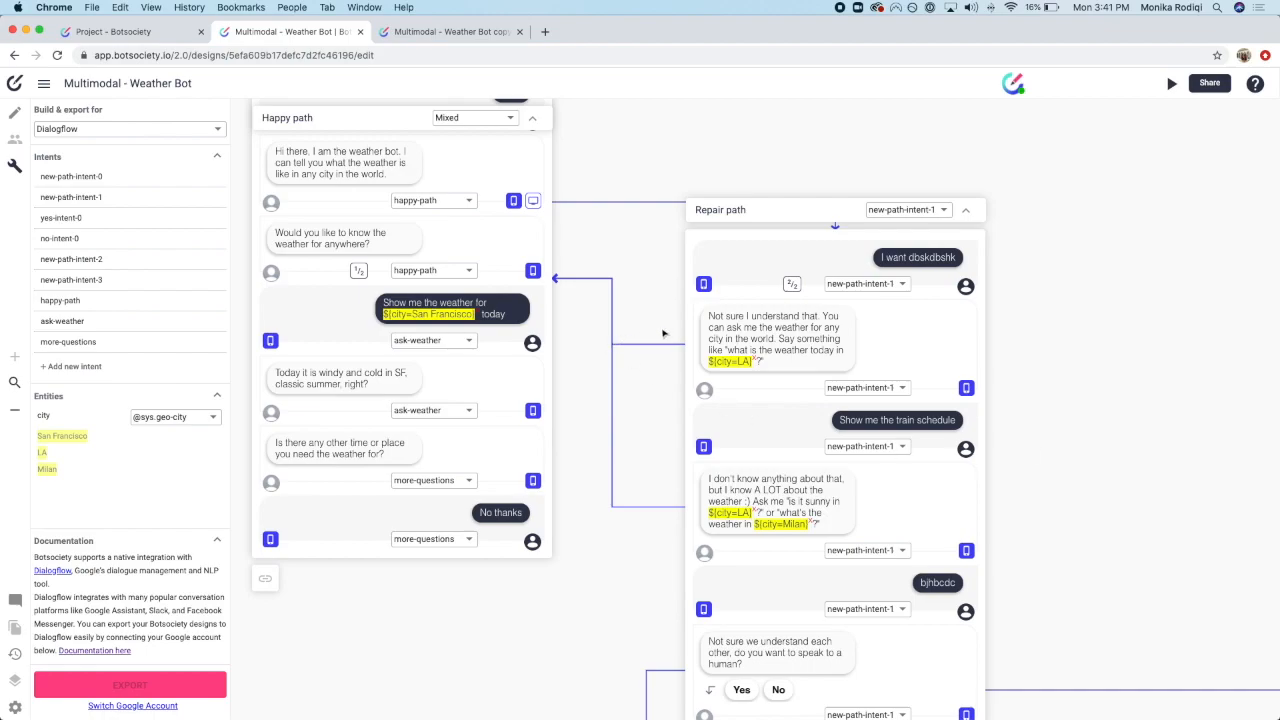
pyautogui.scroll(1, 662, 333)
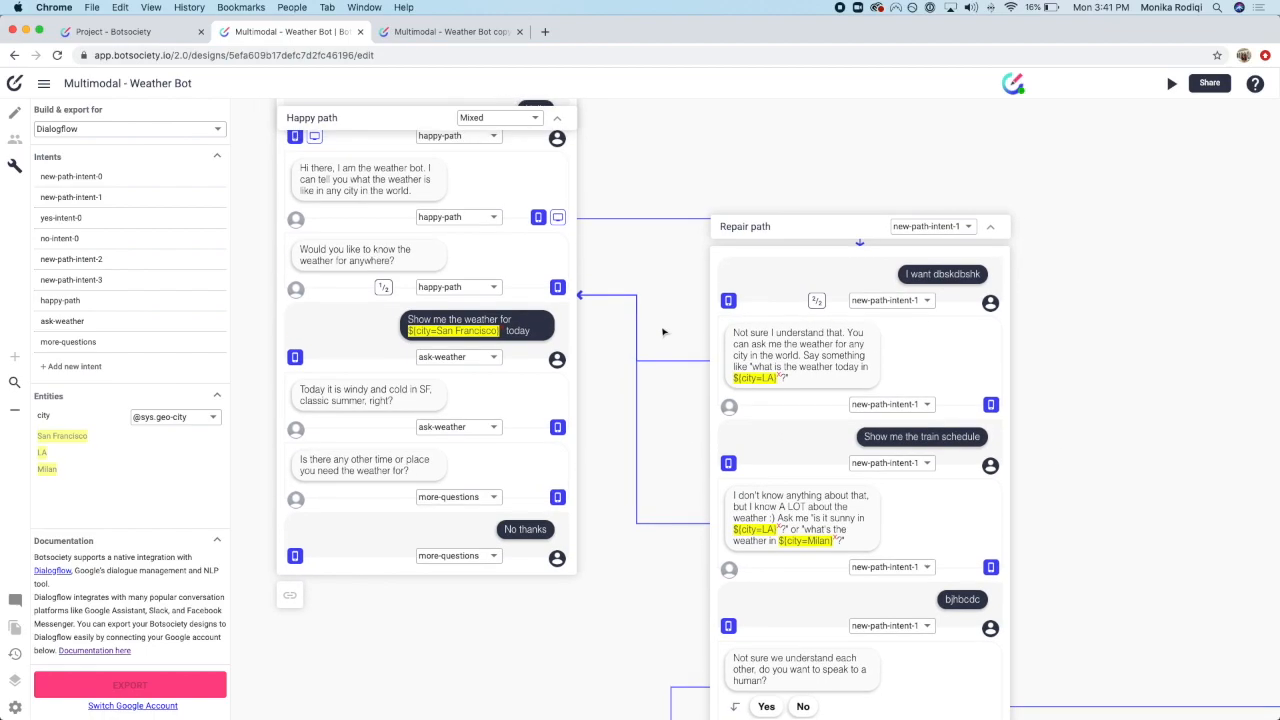
pyautogui.scroll(2, 662, 333)
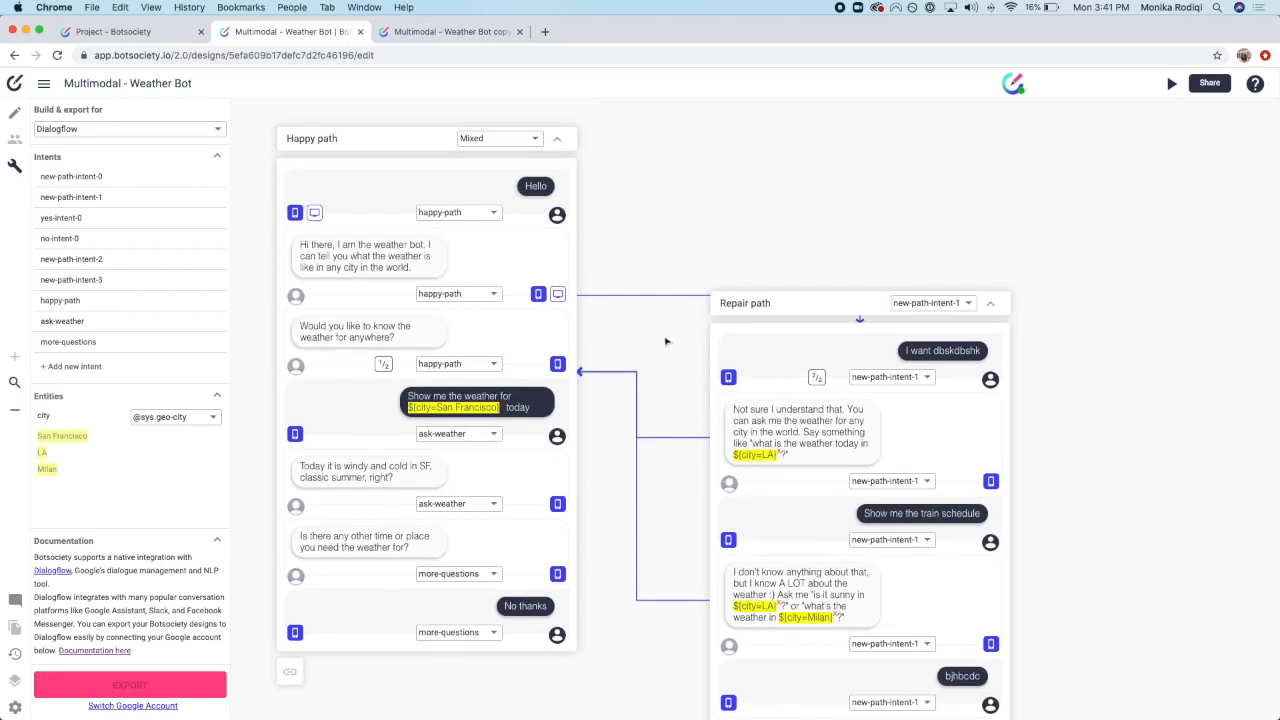
pyautogui.moveTo(342, 266); pyautogui.dragTo(430, 284)
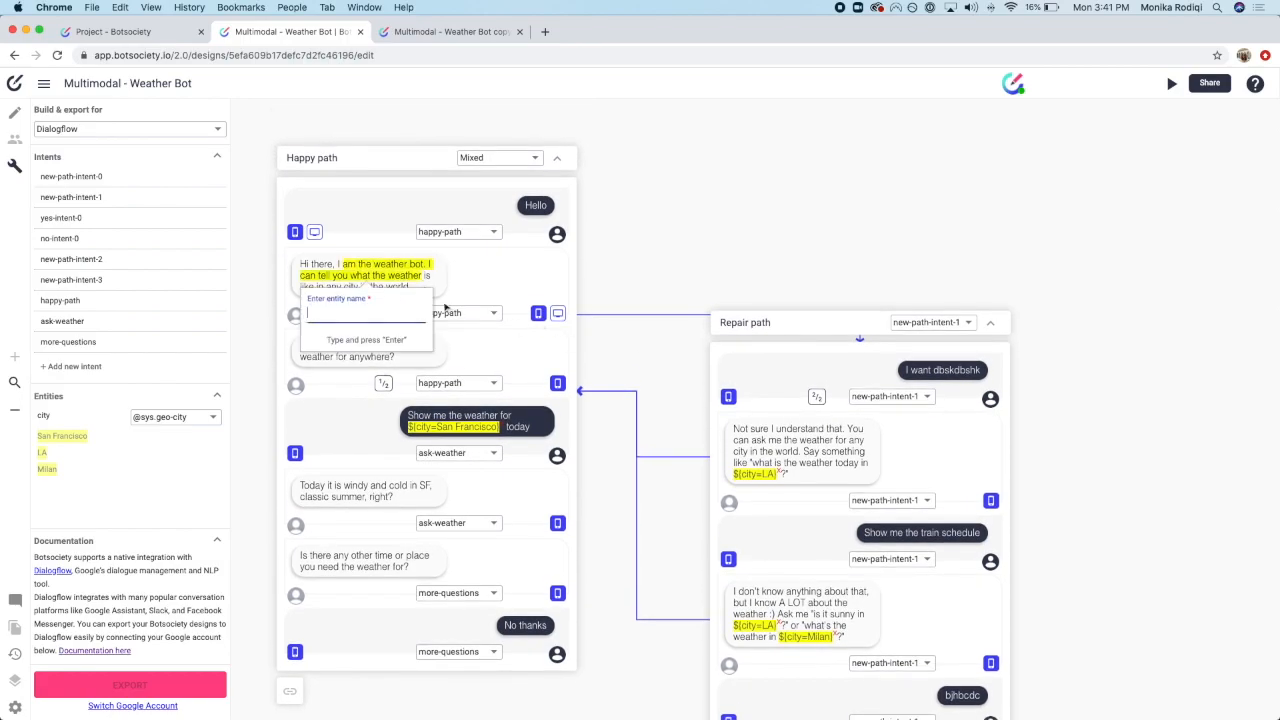
pyautogui.click(703, 273)
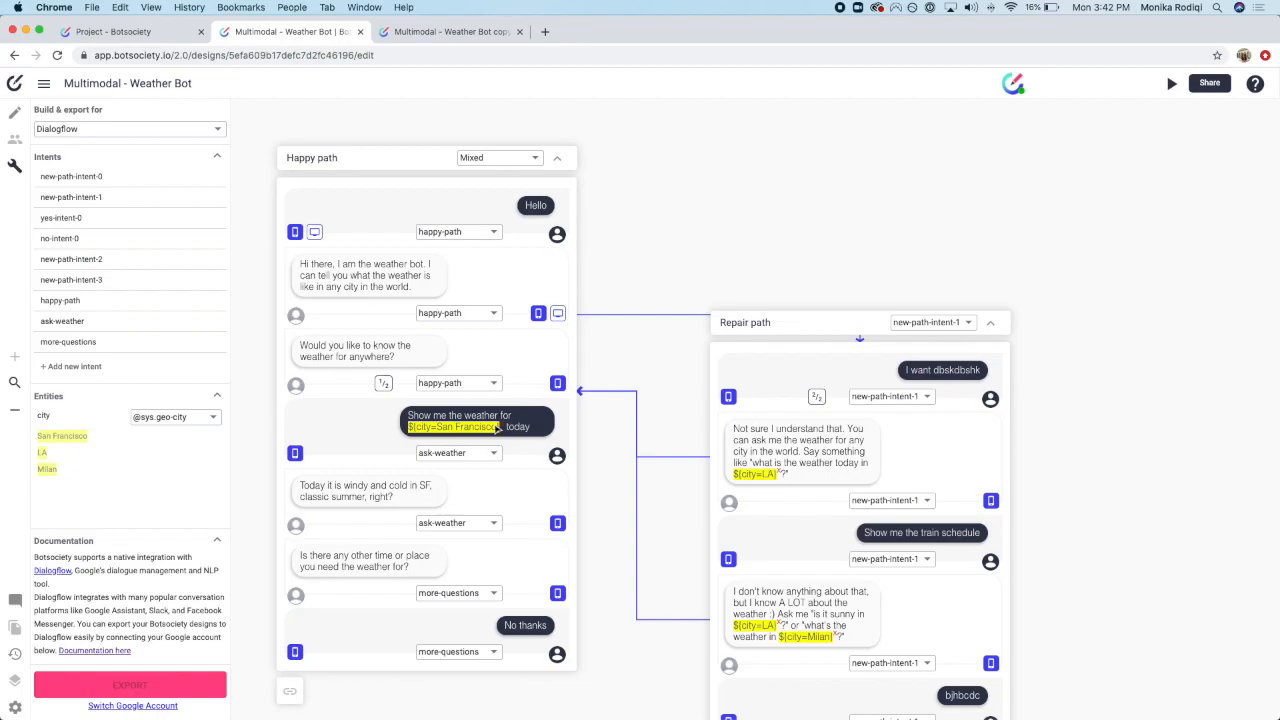
pyautogui.click(204, 419)
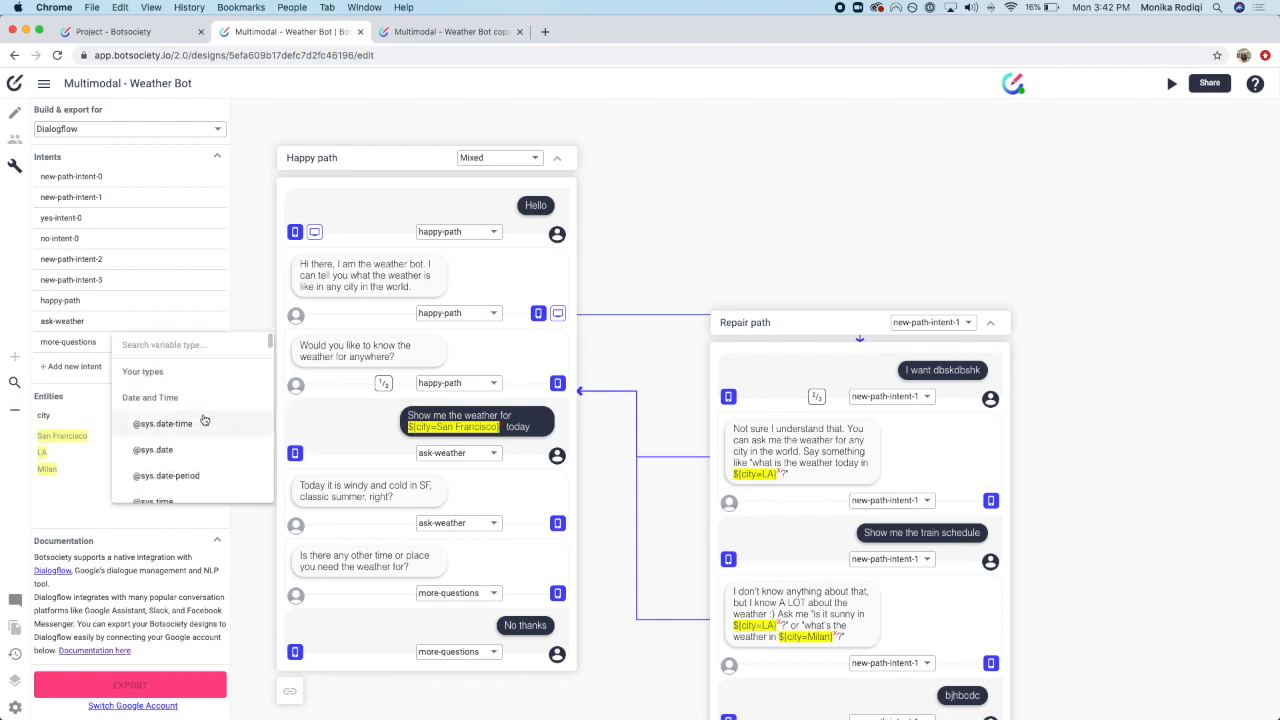
pyautogui.click(104, 404)
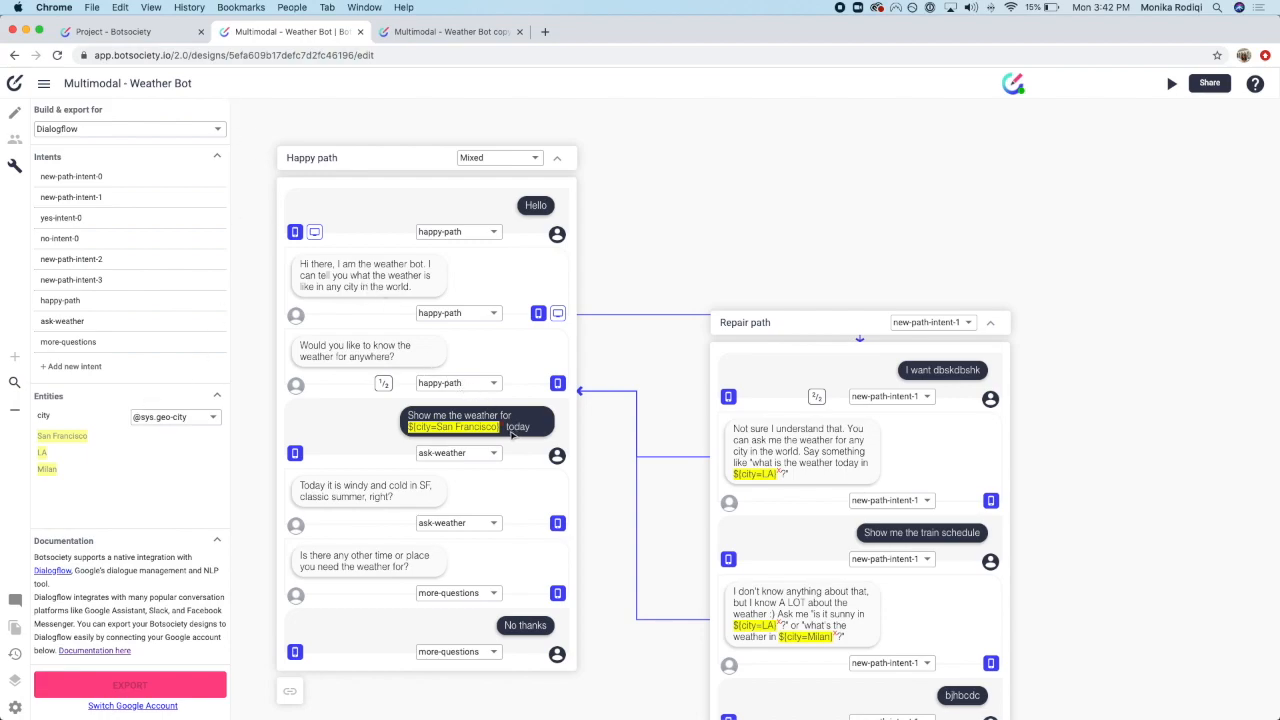
pyautogui.moveTo(508, 430); pyautogui.dragTo(531, 430)
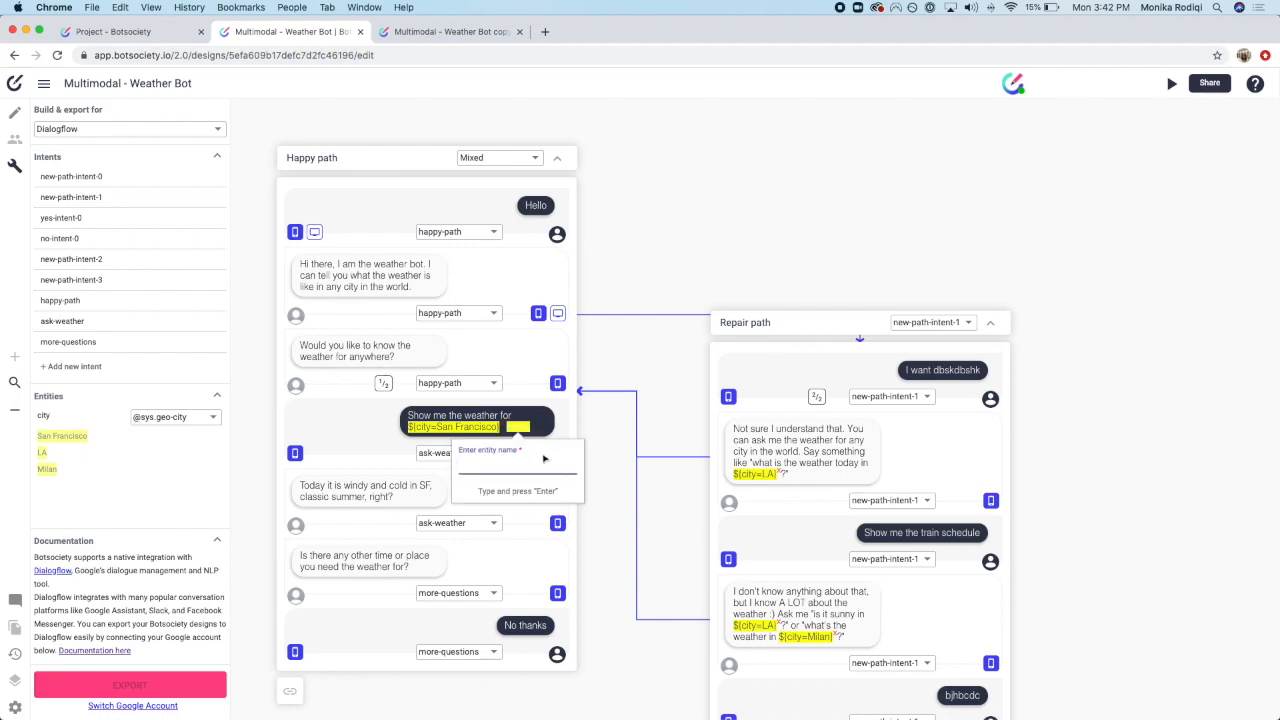
# Step: Tag the selected word 'today' as a new entity named day
pyautogui.write('day')
pyautogui.press('Return')
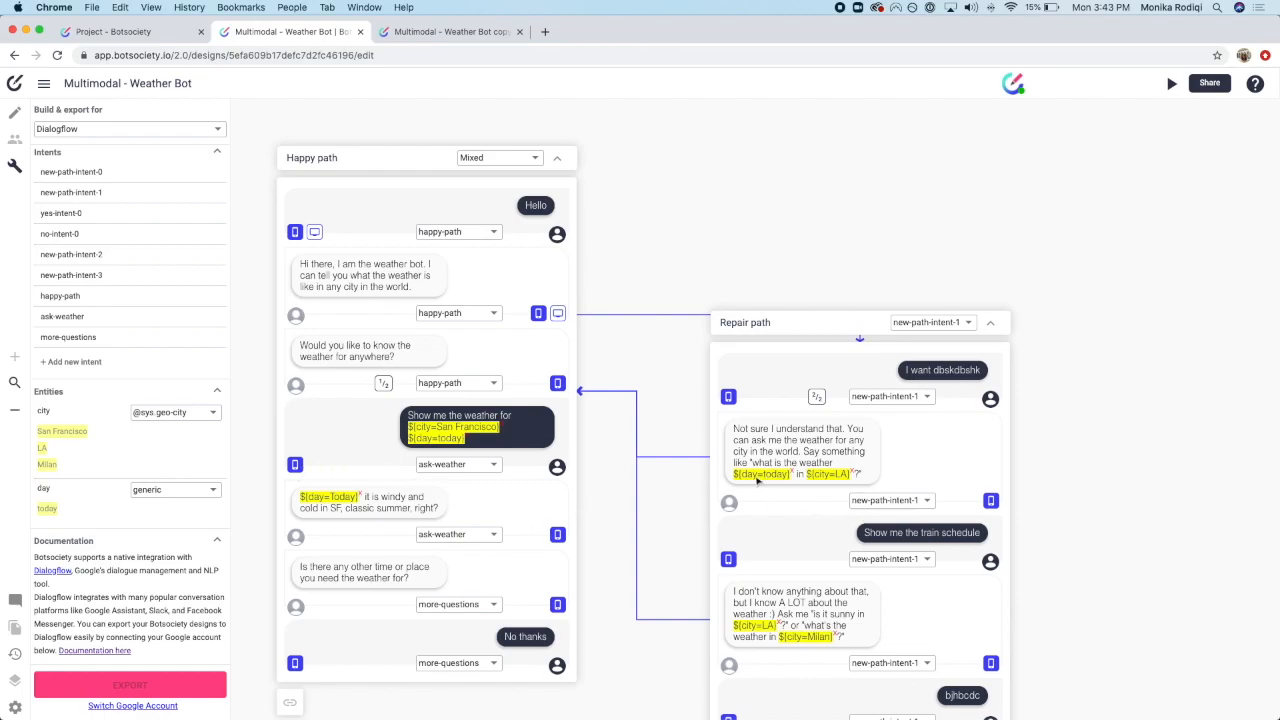
pyautogui.scroll(-3, 966, 529)
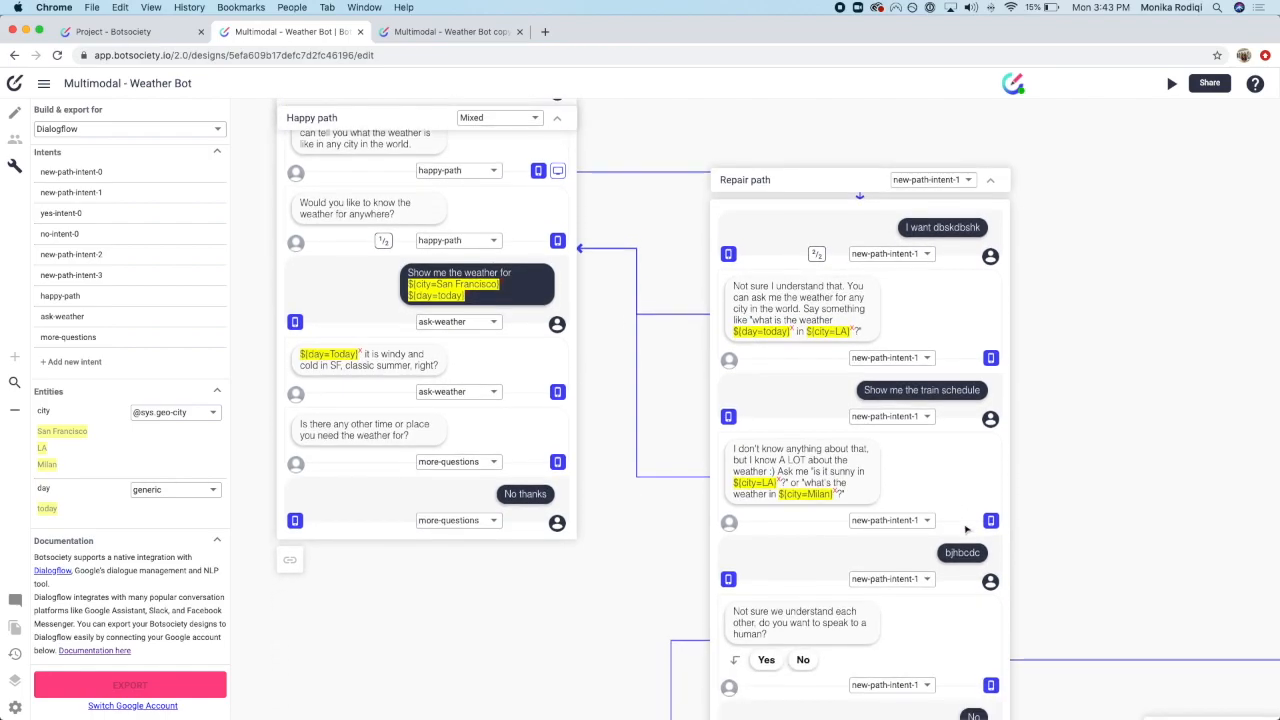
pyautogui.scroll(-2, 966, 529)
pyautogui.scroll(4, 966, 530)
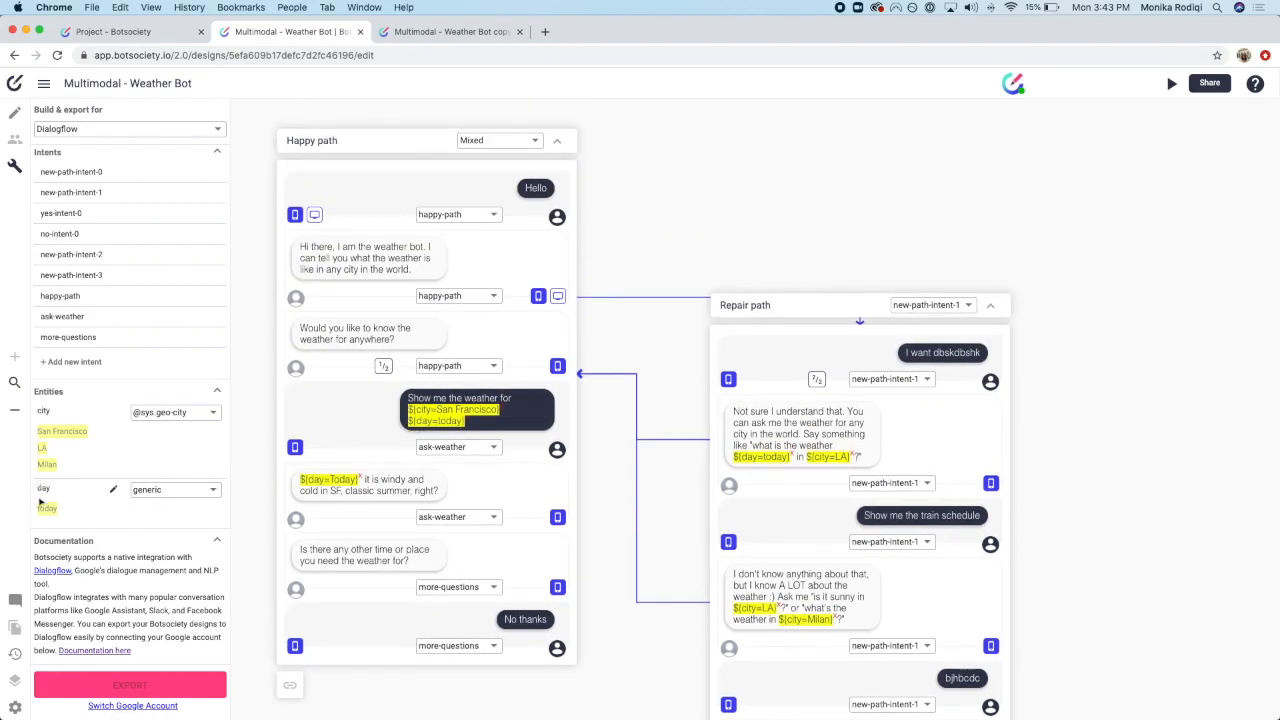
pyautogui.click(175, 490)
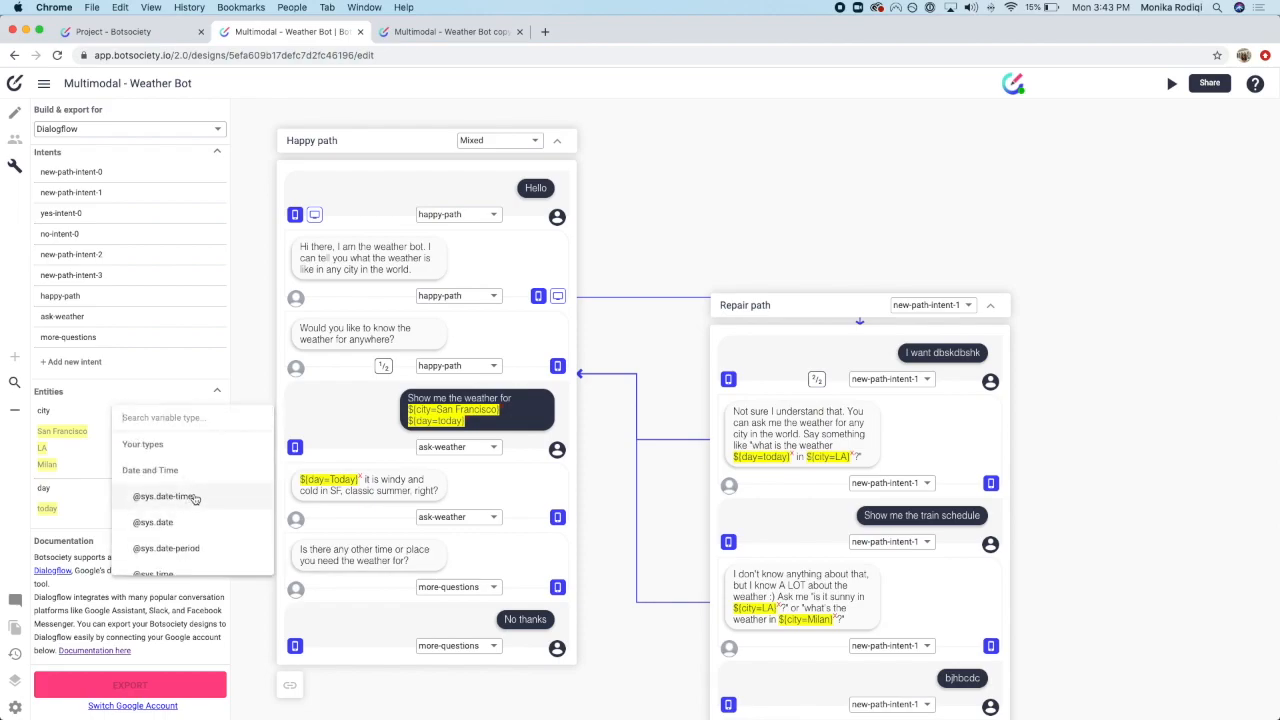
pyautogui.scroll(-3, 187, 514)
pyautogui.scroll(3, 180, 480)
pyautogui.click(166, 447)
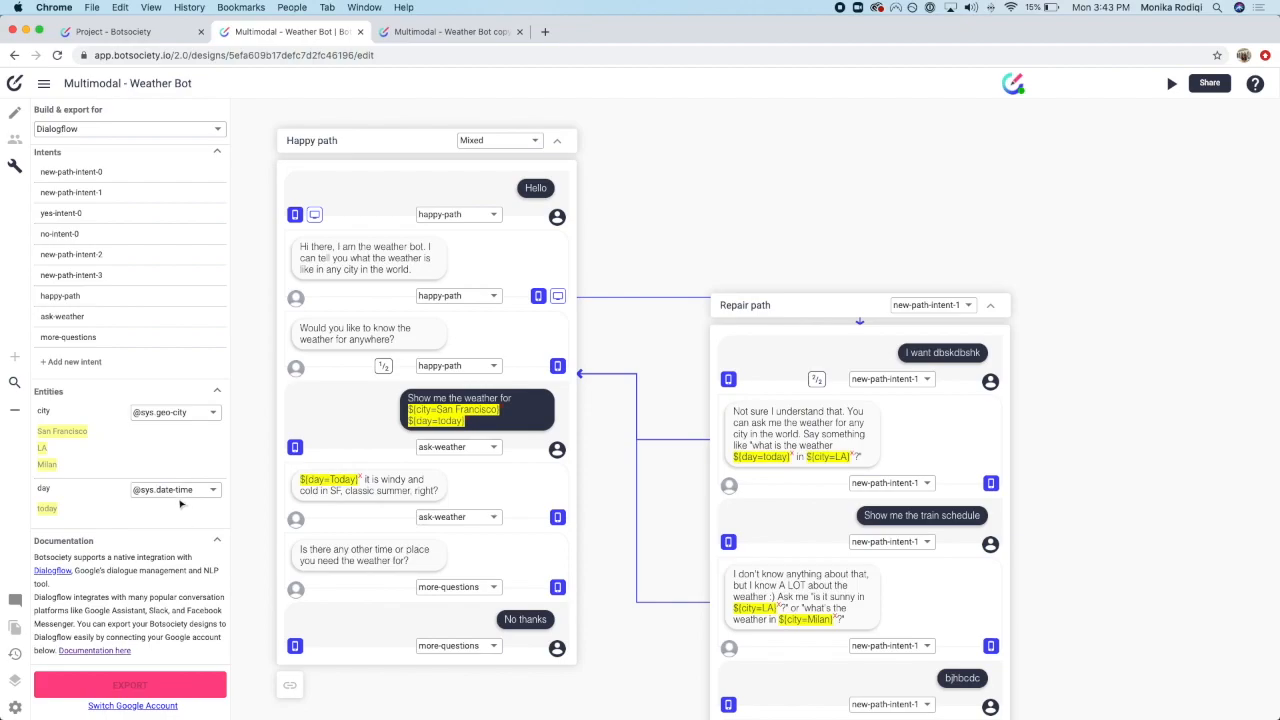
pyautogui.click(183, 493)
pyautogui.click(188, 569)
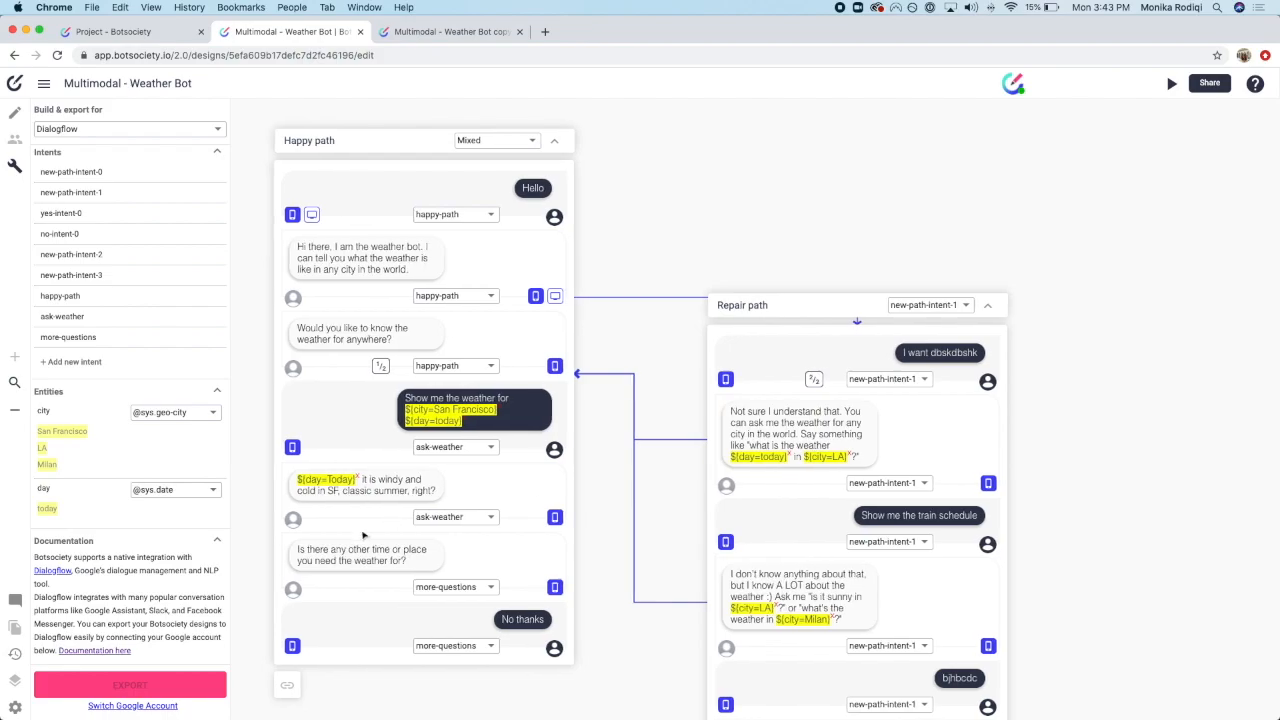
pyautogui.click(158, 490)
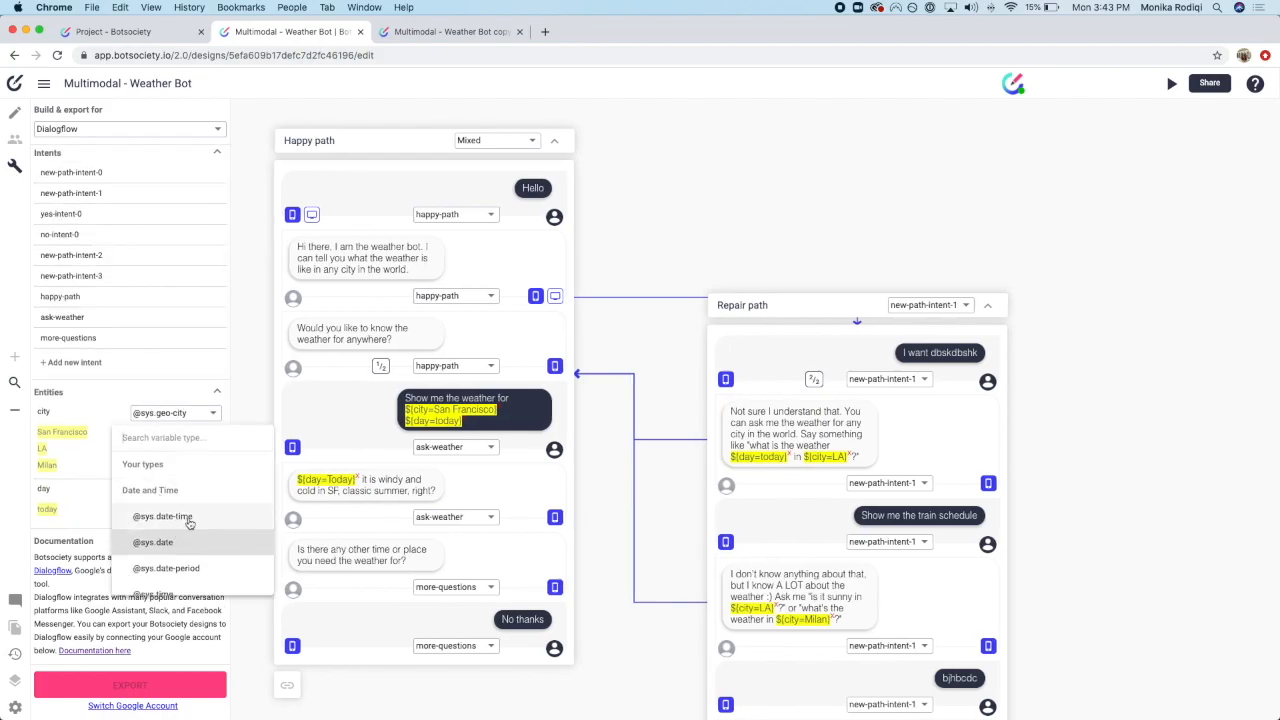
pyautogui.click(155, 541)
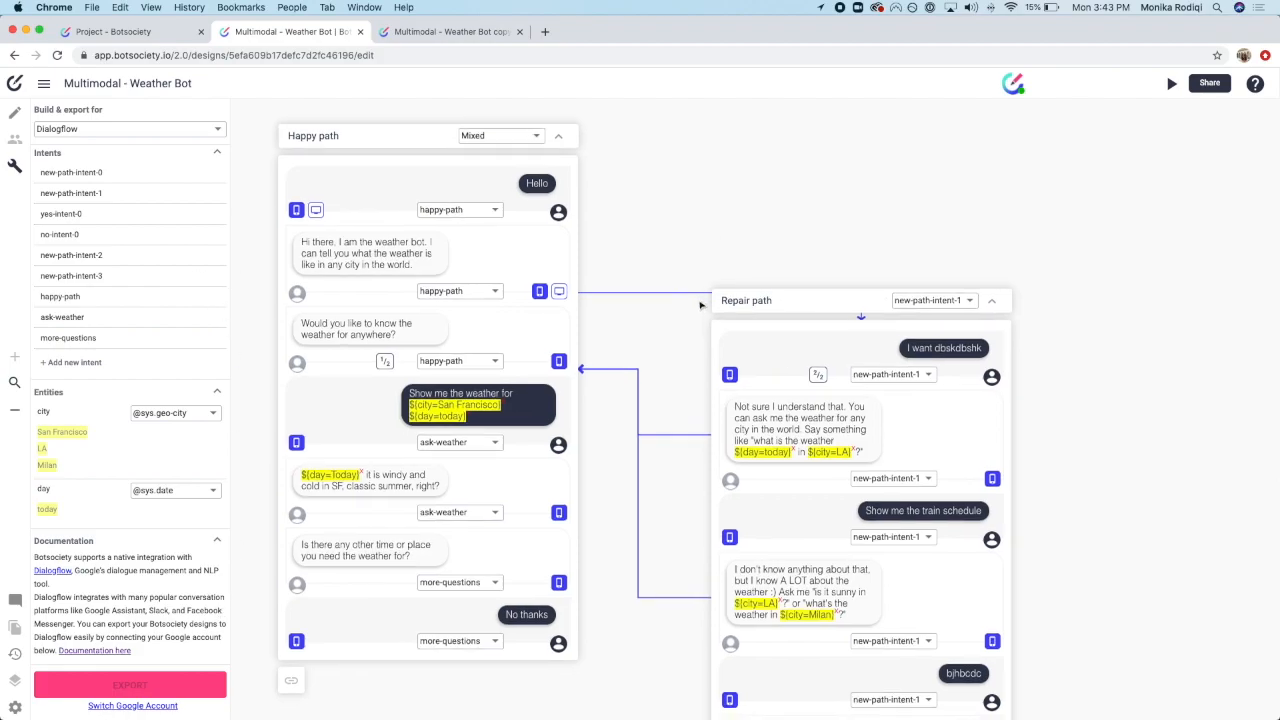
pyautogui.hscroll(-3, 698, 318)
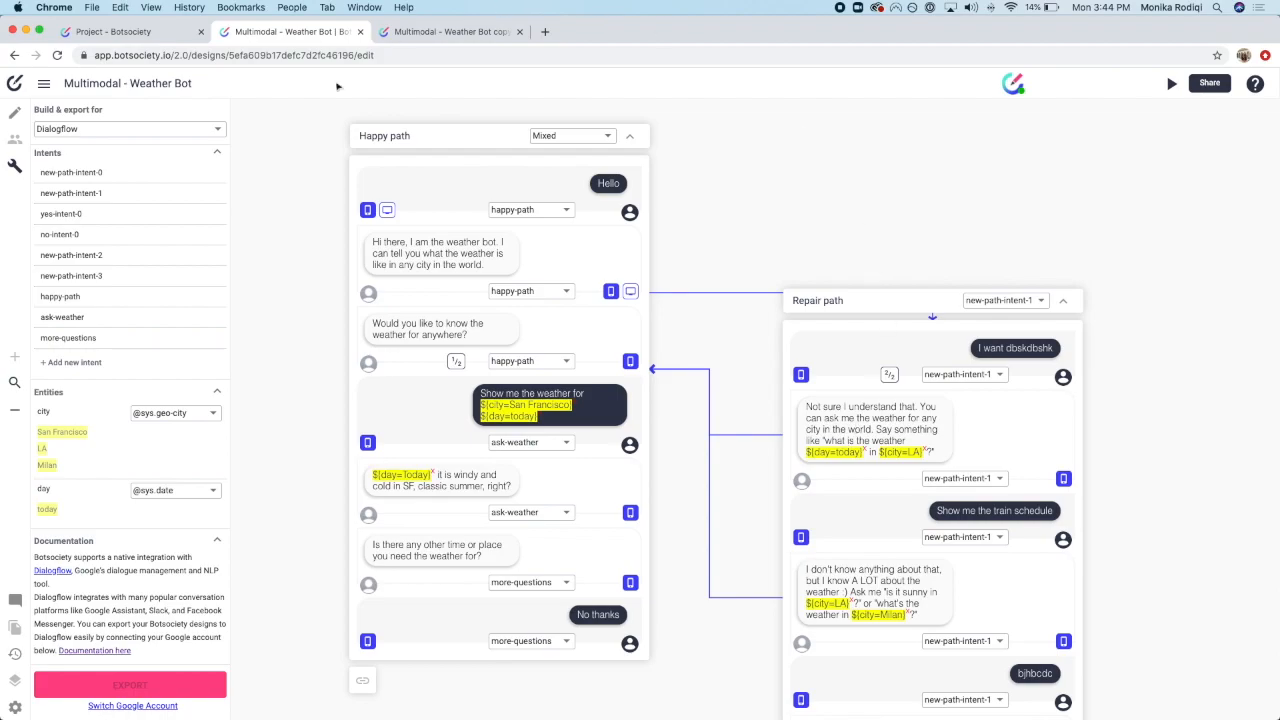
# Step: Close the export platform list and return from build mode to the plain Weather Bot design
pyautogui.click(184, 128)
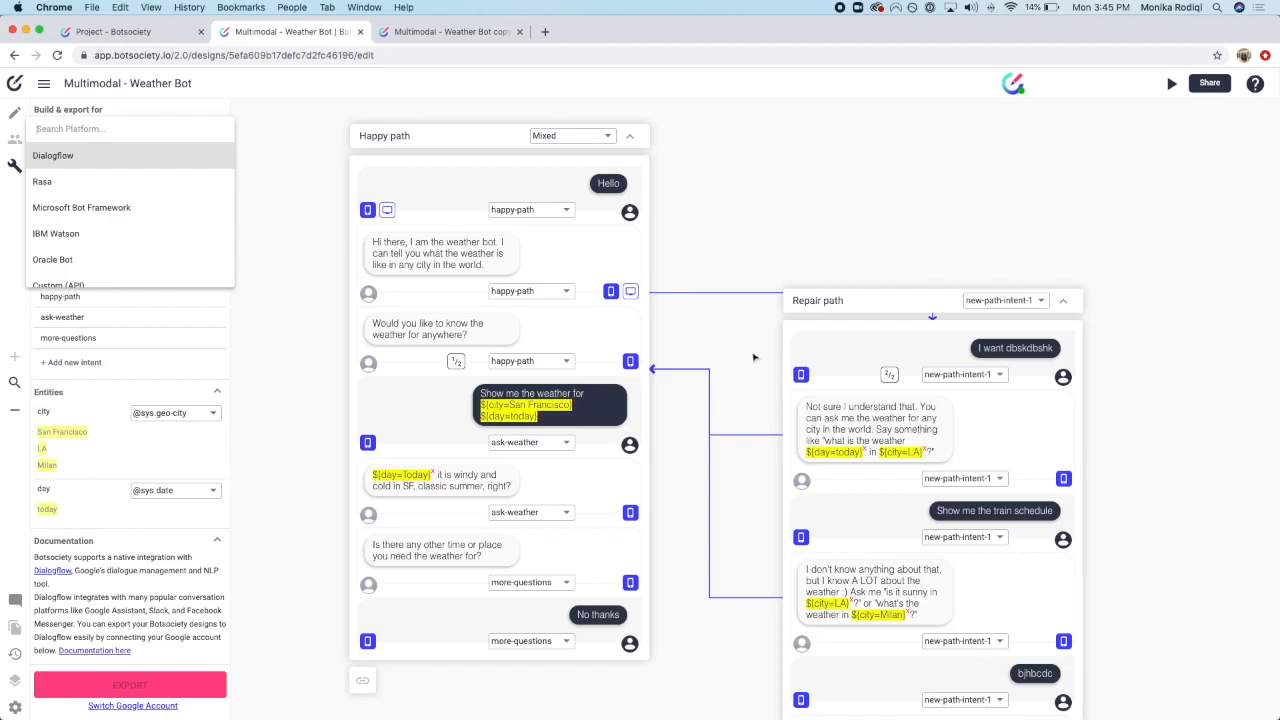
pyautogui.click(1027, 263)
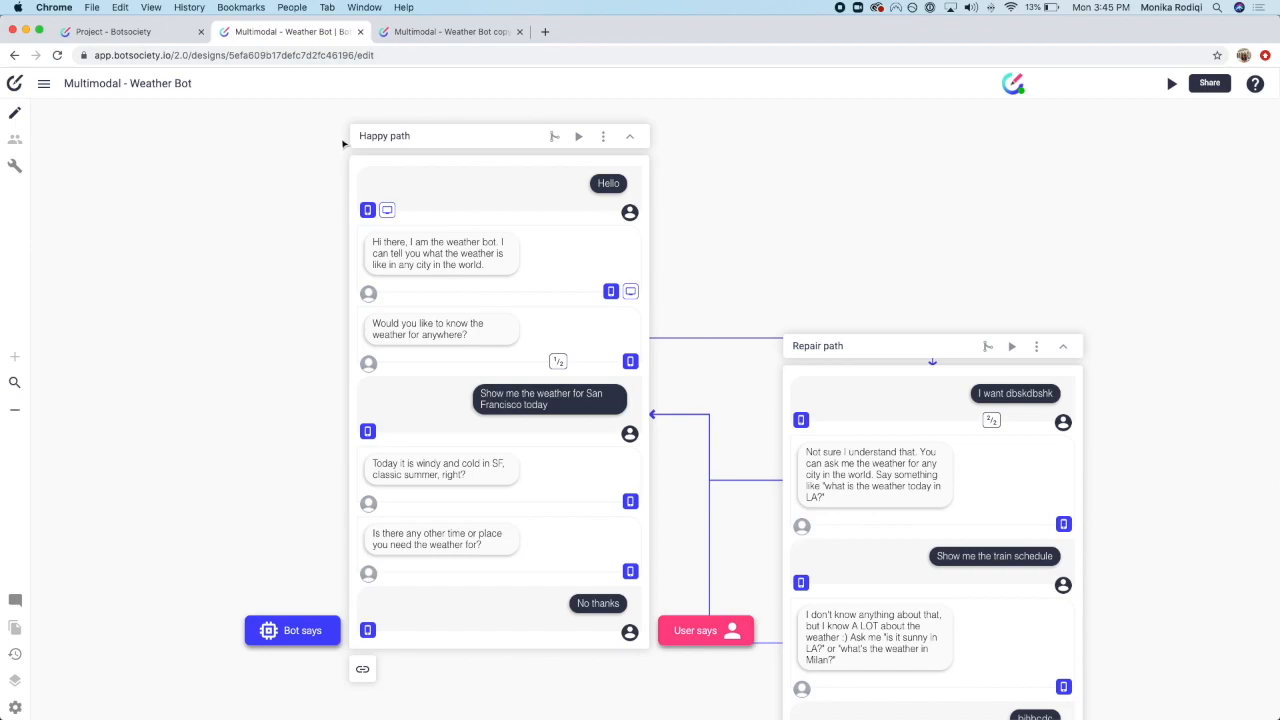
pyautogui.hscroll(-1, 1170, 234)
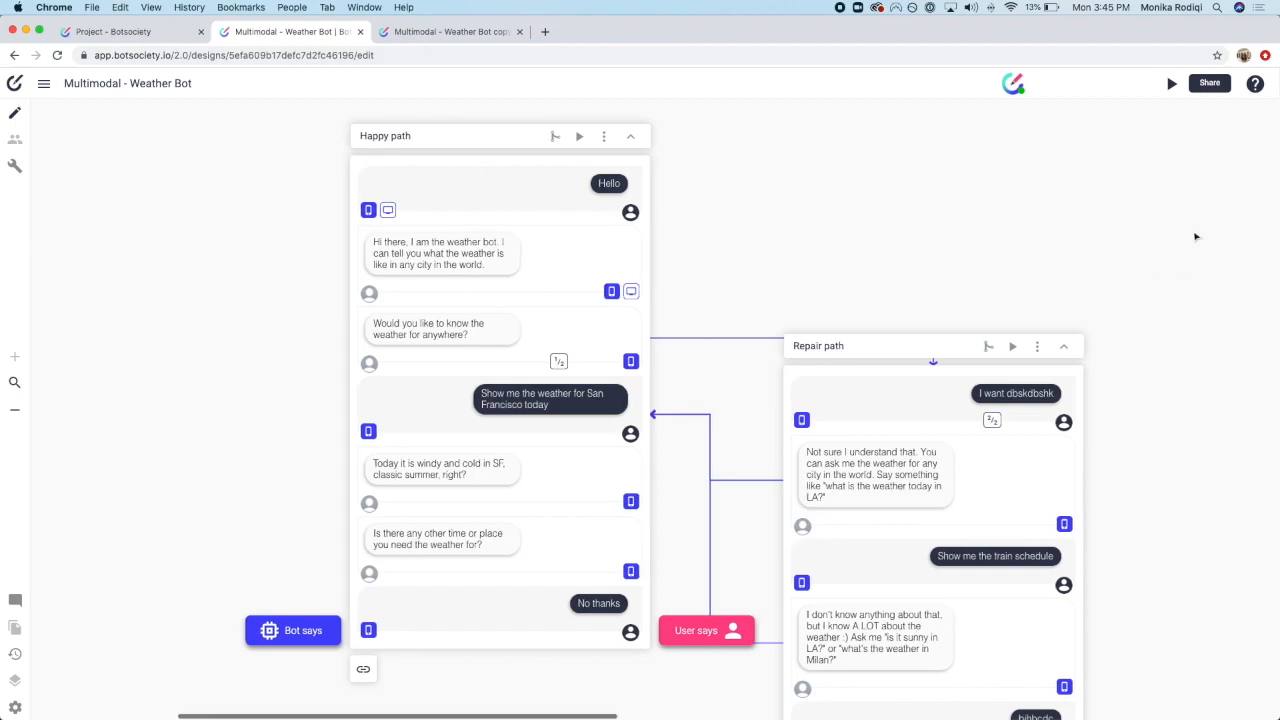
pyautogui.hscroll(1, 1168, 226)
pyautogui.hscroll(-2, 1163, 218)
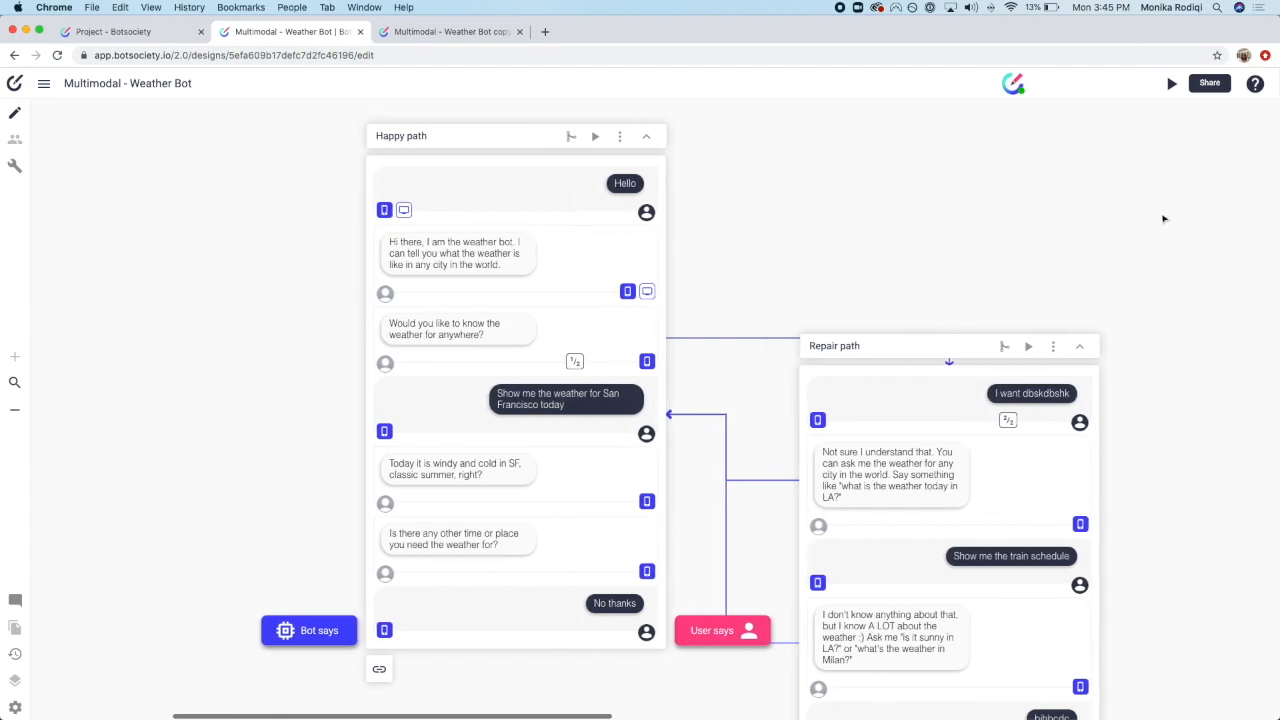
pyautogui.hscroll(-1, 1163, 218)
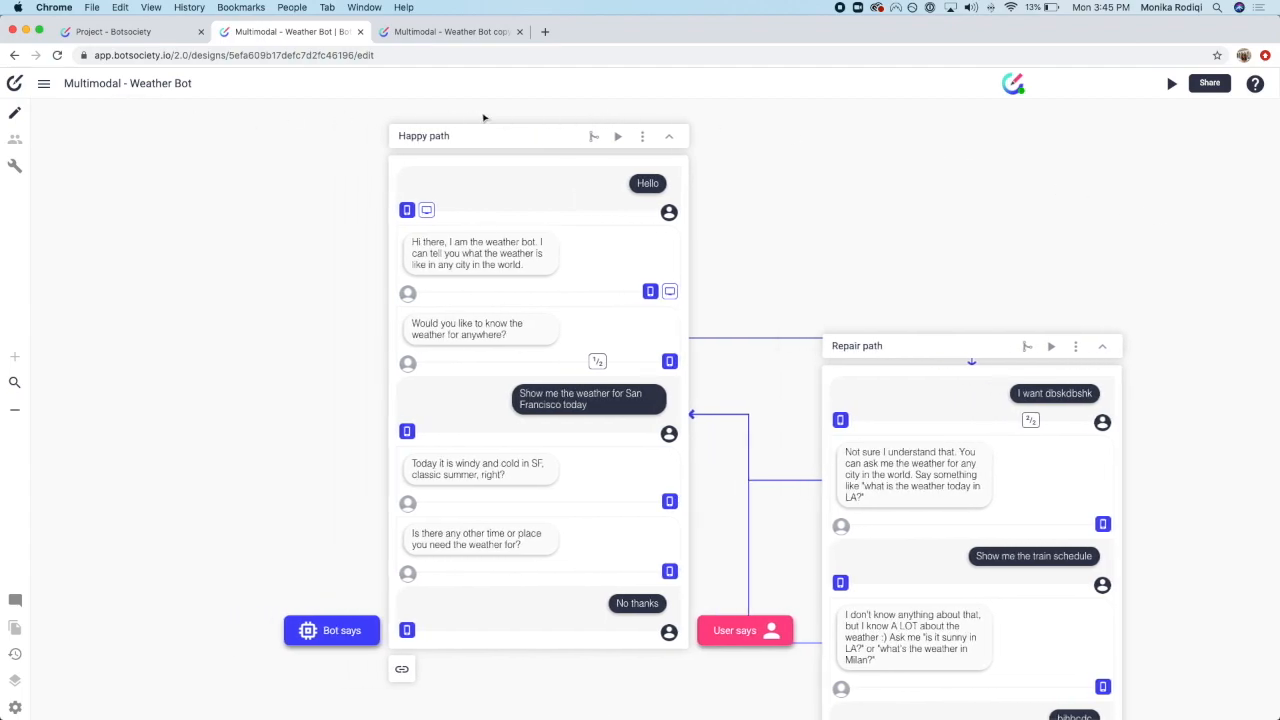
pyautogui.click(135, 31)
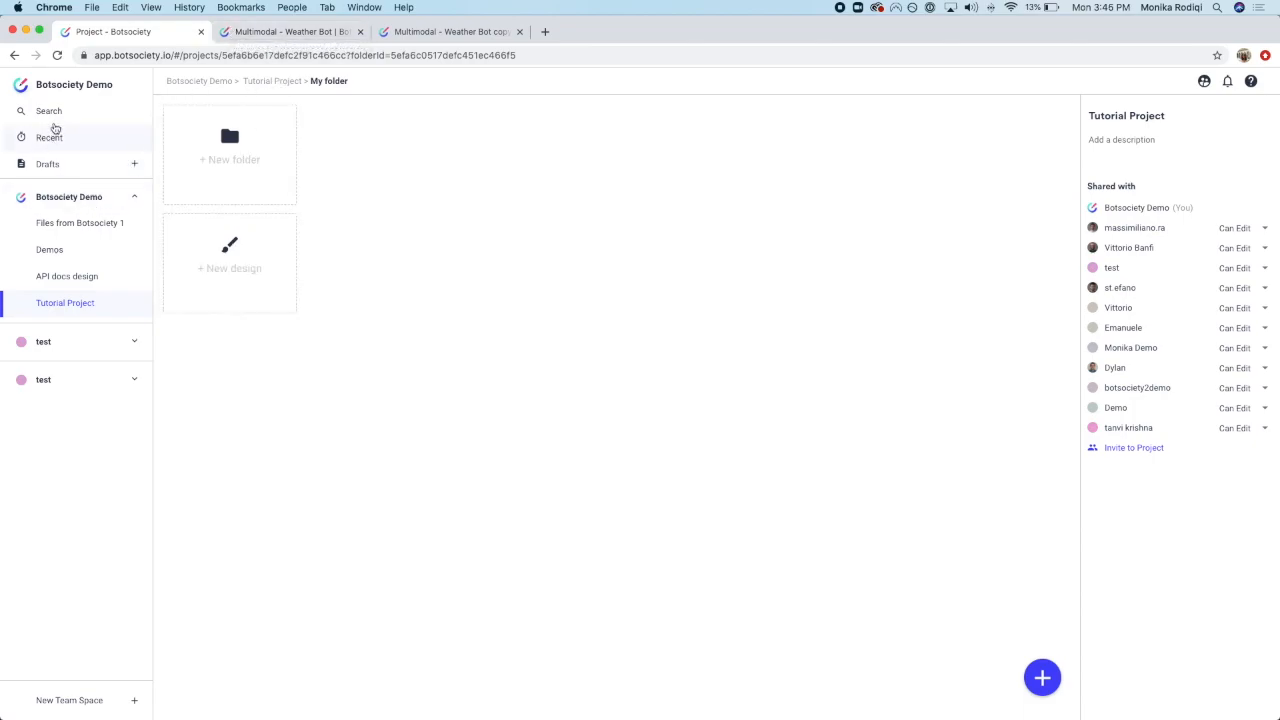
pyautogui.click(50, 164)
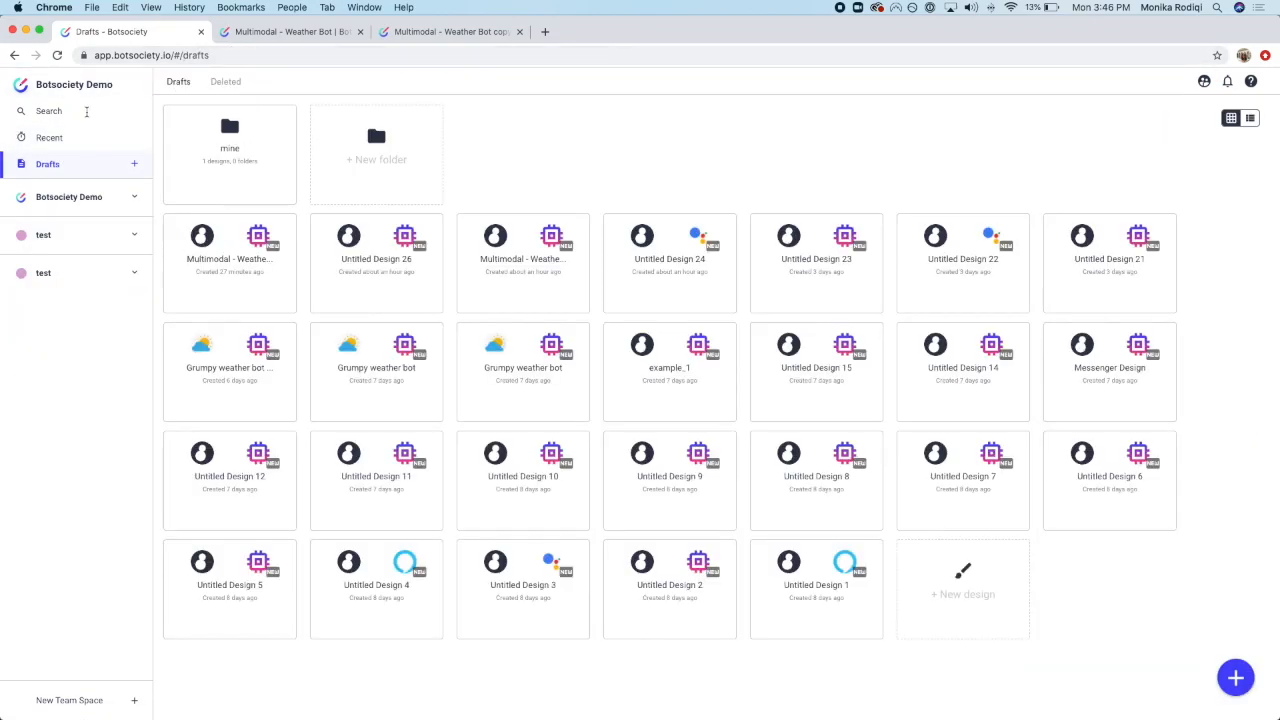
pyautogui.click(255, 32)
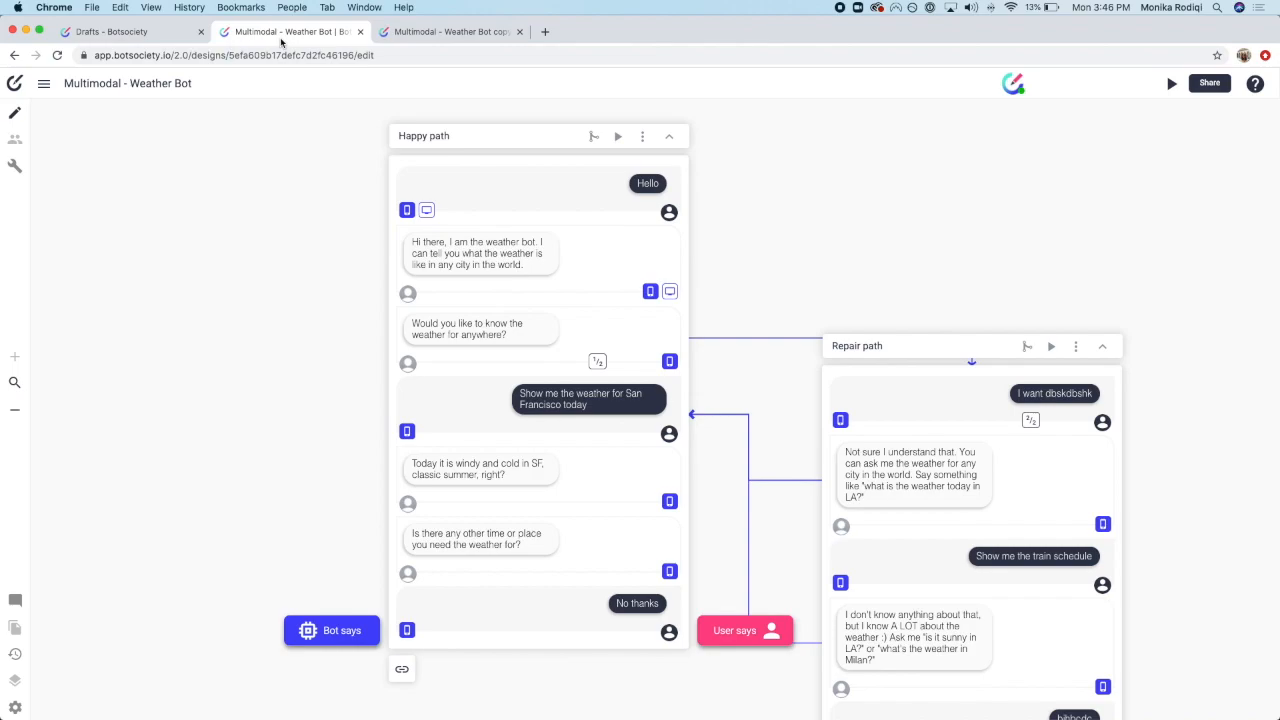
# Step: Pan around the canvas and cycle the user message back to its first utterance variant
pyautogui.scroll(-4, 1076, 490)
pyautogui.hscroll(7, 1076, 490)
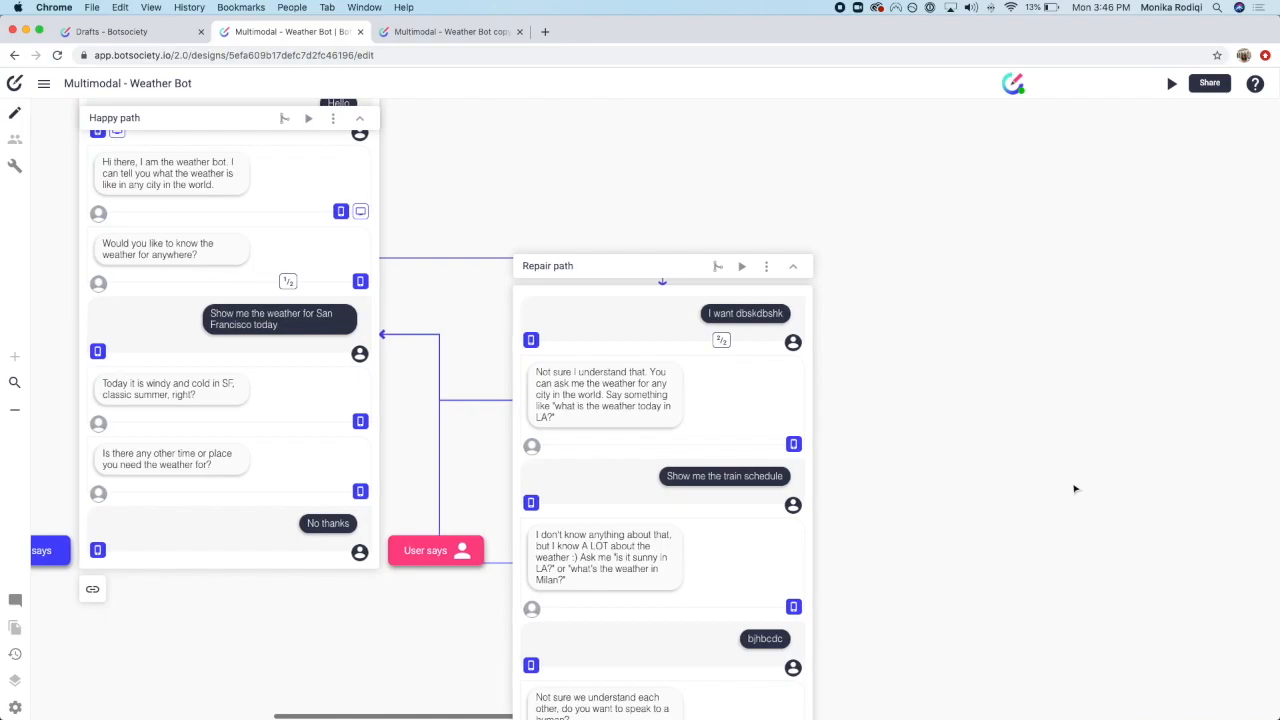
pyautogui.hscroll(10, 1076, 489)
pyautogui.scroll(-2, 1076, 489)
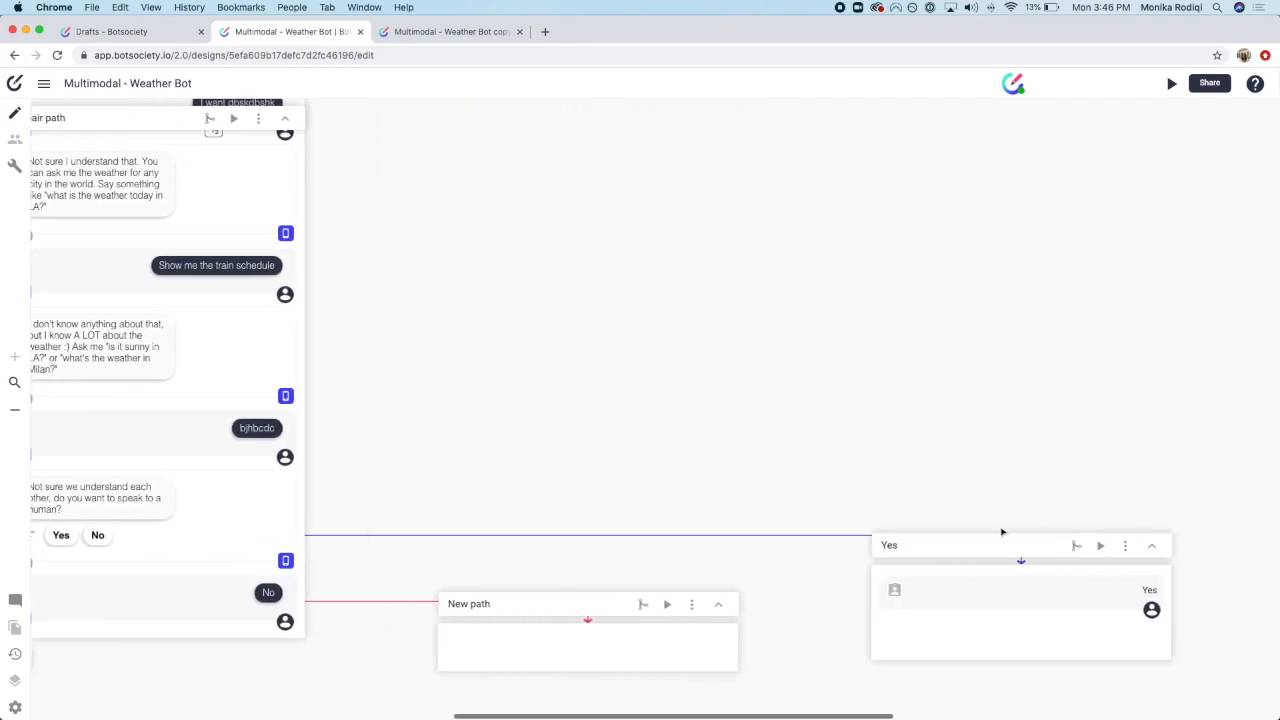
pyautogui.hscroll(-10, 505, 537)
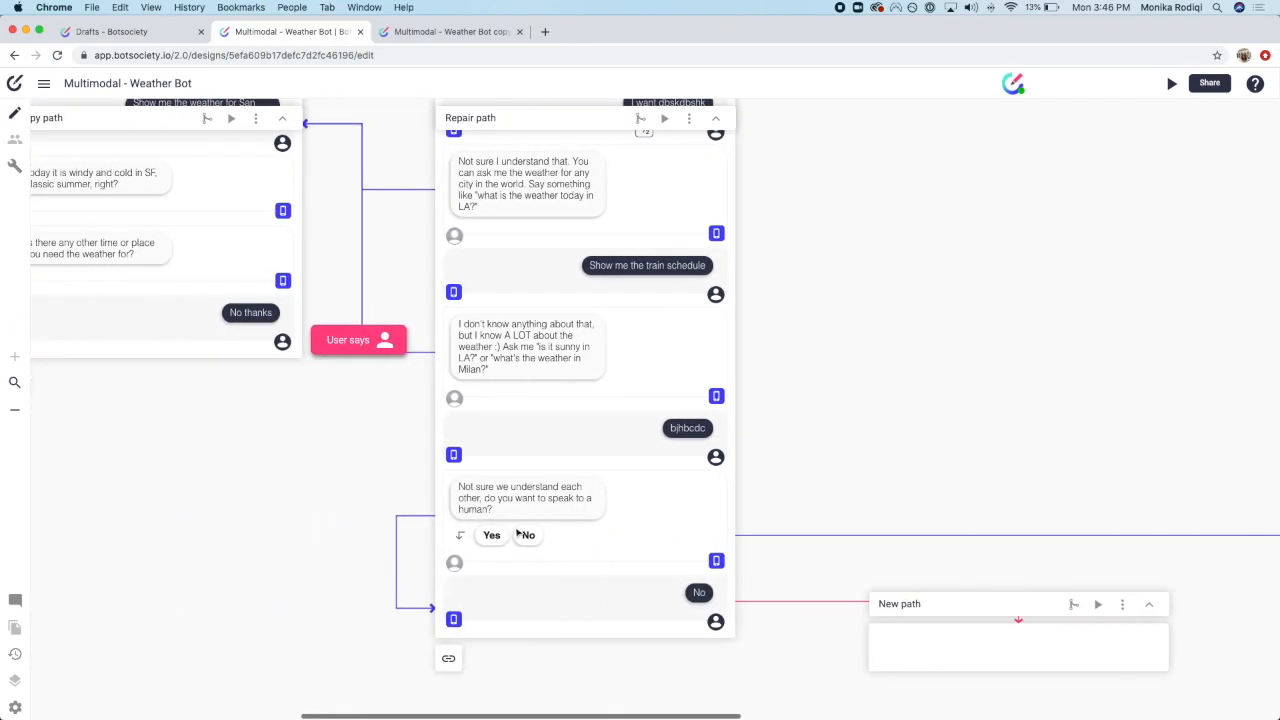
pyautogui.hscroll(-1, 517, 533)
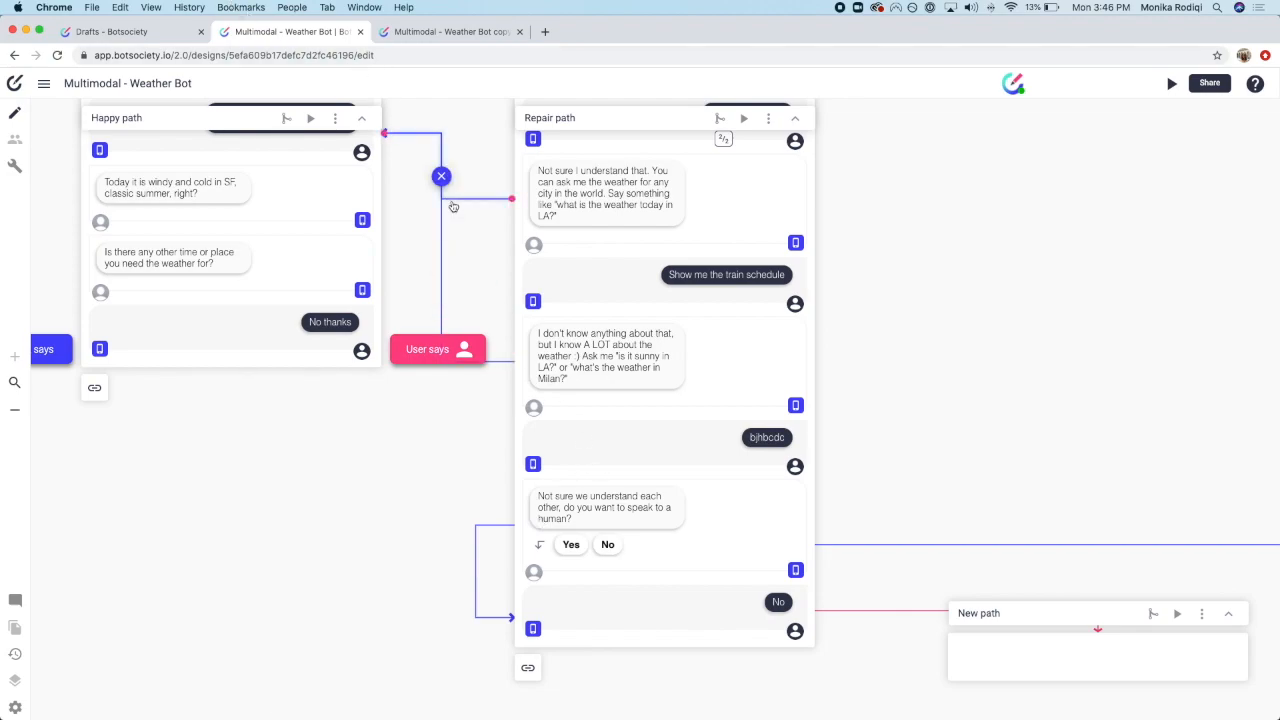
pyautogui.hscroll(-3, 480, 270)
pyautogui.scroll(1, 480, 270)
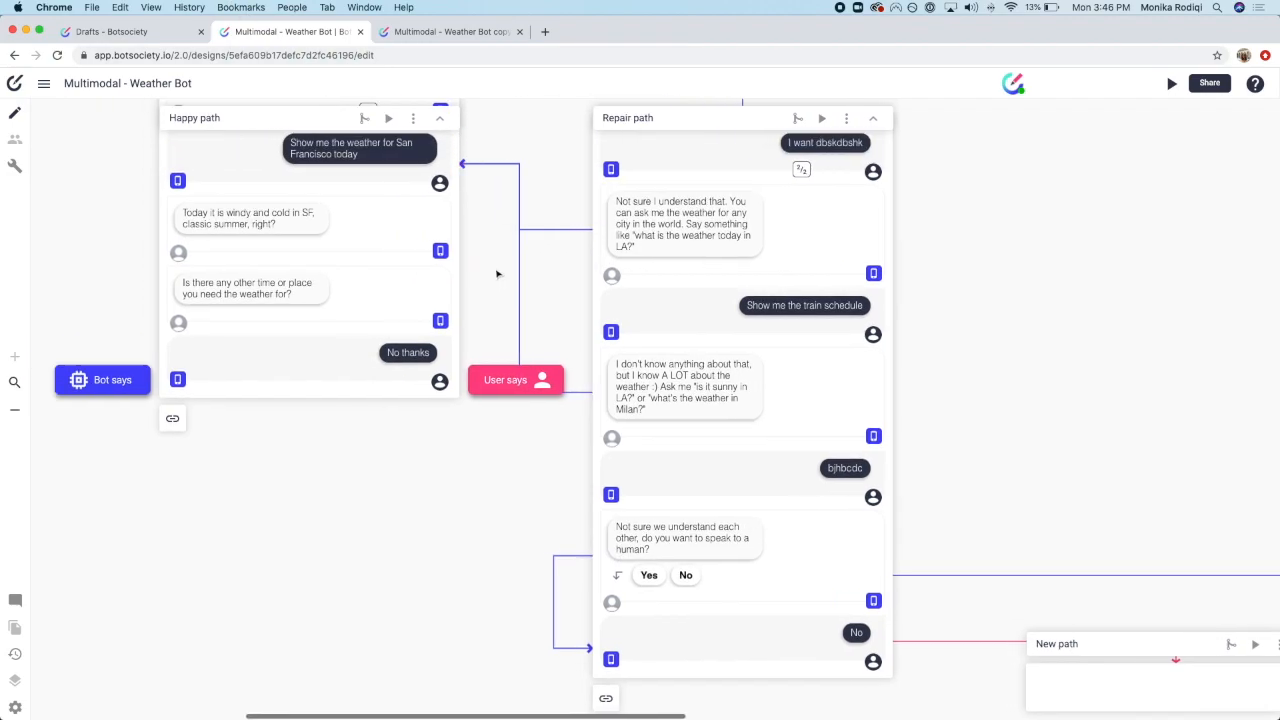
pyautogui.scroll(5, 500, 273)
pyautogui.hscroll(-1, 500, 273)
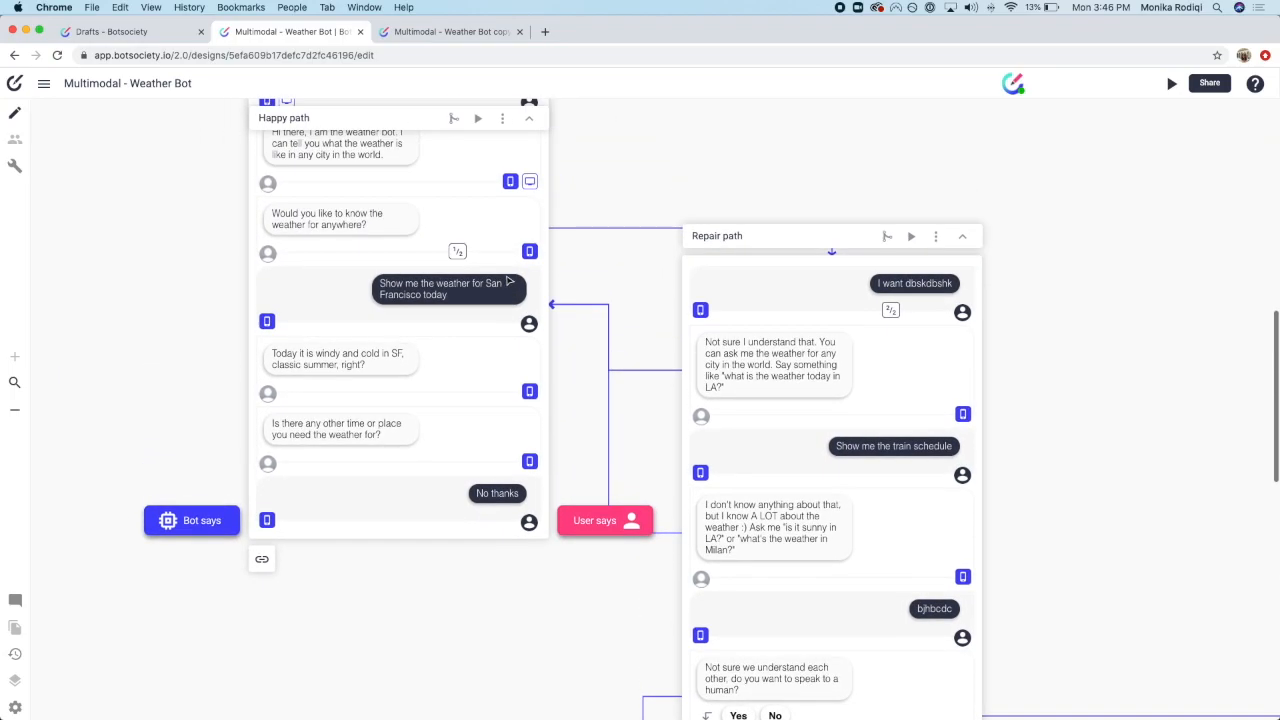
pyautogui.scroll(2, 508, 283)
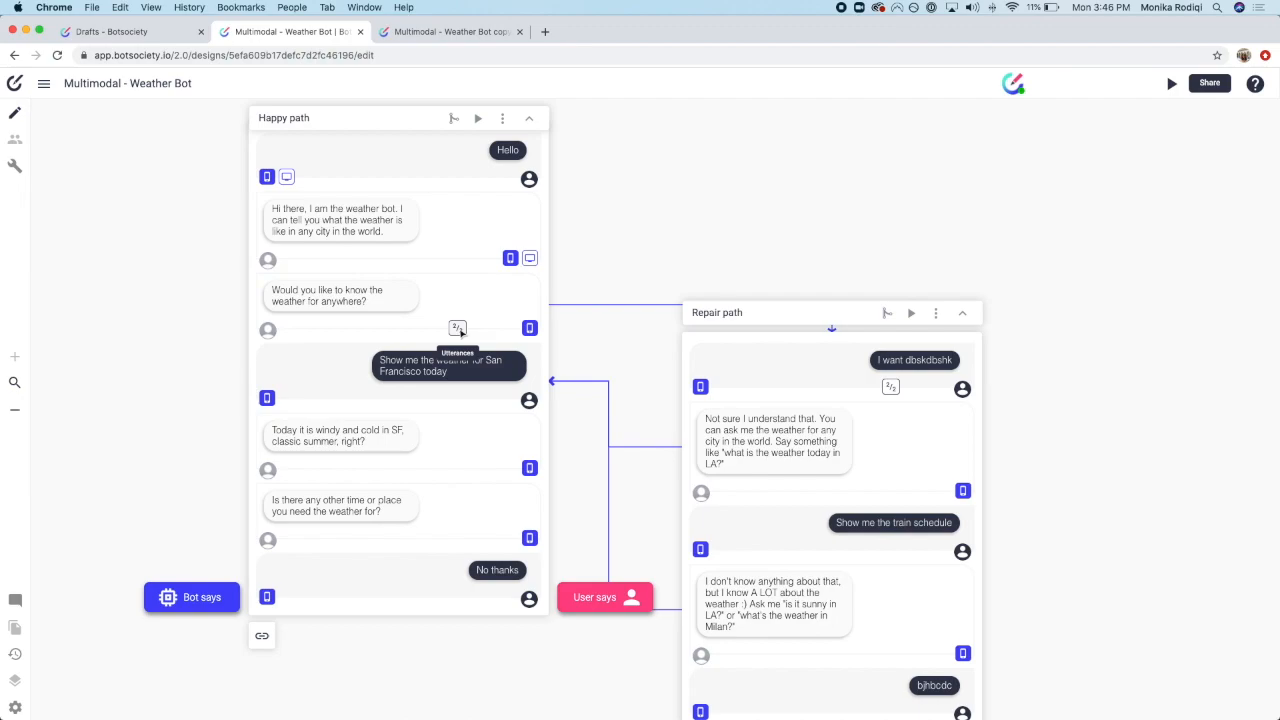
pyautogui.click(458, 330)
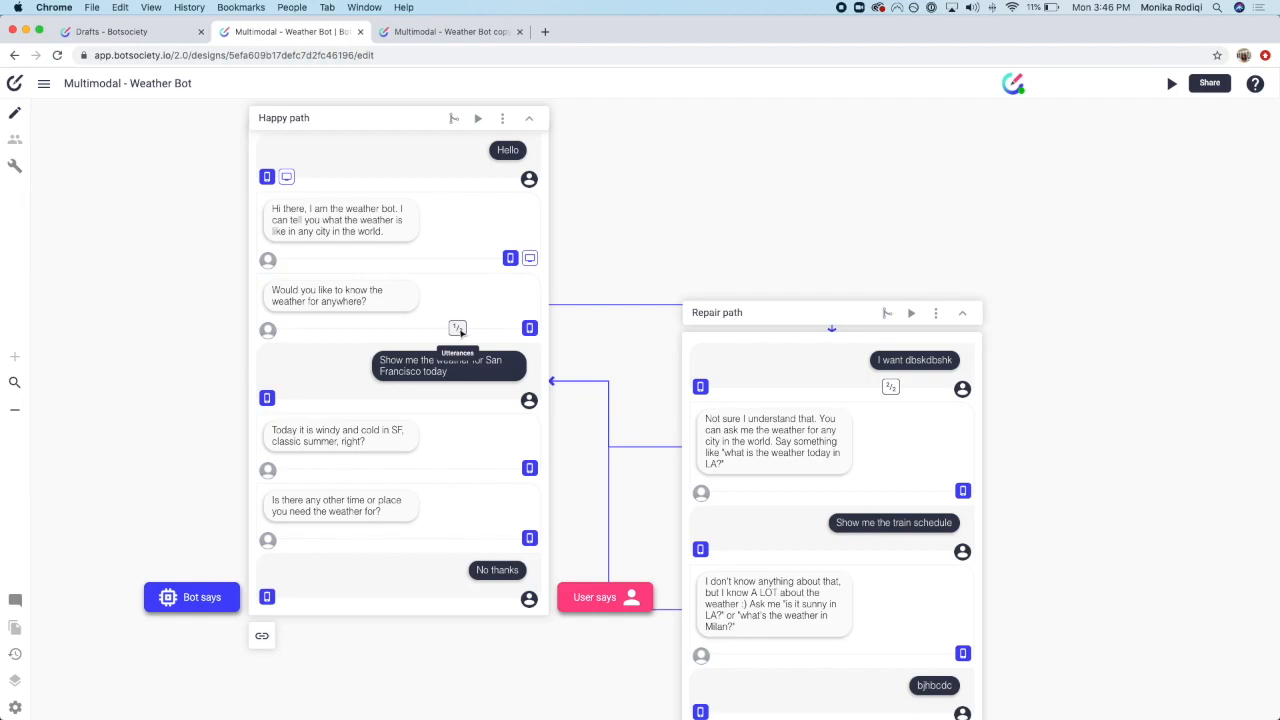
# Step: Check the Repair path options without changes, then view the four saved versions from 2:58 to 3:40 PM
pyautogui.click(939, 315)
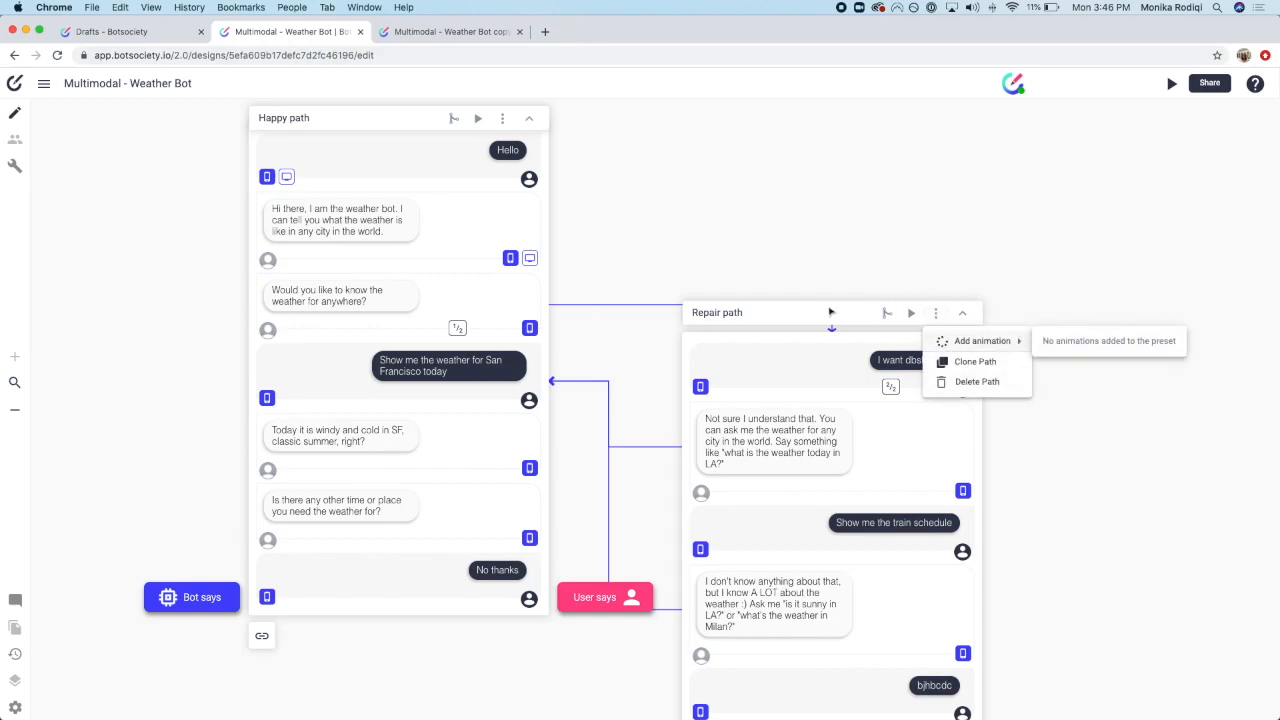
pyautogui.click(877, 271)
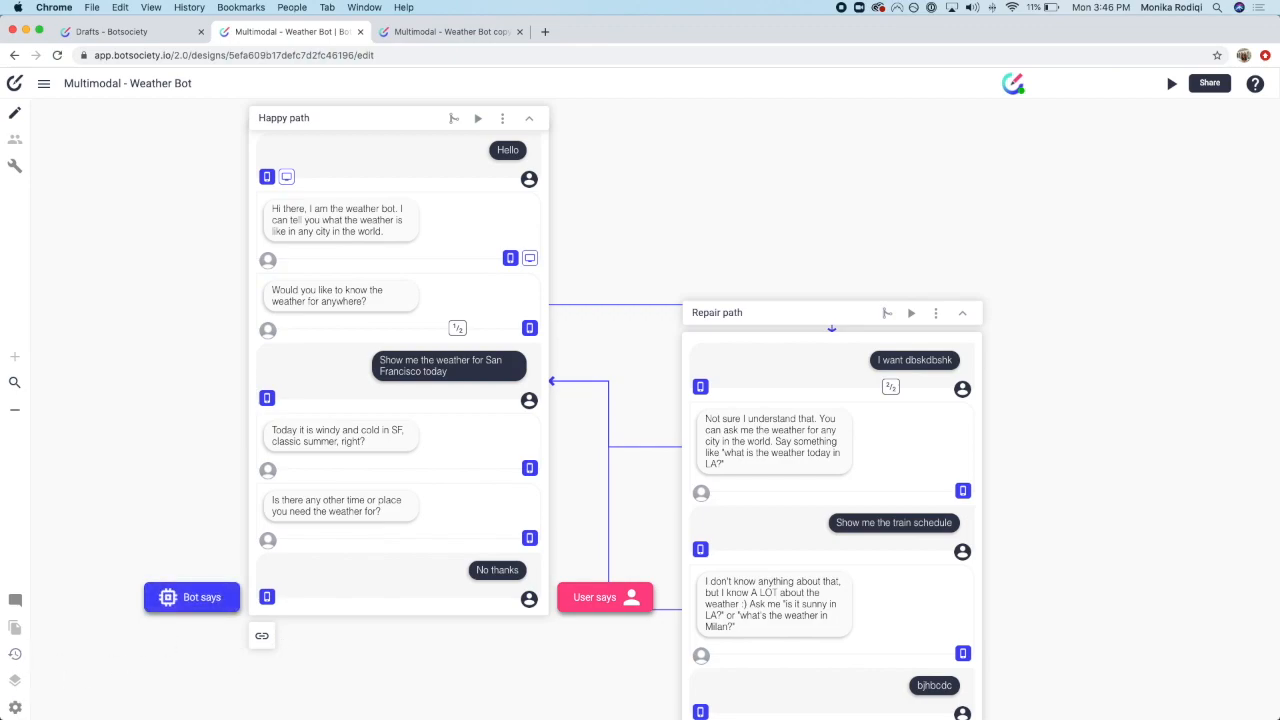
pyautogui.click(14, 654)
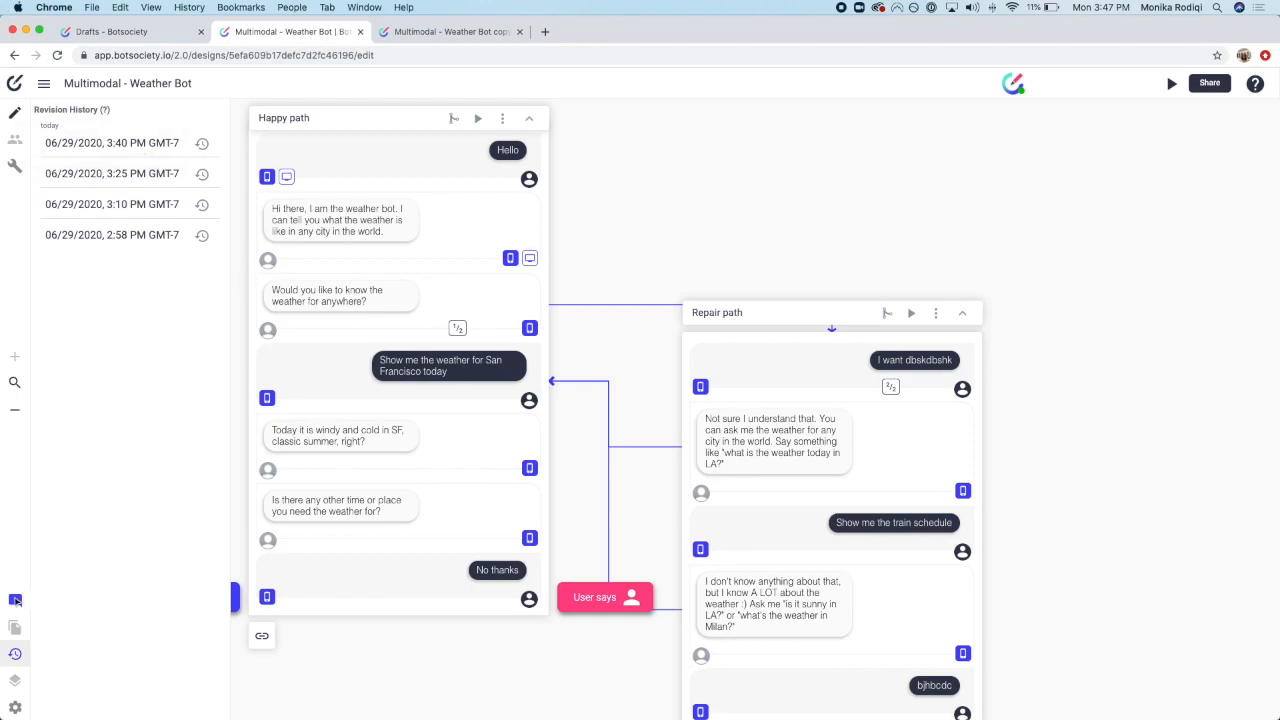
# Step: Close Revision History and switch to build mode to review intents and entities
pyautogui.click(15, 654)
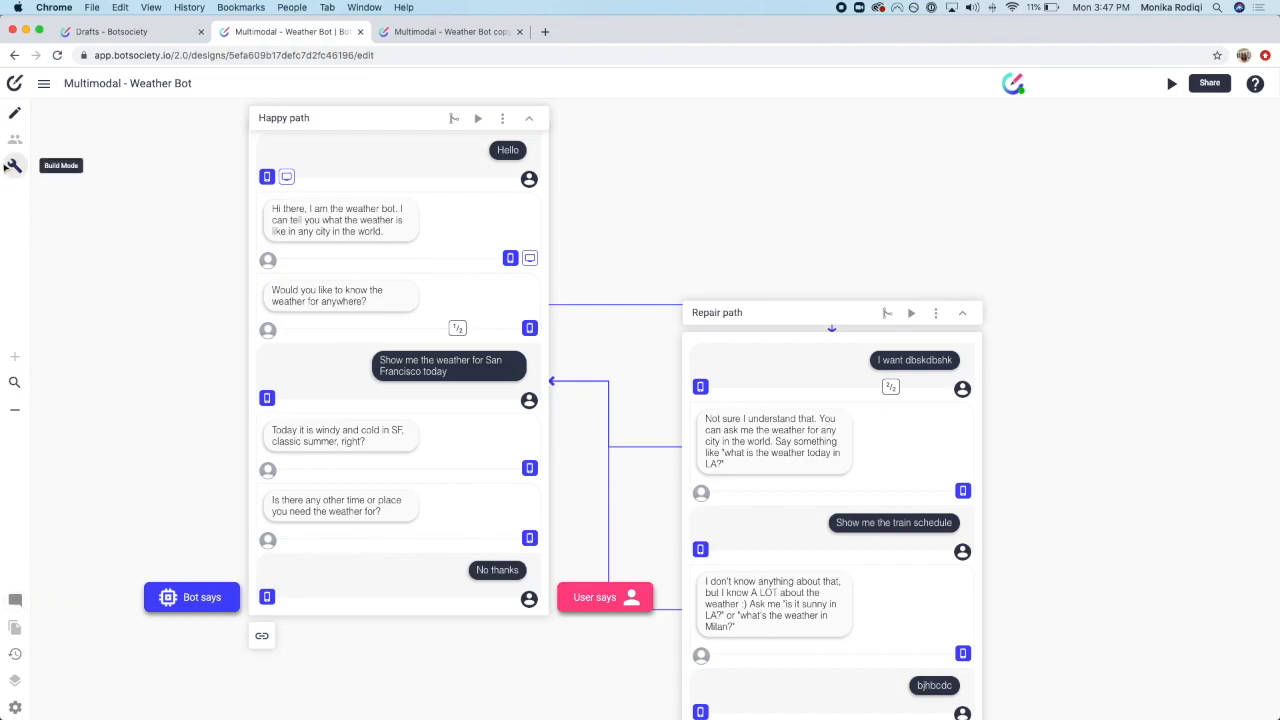
pyautogui.click(15, 167)
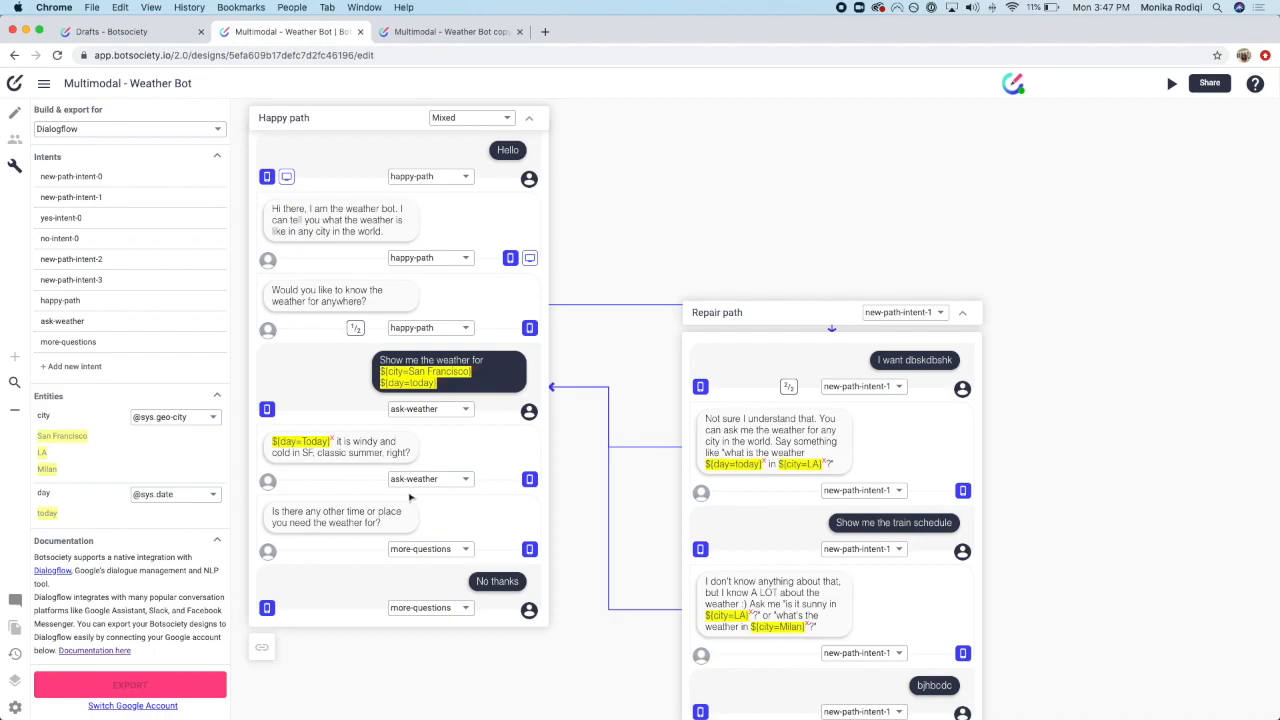
pyautogui.scroll(1, 434, 476)
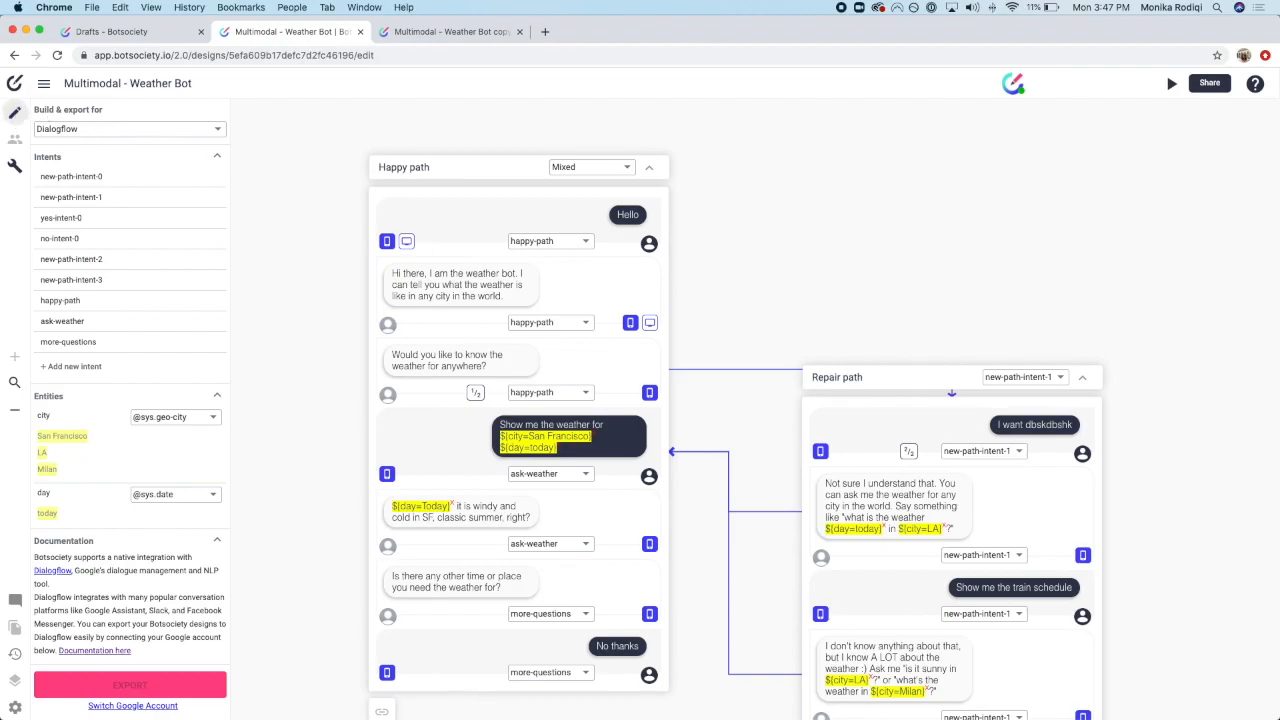
# Step: Return to design mode and scroll through the plain-text Happy and Repair paths
pyautogui.click(15, 112)
pyautogui.scroll(-3, 1058, 510)
pyautogui.scroll(-2, 1058, 510)
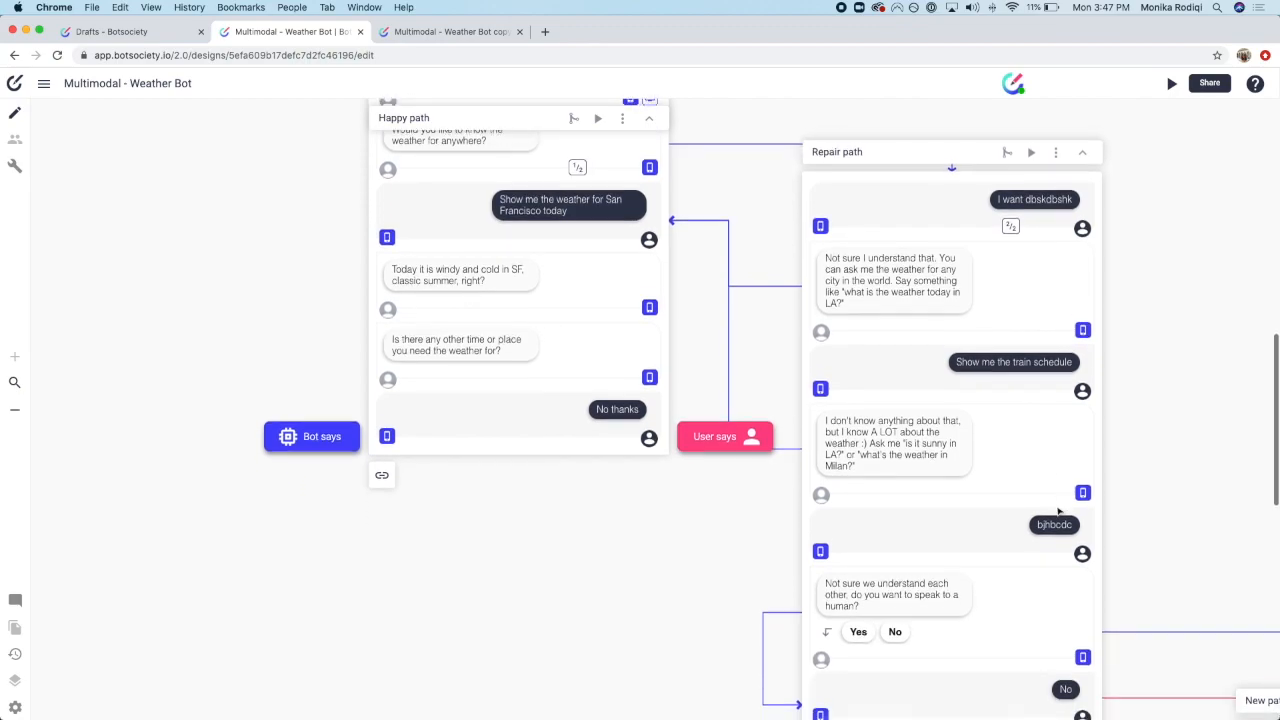